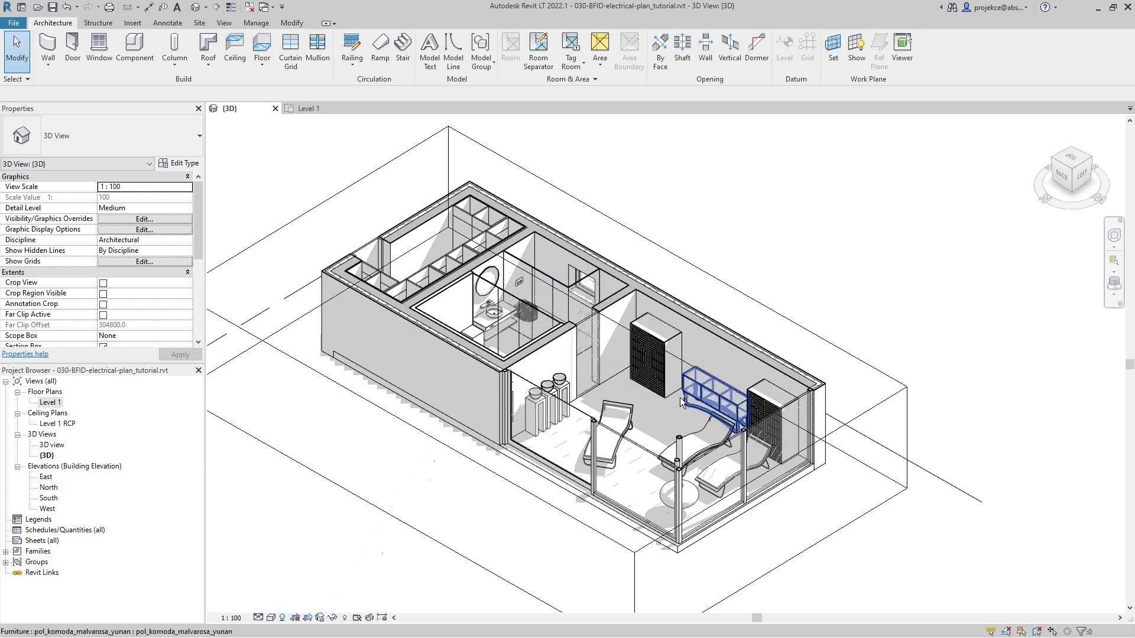
# - Open the Level 1 RCP ceiling plan after viewing the 3D model and the Level 1 floor plan
pyautogui.keyDown('shift'); pyautogui.moveTo(680, 397); pyautogui.dragTo(644, 405, button='middle'); pyautogui.keyUp('shift')
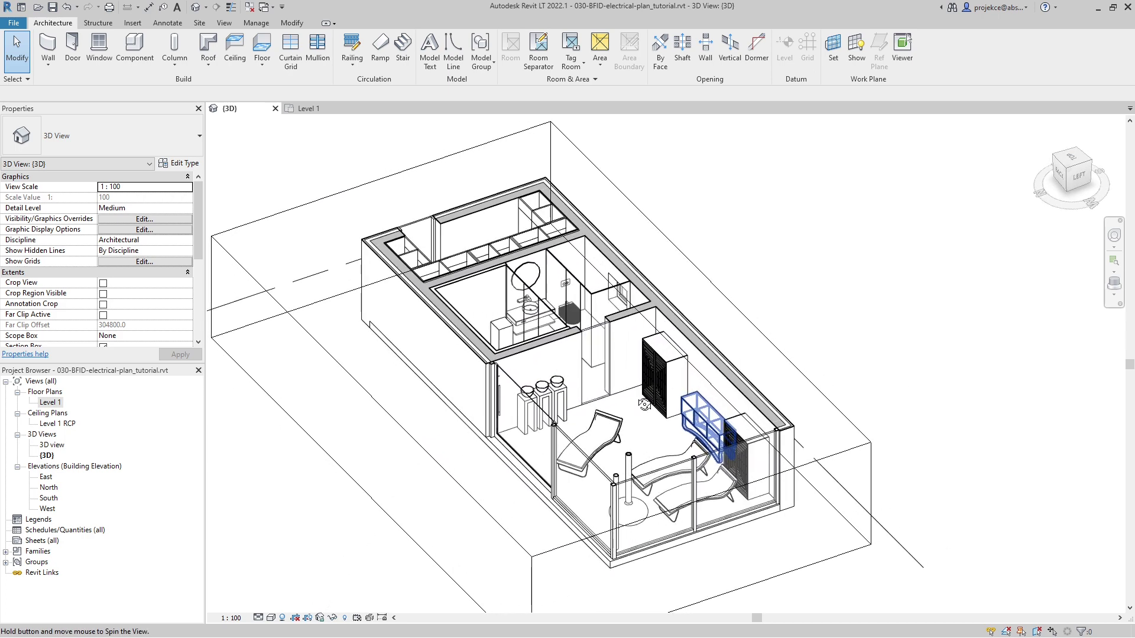
pyautogui.click(316, 110)
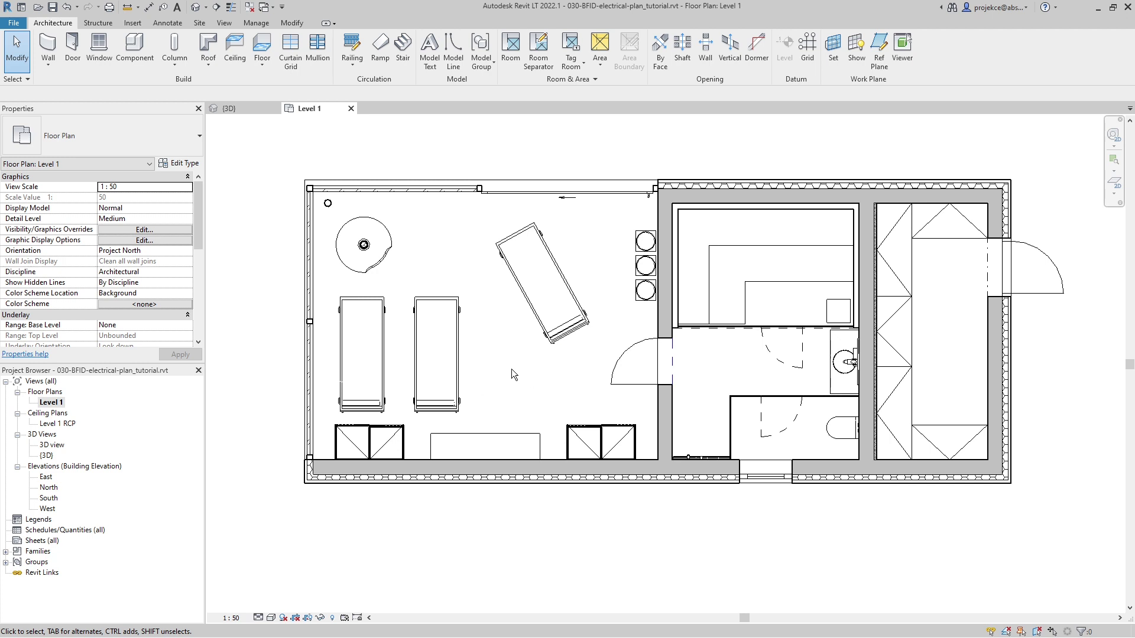
pyautogui.doubleClick(48, 423)
pyautogui.scroll(-2, 576, 336)
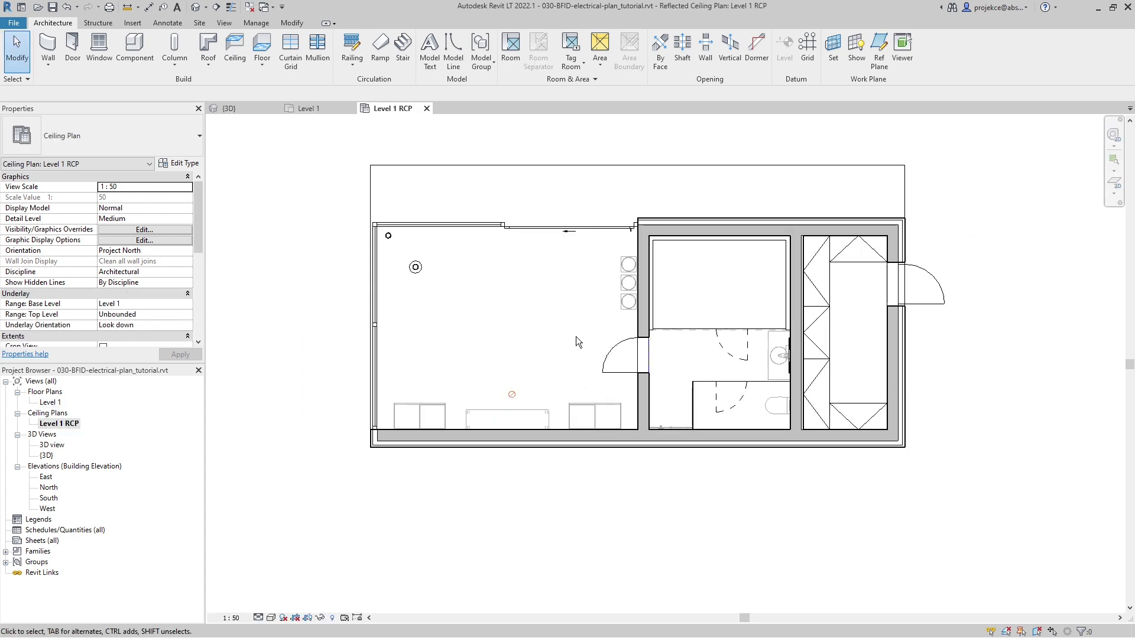
pyautogui.moveTo(576, 335); pyautogui.dragTo(481, 357, button='middle')
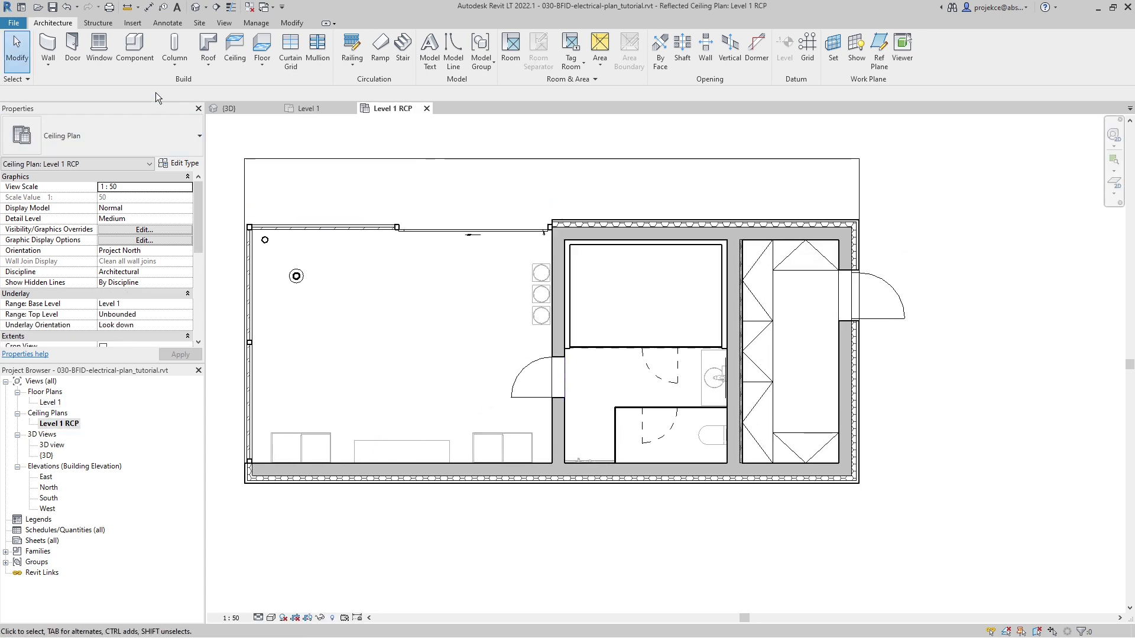
# - Load the family Downlight - Recessed Can.rfa from the Lighting > Architectural > Internal library folder for component placement
pyautogui.click(135, 52)
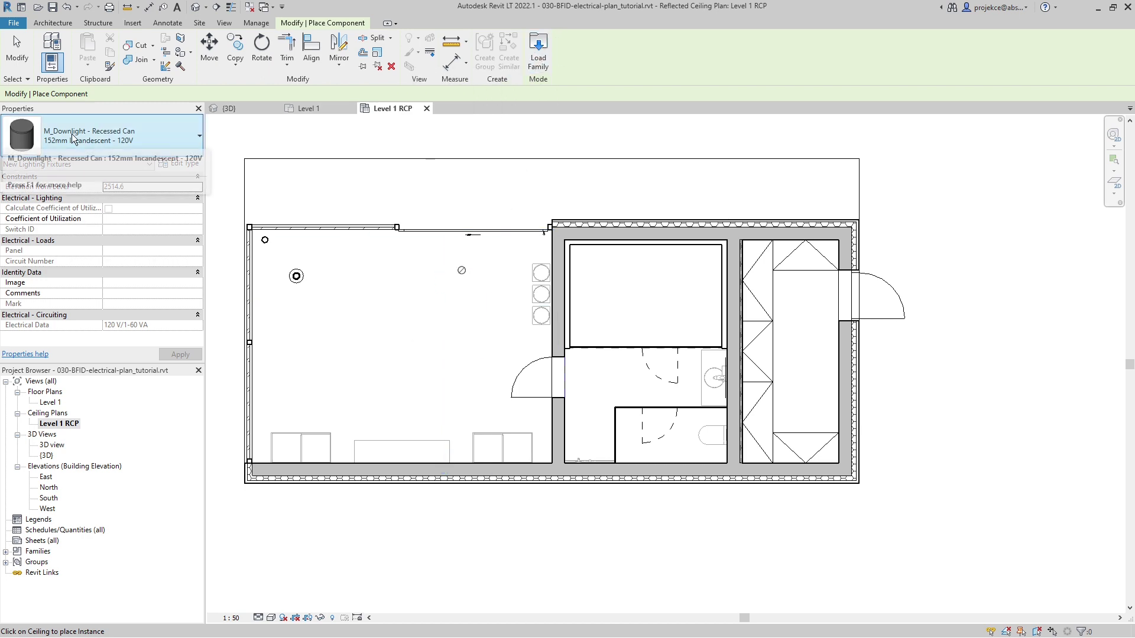
pyautogui.click(538, 52)
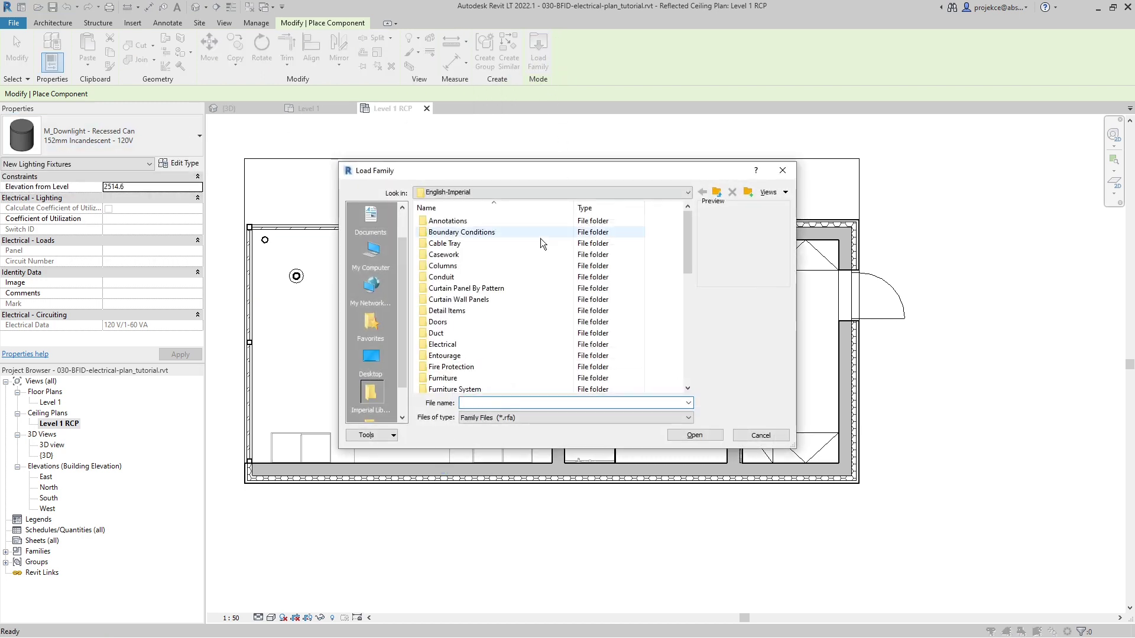
pyautogui.scroll(-1, 485, 295)
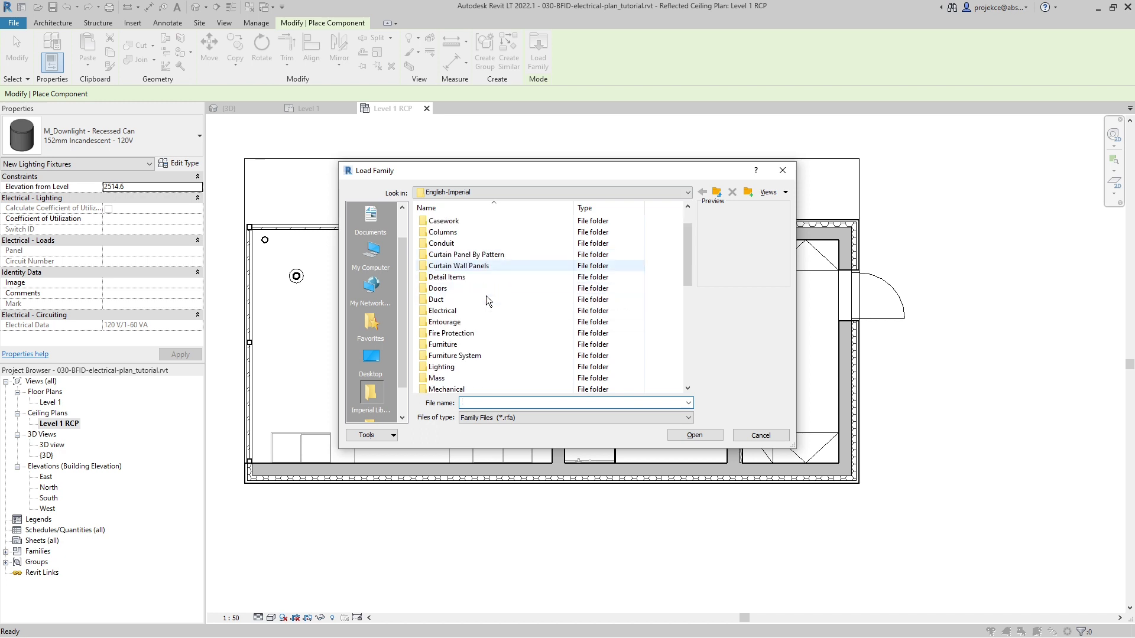
pyautogui.scroll(-1, 485, 296)
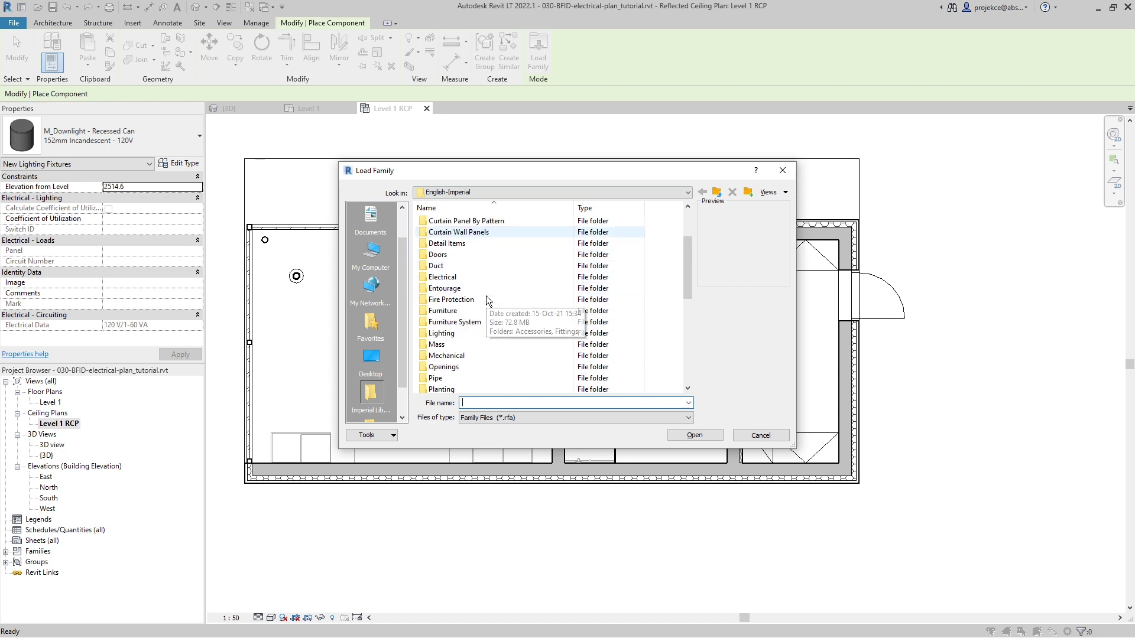
pyautogui.doubleClick(457, 333)
pyautogui.doubleClick(458, 222)
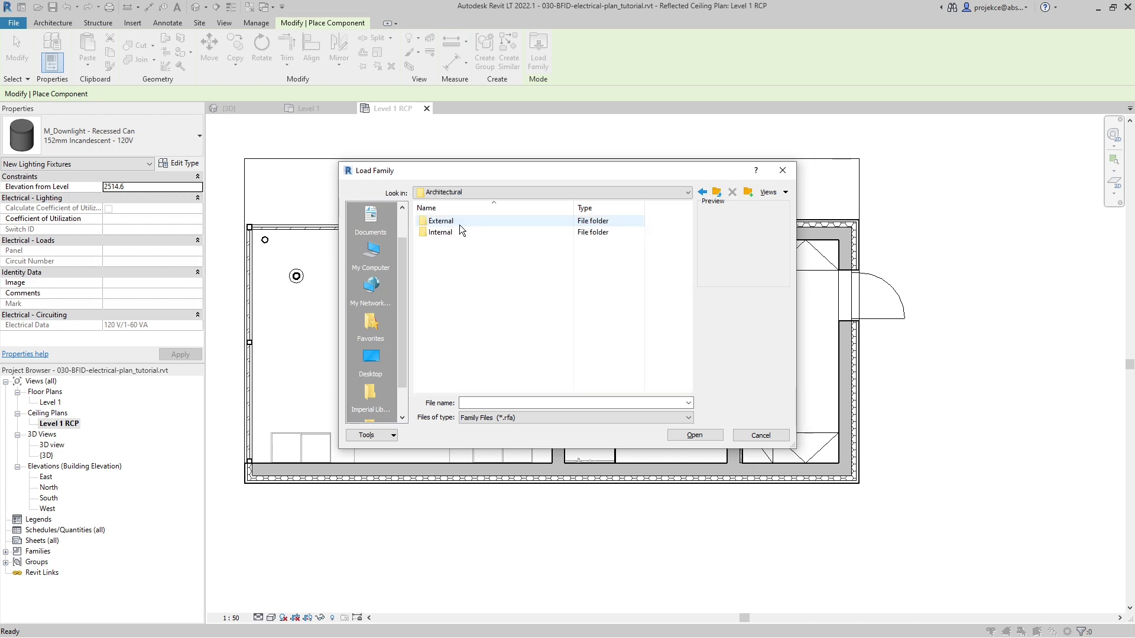
pyautogui.doubleClick(446, 233)
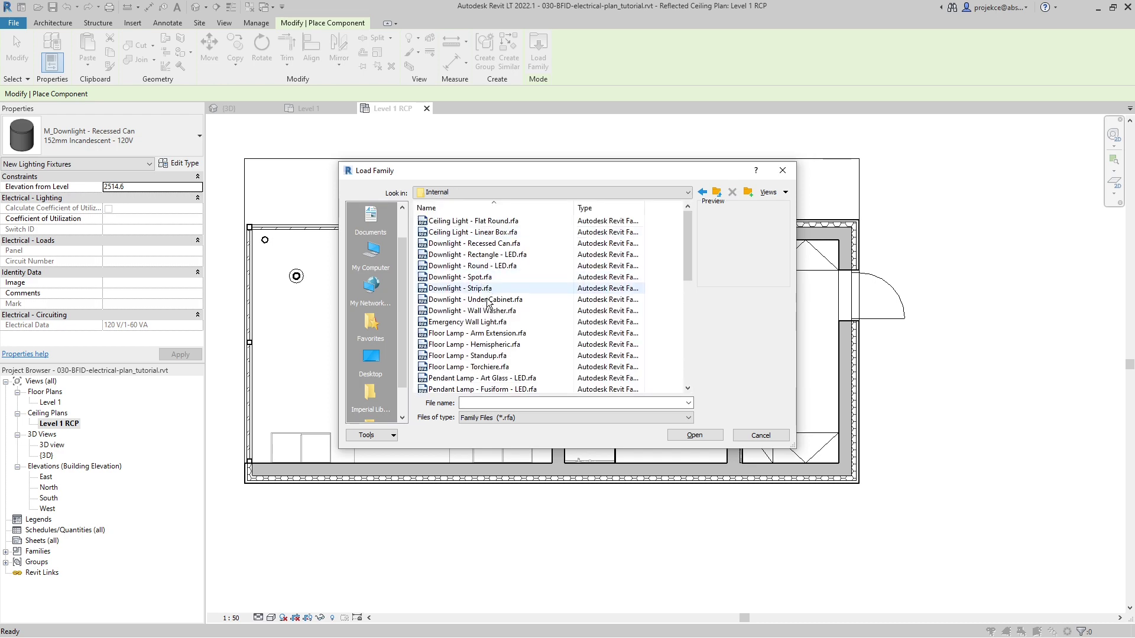
pyautogui.scroll(-1, 481, 331)
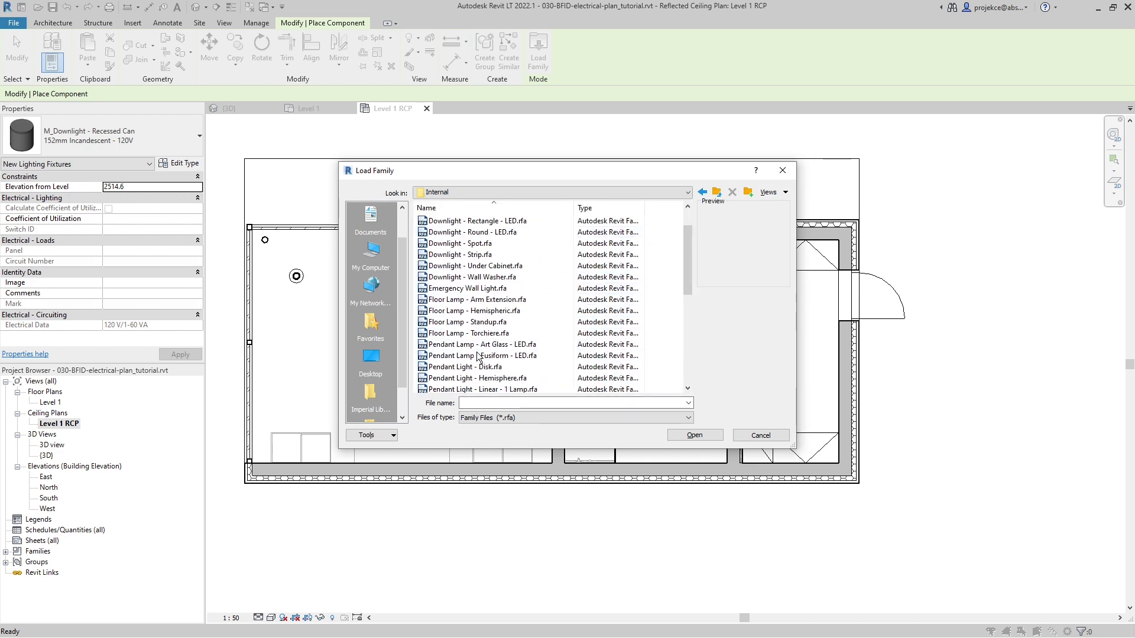
pyautogui.scroll(1, 479, 357)
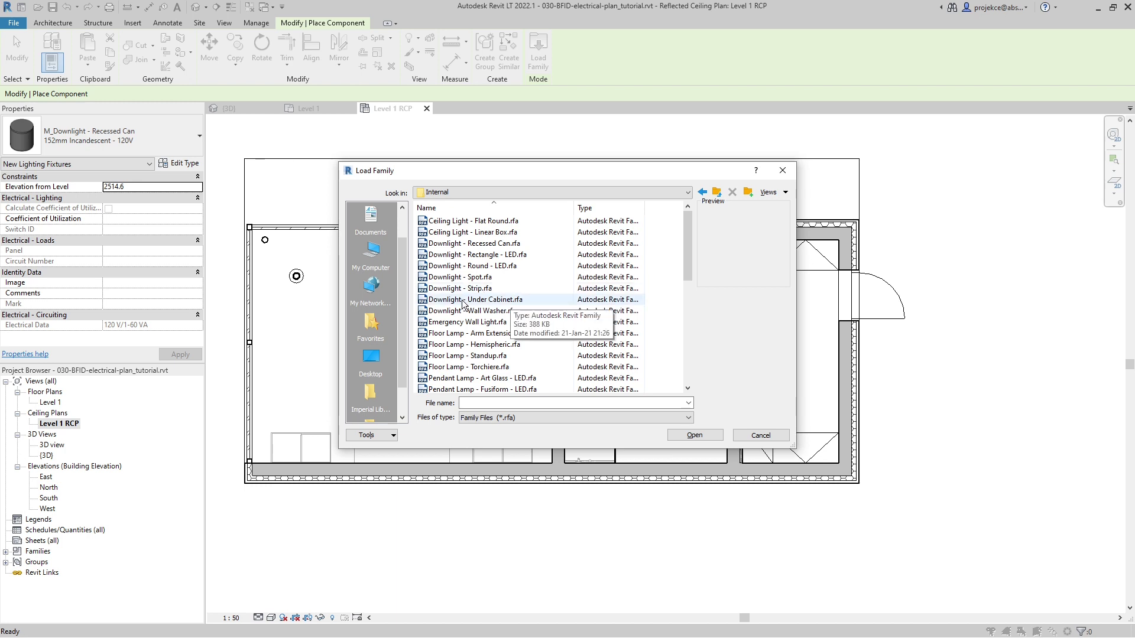
pyautogui.click(476, 244)
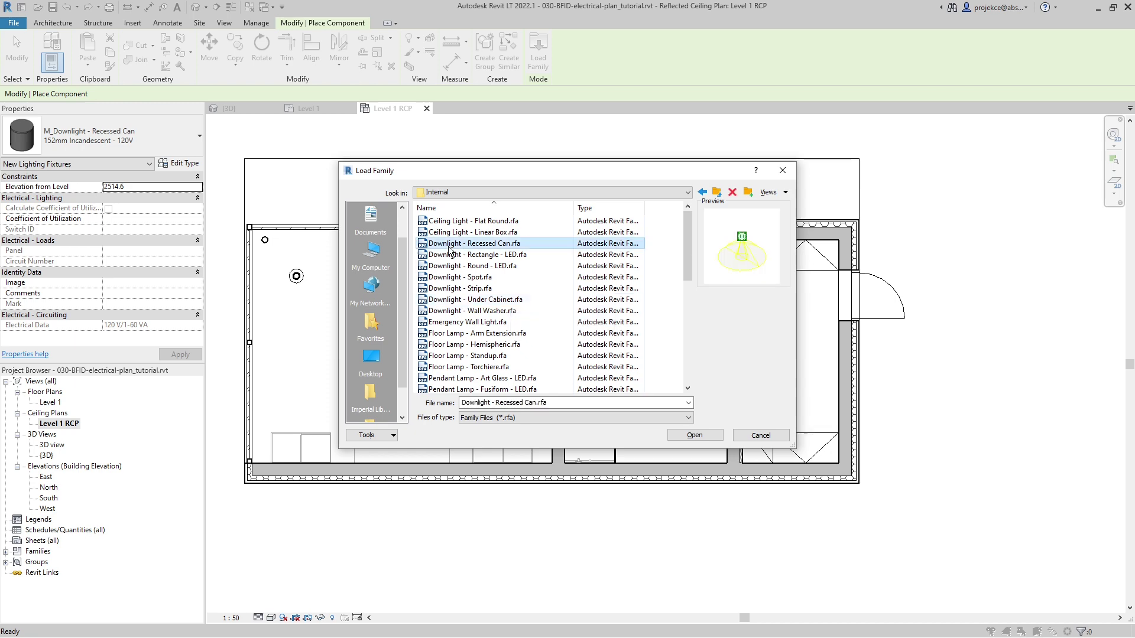
pyautogui.click(695, 435)
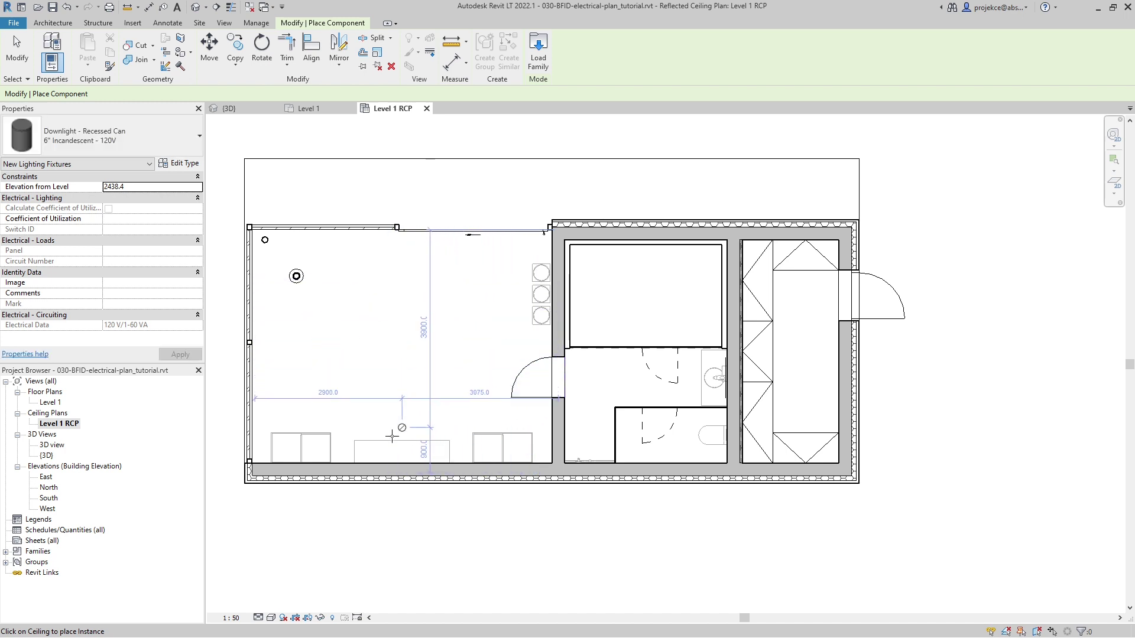
# - Place 6" Incandescent - 120V recessed can downlights: four in the bathroom area and two over the low cabinet in the large room
pyautogui.click(594, 374)
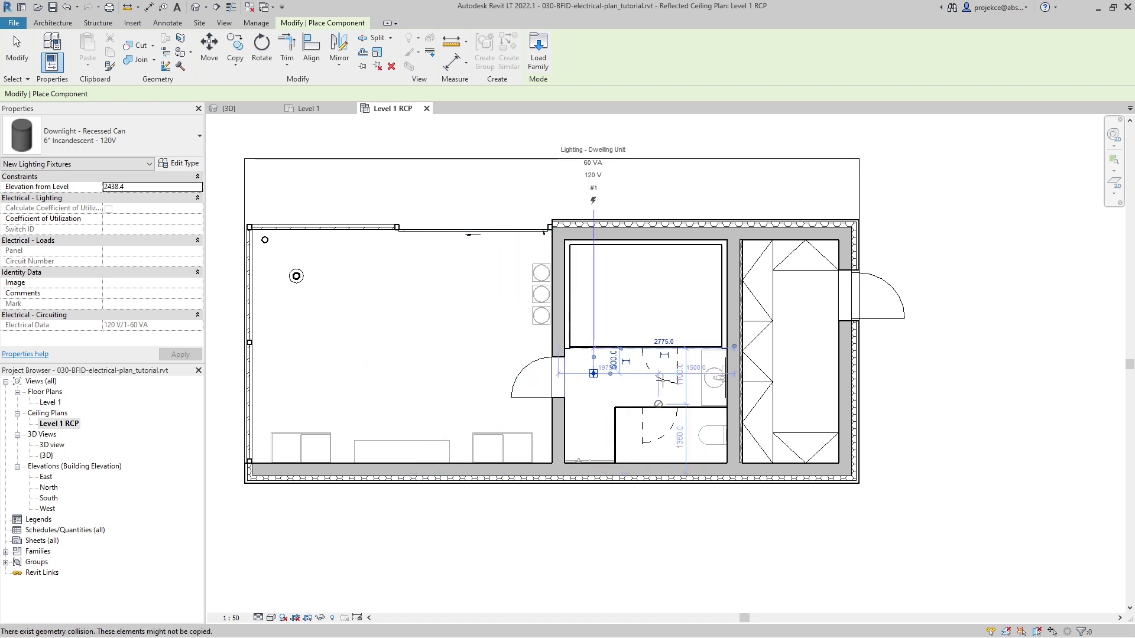
pyautogui.click(673, 373)
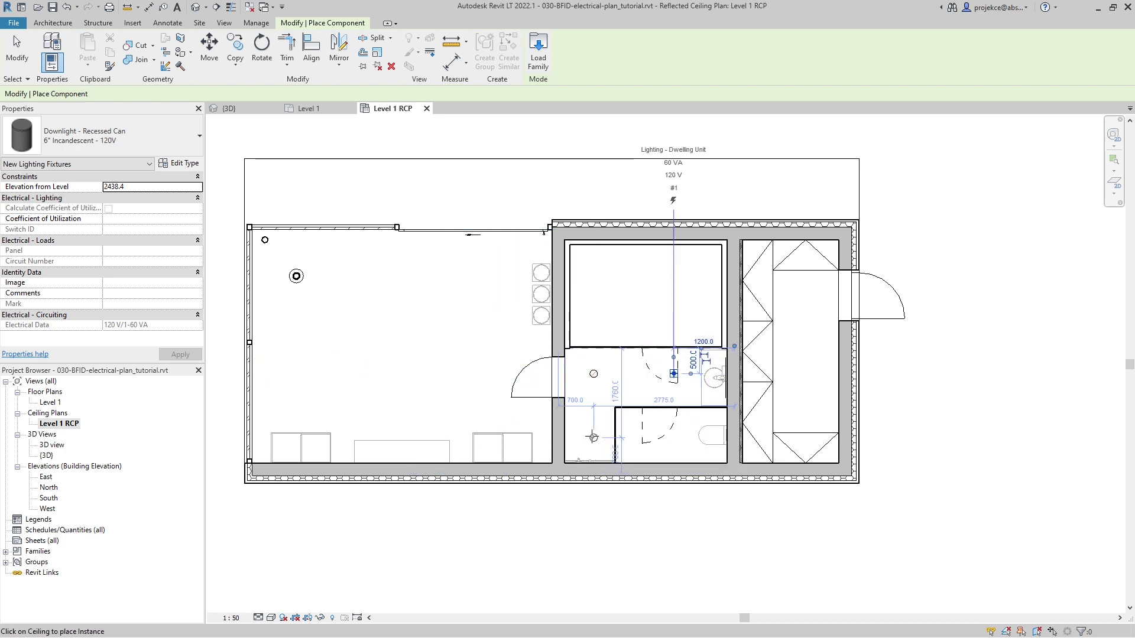
pyautogui.click(679, 438)
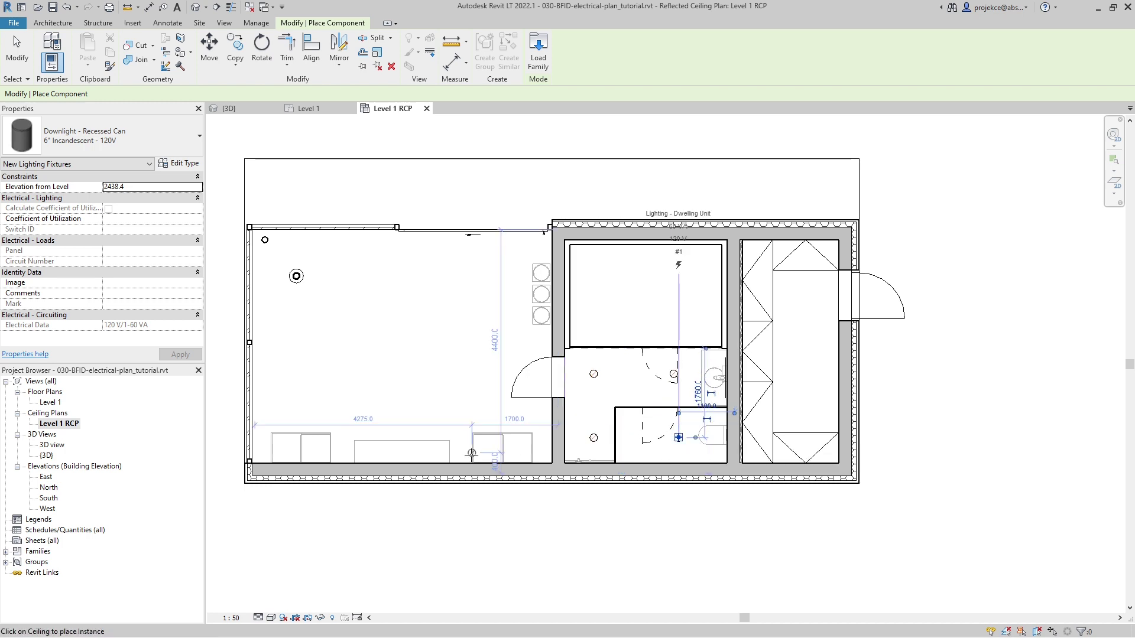
pyautogui.click(371, 453)
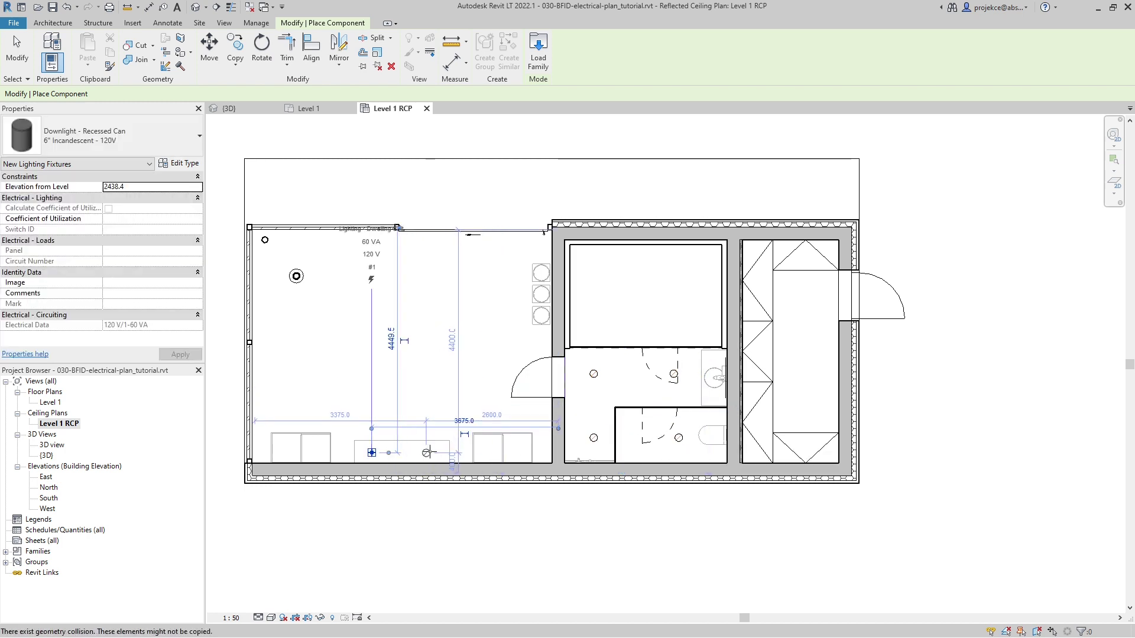
pyautogui.click(431, 453)
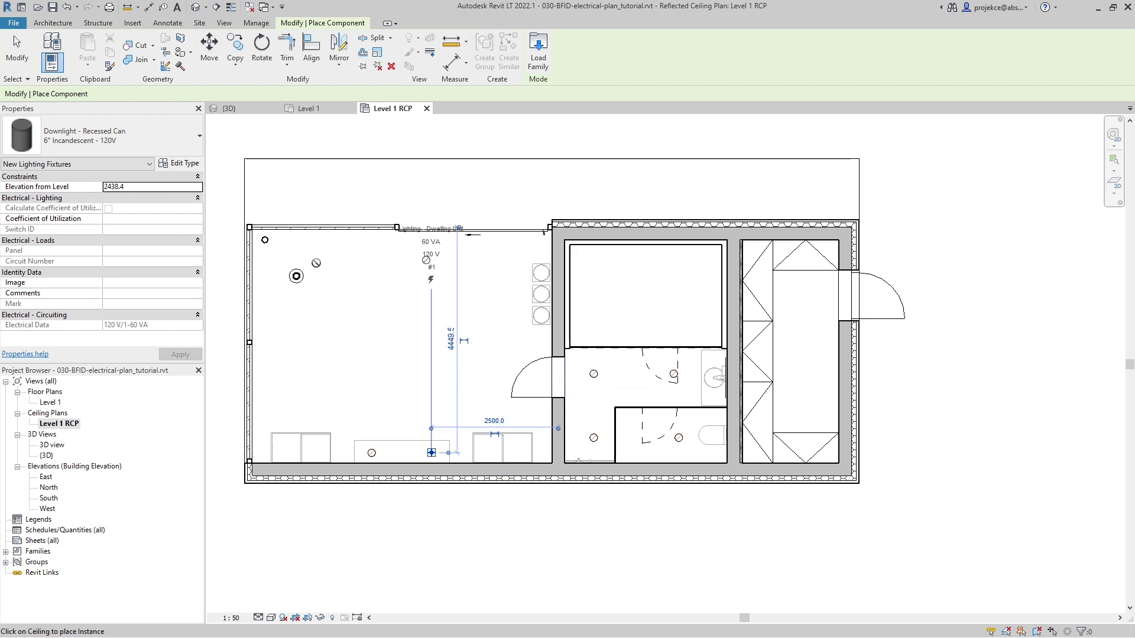
# - Choose the M_Downlight - Round - LED type "pol male prisazene" and set its placement to Place on Face
pyautogui.click(162, 136)
pyautogui.scroll(-2, 141, 236)
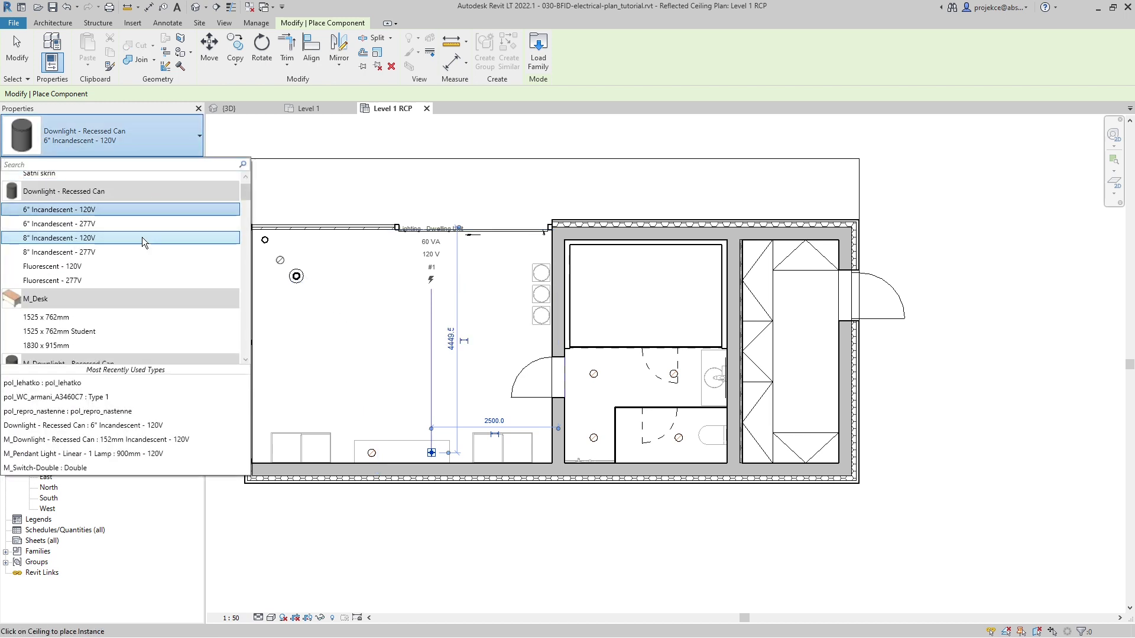
pyautogui.scroll(-4, 137, 247)
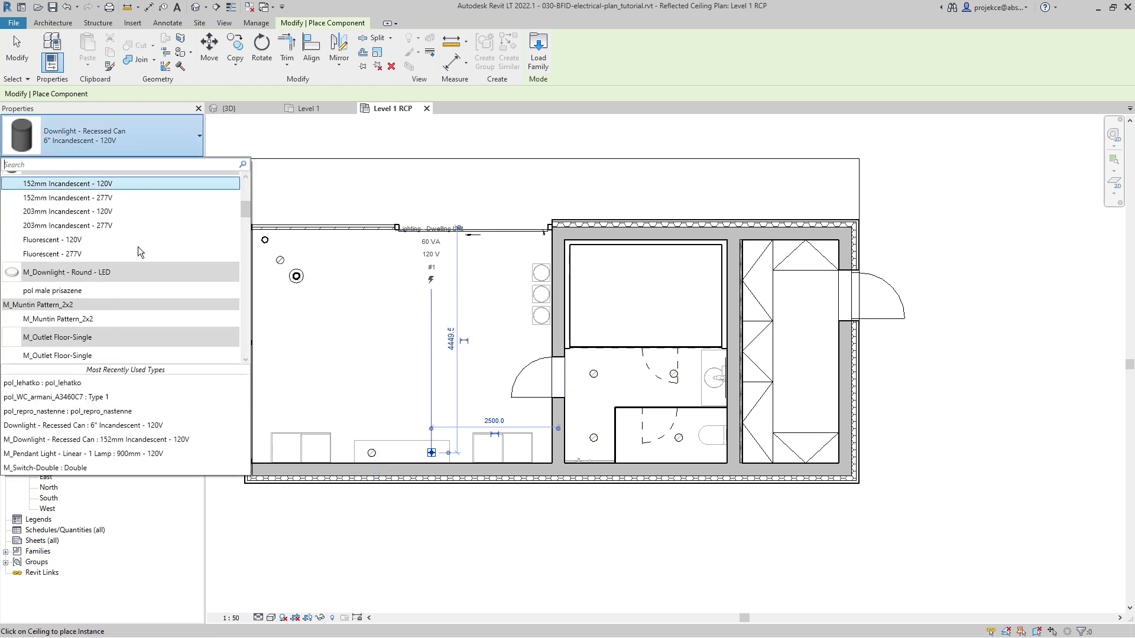
pyautogui.click(104, 290)
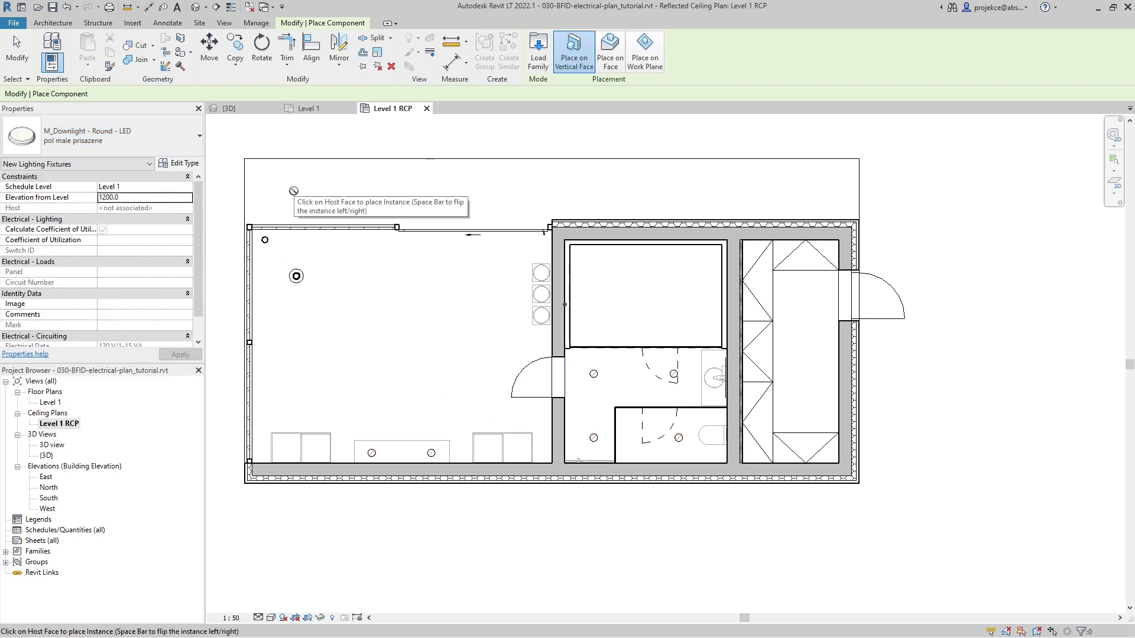
pyautogui.click(603, 48)
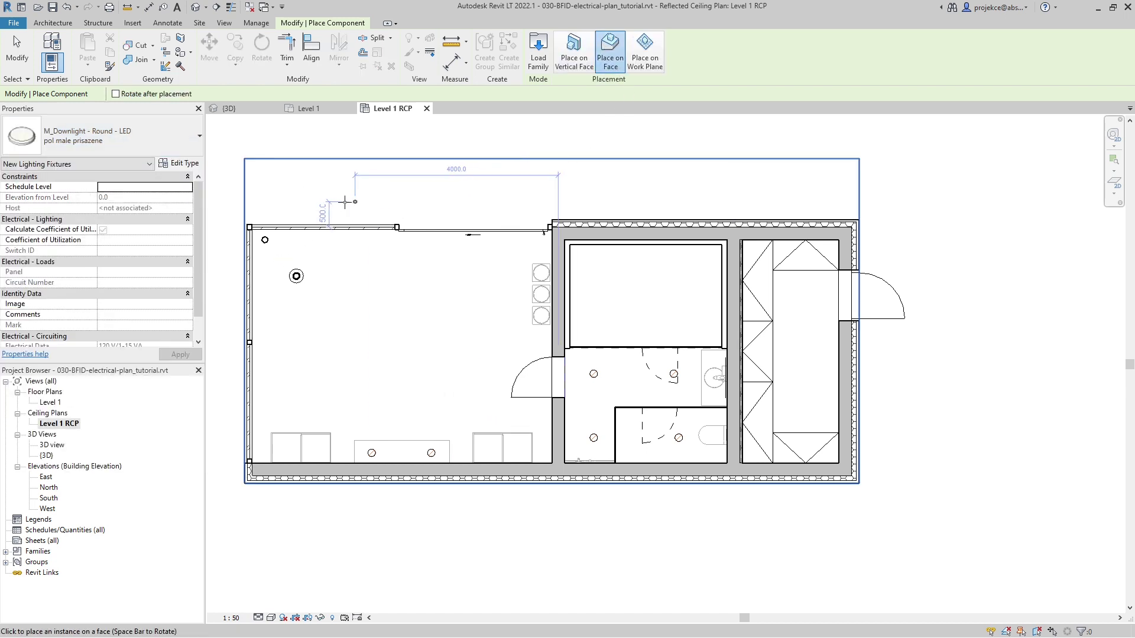
pyautogui.click(578, 61)
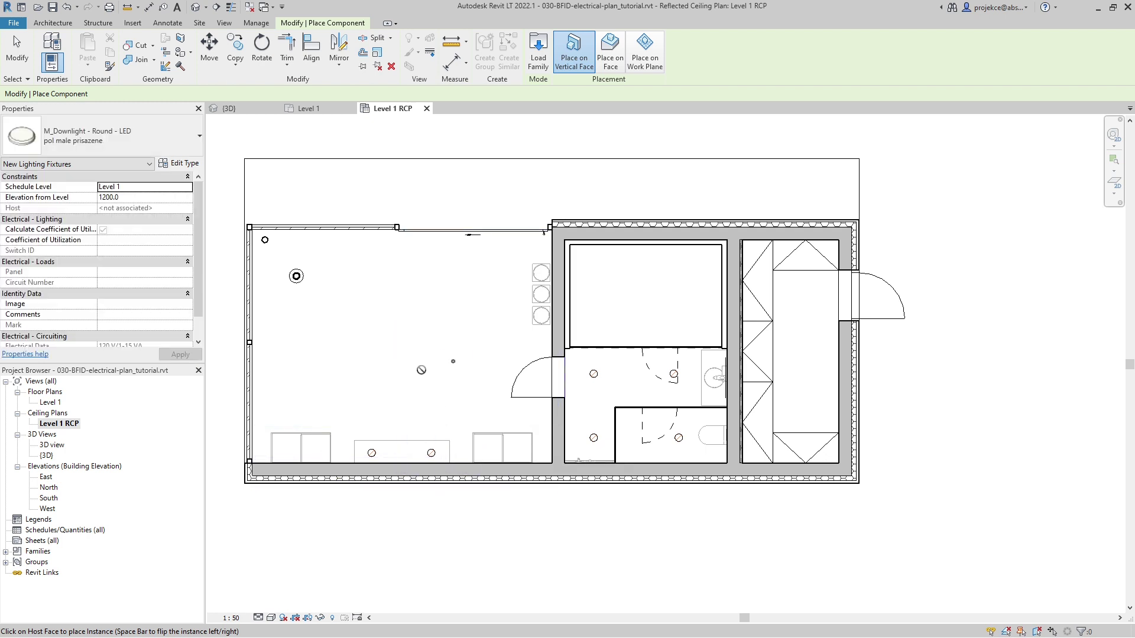
pyautogui.click(619, 56)
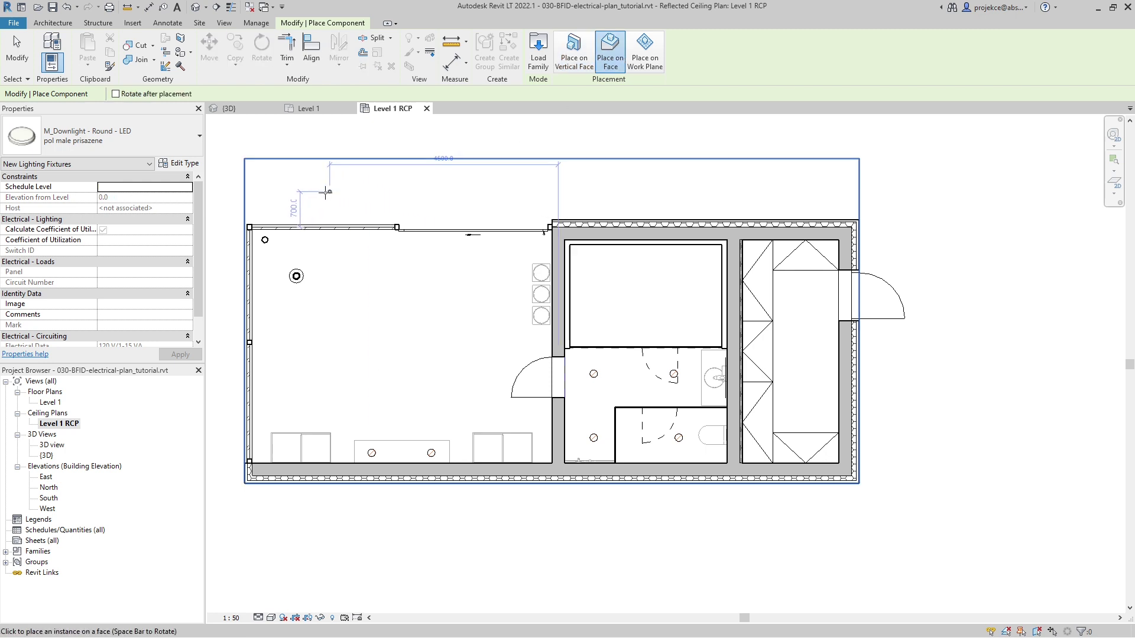
# - Place five round LED downlights in one row on the roof overhang outside the glazed front, about 600 mm from it
pyautogui.click(304, 196)
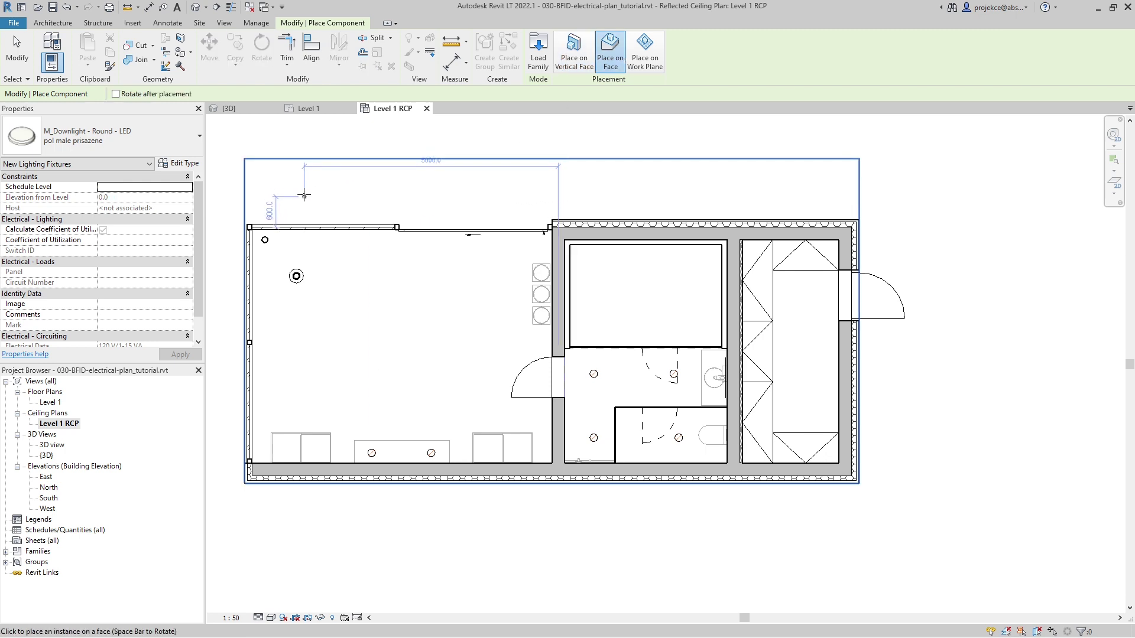
pyautogui.click(365, 196)
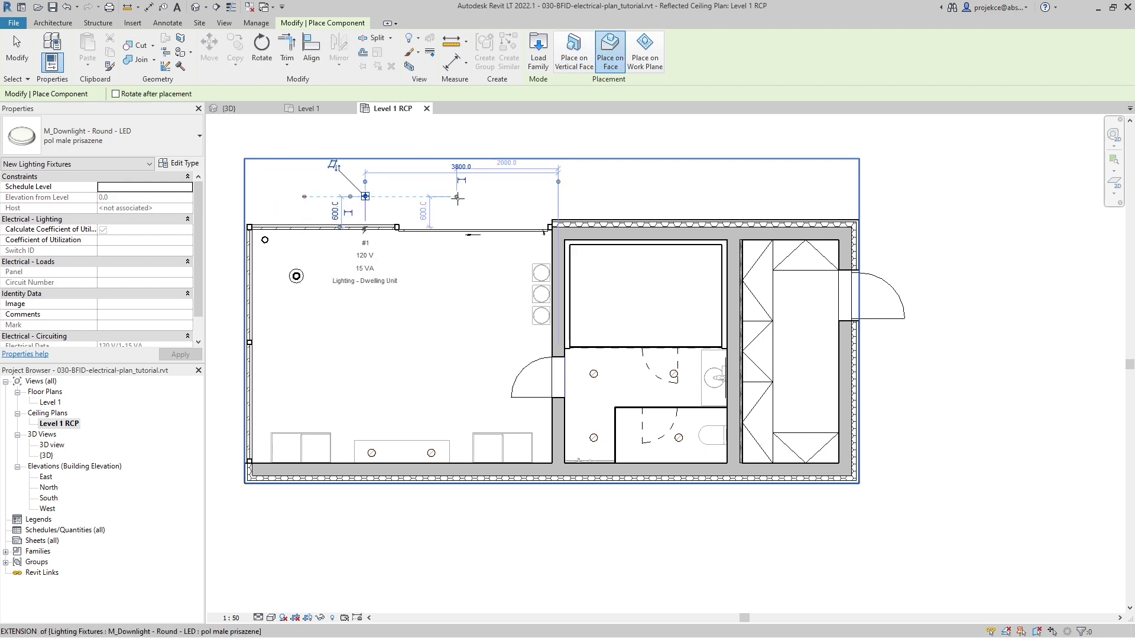
pyautogui.click(456, 196)
pyautogui.click(631, 196)
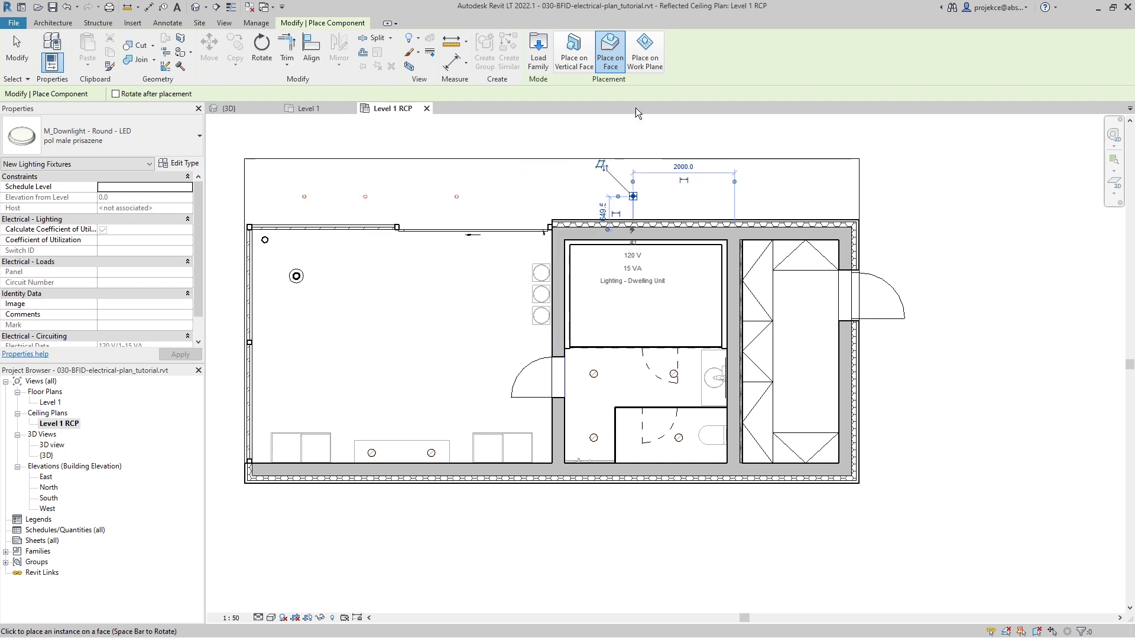
pyautogui.click(763, 197)
pyautogui.press('Escape')
pyautogui.press('Escape')
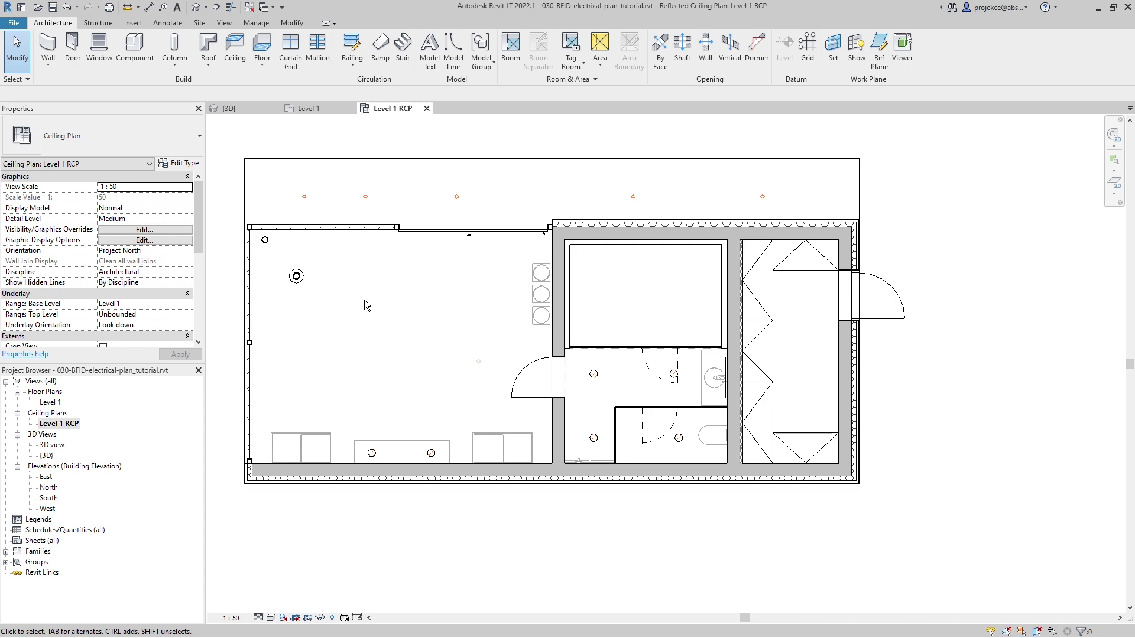
# - Place one pol_lederam_C180 lamp mid-room in the large room, about 3300 mm from the bathroom-side wall and 2150 mm from the glazed front
pyautogui.click(136, 48)
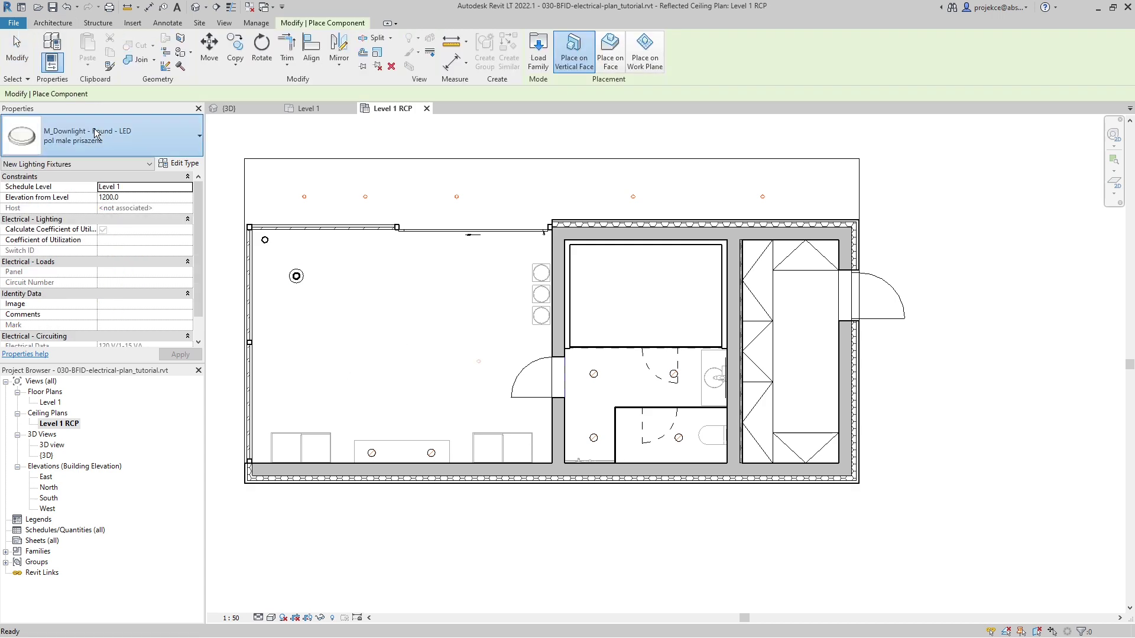
pyautogui.click(95, 135)
pyautogui.write('led')
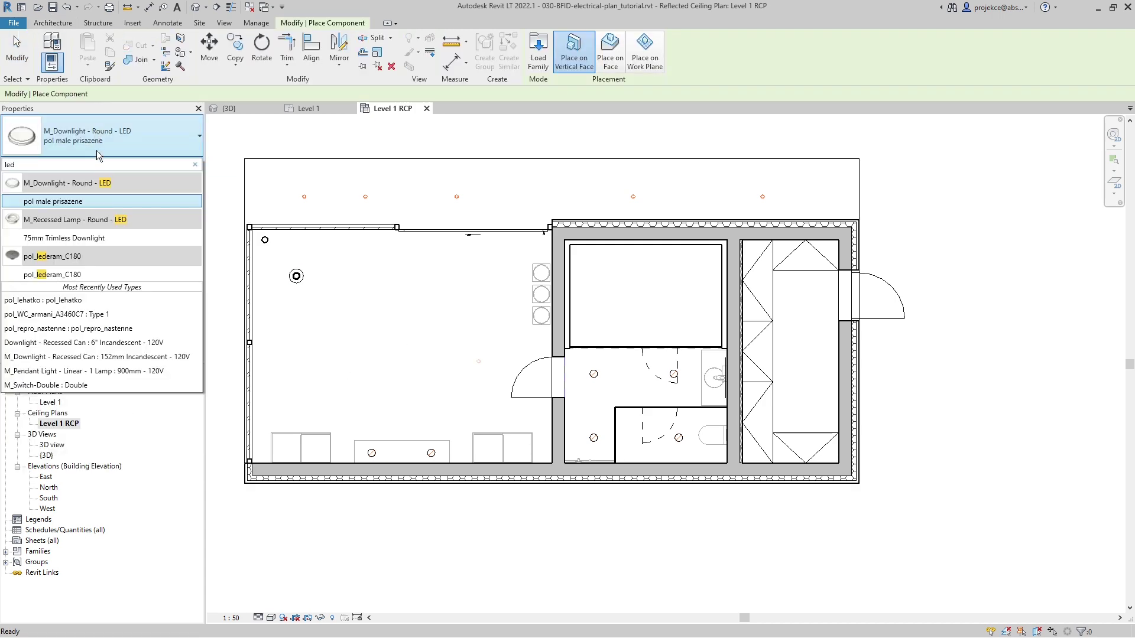
pyautogui.click(77, 274)
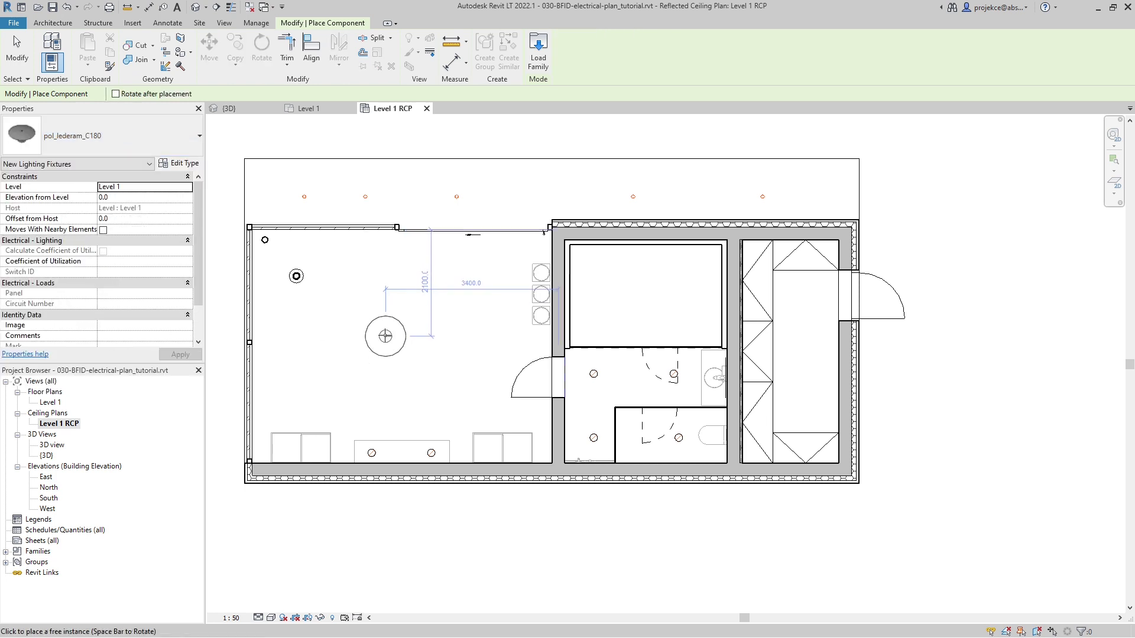
pyautogui.click(390, 336)
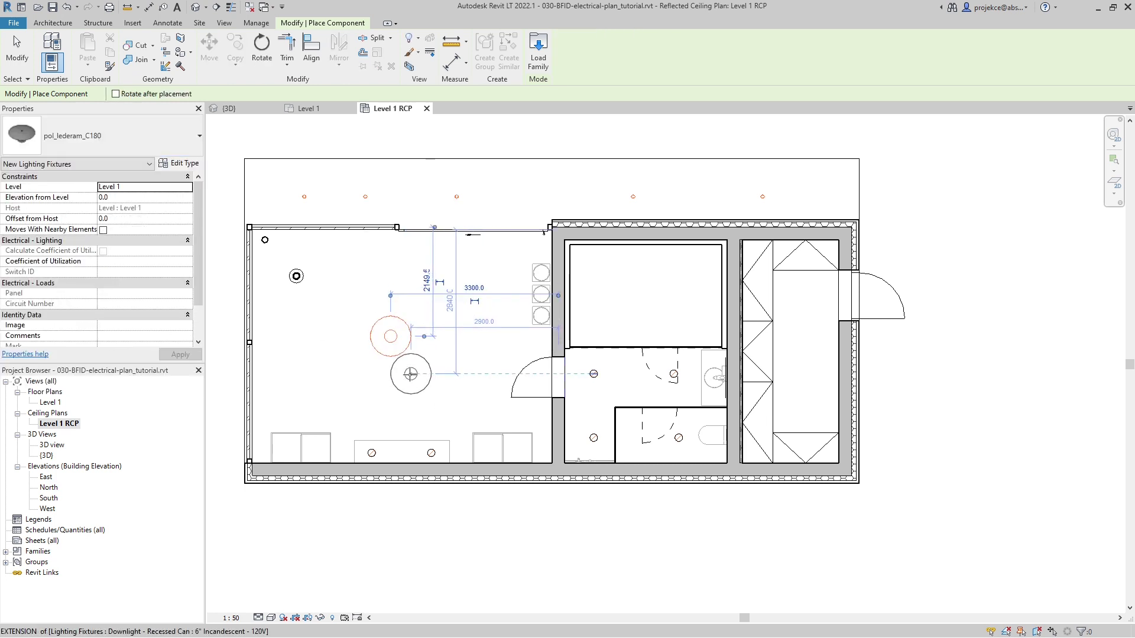
pyautogui.press('Escape')
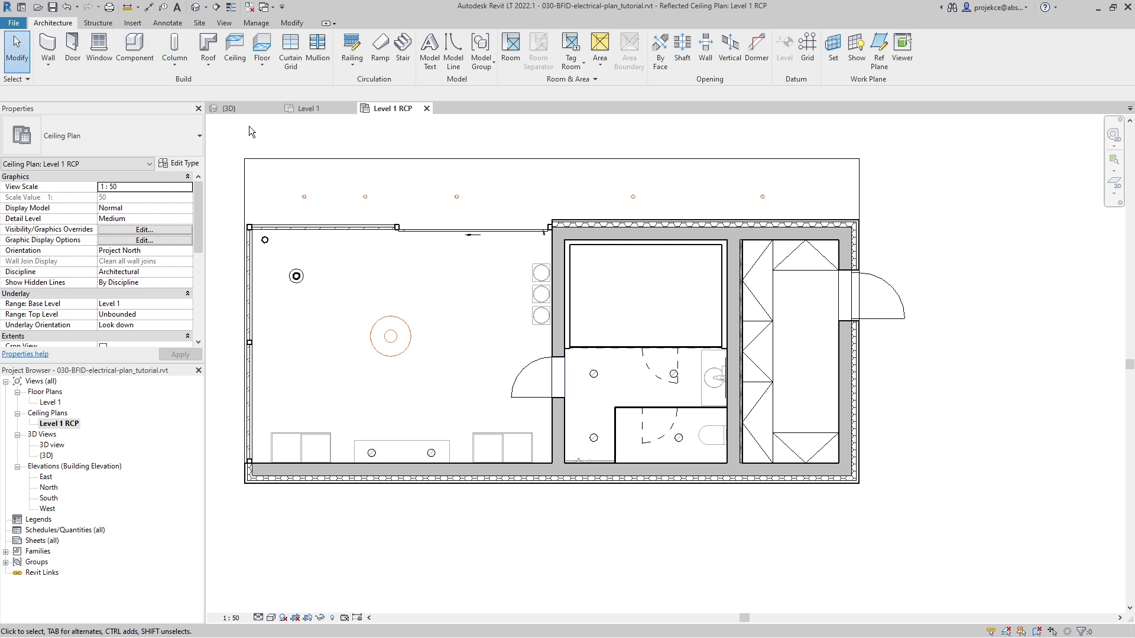
# - Place one M_Pendant Light - Linear - 1 Lamp, 900mm - 120V, in the wardrobe room, about 900 mm from the entrance wall and 2400 mm from the front wall
pyautogui.press('c')
pyautogui.press('m')
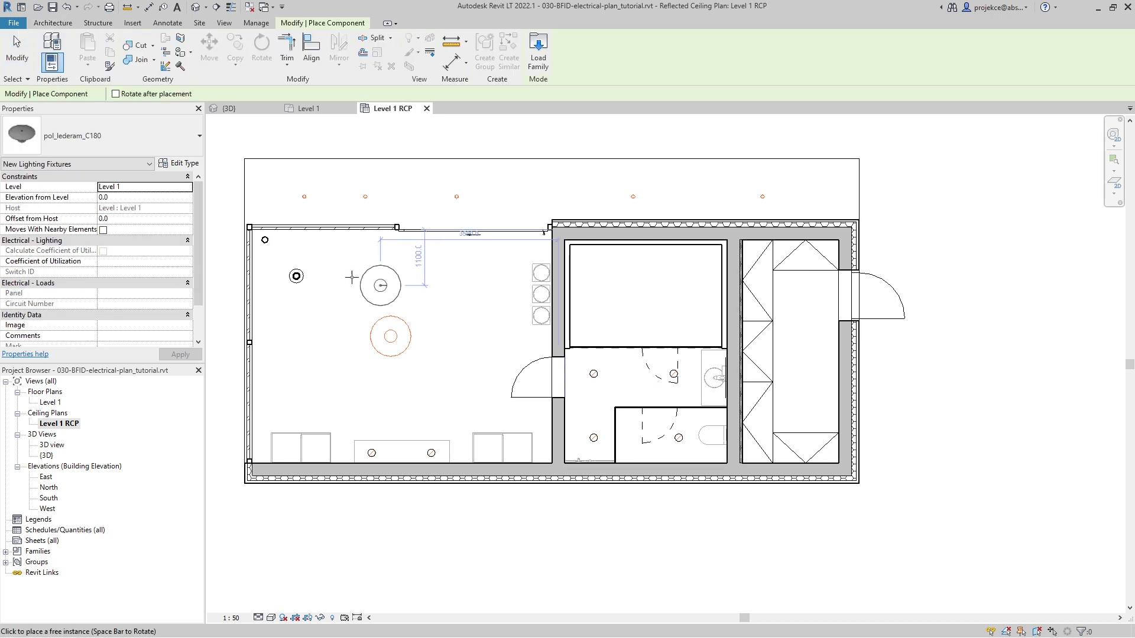
pyautogui.click(113, 140)
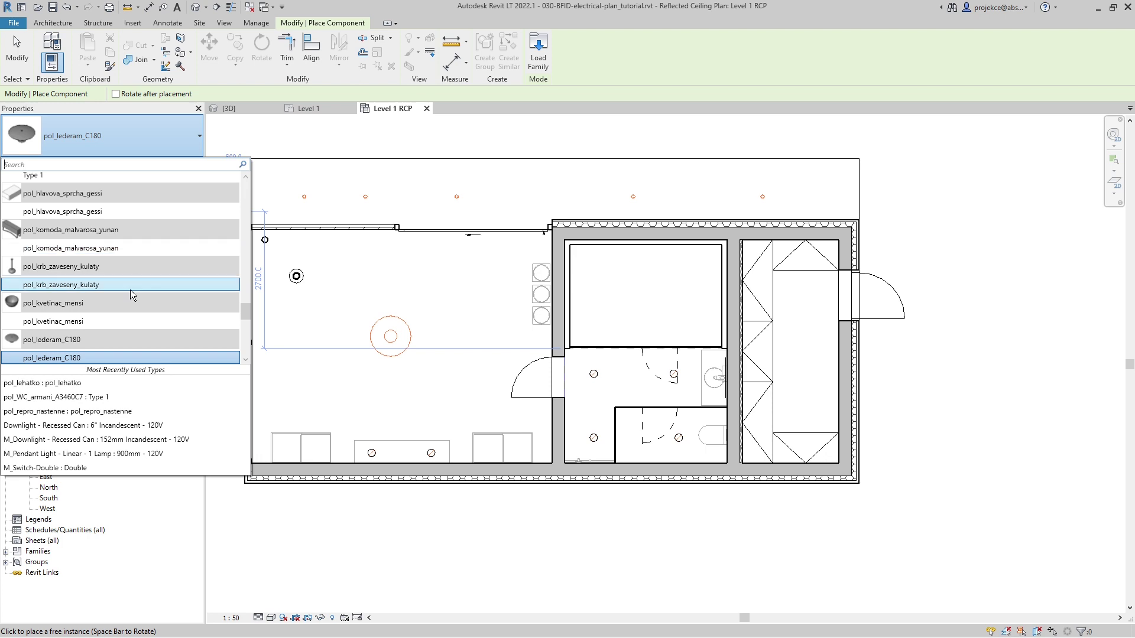
pyautogui.write('pend')
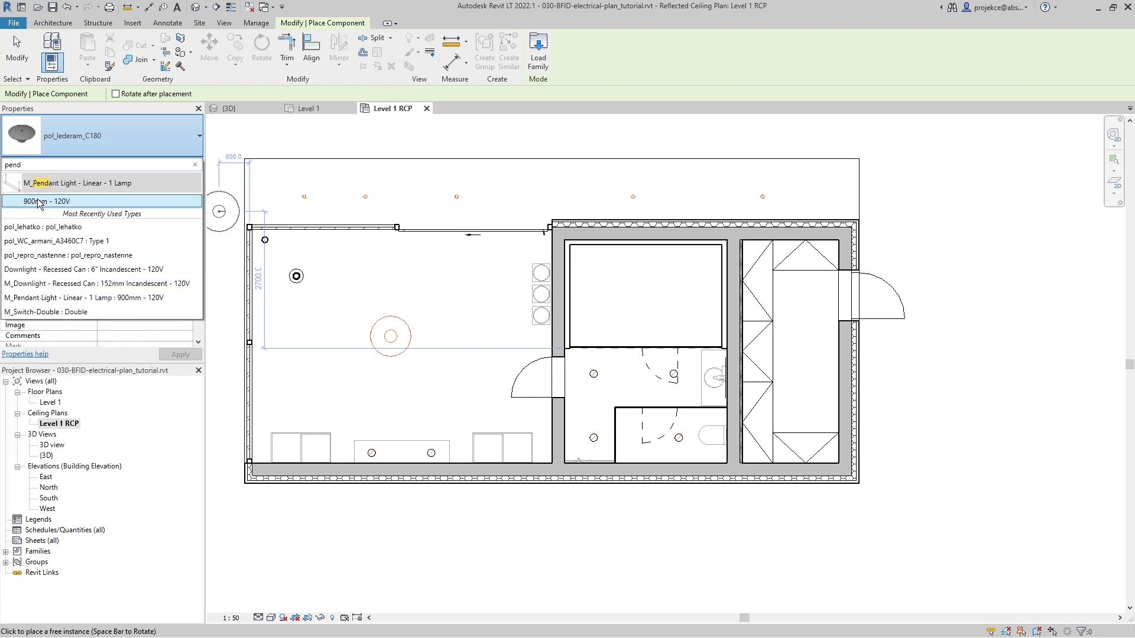
pyautogui.click(39, 202)
pyautogui.click(806, 353)
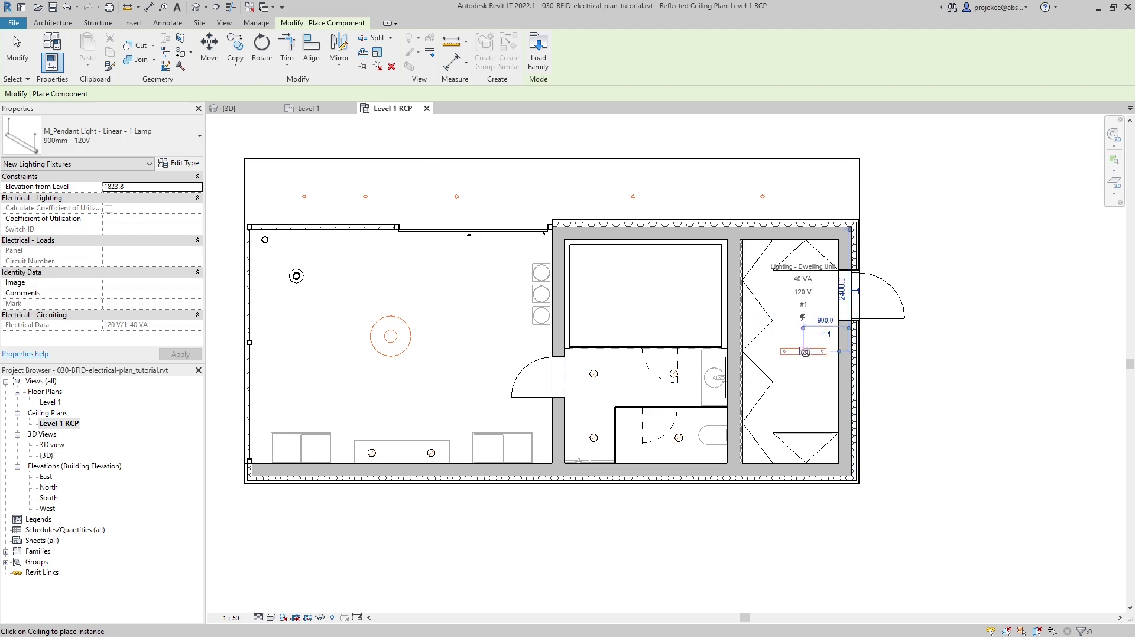
# - Rotate the linear pendant light in the wardrobe room by 90 degrees so it runs along the room's length
pyautogui.press('Escape')
pyautogui.press('r')
pyautogui.press('o')
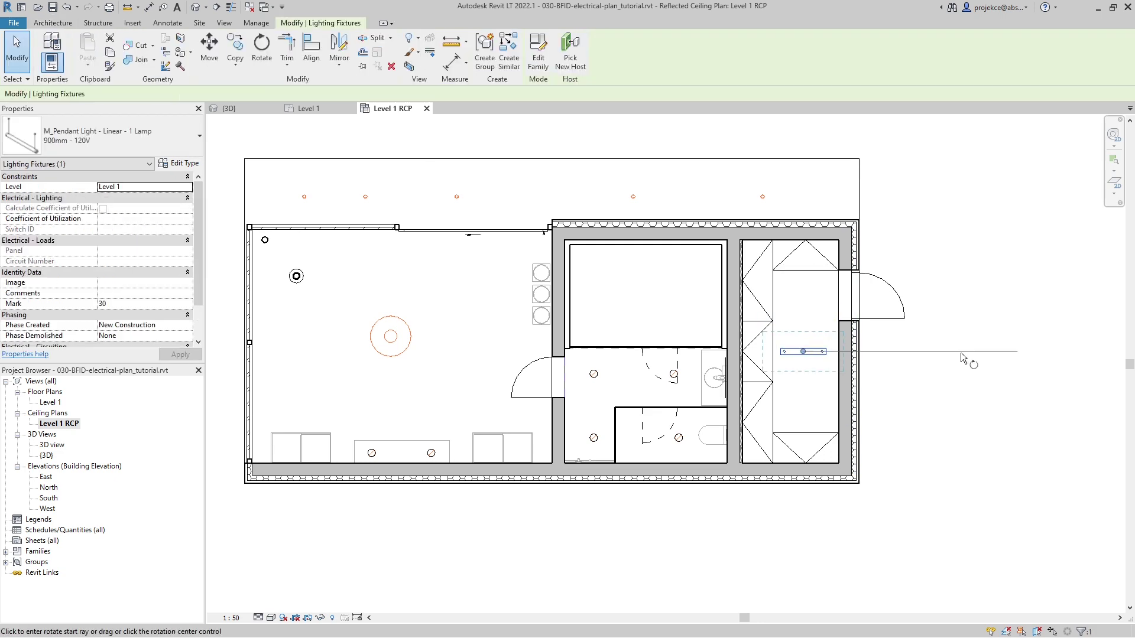
pyautogui.click(874, 326)
pyautogui.write('90')
pyautogui.press('Return')
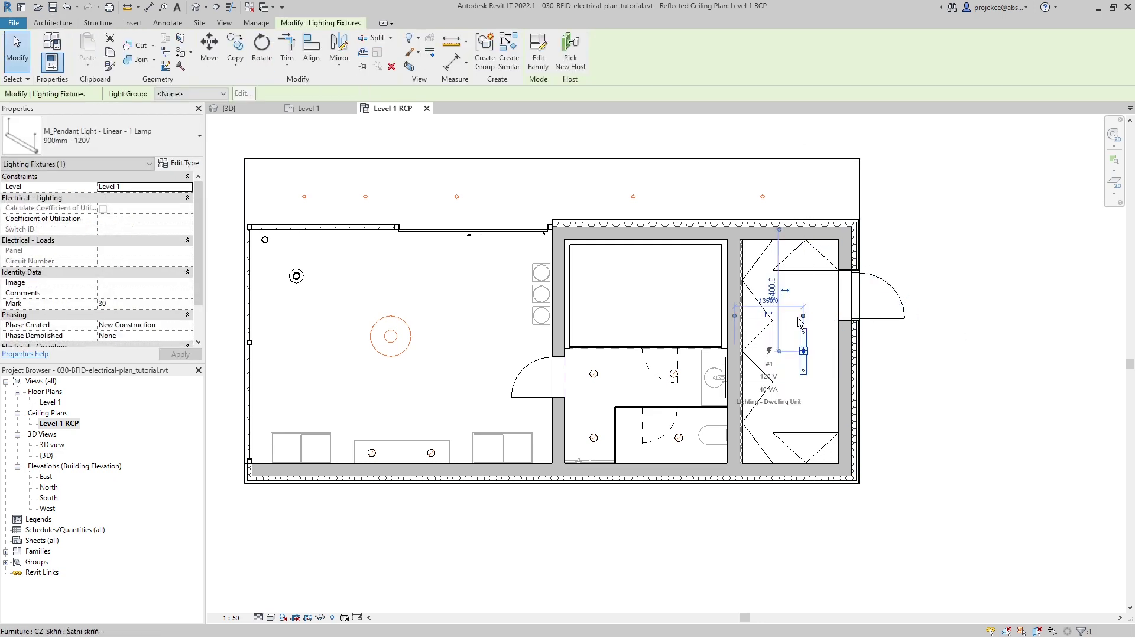
pyautogui.press('Escape')
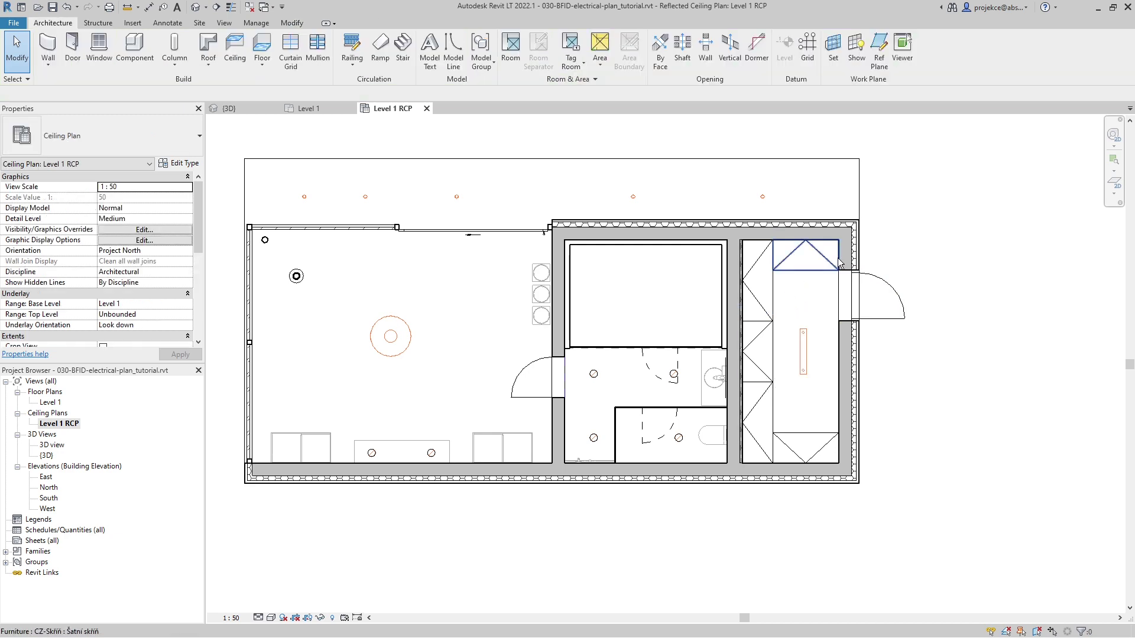
# - Load the lighting family Wall Lamp - Bracket.rfa from the Internal folder for placement as a component
pyautogui.press('c')
pyautogui.press('m')
pyautogui.click(539, 58)
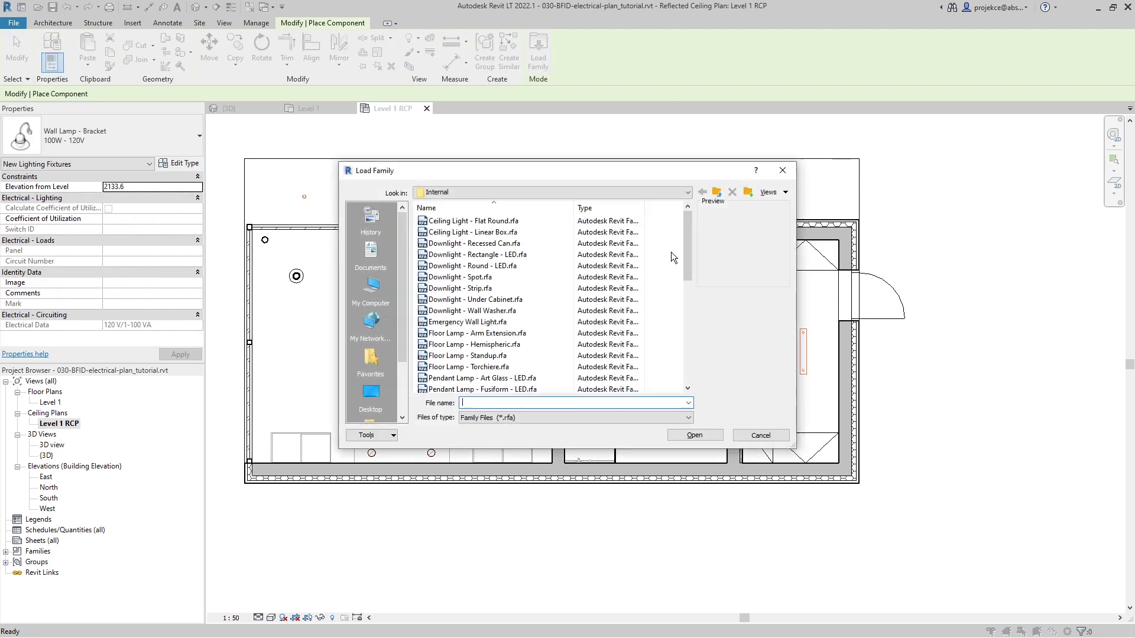
pyautogui.scroll(-10, 486, 348)
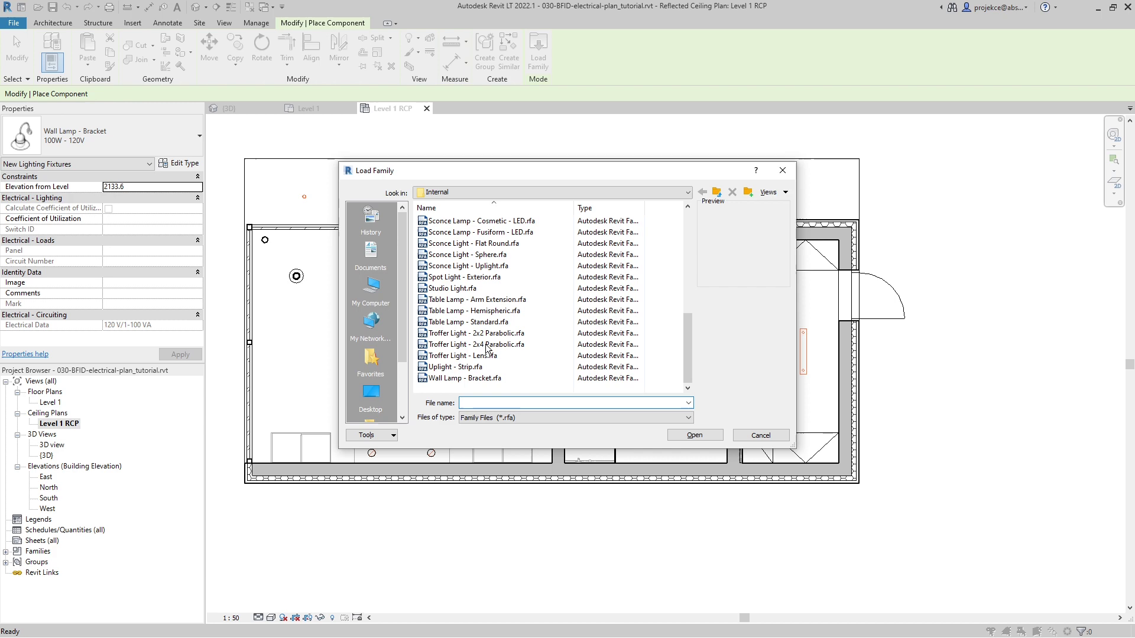
pyautogui.click(473, 378)
pyautogui.click(694, 434)
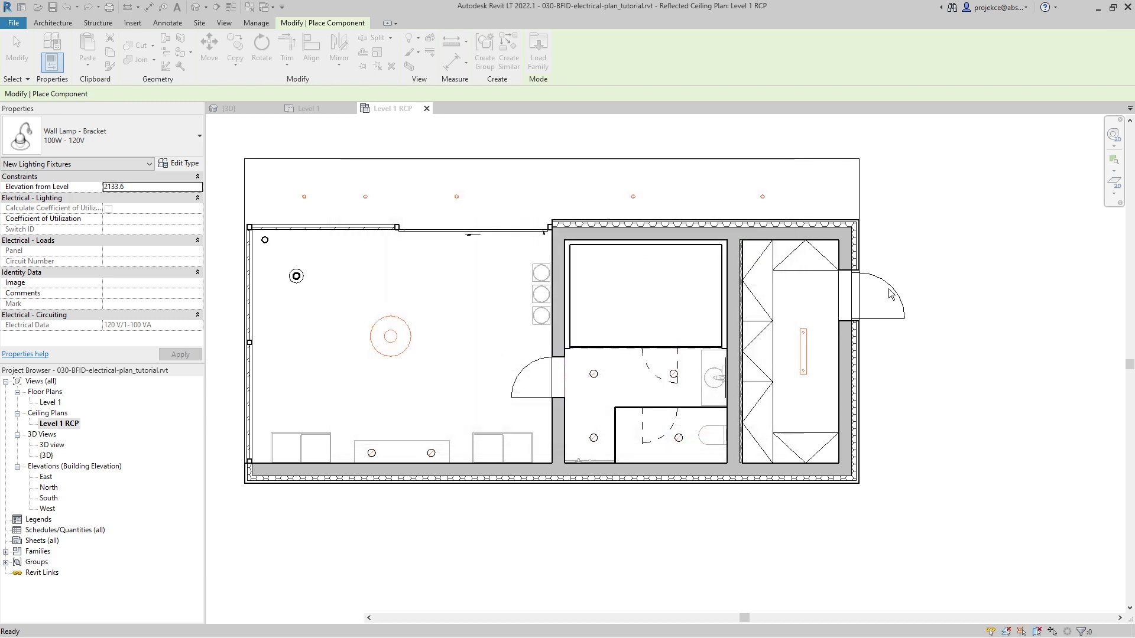
# - Place two 100W - 120V bracket wall lamps on the outer entrance wall, one on each side of the door
pyautogui.click(861, 250)
pyautogui.click(863, 390)
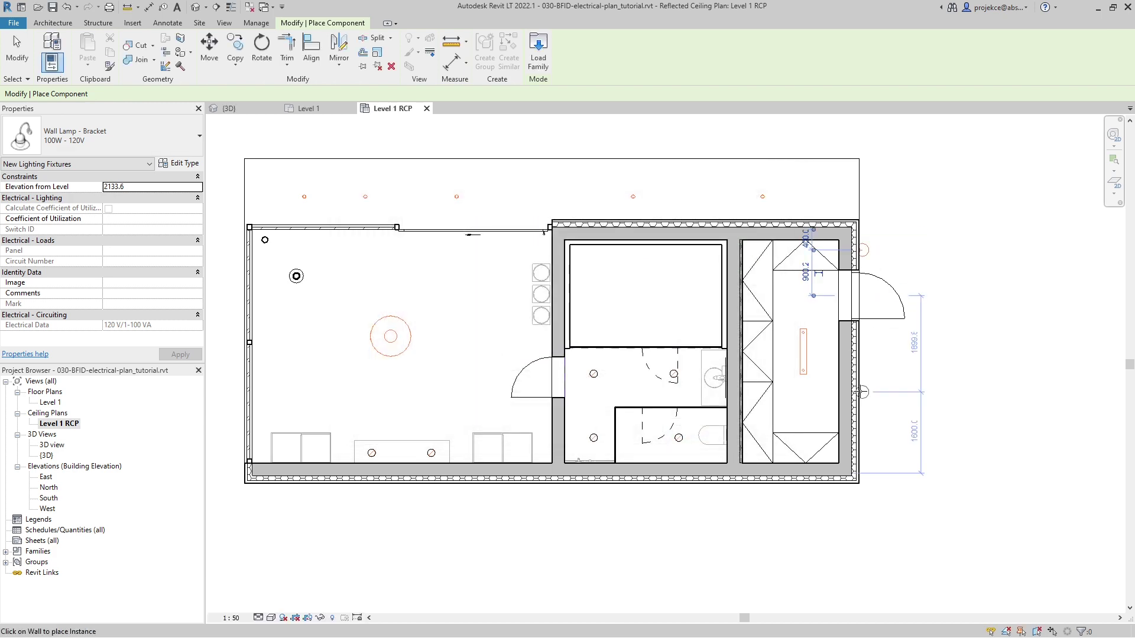
pyautogui.press('Escape')
pyautogui.press('Escape')
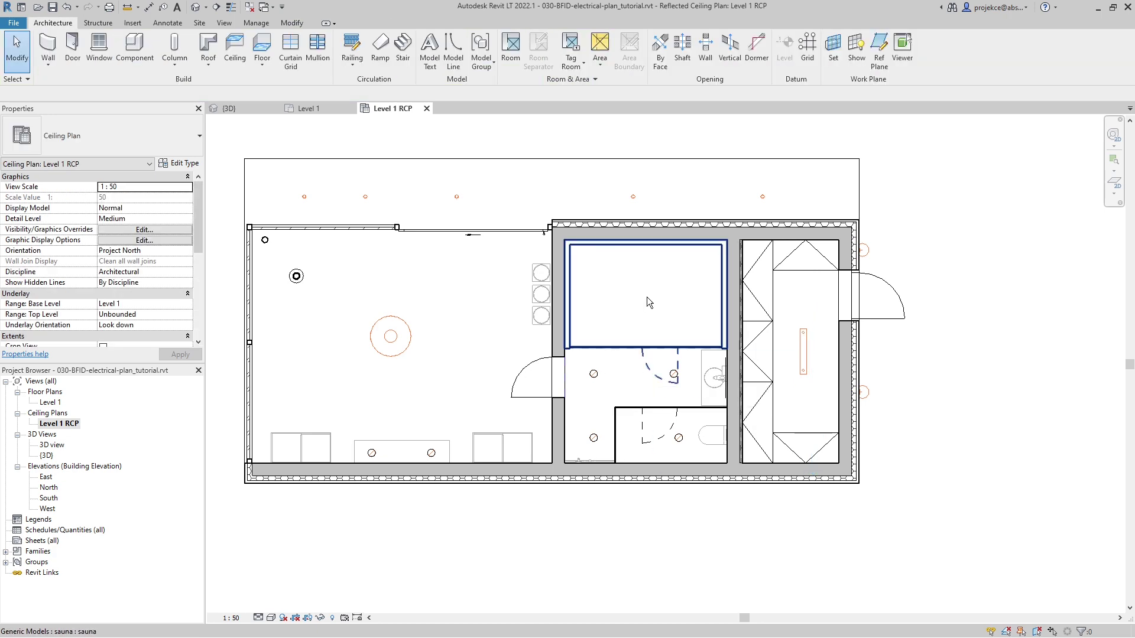
# - Load Sconce Light - Sphere.rfa from the Internal folder and place one 60W - 120V sconce on the bathroom wall above the washbasin
pyautogui.press('c')
pyautogui.press('m')
pyautogui.click(536, 52)
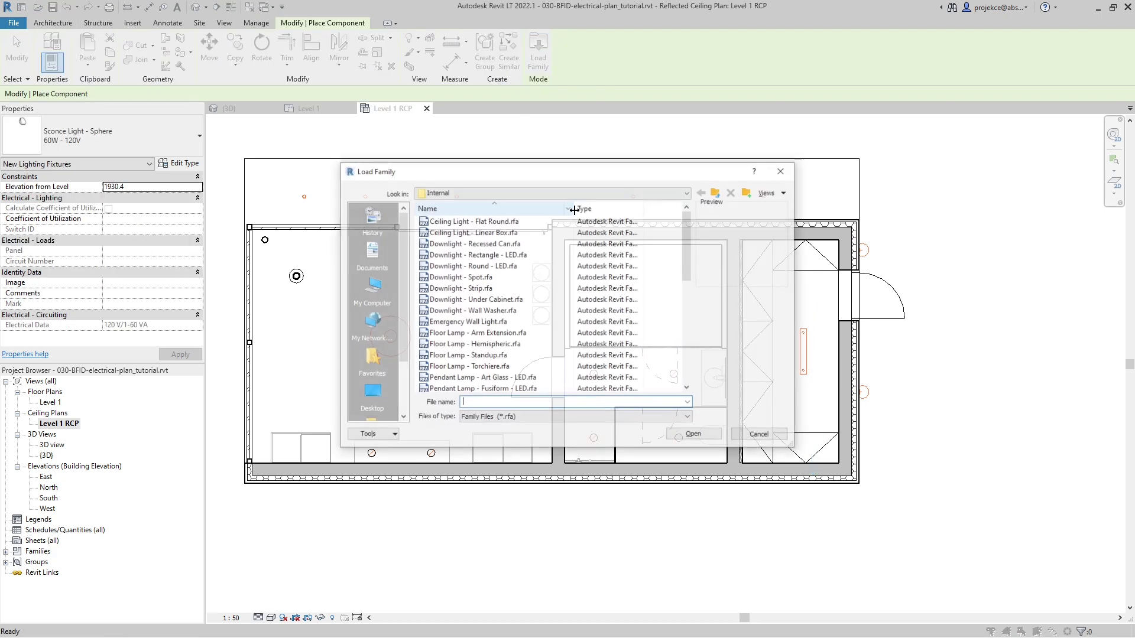
pyautogui.scroll(-4, 543, 310)
pyautogui.scroll(-4, 540, 318)
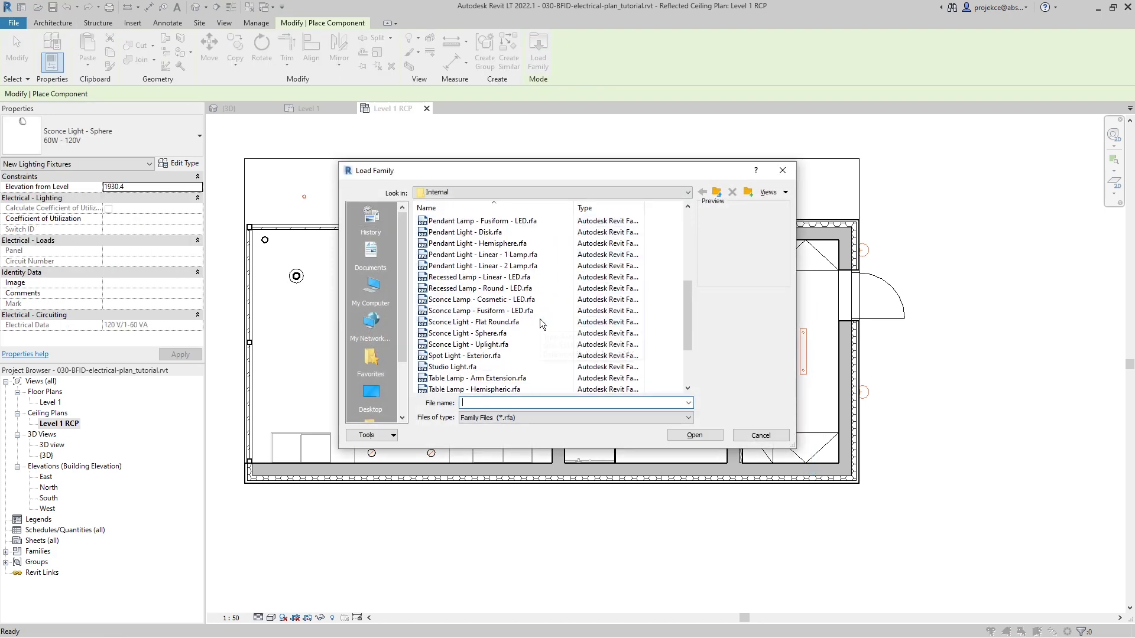
pyautogui.click(483, 303)
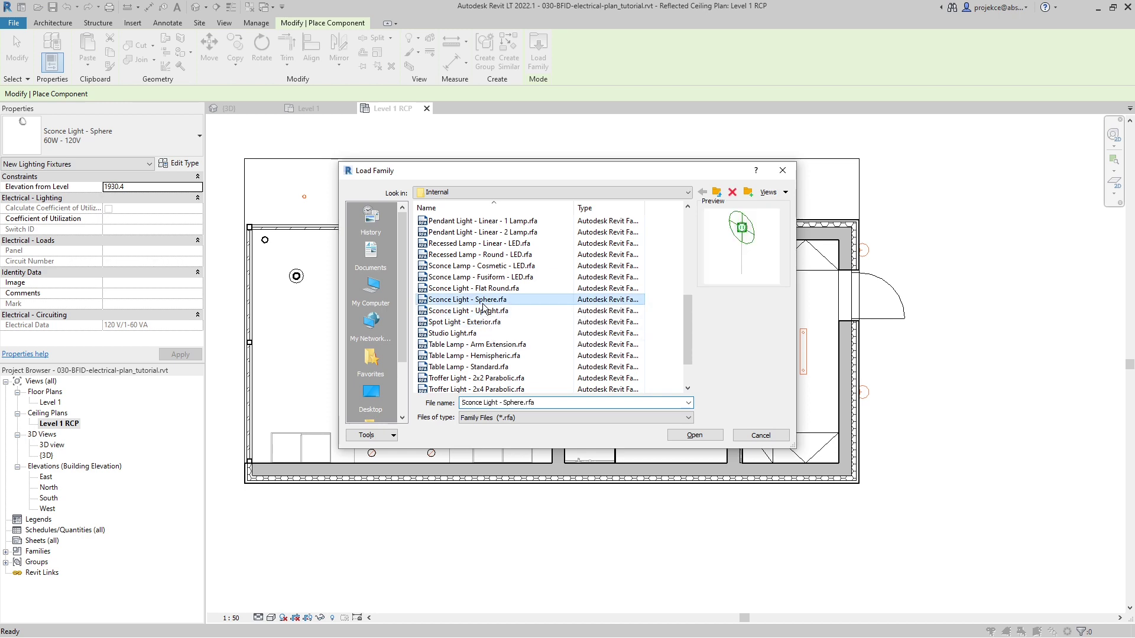
pyautogui.click(694, 435)
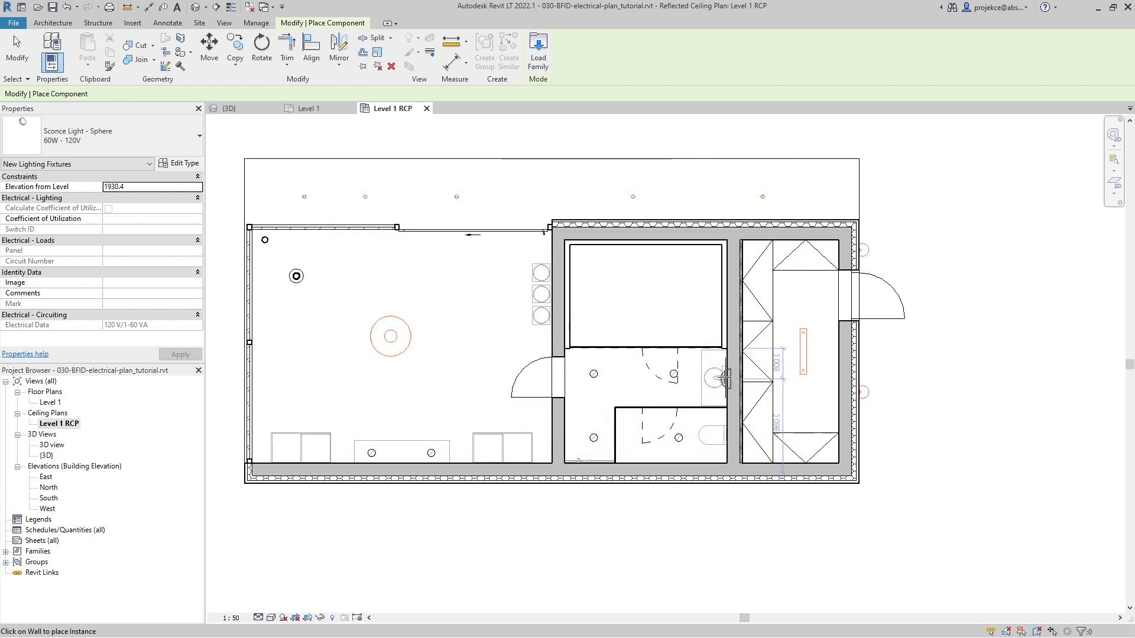
pyautogui.press('Escape')
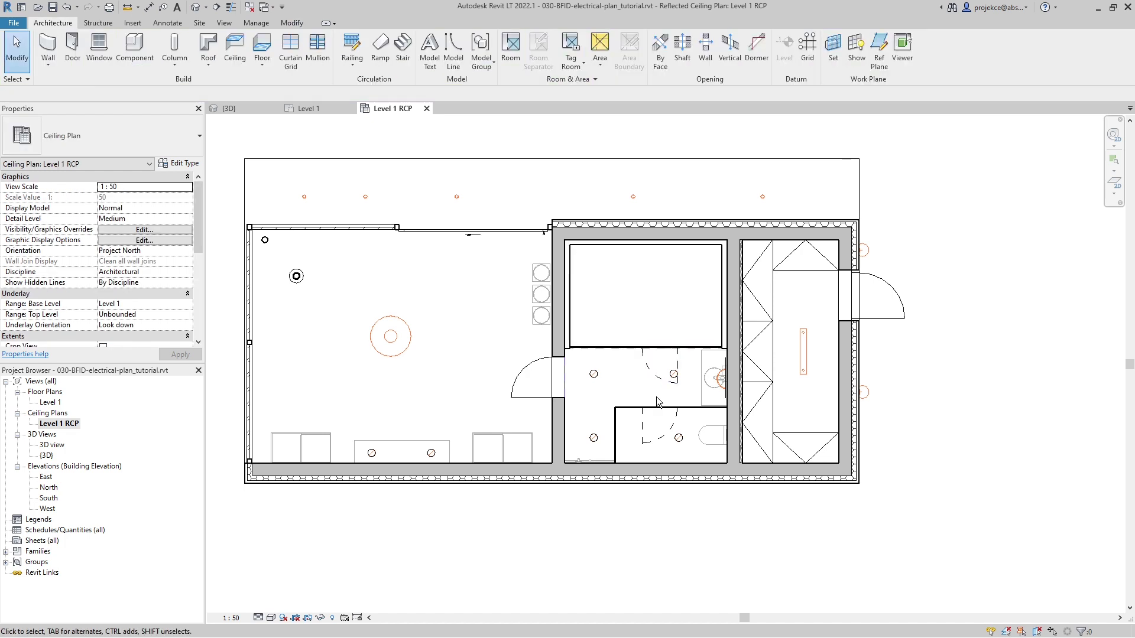
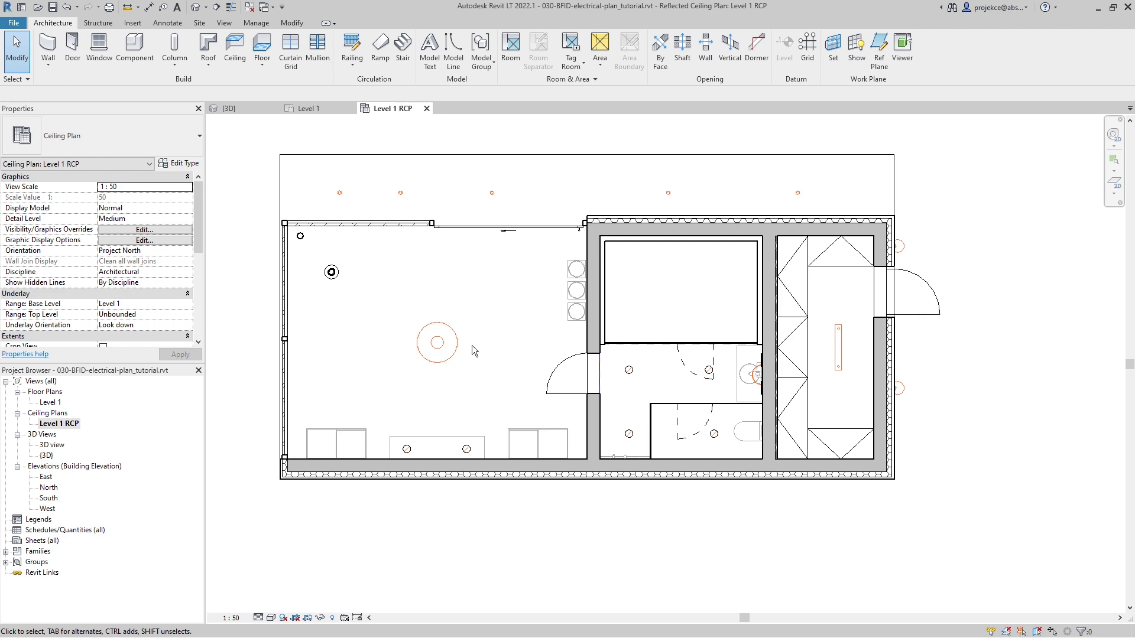
# - Start an aligned dimension chain at the roof edge on the large-room end and include the first three overhang downlights
pyautogui.hotkey('alt', 'm')
pyautogui.press('d')
pyautogui.press('i')
pyautogui.click(280, 188)
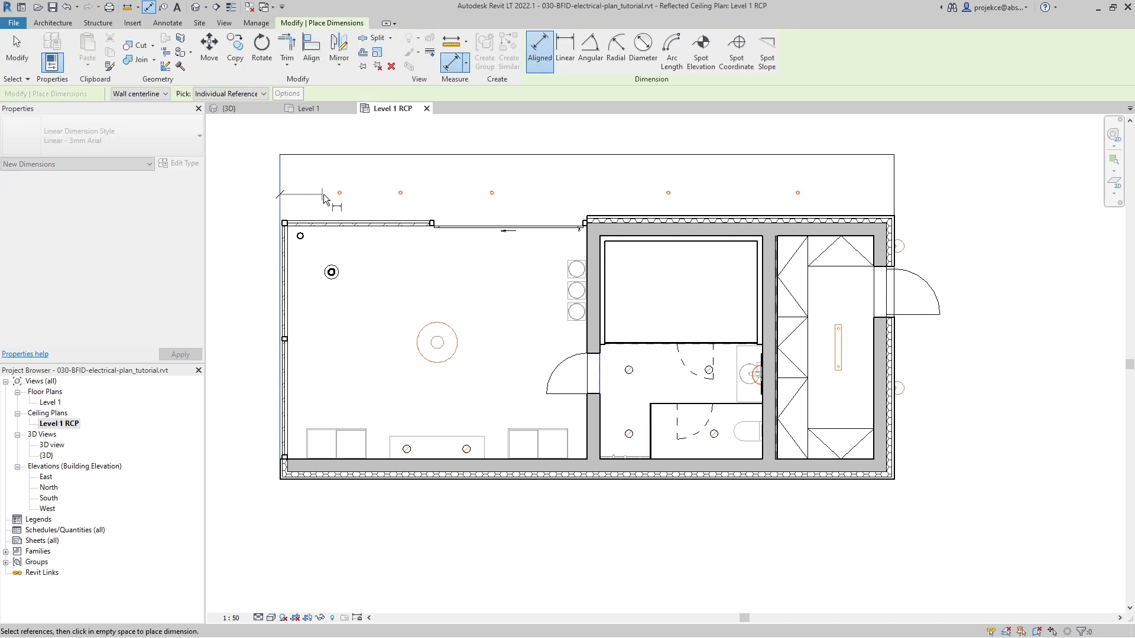
pyautogui.scroll(2, 342, 192)
pyautogui.scroll(1, 342, 192)
pyautogui.click(338, 193)
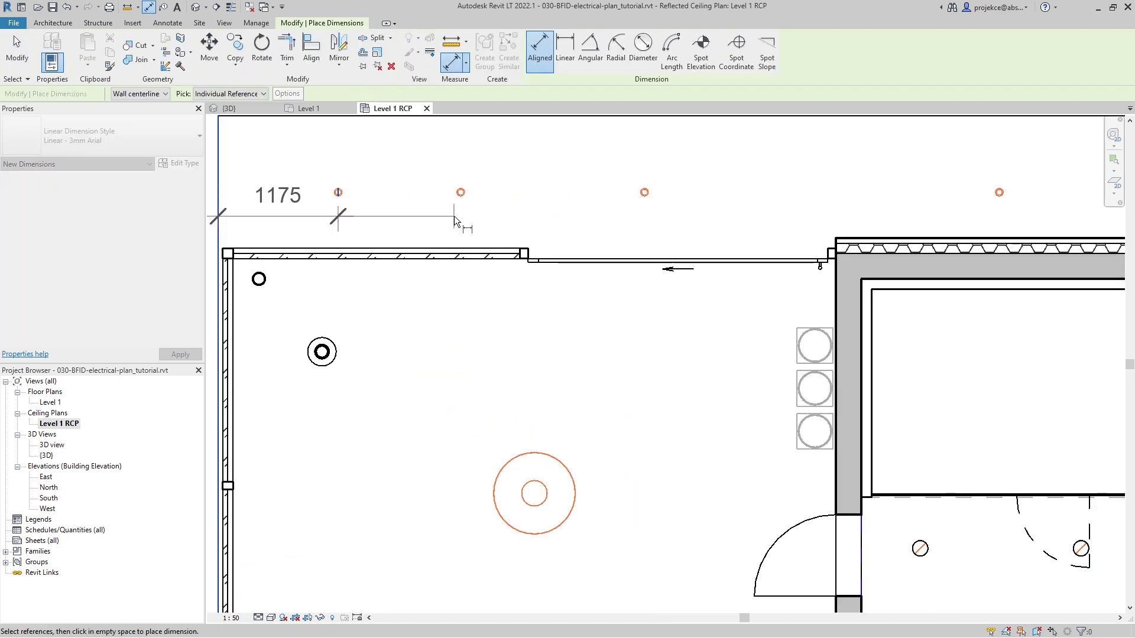
pyautogui.click(460, 192)
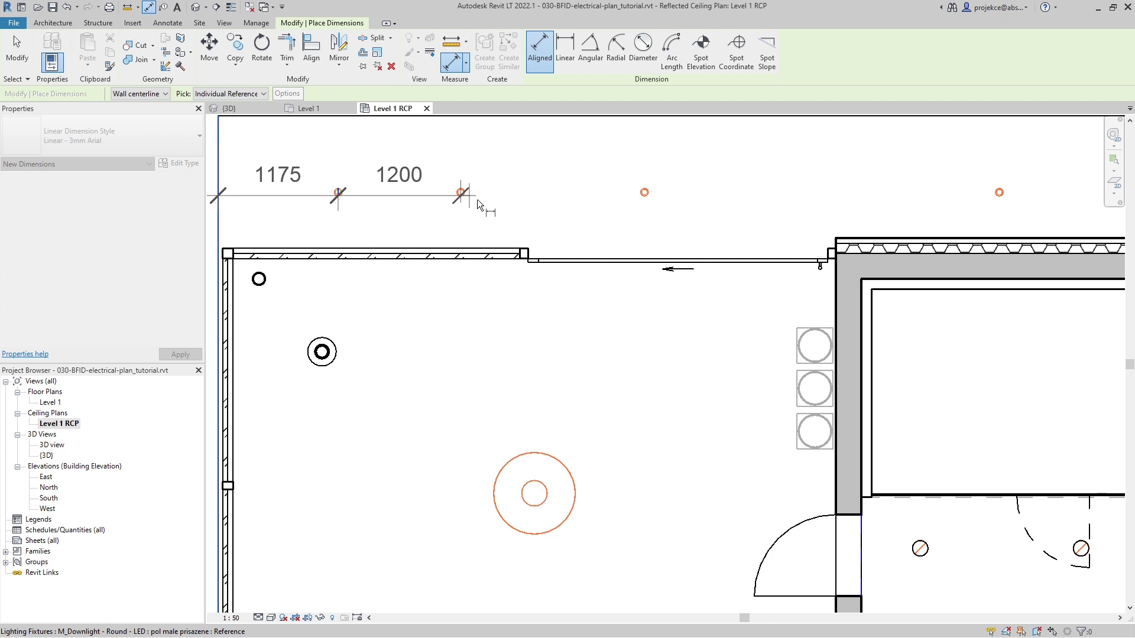
pyautogui.click(645, 192)
# - Extend the dimension chain through the last two downlights to the opposite roof edge, place it, and make all its segments equal
pyautogui.moveTo(1003, 200); pyautogui.dragTo(743, 233, button='middle')
pyautogui.click(740, 226)
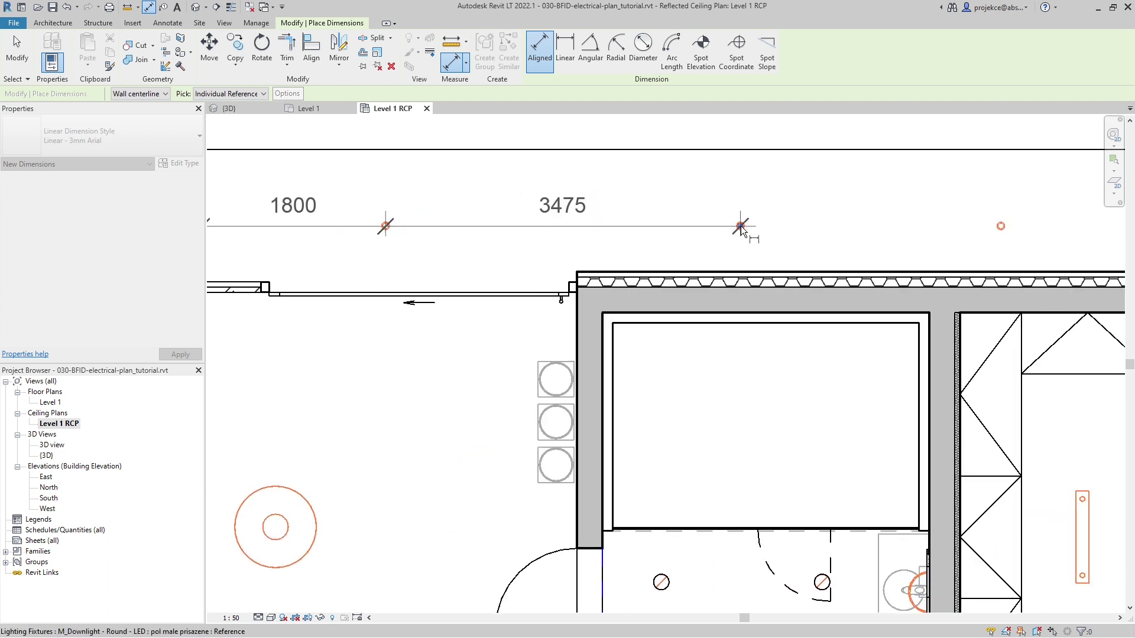
pyautogui.click(999, 226)
pyautogui.moveTo(999, 228); pyautogui.dragTo(743, 250, button='middle')
pyautogui.scroll(-1, 839, 231)
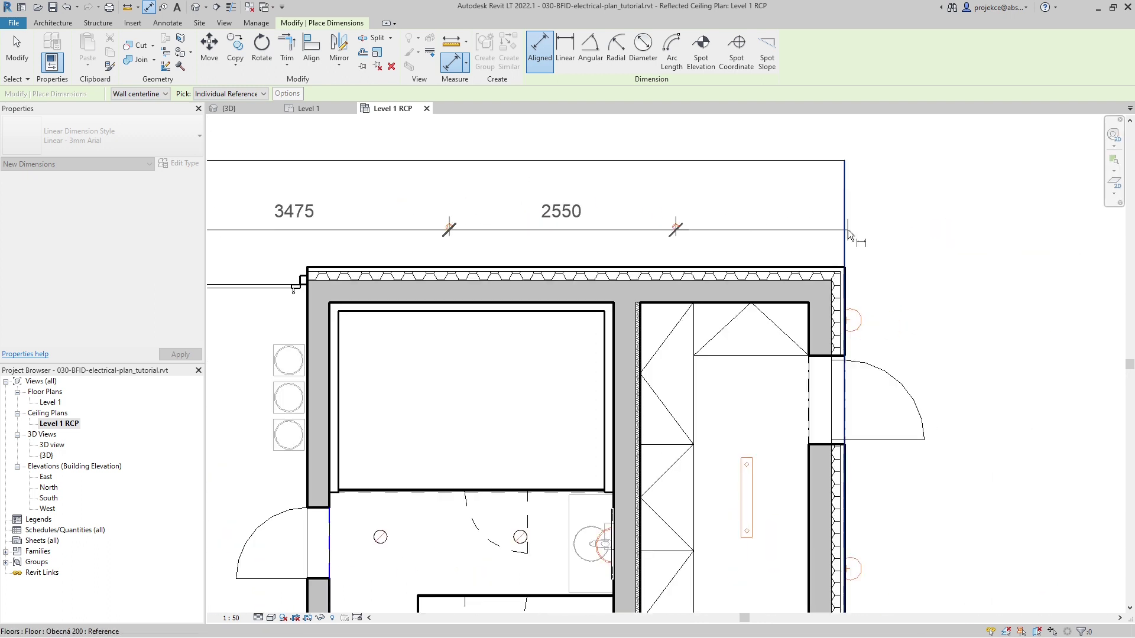
pyautogui.click(848, 230)
pyautogui.click(756, 194)
pyautogui.scroll(-1, 676, 204)
pyautogui.click(397, 153)
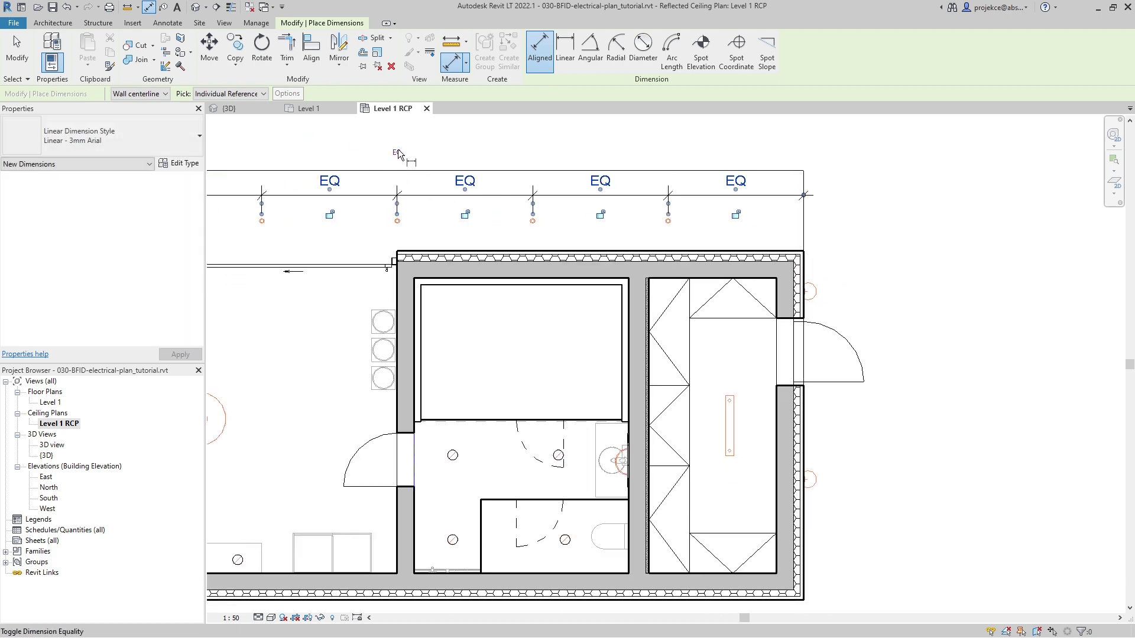
# - Delete the dimension chain along the overhang and remove its equality constraints from the downlights
pyautogui.press('Escape')
pyautogui.click(427, 198)
pyautogui.press('Delete')
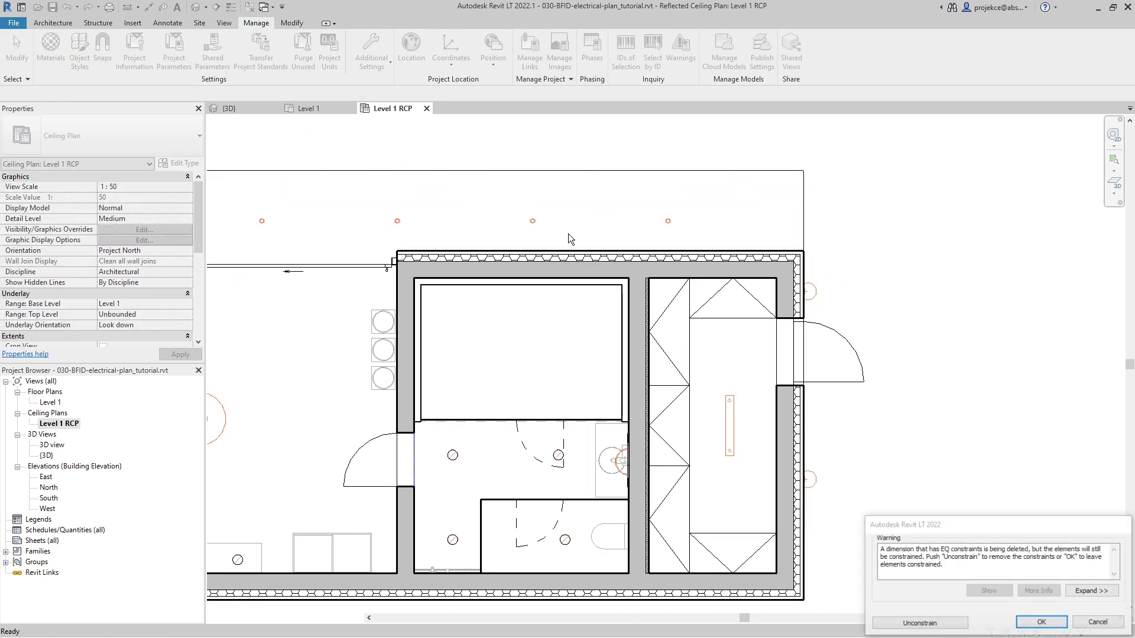
pyautogui.moveTo(586, 426); pyautogui.dragTo(802, 433, button='middle')
pyautogui.click(919, 622)
# - Dimension the overhang depth from the front wall's outer face through the middle downlight to the roof's front edge
pyautogui.moveTo(653, 258); pyautogui.dragTo(725, 355, button='middle')
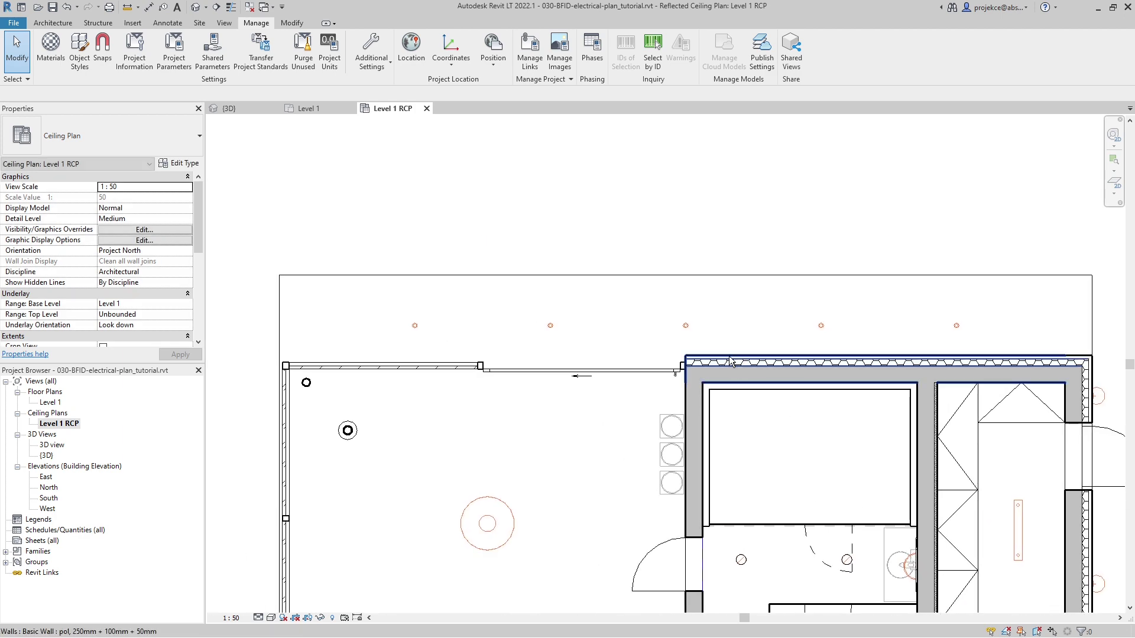
pyautogui.press('d')
pyautogui.press('i')
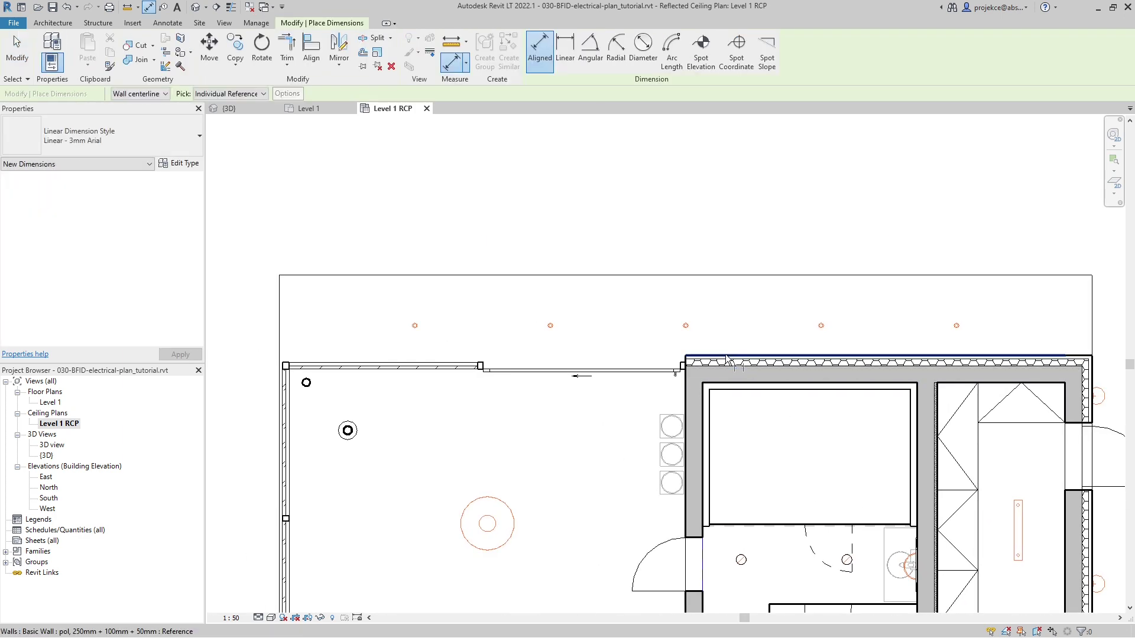
pyautogui.click(727, 355)
pyautogui.click(705, 275)
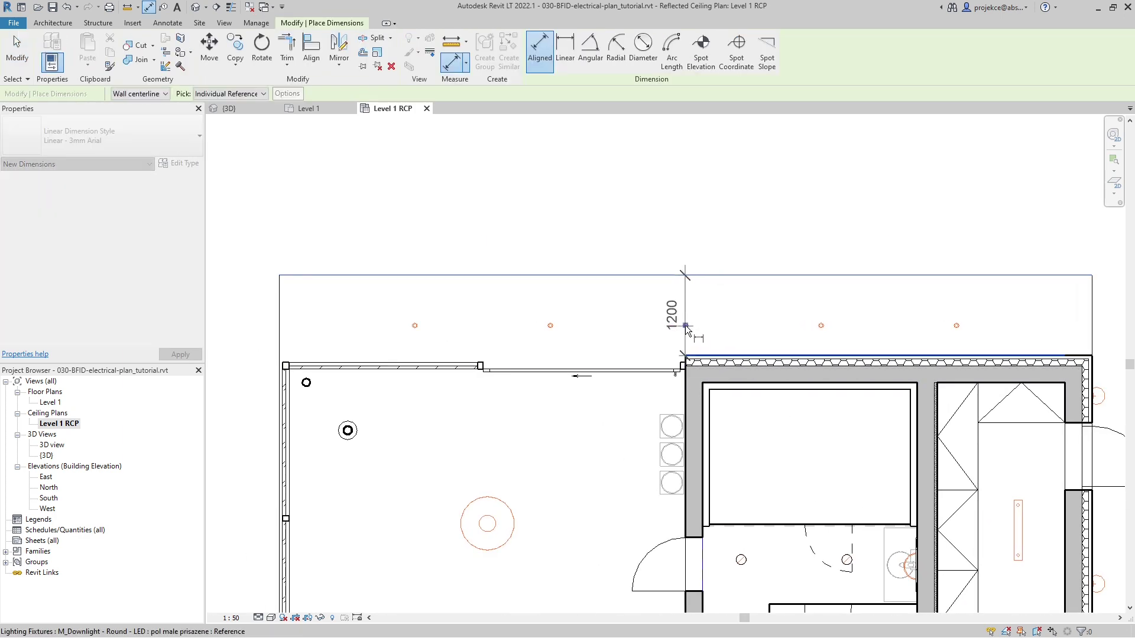
pyautogui.click(738, 328)
pyautogui.press('Escape')
pyautogui.press('Escape')
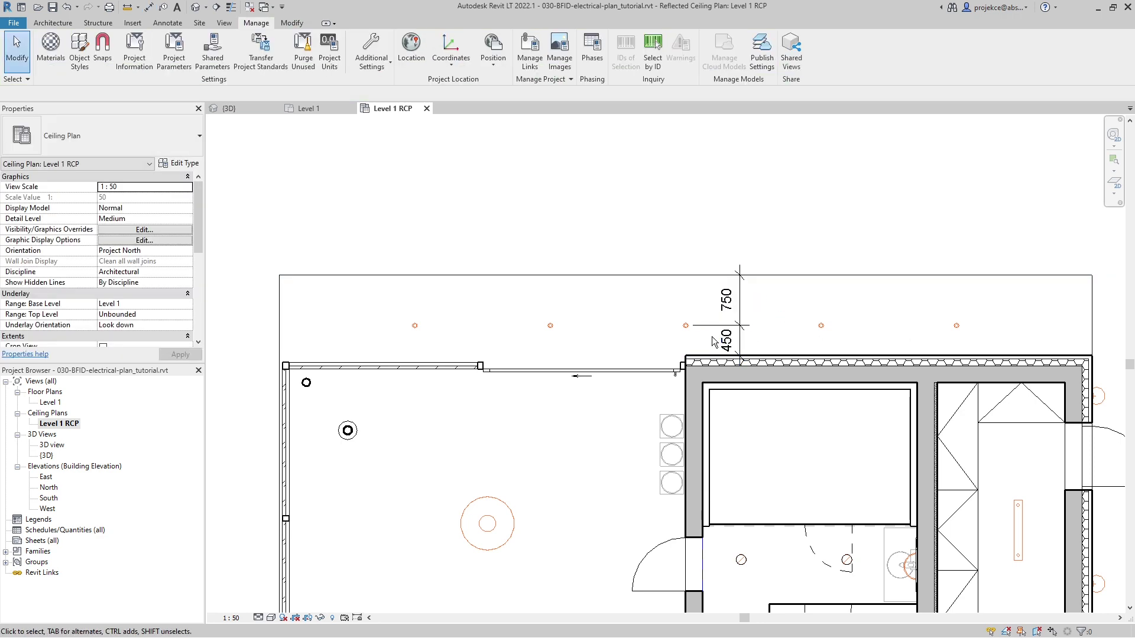
# - Center the middle downlight across the overhang by equalizing the dimension's segments, and delete the dimension together with its constraint
pyautogui.click(774, 314)
pyautogui.click(739, 331)
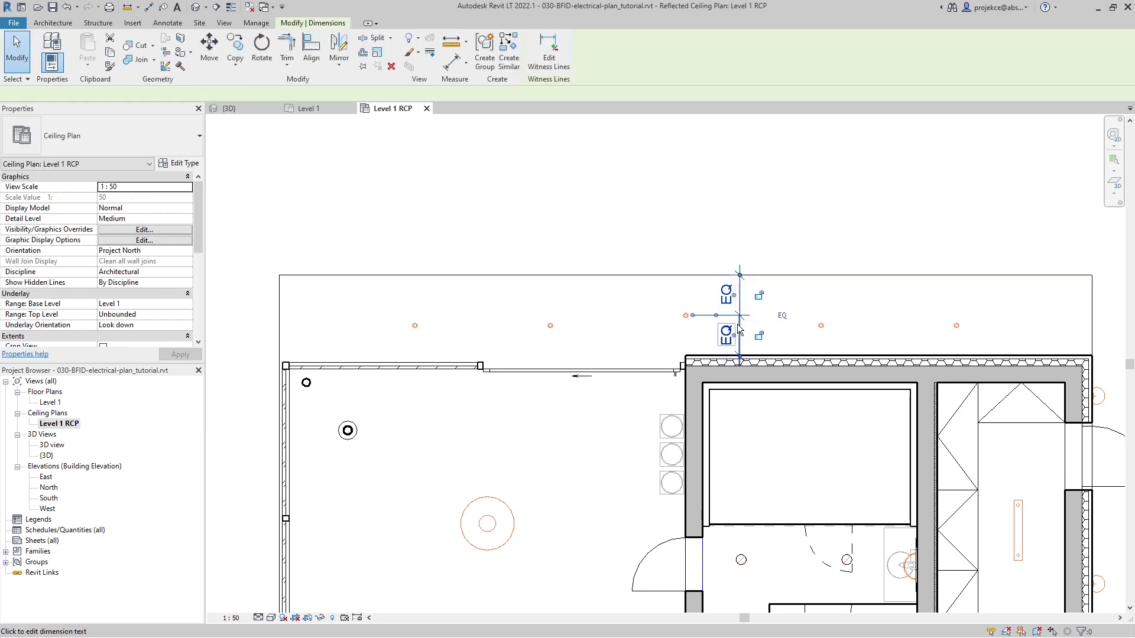
pyautogui.press('Delete')
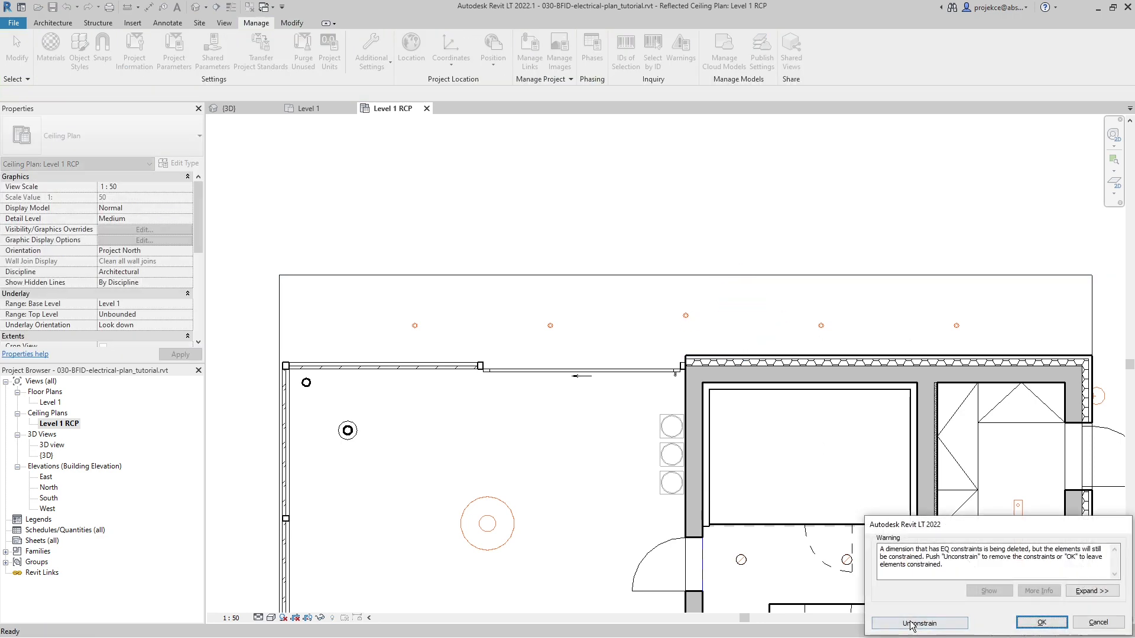
pyautogui.click(910, 624)
# - Align and lock the two overhang downlights on the wardrobe-room side to the middle downlight's front/back centerline
pyautogui.scroll(2, 702, 332)
pyautogui.press('l')
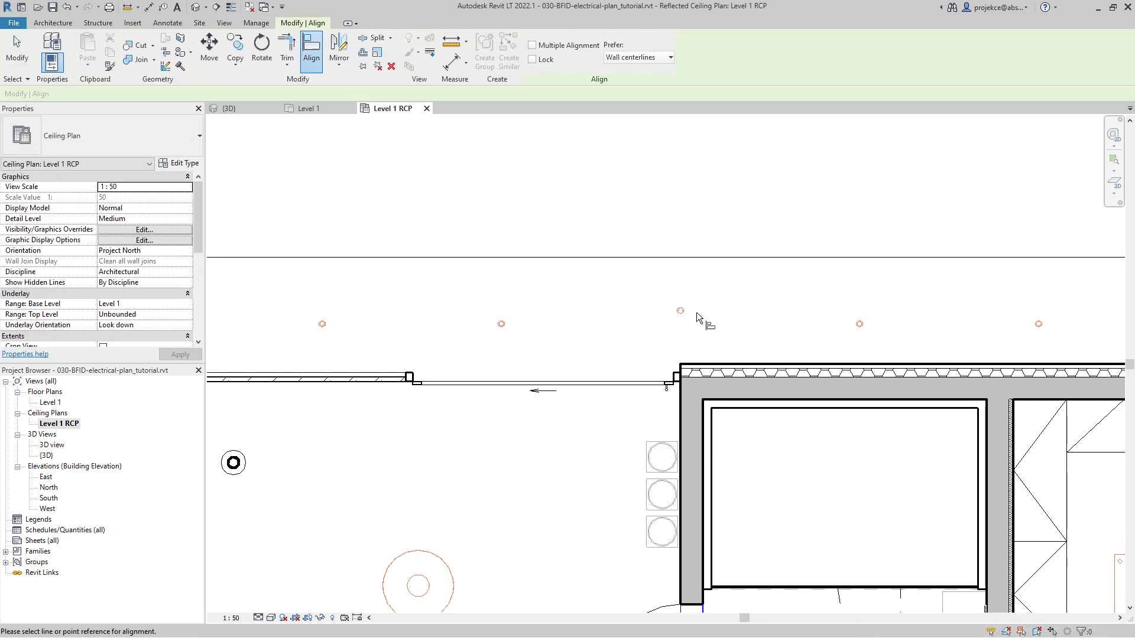
pyautogui.click(687, 310)
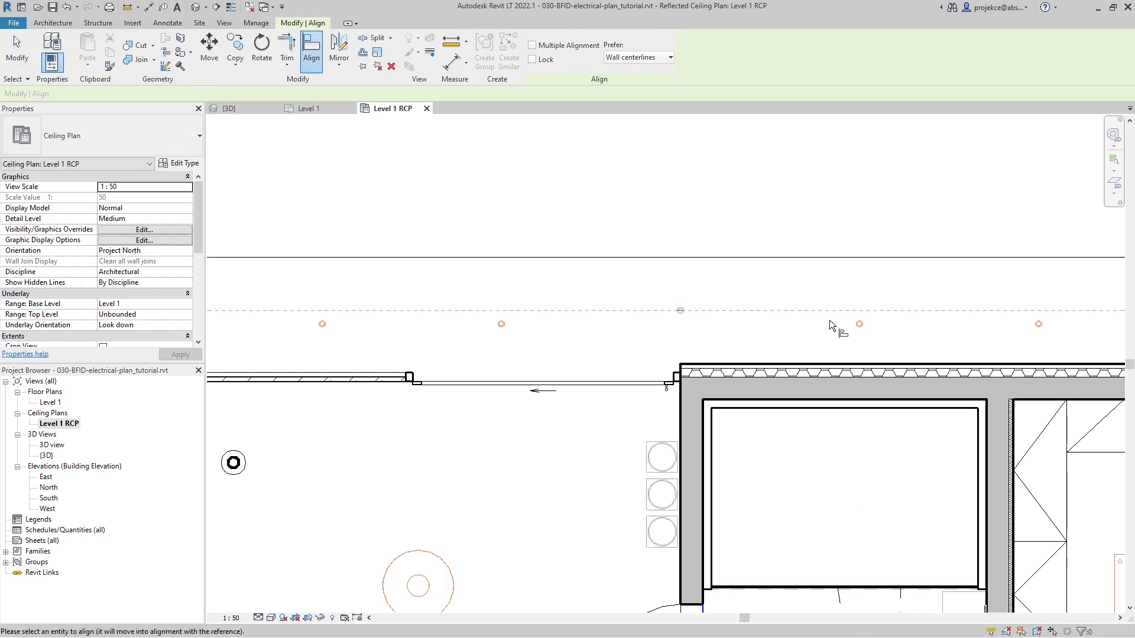
pyautogui.scroll(2, 832, 320)
pyautogui.click(873, 328)
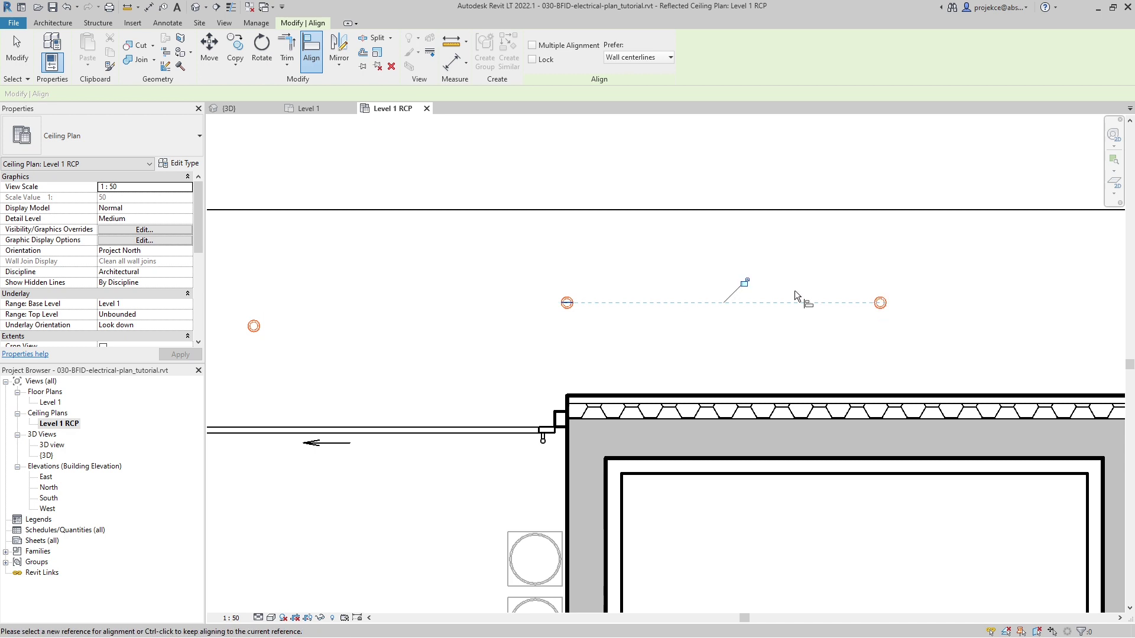
pyautogui.click(566, 305)
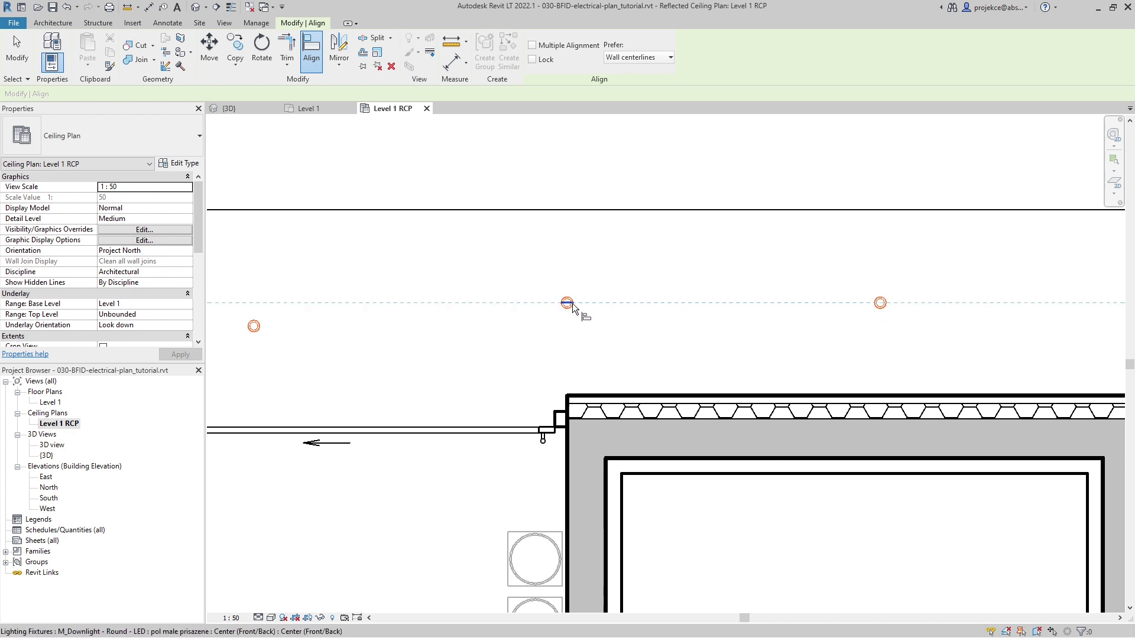
pyautogui.moveTo(646, 314); pyautogui.dragTo(533, 315, button='middle')
pyautogui.click(785, 310)
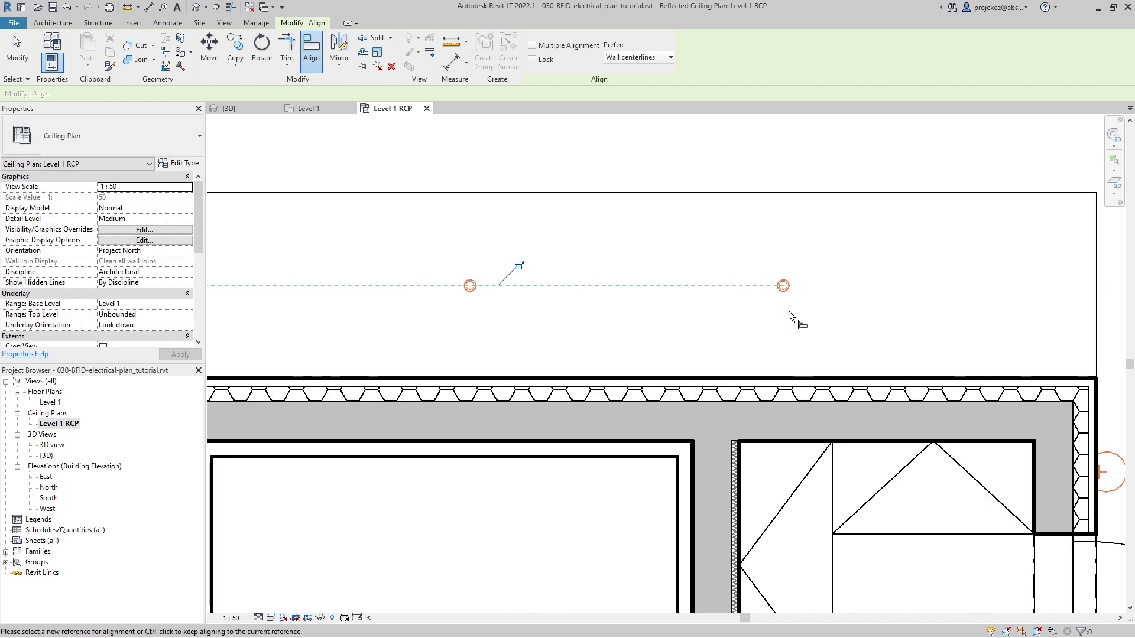
# - Align and lock the two remaining overhang downlights on the sliding-door side to the middle downlight
pyautogui.scroll(-2, 382, 288)
pyautogui.moveTo(382, 288); pyautogui.dragTo(619, 338, button='middle')
pyautogui.scroll(2, 638, 316)
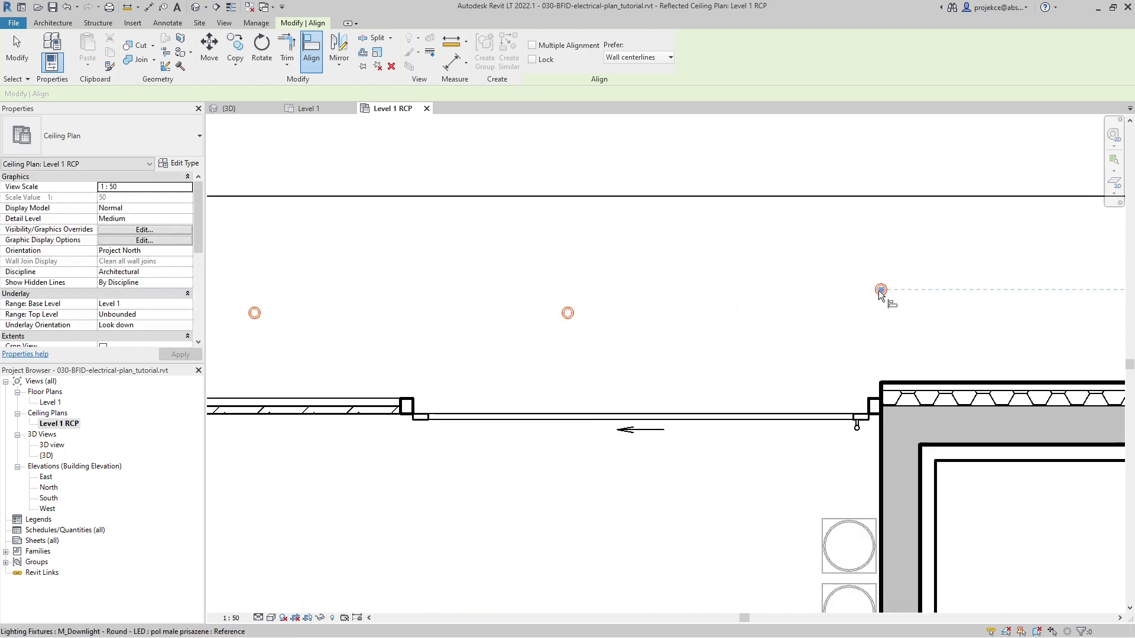
pyautogui.click(878, 290)
pyautogui.click(570, 317)
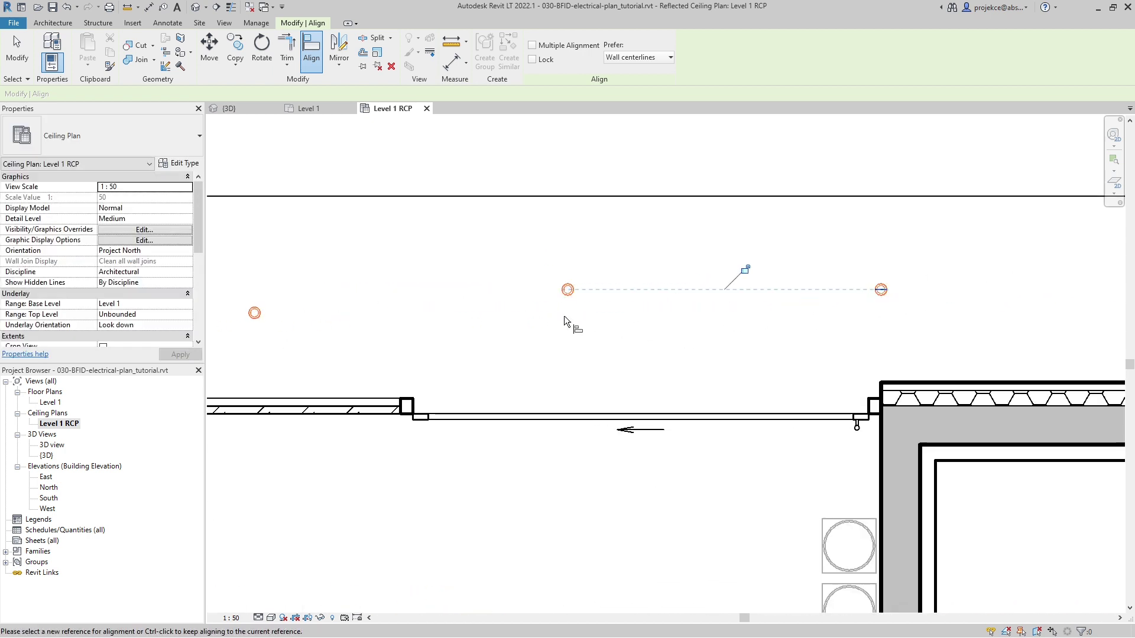
pyautogui.scroll(-2, 848, 330)
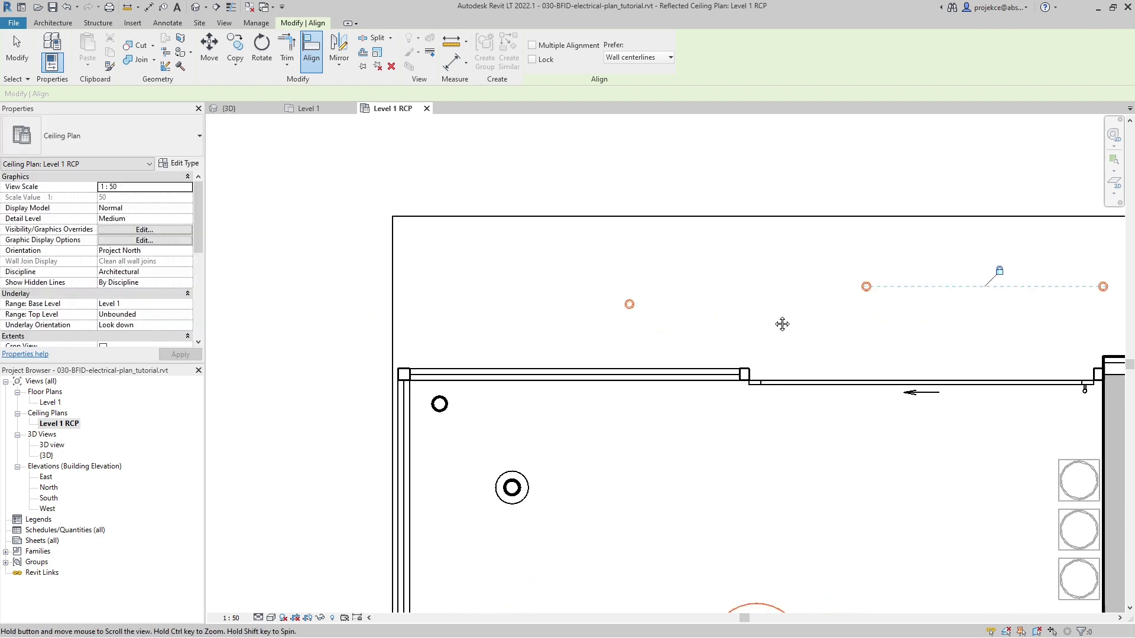
pyautogui.click(453, 311)
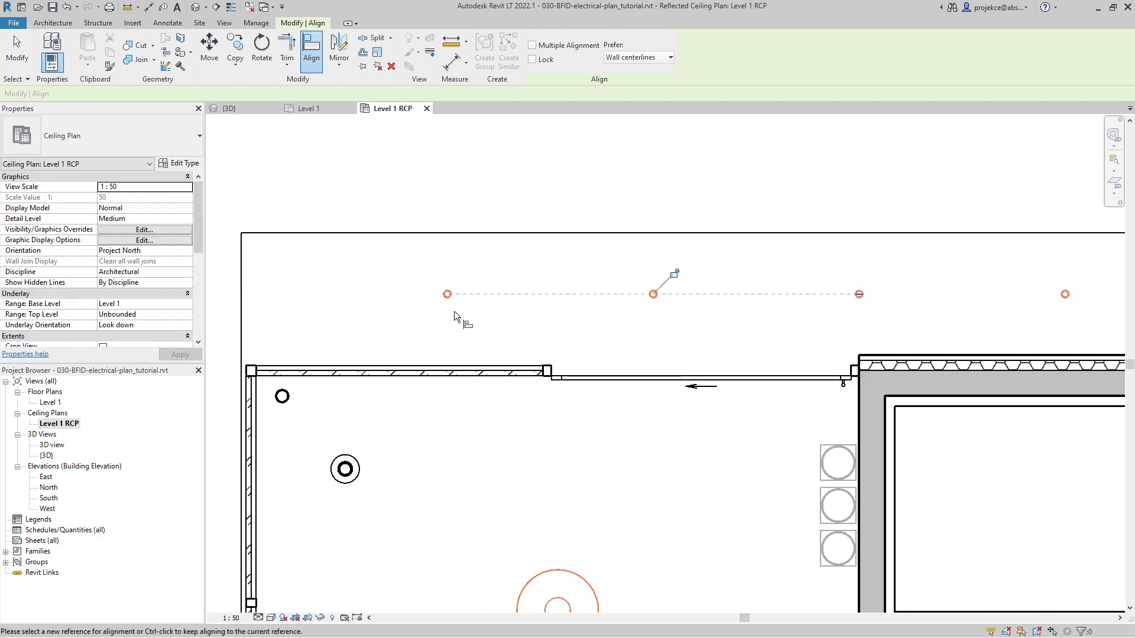
pyautogui.press('Escape')
pyautogui.press('Escape')
pyautogui.scroll(-2, 749, 295)
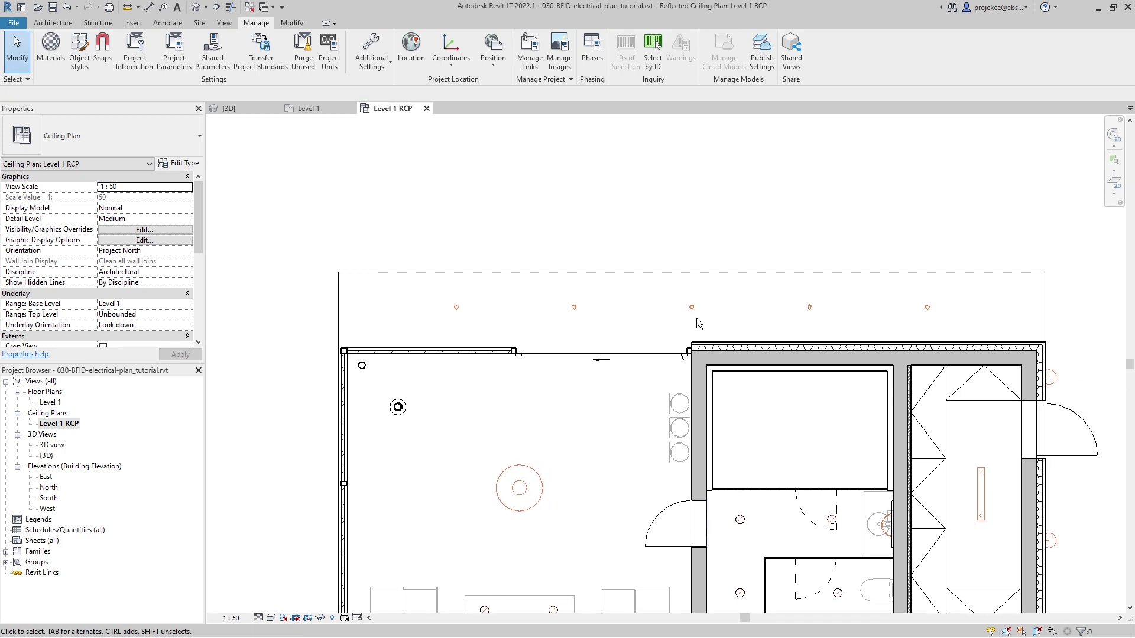
# - Test the locked row by nudging the middle downlight toward the roof's front edge, and undo the move
pyautogui.click(693, 309)
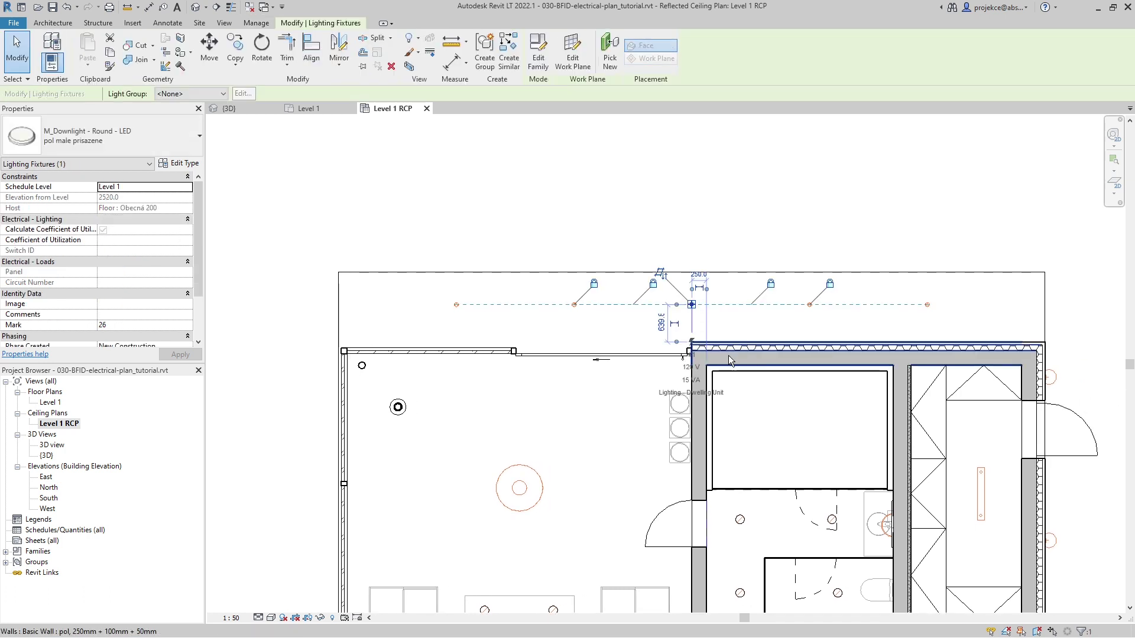
pyautogui.press('Up')
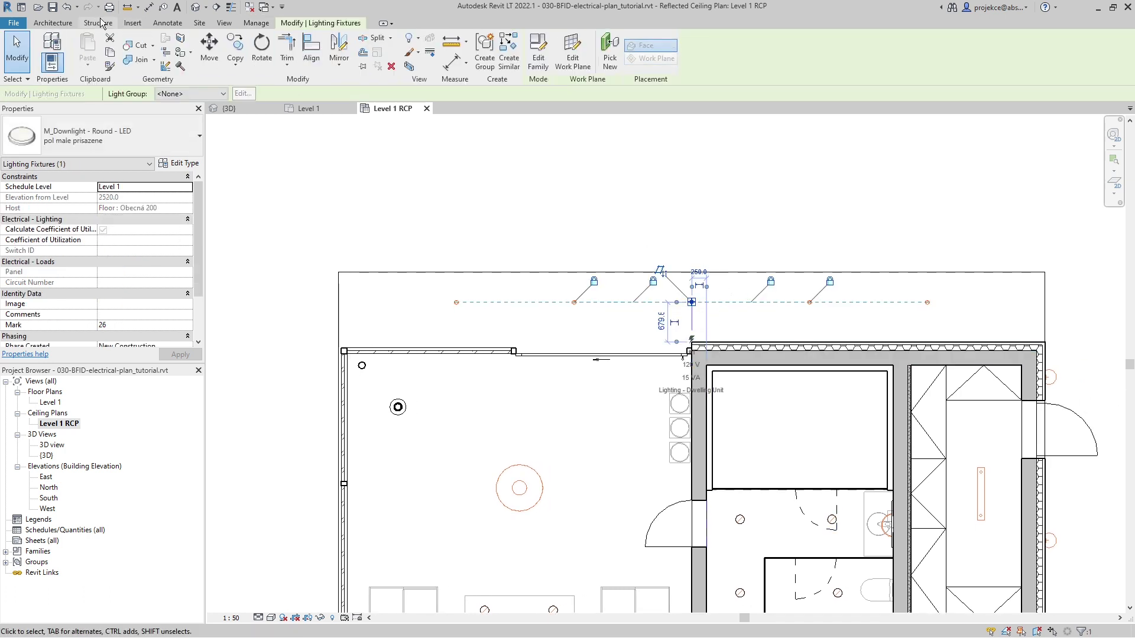
pyautogui.click(68, 8)
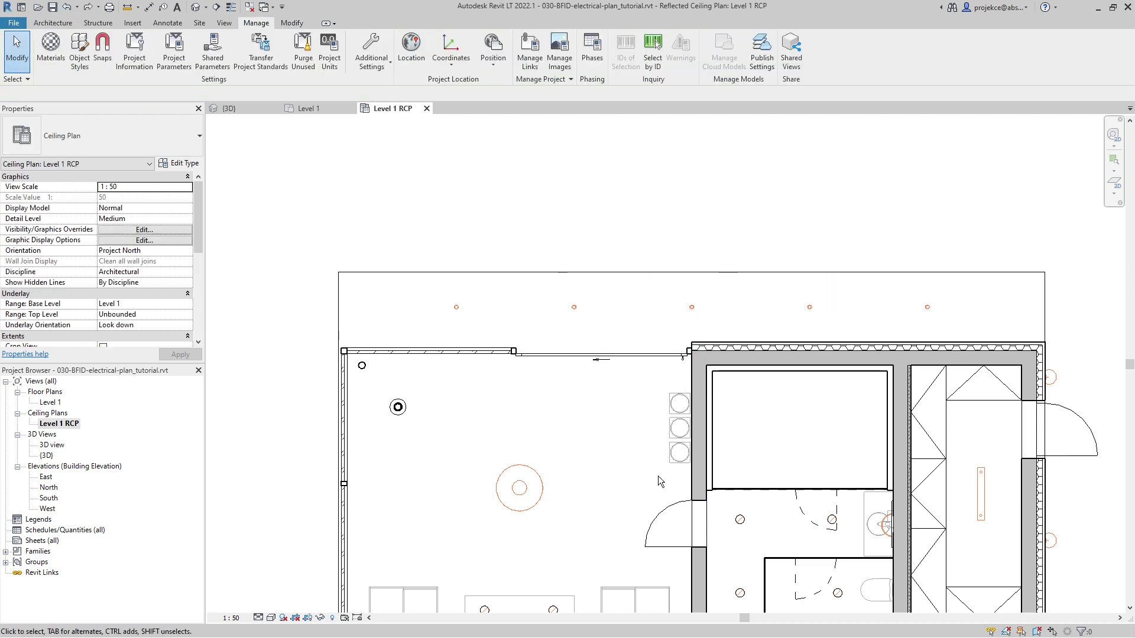
# - Dimension the wardrobe room's length from the back wall's inner face through the linear pendant light's center to the front wall's inner face
pyautogui.moveTo(660, 482); pyautogui.dragTo(597, 461, button='middle')
pyautogui.scroll(3, 626, 460)
pyautogui.scroll(-1, 722, 286)
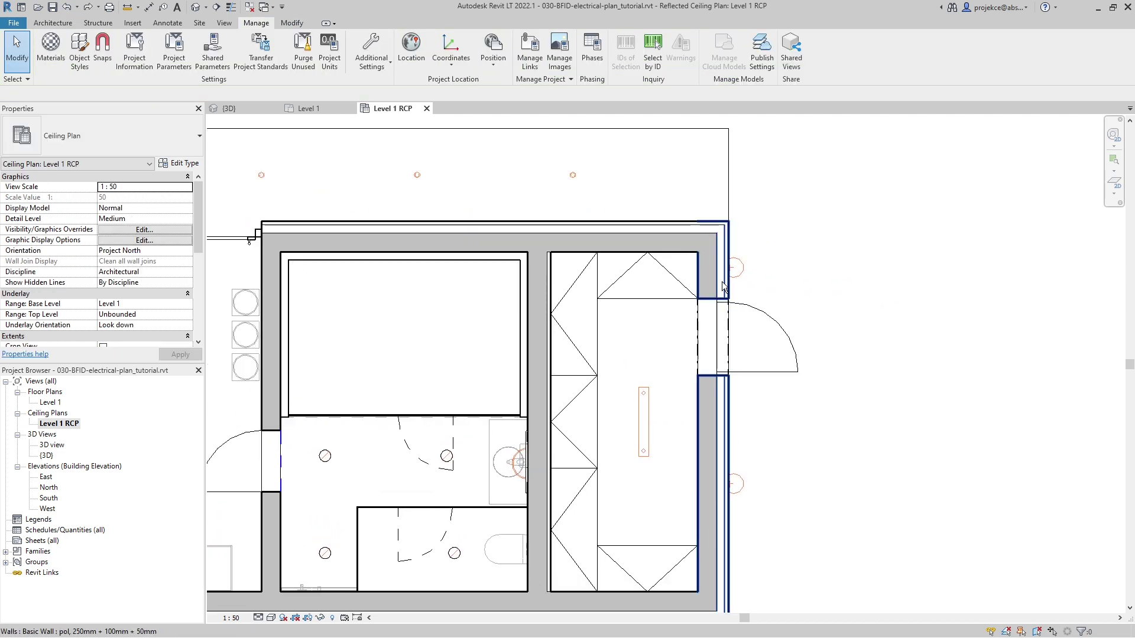
pyautogui.moveTo(651, 419); pyautogui.dragTo(696, 360, button='middle')
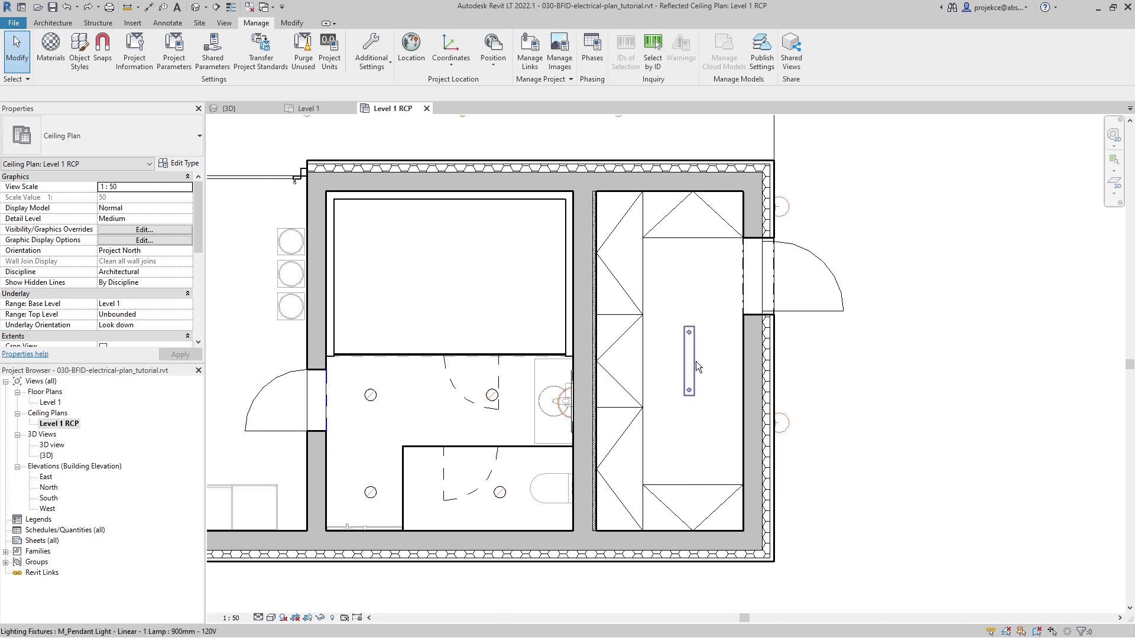
pyautogui.press('d')
pyautogui.press('i')
pyautogui.press('Escape')
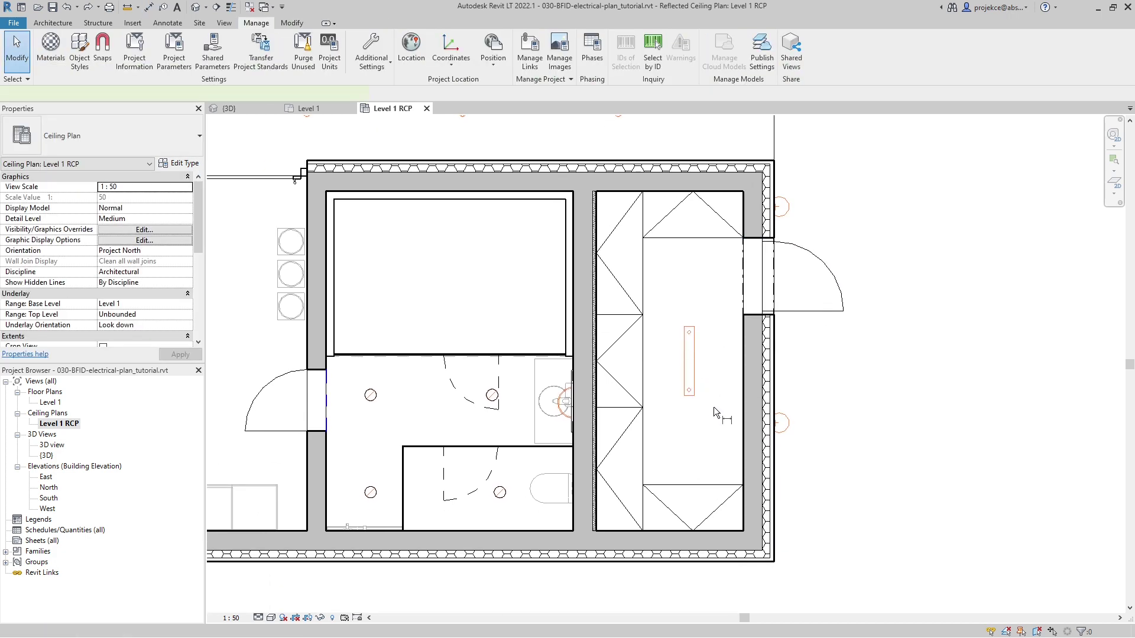
pyautogui.press('d')
pyautogui.press('i')
pyautogui.click(715, 530)
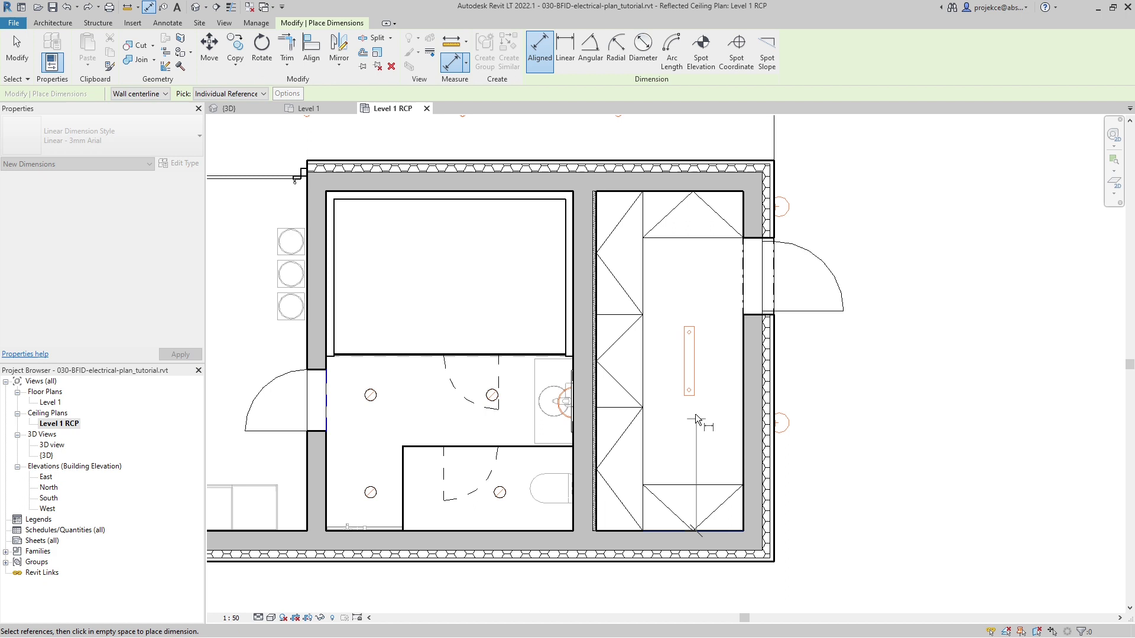
pyautogui.click(691, 358)
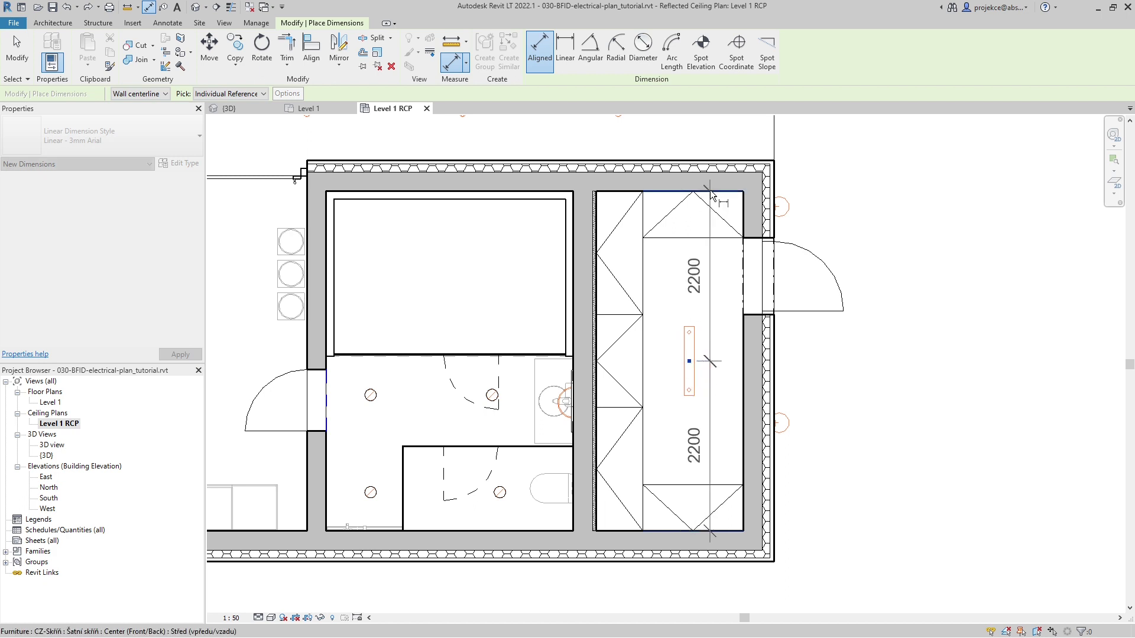
pyautogui.click(711, 192)
pyautogui.click(731, 361)
# - Center the pendant light along the room by equalizing the dimension's segments, and delete the dimension together with its constraint
pyautogui.click(755, 374)
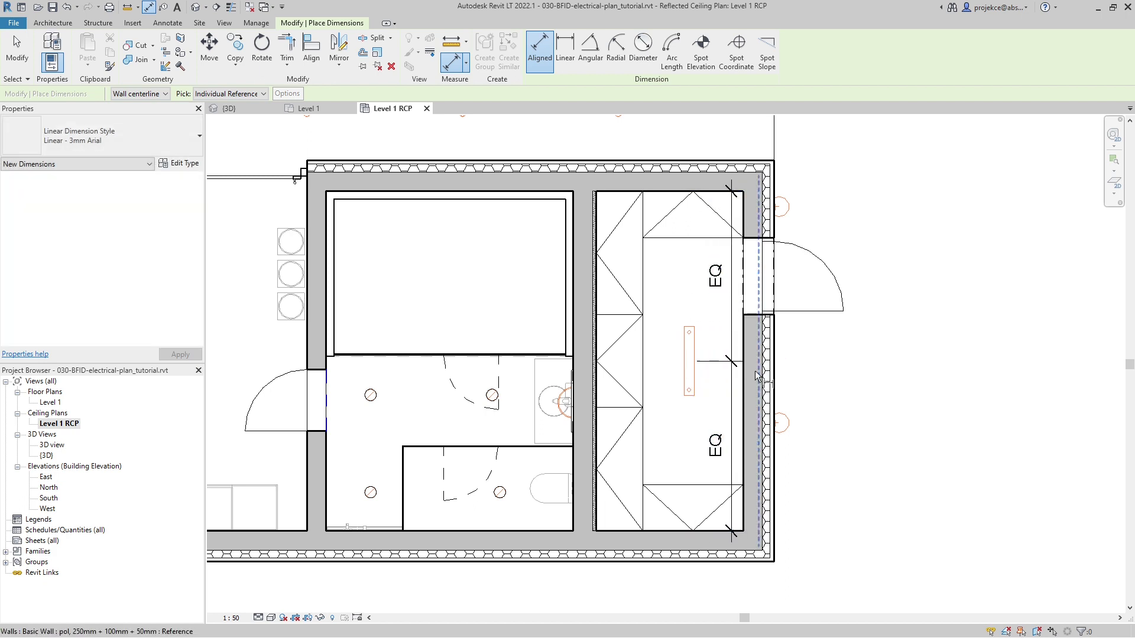
pyautogui.press('Escape')
pyautogui.press('Escape')
pyautogui.click(731, 373)
pyautogui.press('Delete')
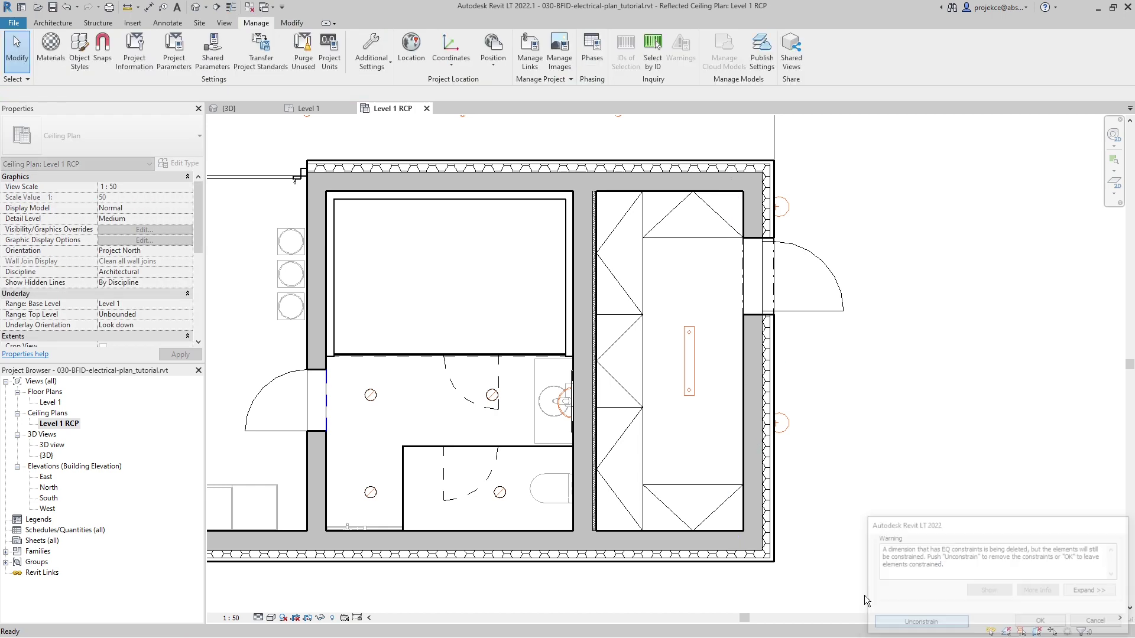
# - Dimension the wardrobe room's clear width from the entrance wall's inner face through the linear pendant light to the wardrobe fronts
pyautogui.press('d')
pyautogui.press('i')
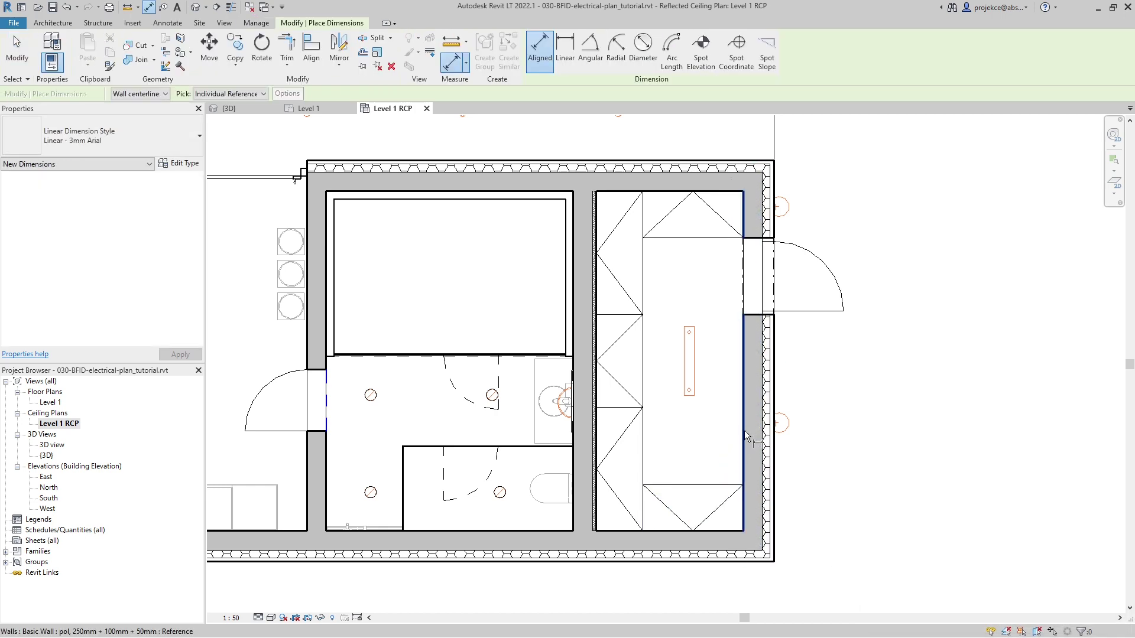
pyautogui.click(743, 430)
pyautogui.click(689, 374)
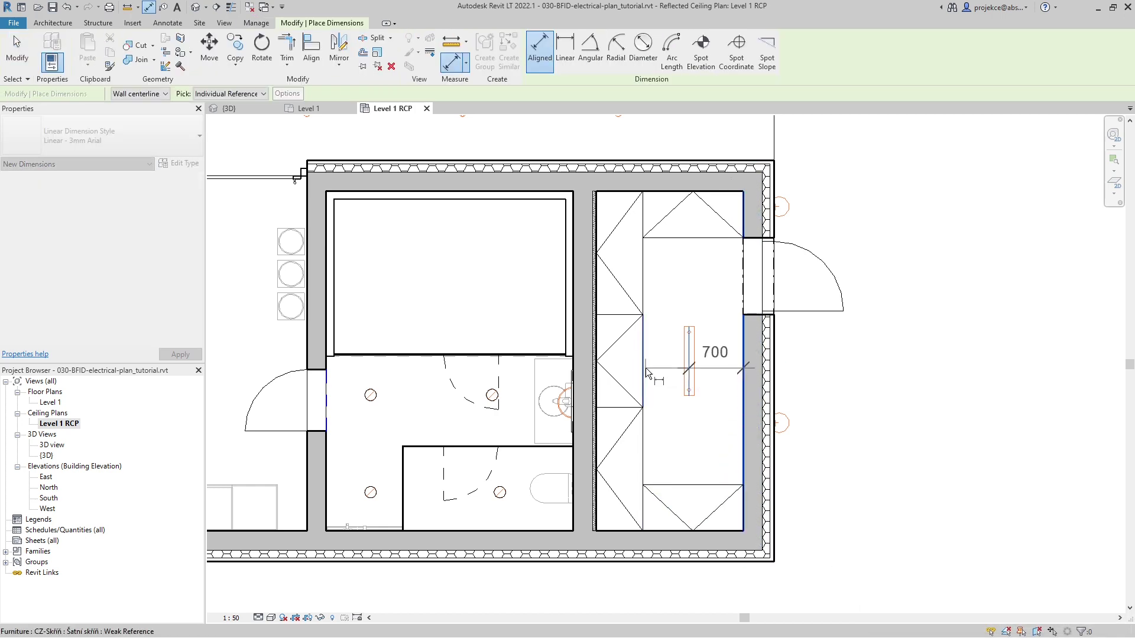
pyautogui.click(645, 368)
pyautogui.click(691, 440)
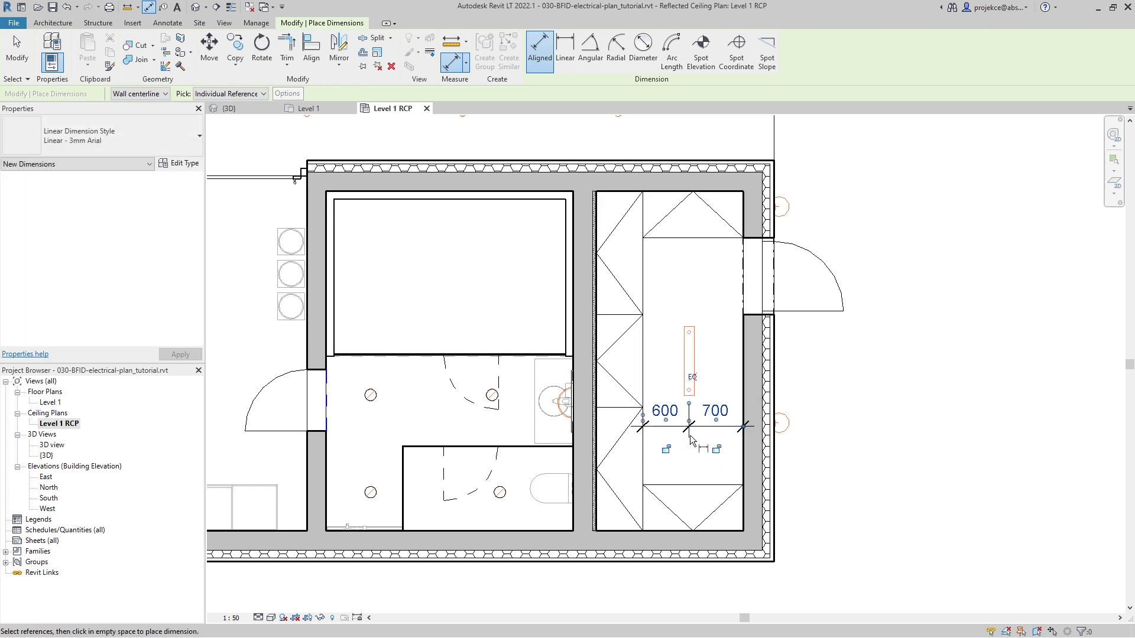
# - Center the pendant light between the entrance wall and wardrobes by equalizing the segments, and delete the dimension together with its constraint
pyautogui.click(691, 377)
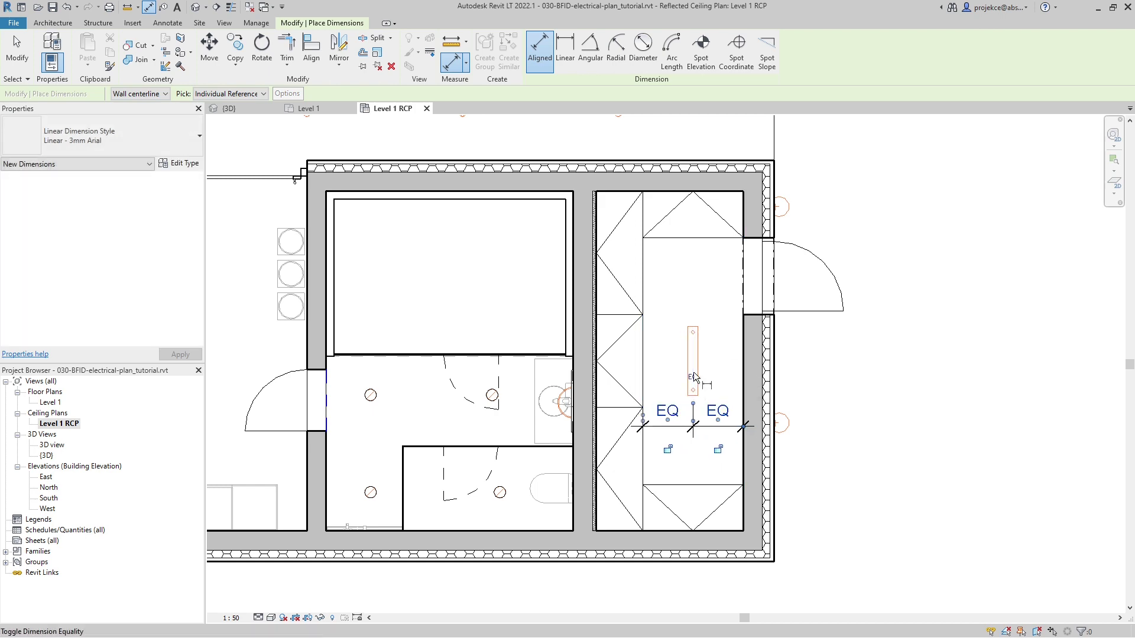
pyautogui.press('Escape')
pyautogui.press('Escape')
pyautogui.click(681, 427)
pyautogui.press('Delete')
pyautogui.scroll(-1, 679, 423)
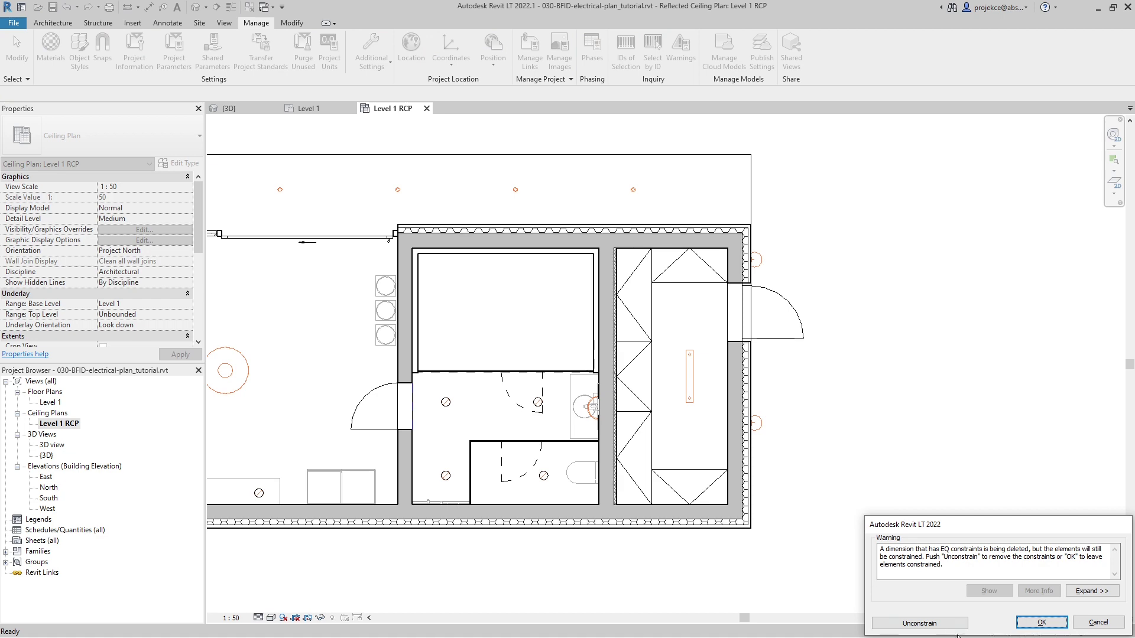
pyautogui.click(927, 621)
# - Dimension from the toilet partition through the wall light above the washbasin to the sauna's front face
pyautogui.scroll(2, 680, 414)
pyautogui.moveTo(958, 485); pyautogui.dragTo(805, 415, button='middle')
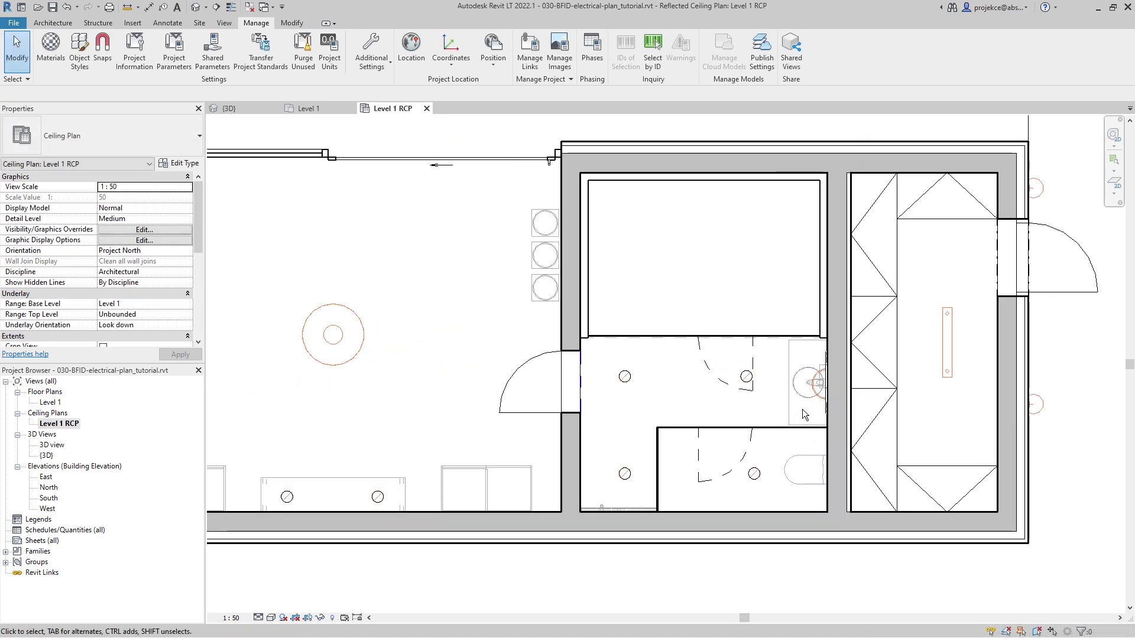
pyautogui.press('i')
pyautogui.click(792, 427)
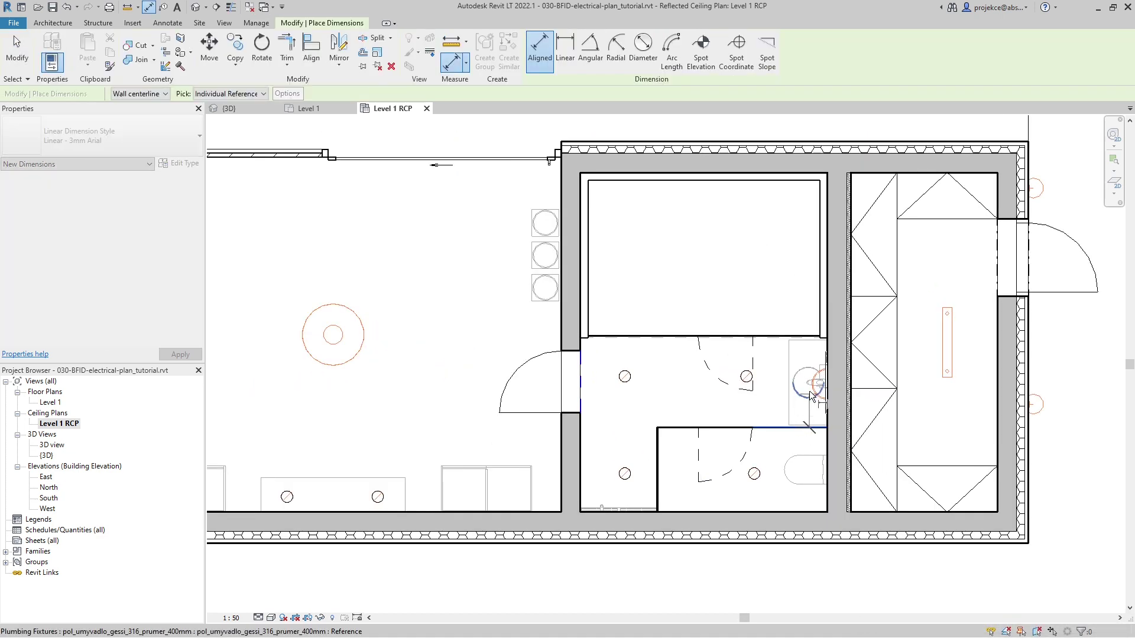
pyautogui.click(814, 389)
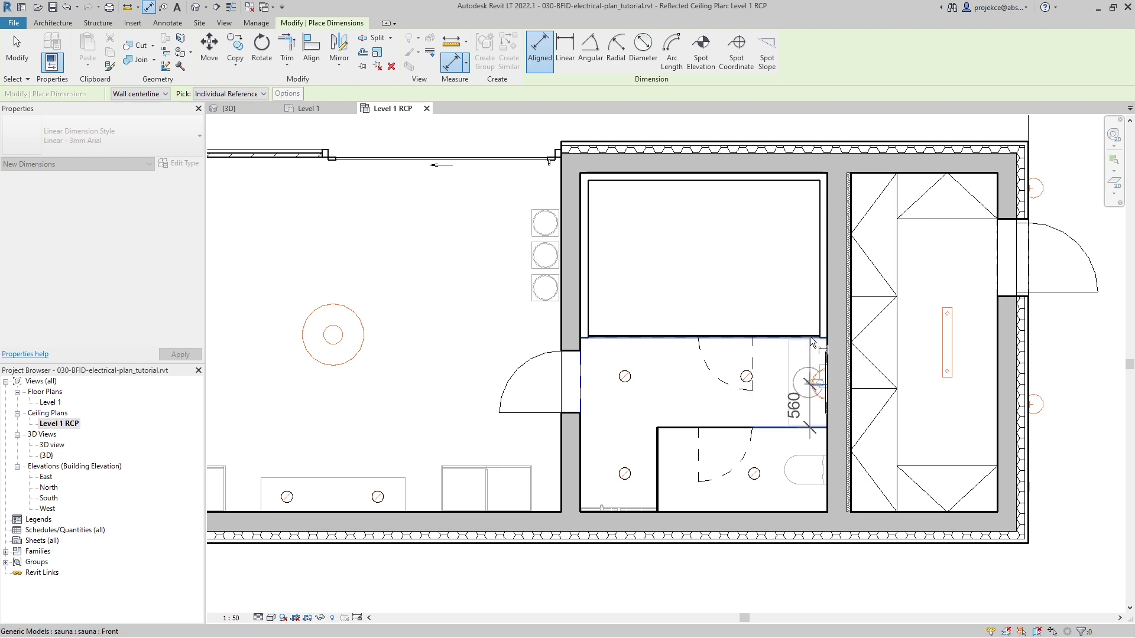
pyautogui.click(821, 340)
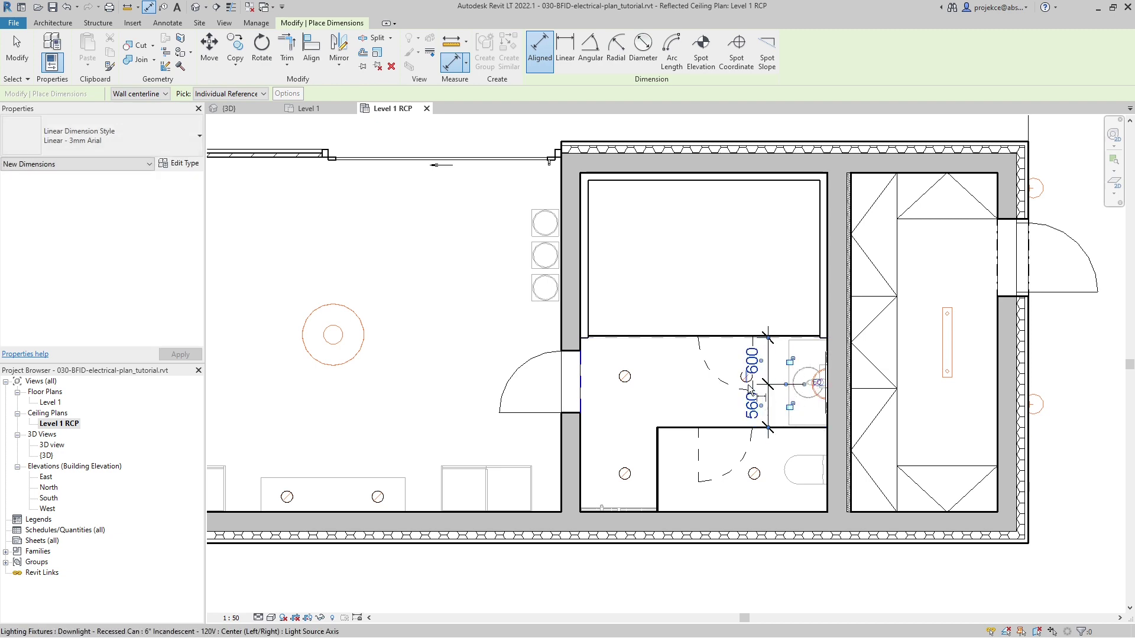
# - Center the washbasin wall light between partition and sauna by equalizing the segments, and delete the dimension together with its constraint
pyautogui.scroll(-3, 738, 421)
pyautogui.click(737, 421)
pyautogui.press('Escape')
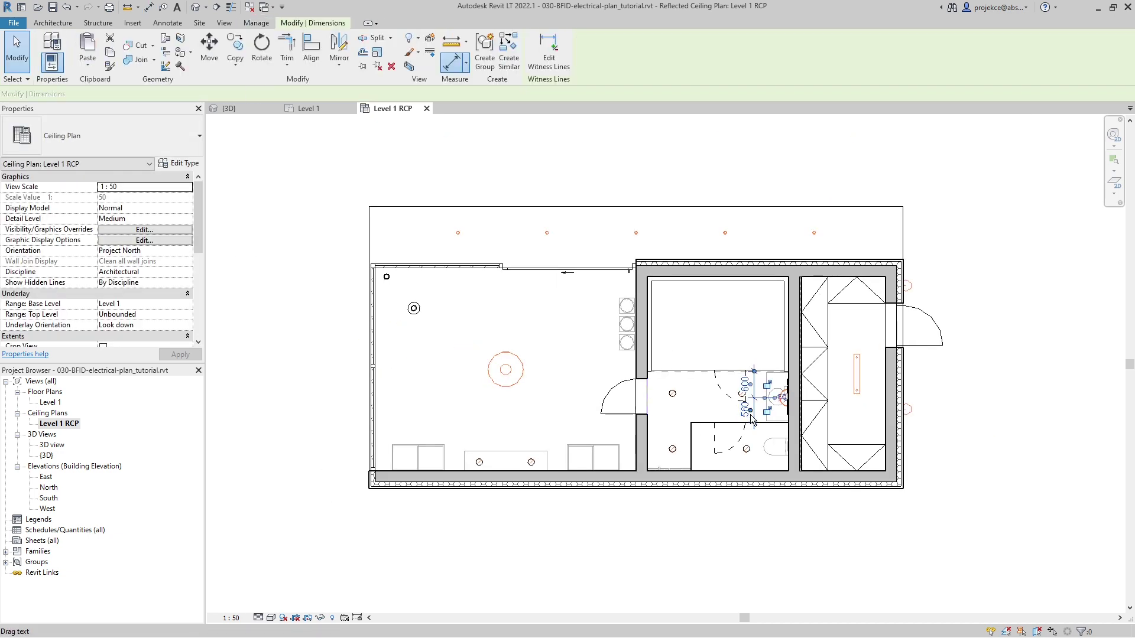
pyautogui.click(785, 409)
pyautogui.press('Escape')
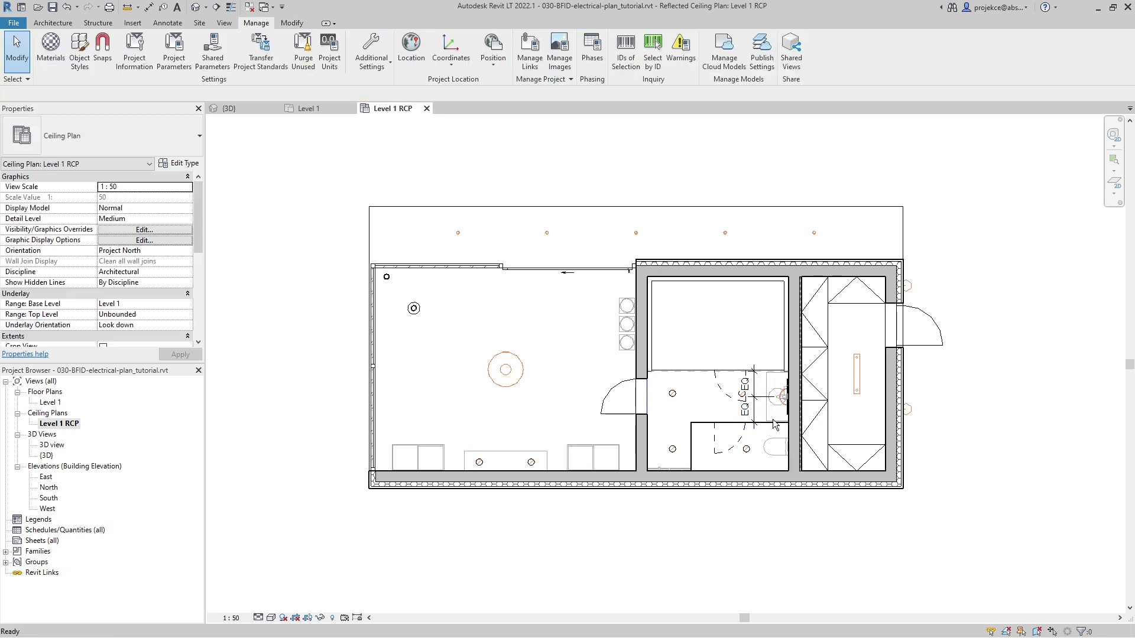
pyautogui.click(755, 397)
pyautogui.press('Delete')
pyautogui.click(919, 623)
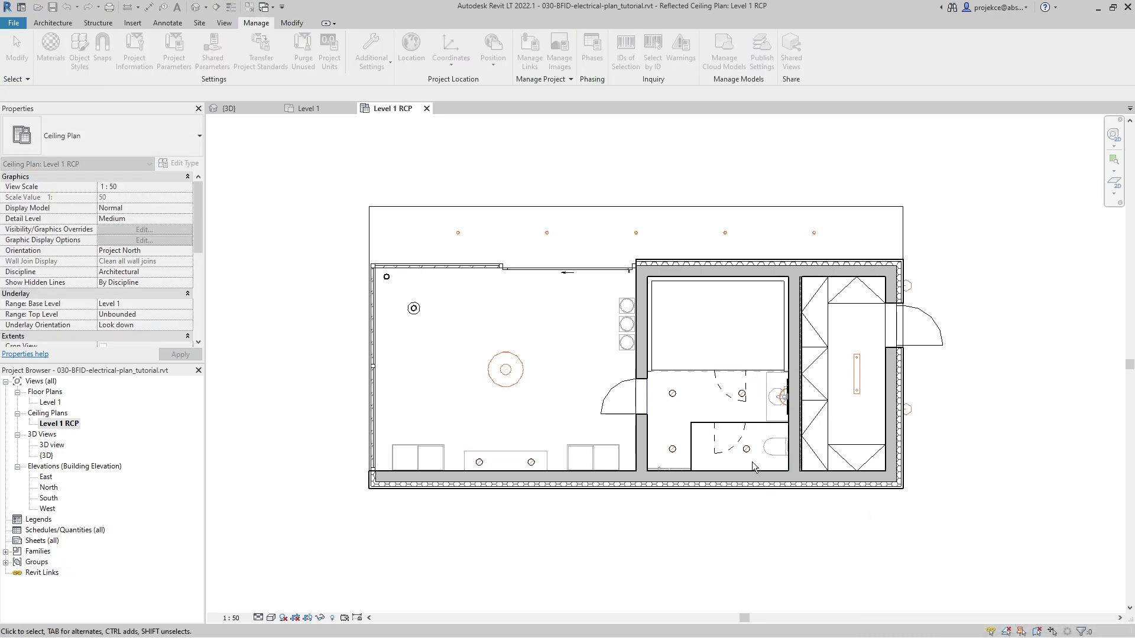
# - Dimension the shower's depth from the partition's end to the back wall, including the shower downlight's center, and place the dimension
pyautogui.scroll(2, 736, 420)
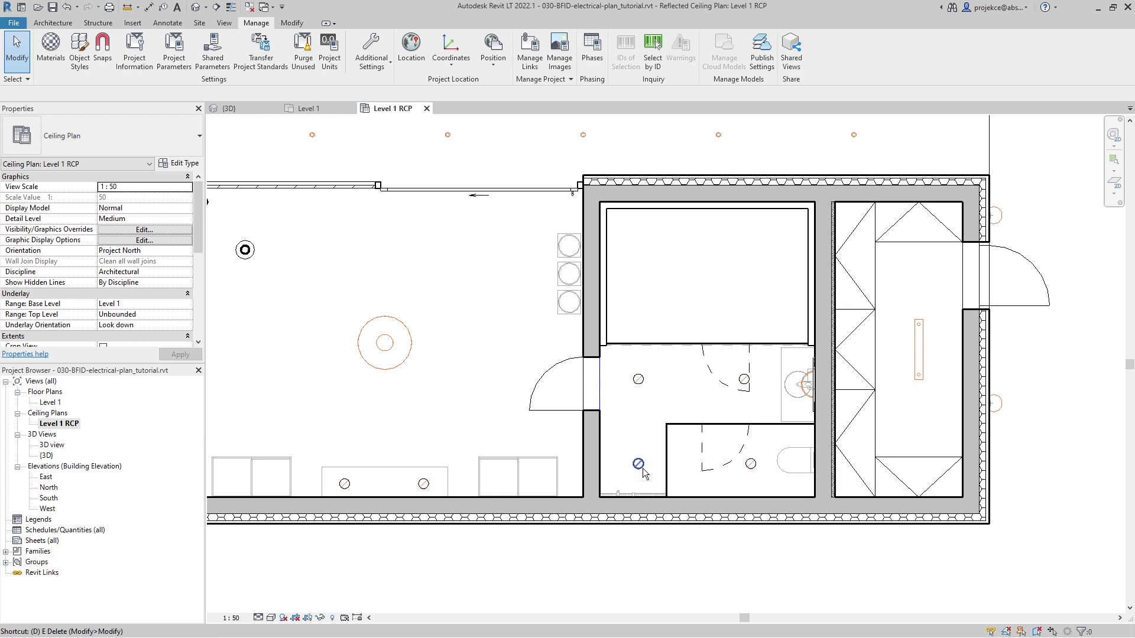
pyautogui.press('d')
pyautogui.press('i')
pyautogui.click(677, 428)
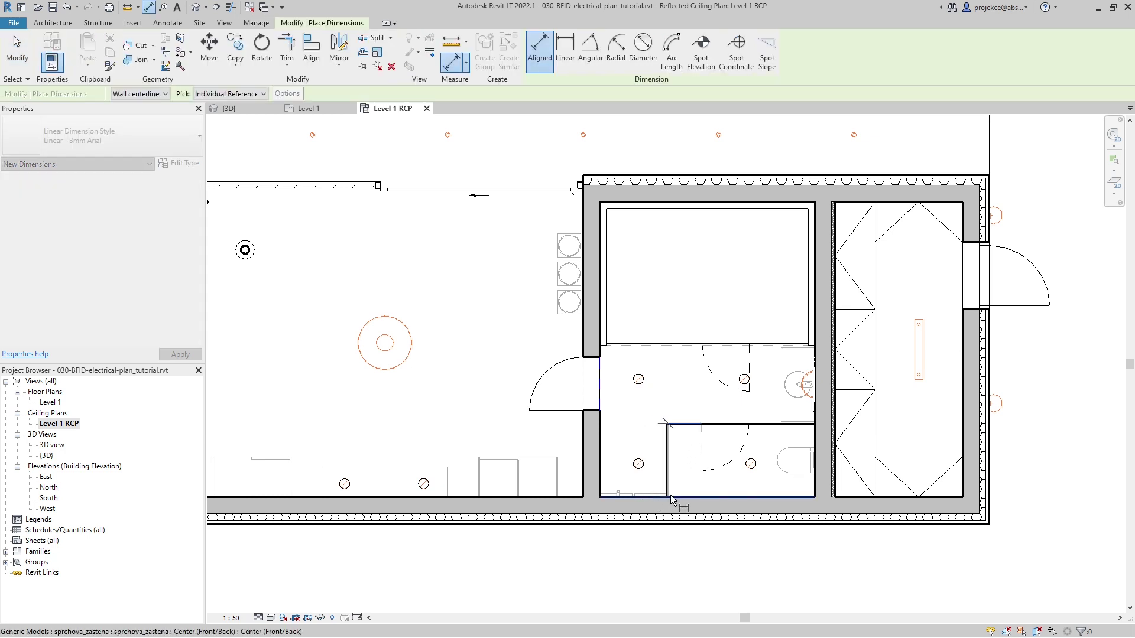
pyautogui.click(672, 498)
pyautogui.click(638, 463)
pyautogui.click(611, 467)
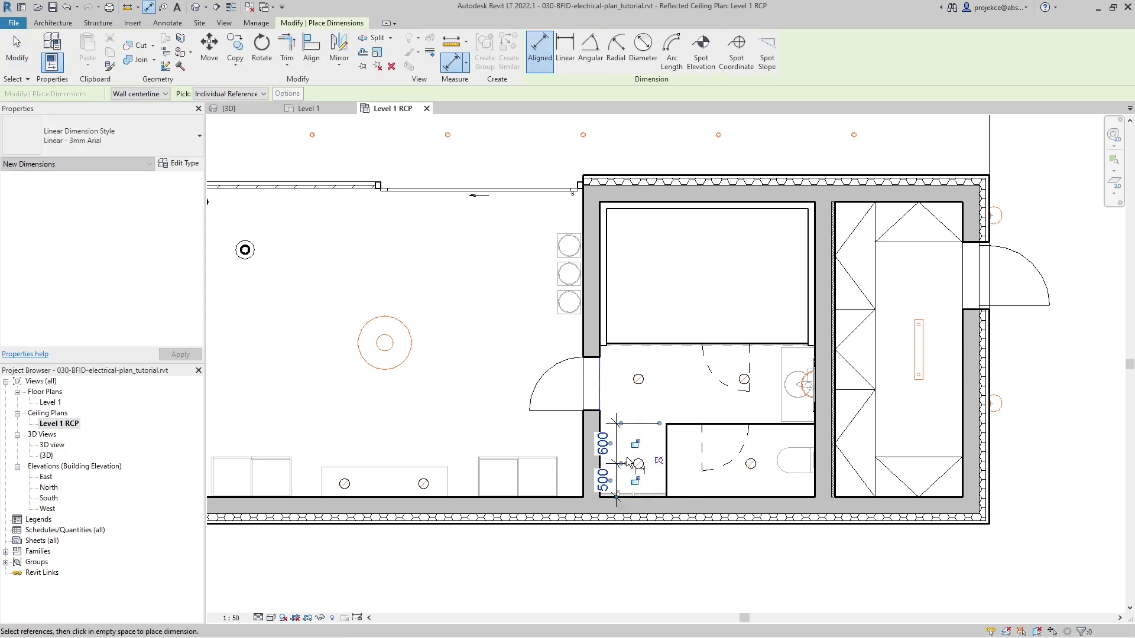
# - Center the shower downlight along the shower's depth by equalizing the segments, and delete the dimension together with its constraint
pyautogui.click(658, 461)
pyautogui.press('Delete')
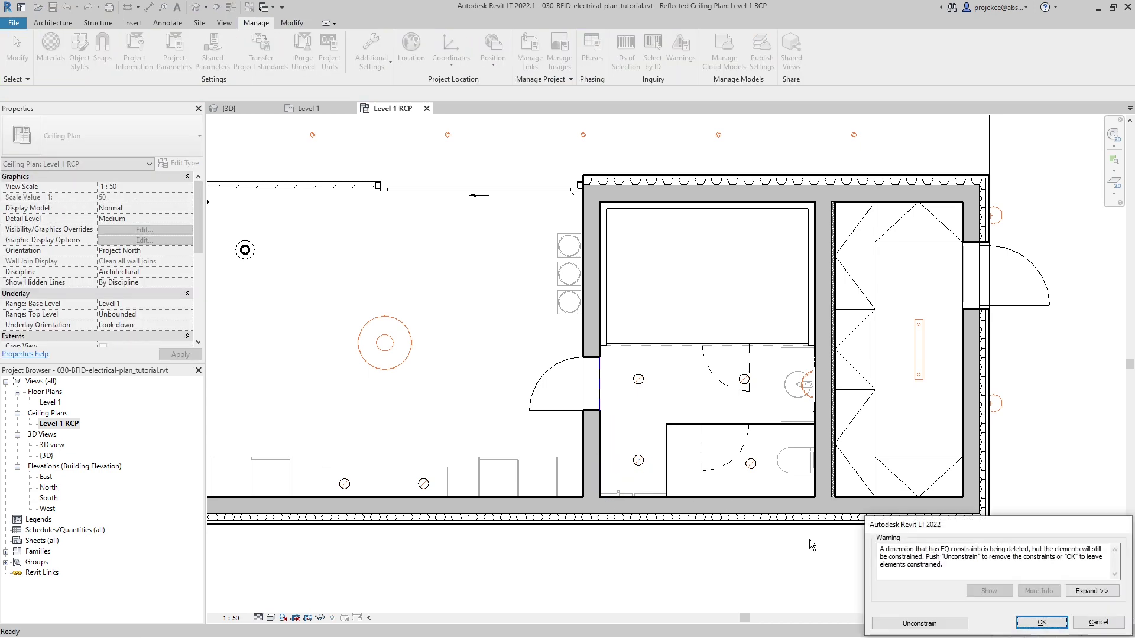
pyautogui.click(883, 623)
# - Dimension the shower's width from the wall through the downlight's center to the toilet partition, and place the dimension
pyautogui.press('d')
pyautogui.press('i')
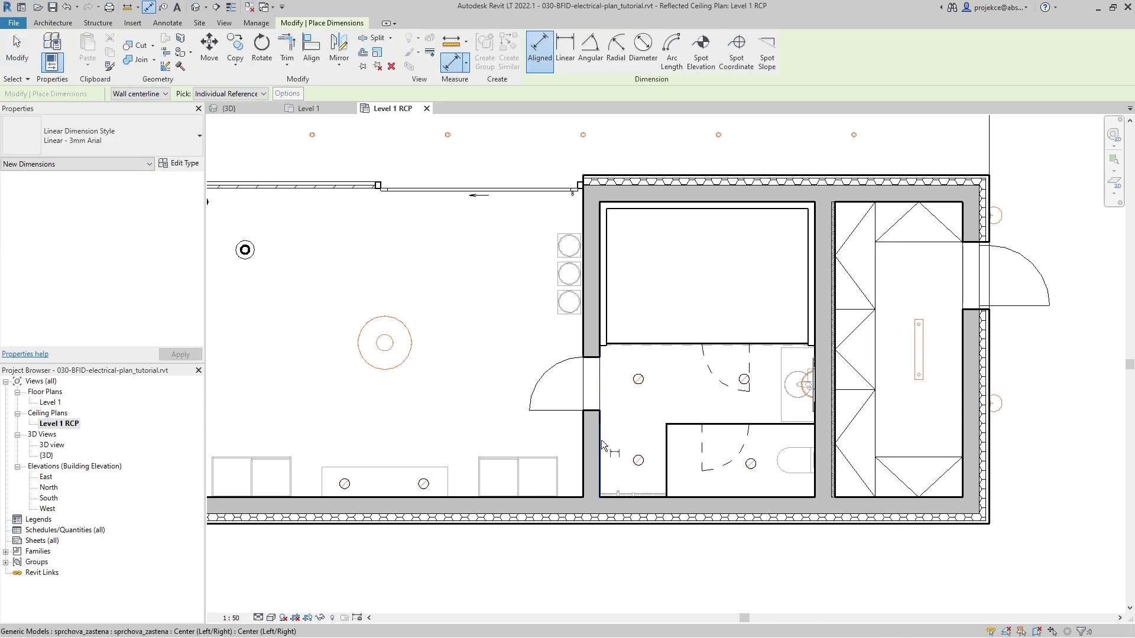
pyautogui.click(601, 440)
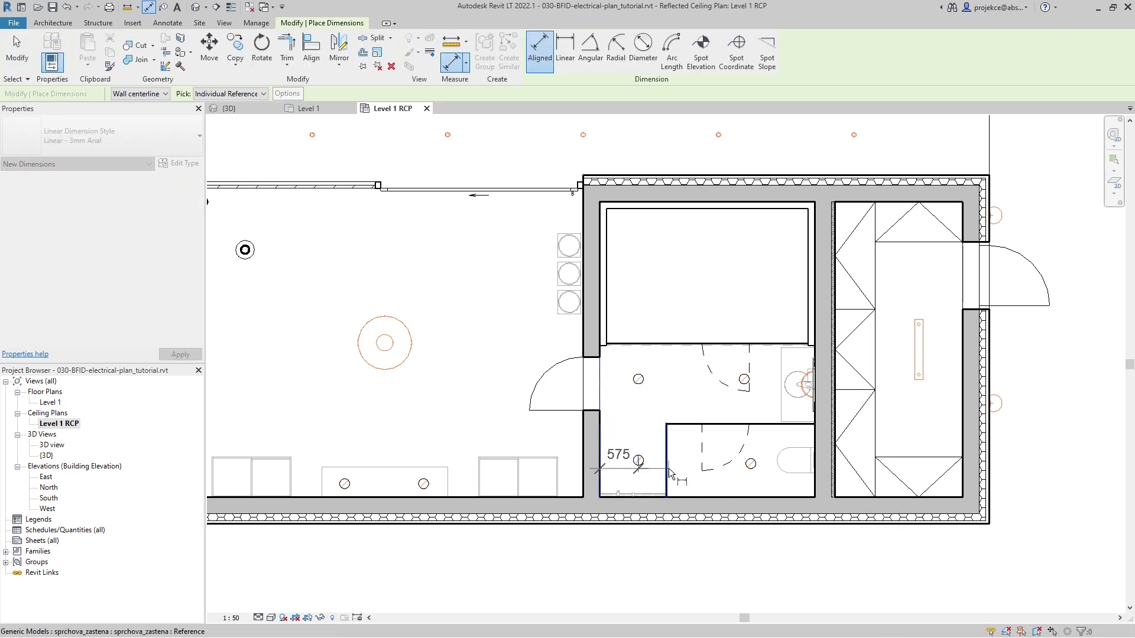
pyautogui.click(670, 473)
pyautogui.click(647, 438)
# - Center the shower downlight across the shower's width by equalizing the segments, and delete the dimension together with its constraint
pyautogui.click(633, 392)
pyautogui.press('Escape')
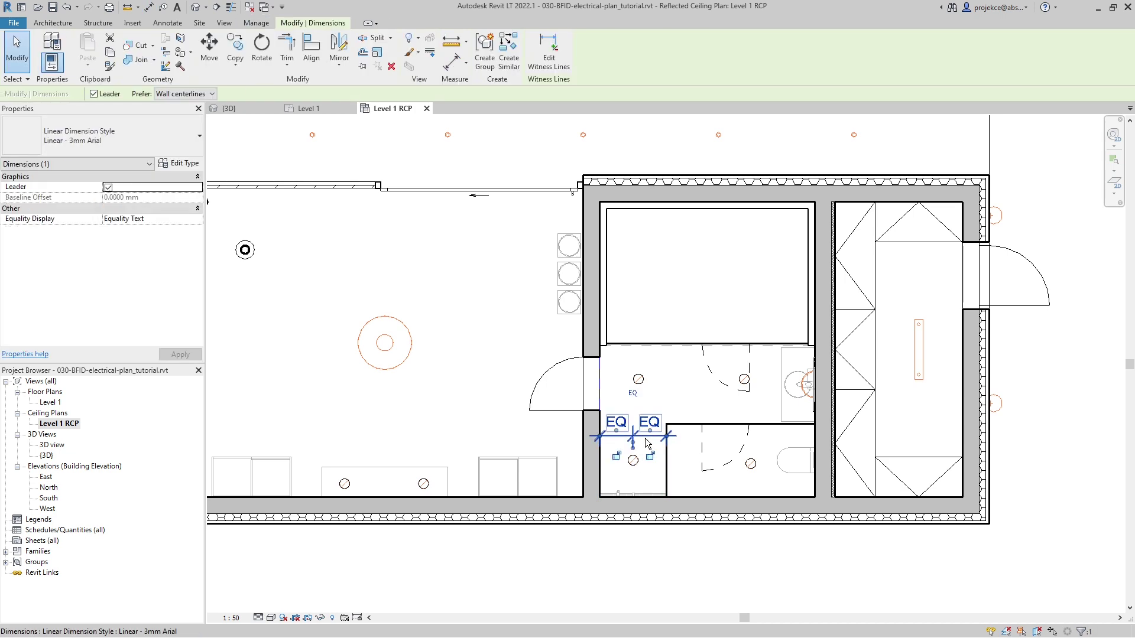
pyautogui.press('Delete')
pyautogui.click(919, 623)
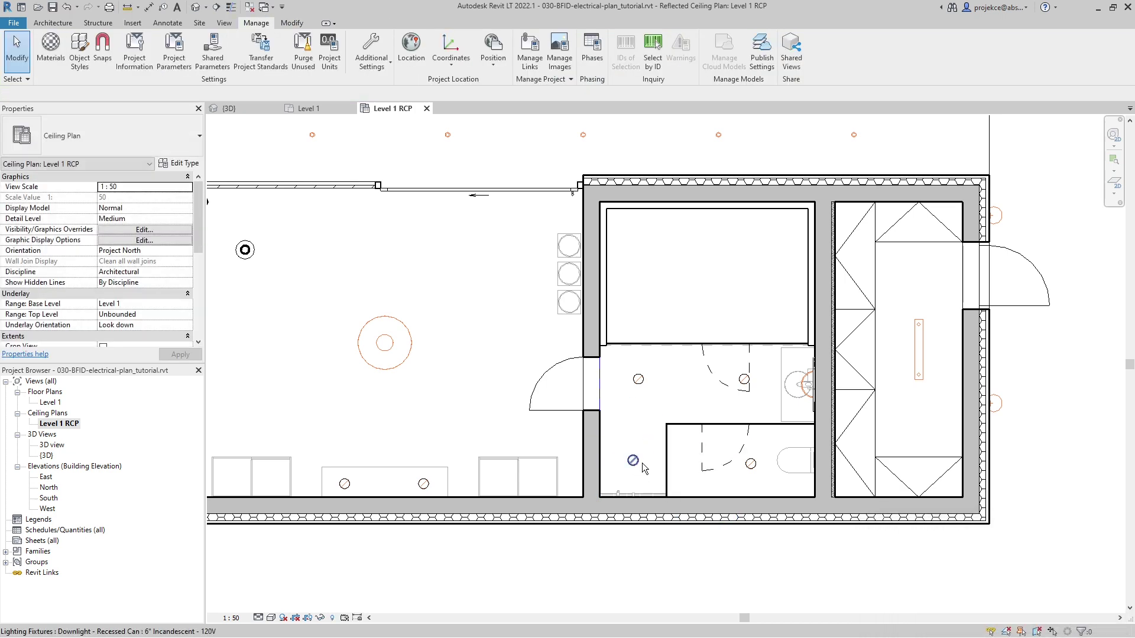
# - Center the bathroom downlight near the door between toilet partition and sauna front with an equalized dimension, and delete the dimension together with its constraint
pyautogui.press('d')
pyautogui.press('i')
pyautogui.click(676, 423)
pyautogui.click(671, 345)
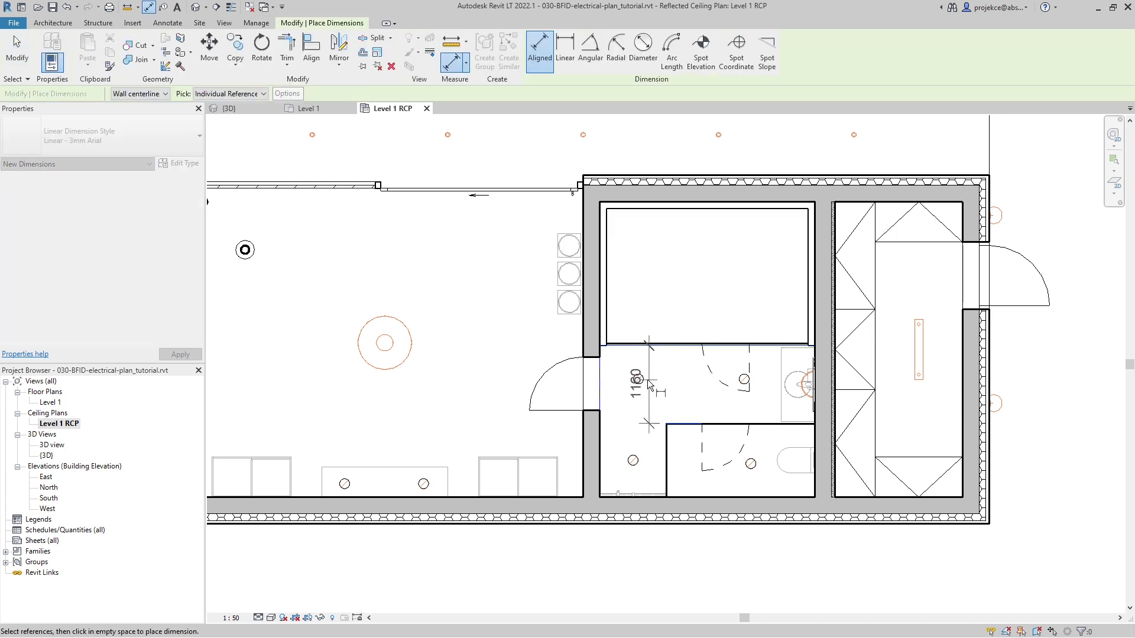
pyautogui.click(647, 379)
pyautogui.click(662, 384)
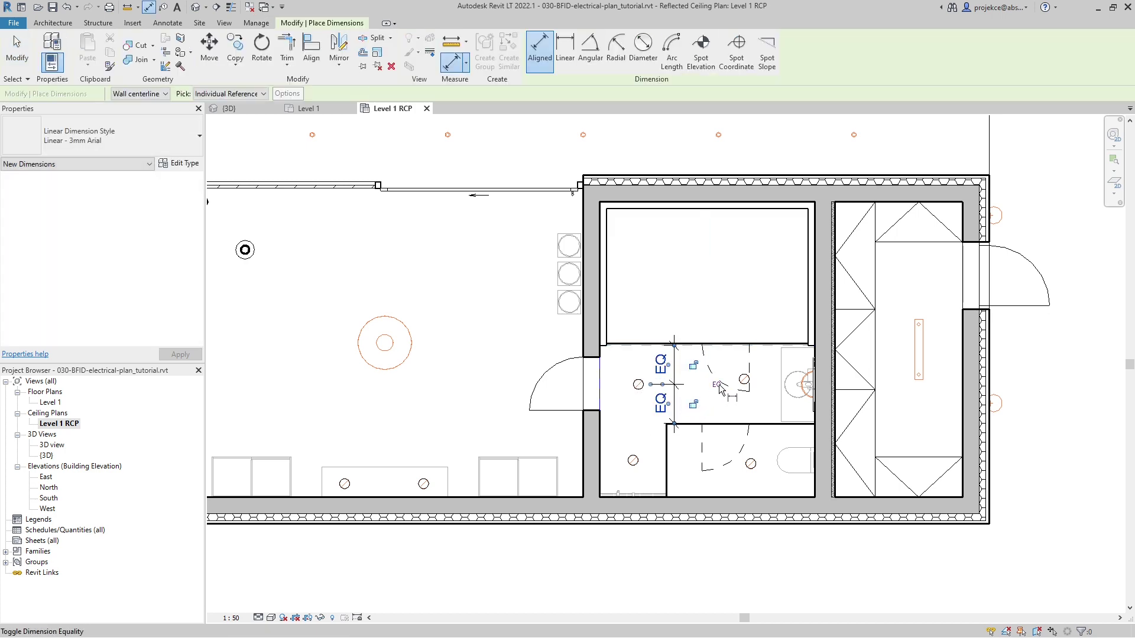
pyautogui.press('Escape')
pyautogui.click(676, 402)
pyautogui.press('Delete')
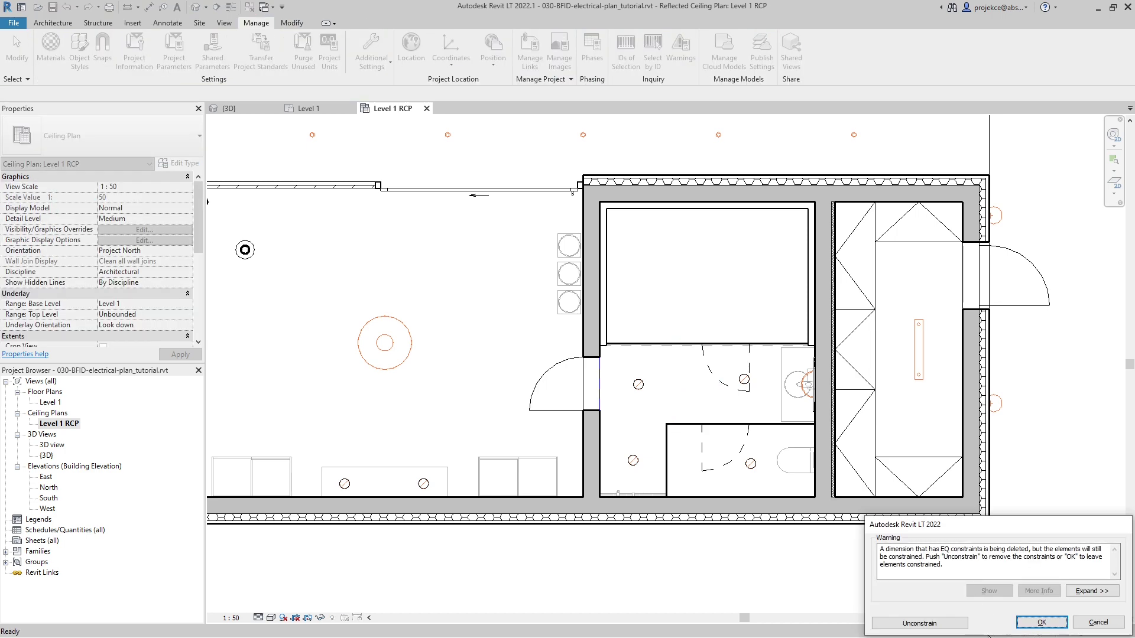
pyautogui.click(920, 623)
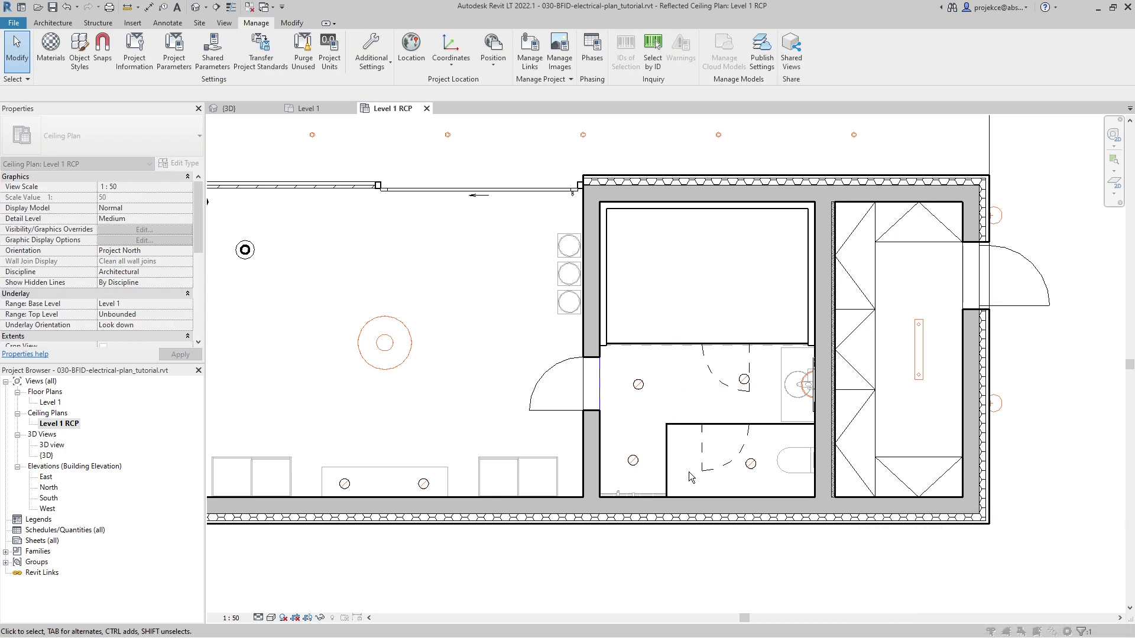
# - Align the downlight near the washbasin in line with the door-side downlight, and the door-side downlight with the shower downlight
pyautogui.press('a')
pyautogui.press('l')
pyautogui.click(645, 389)
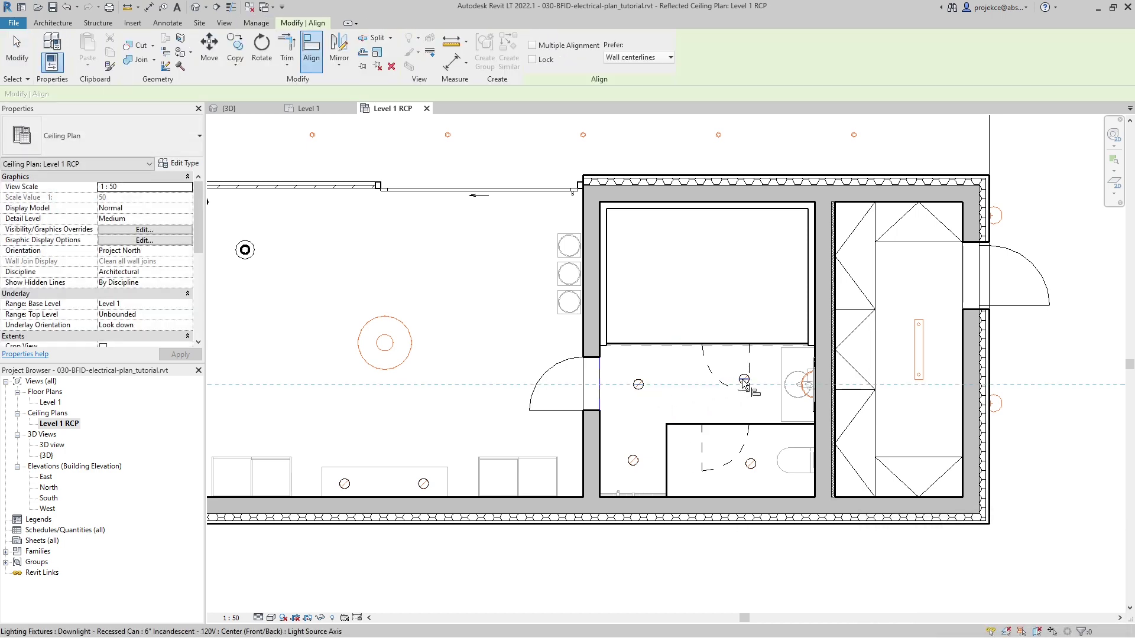
pyautogui.click(744, 386)
pyautogui.press('Escape')
pyautogui.press('Escape')
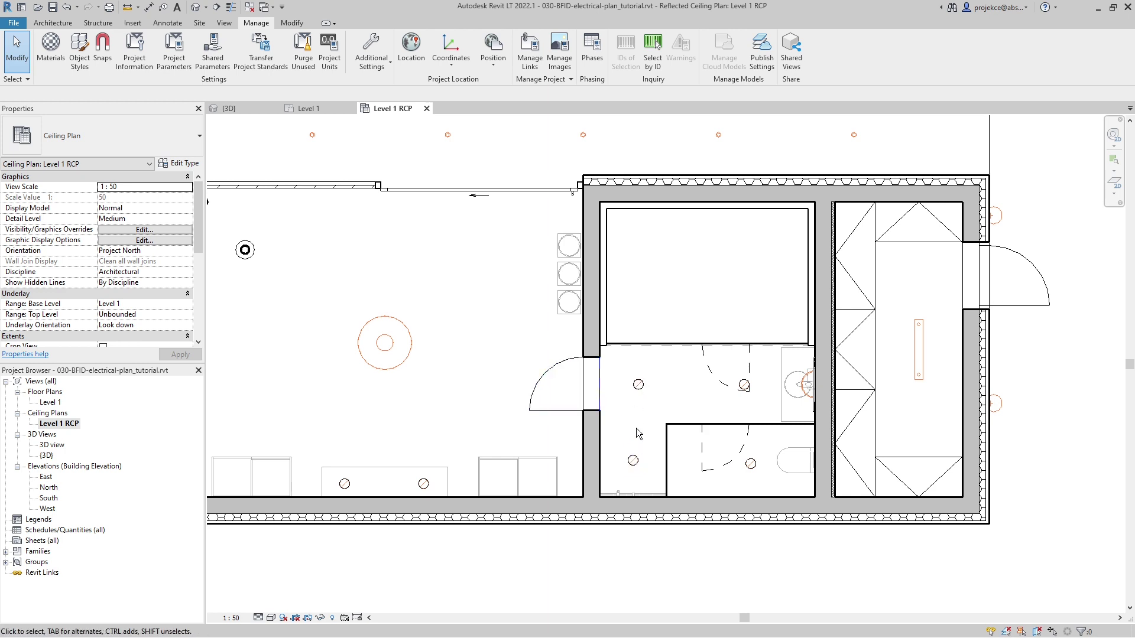
pyautogui.press('l')
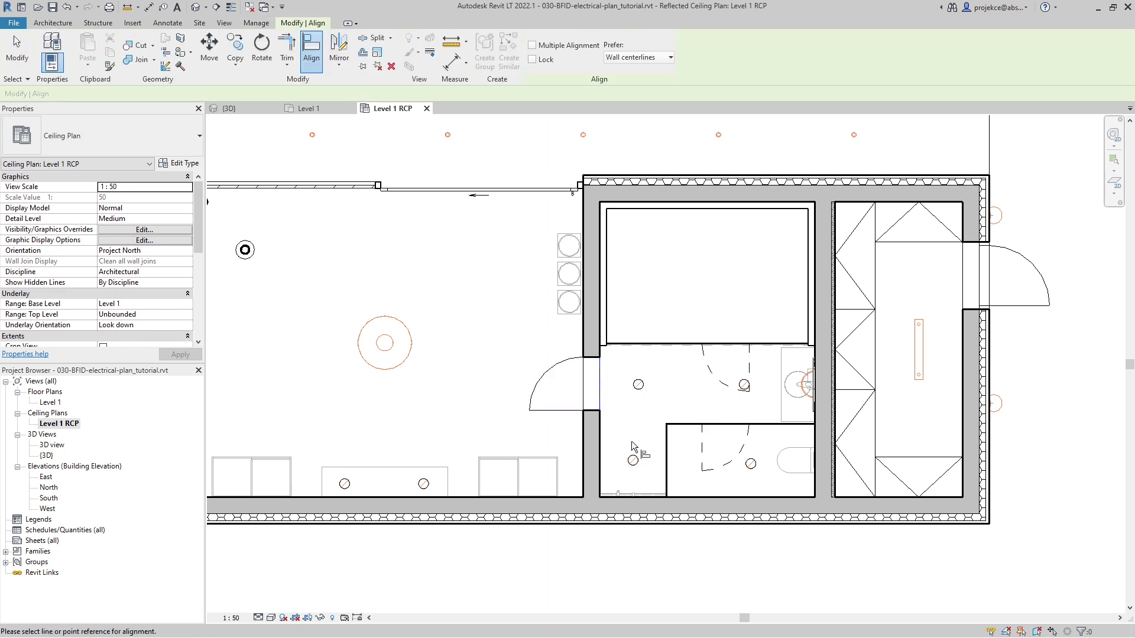
pyautogui.click(642, 384)
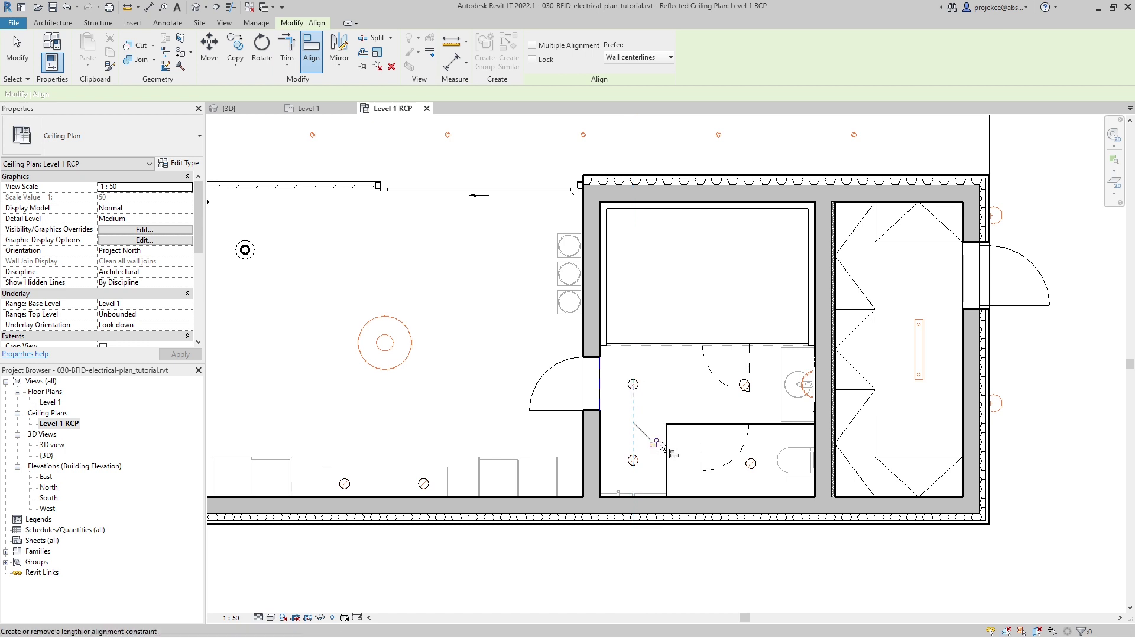
# - Dimension from the door-side bathroom downlight through the second downlight's center to the wall behind the washbasin, and place the dimension
pyautogui.press('d')
pyautogui.press('i')
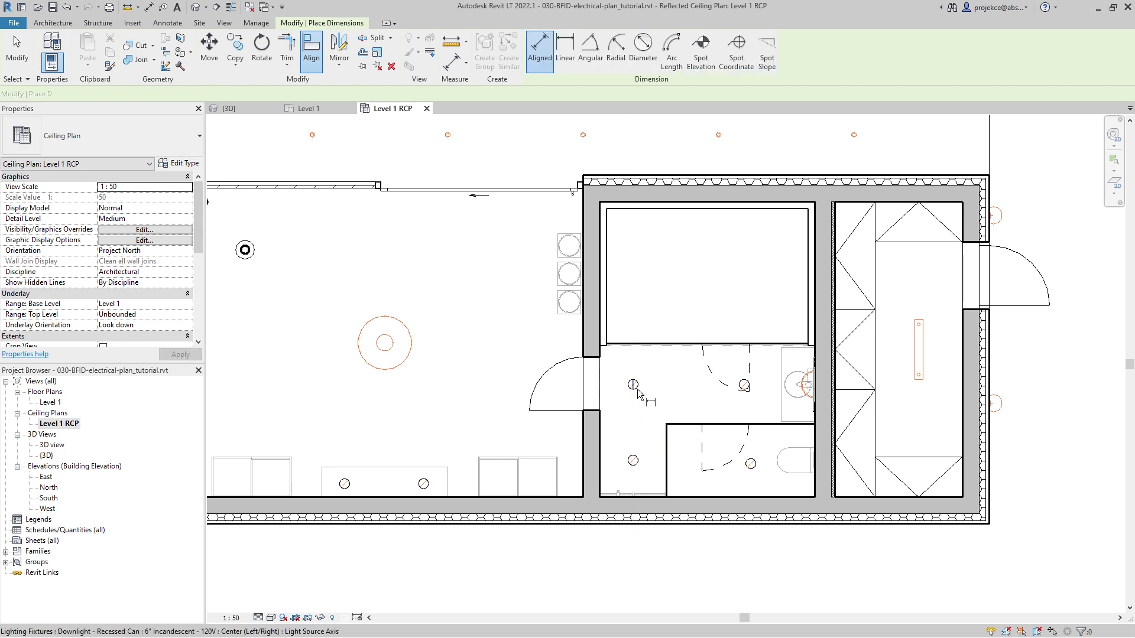
pyautogui.click(661, 395)
pyautogui.click(744, 387)
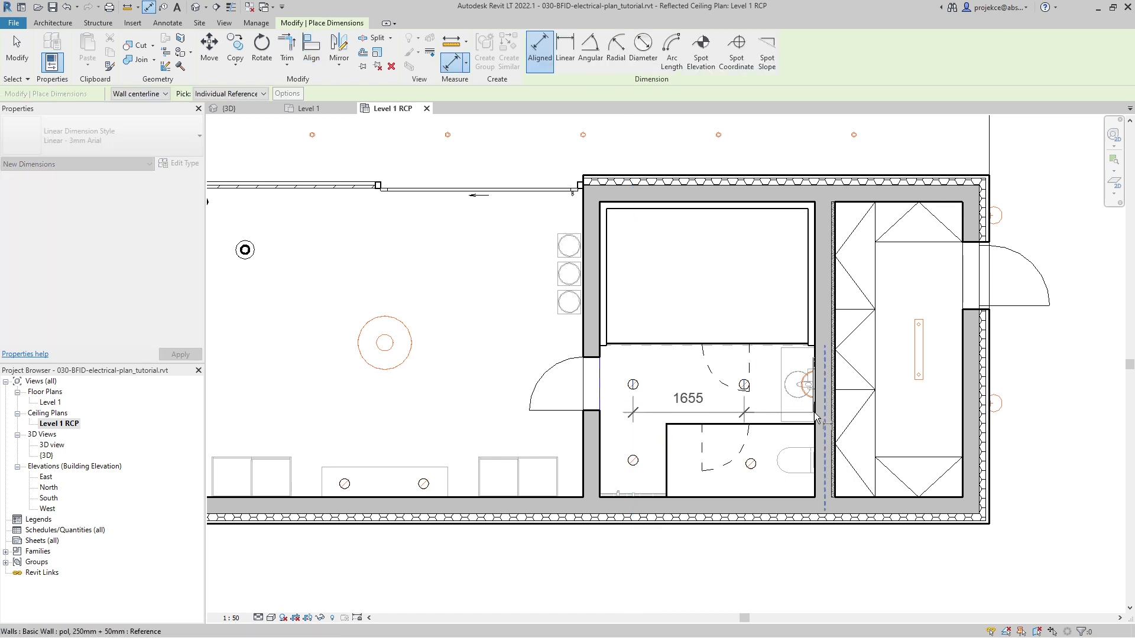
pyautogui.click(816, 411)
pyautogui.click(733, 306)
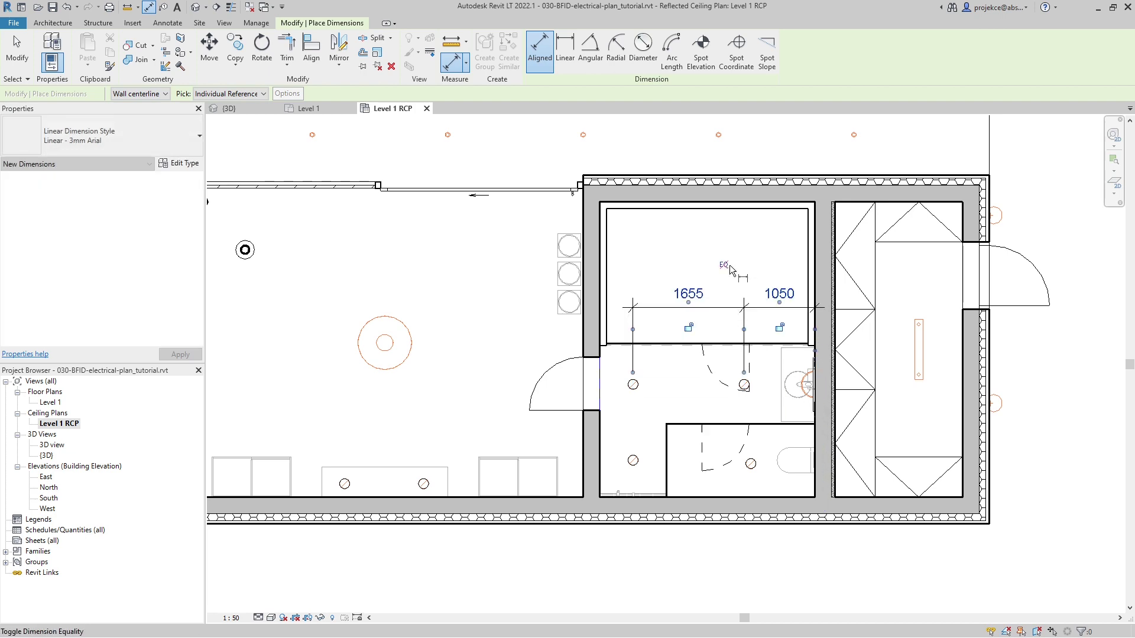
# - Center the second bathroom downlight between the first one and the washbasin wall by equalizing the segments, and delete the dimension together with its constraint
pyautogui.click(728, 264)
pyautogui.press('Escape')
pyautogui.press('Escape')
pyautogui.click(737, 321)
pyautogui.press('Delete')
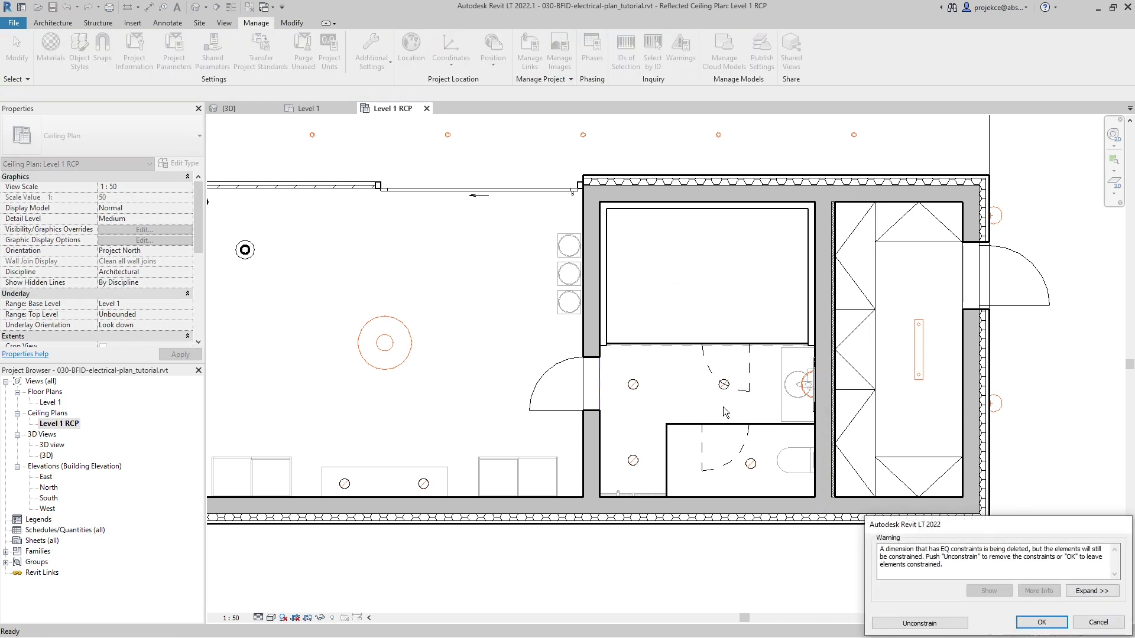
pyautogui.click(901, 624)
# - Align the toilet downlight with the center of the second bathroom downlight
pyautogui.press('a')
pyautogui.press('l')
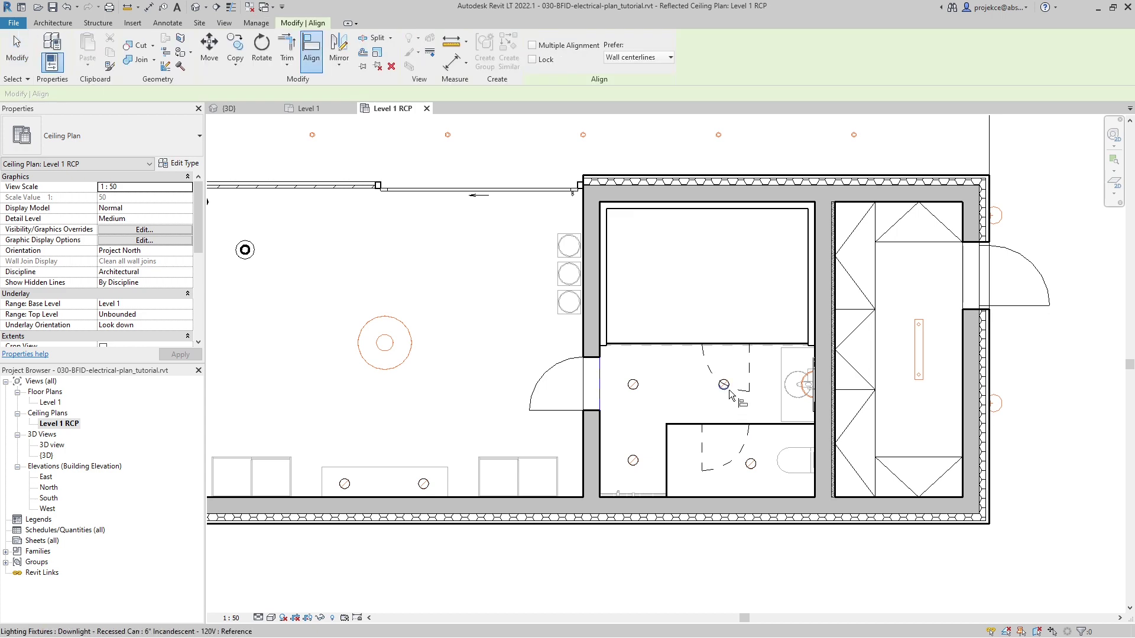
pyautogui.click(727, 385)
pyautogui.click(751, 466)
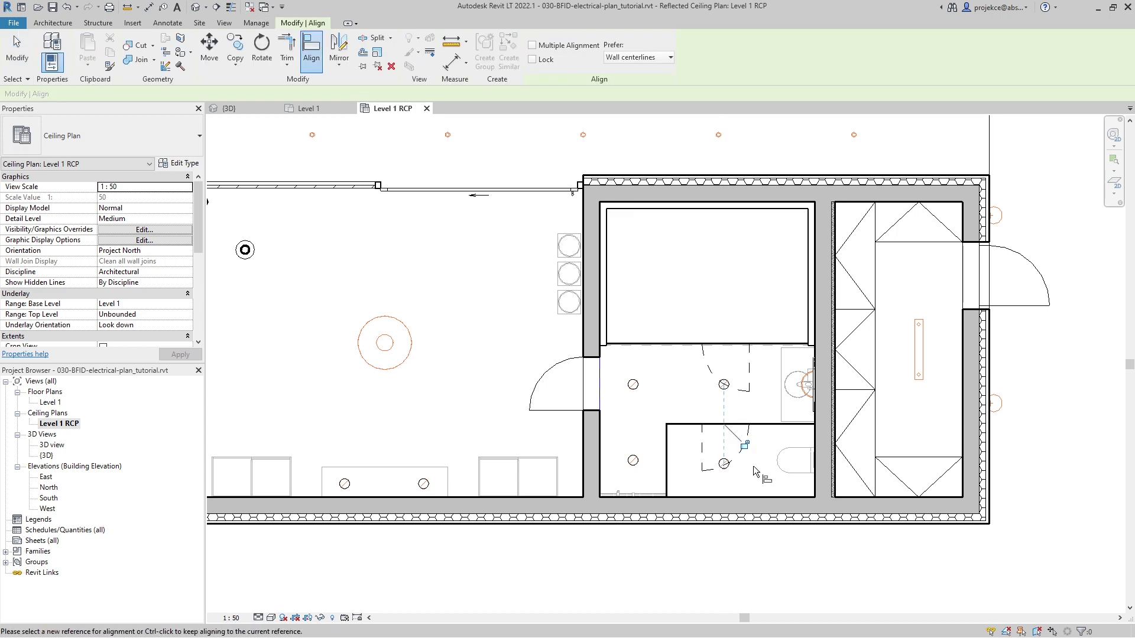
pyautogui.press('Escape')
pyautogui.press('Escape')
# - Dimension the living room sideboard's width from side to side through both downlight centers, and place the dimension
pyautogui.scroll(-2, 752, 467)
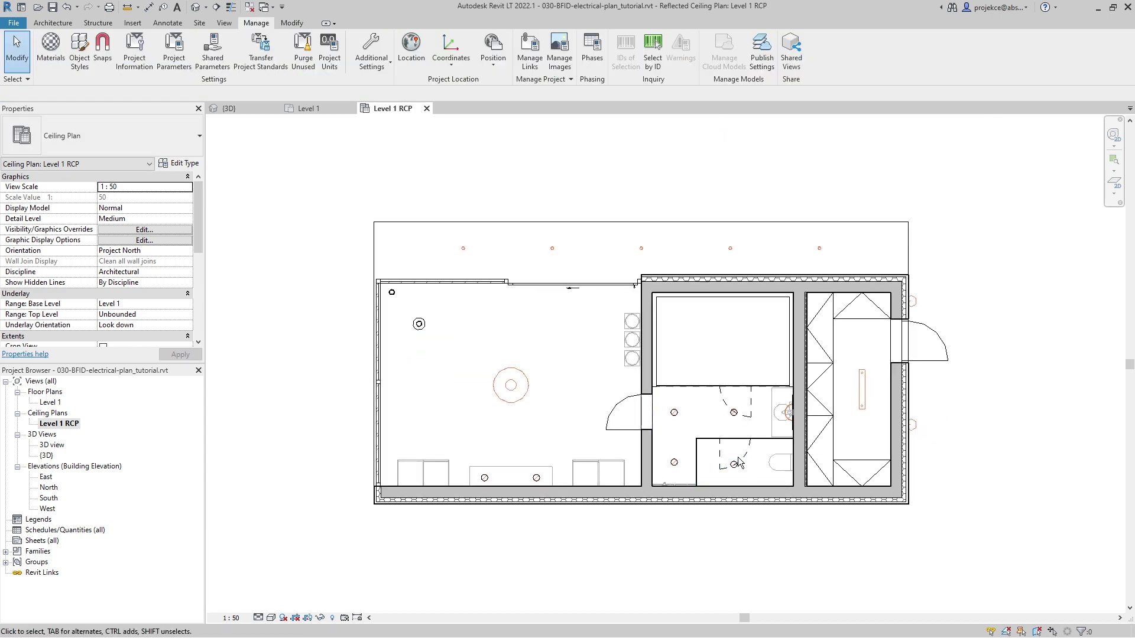
pyautogui.scroll(4, 485, 478)
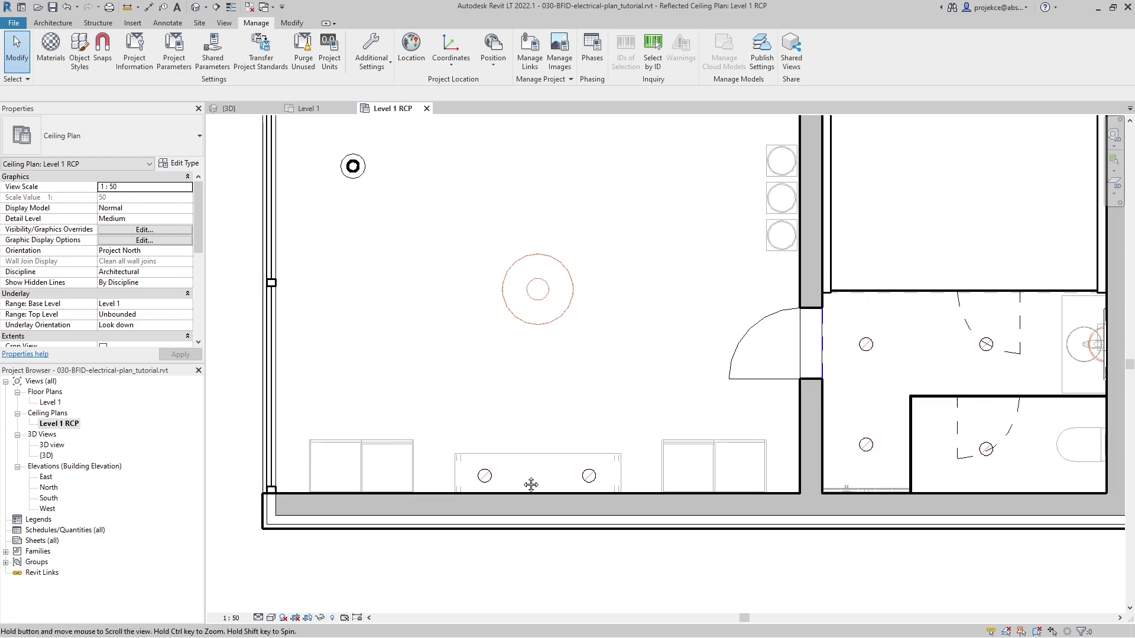
pyautogui.press('i')
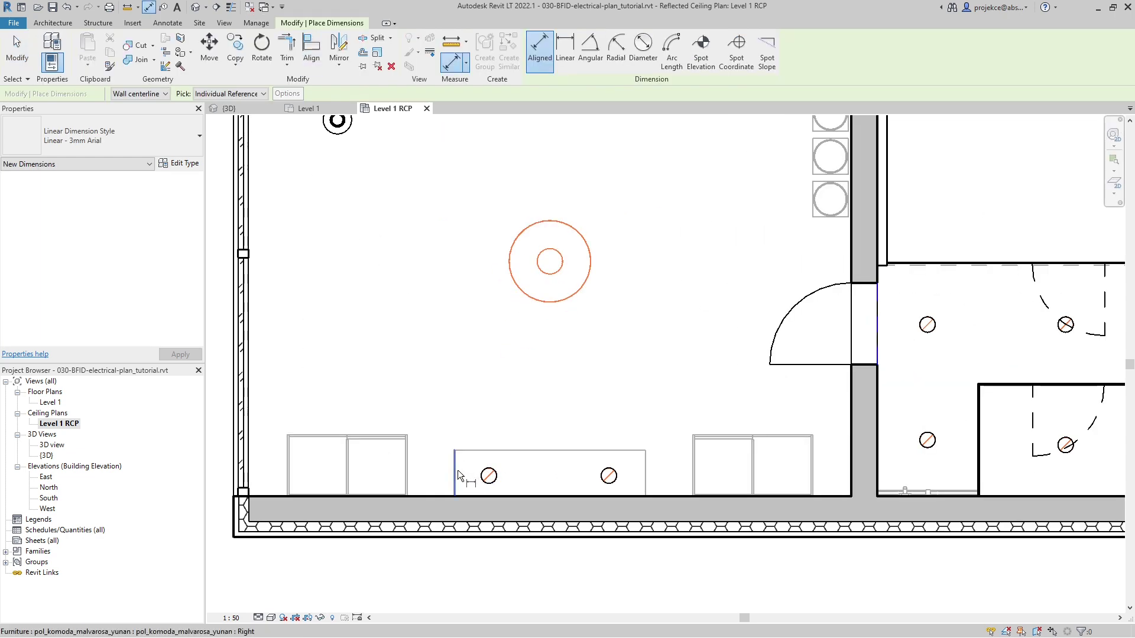
pyautogui.click(488, 476)
pyautogui.click(609, 476)
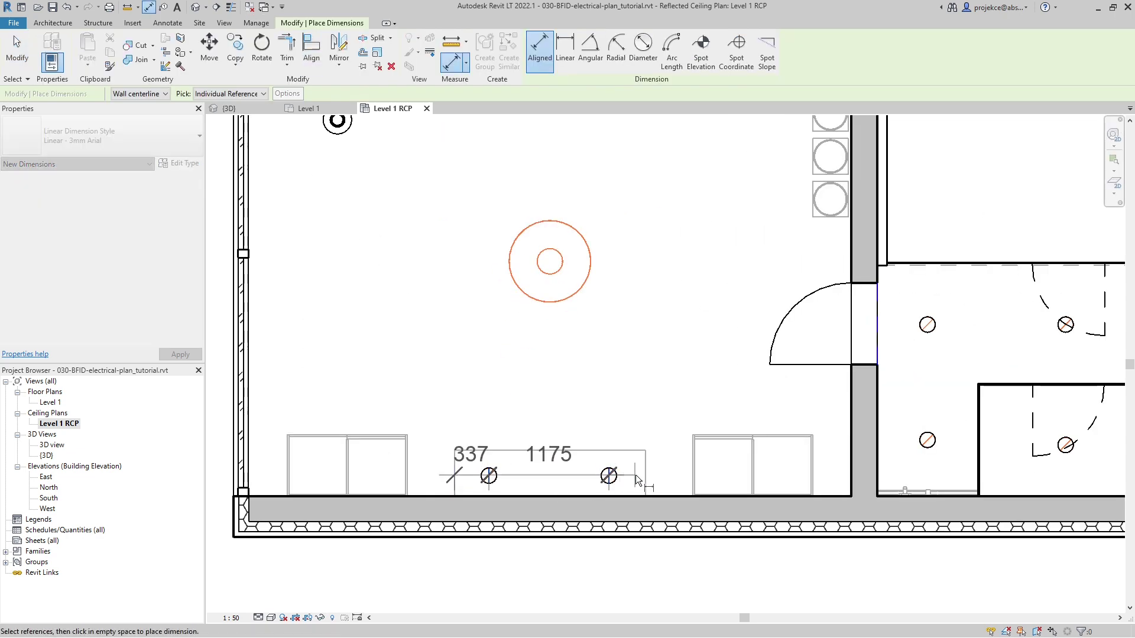
pyautogui.click(643, 476)
pyautogui.click(623, 398)
# - Space the two sideboard downlights in equal thirds by equalizing the segments, and delete the dimension together with its constraint
pyautogui.click(549, 329)
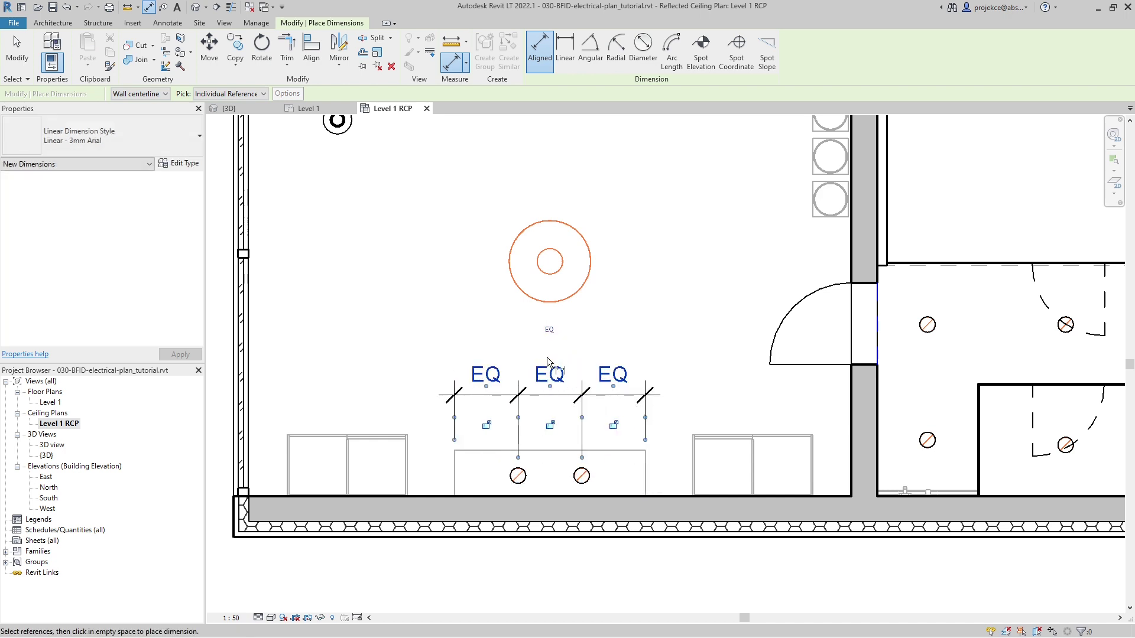
pyautogui.press('Escape')
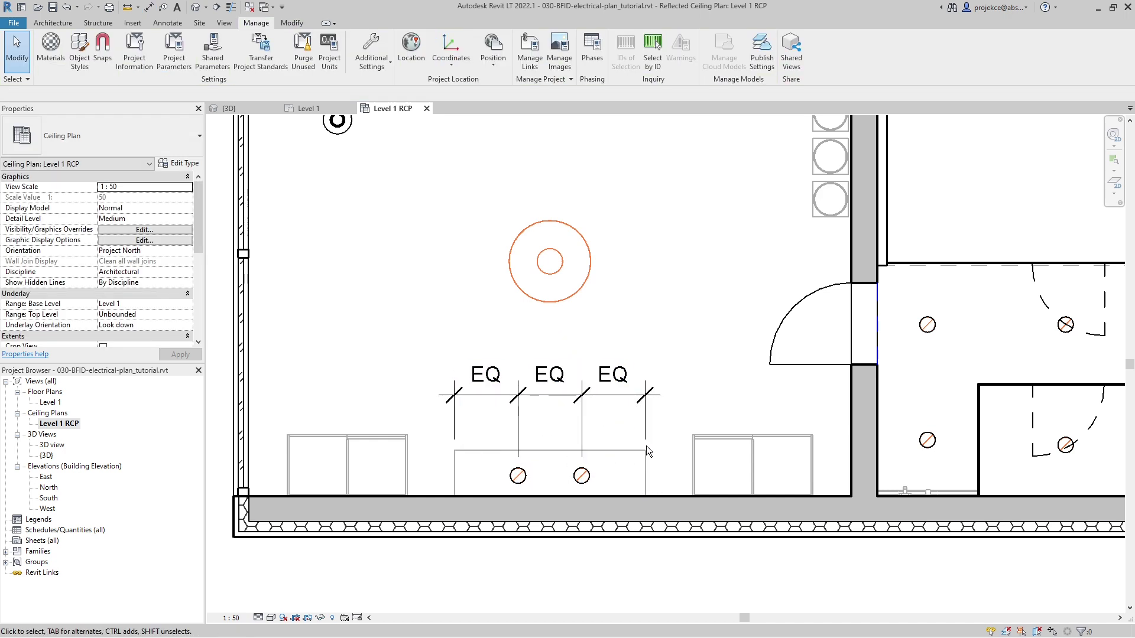
pyautogui.click(547, 407)
pyautogui.press('Delete')
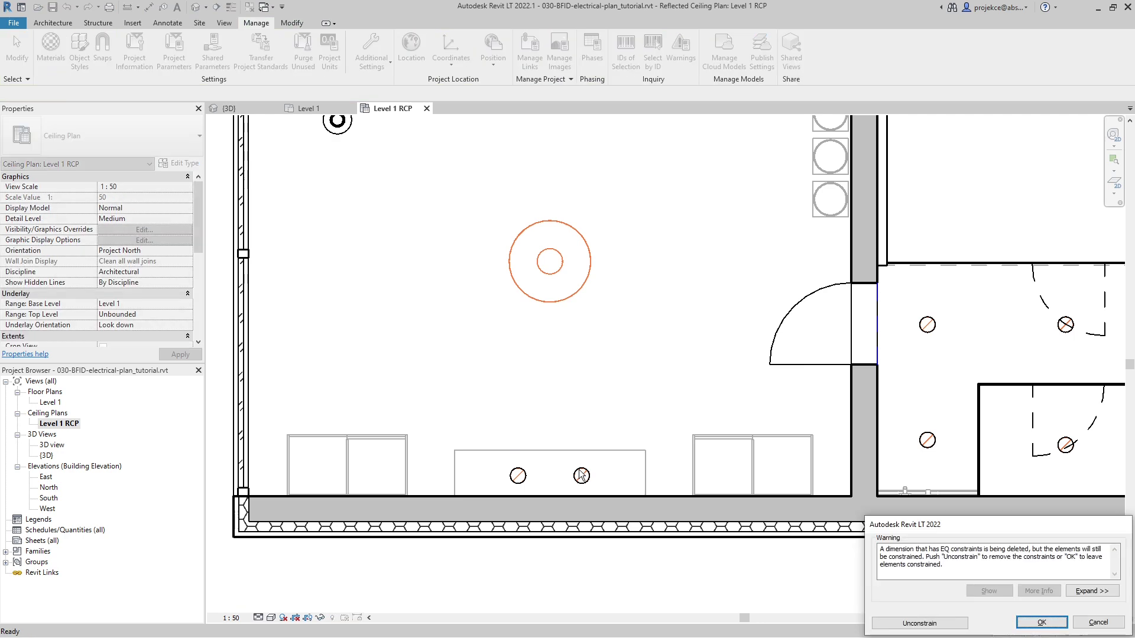
pyautogui.click(899, 624)
# - Copy the right-hand sideboard downlight about 300 mm to the left, between the two existing ones
pyautogui.click(582, 476)
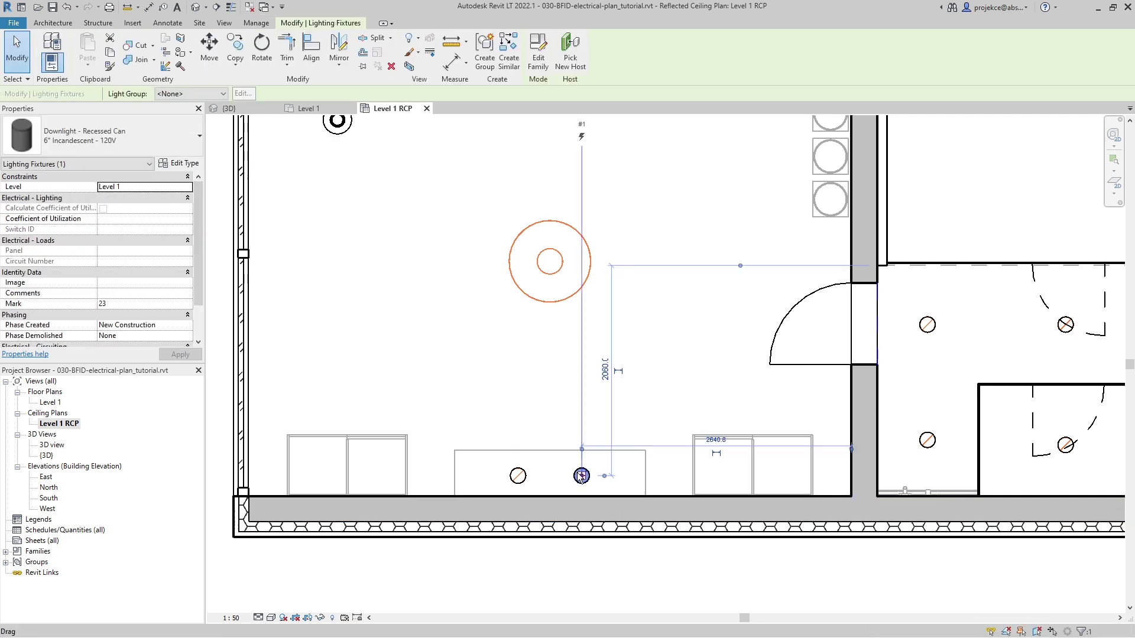
pyautogui.scroll(1, 582, 476)
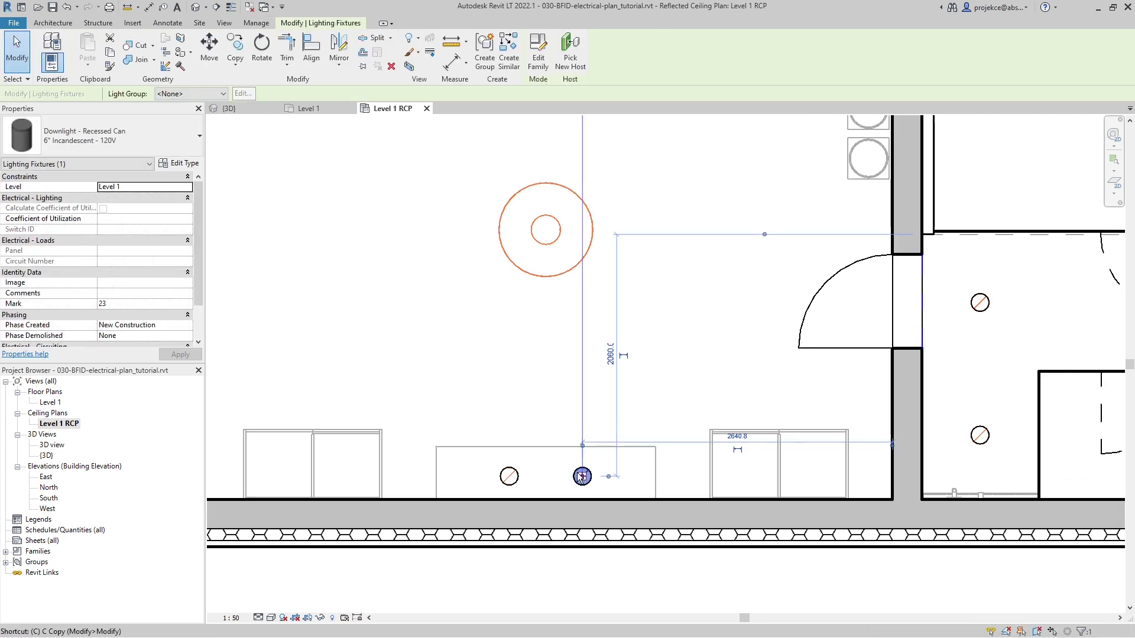
pyautogui.keyDown('ctrl'); pyautogui.moveTo(582, 476); pyautogui.dragTo(548, 478); pyautogui.keyUp('ctrl')
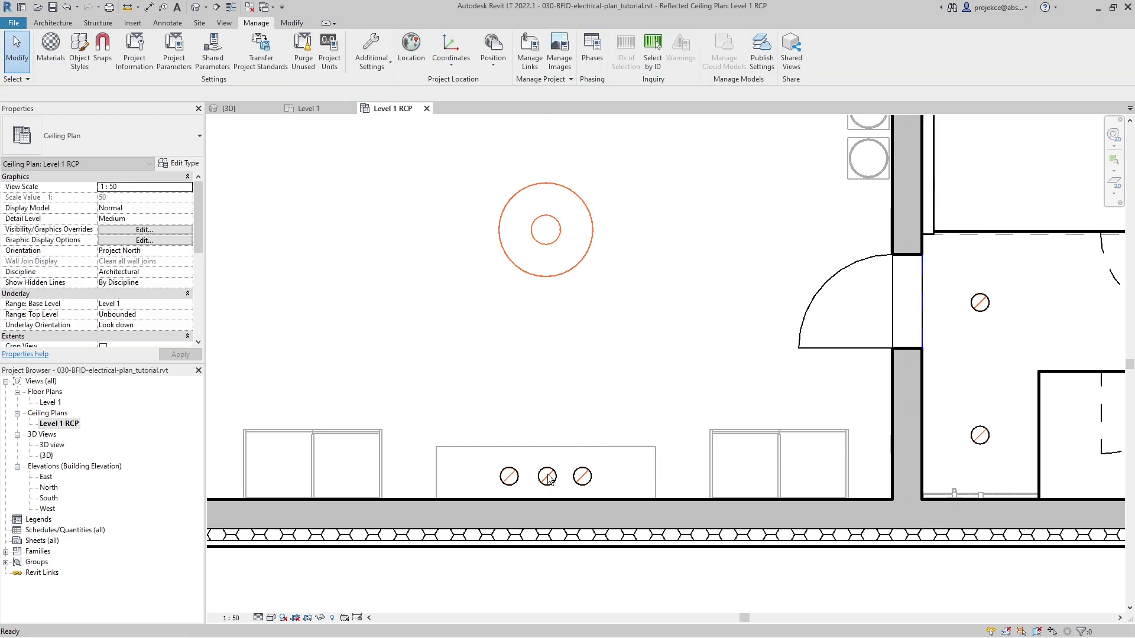
# - Dimension the sideboard's width from side to side through all three downlight centers, and place the dimension
pyautogui.scroll(-1, 548, 478)
pyautogui.press('d')
pyautogui.press('i')
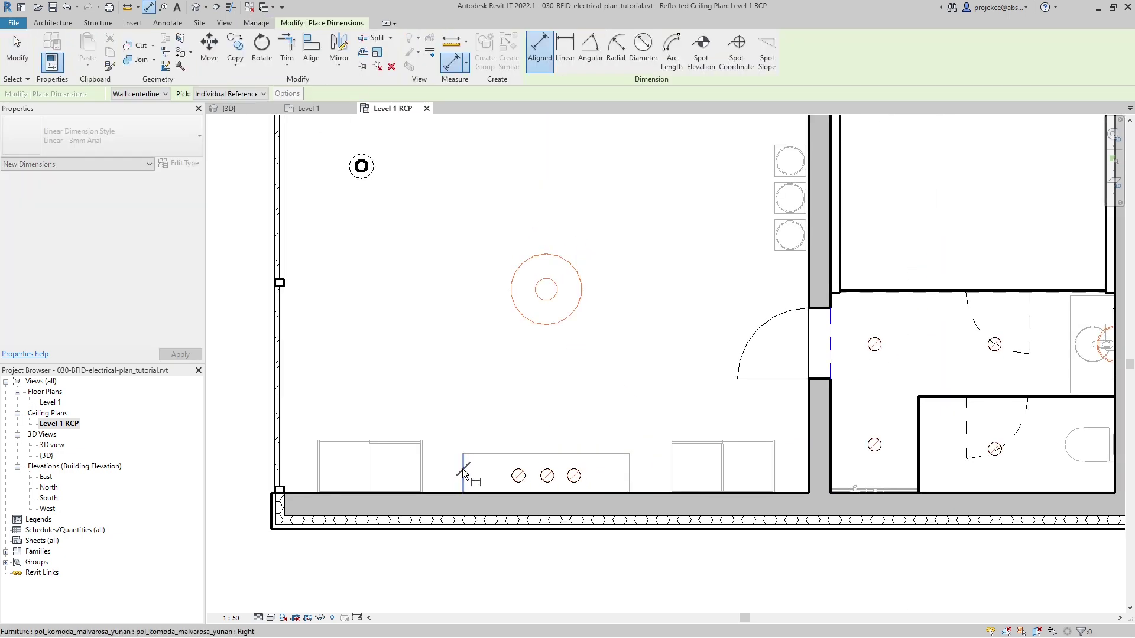
pyautogui.click(462, 470)
pyautogui.click(518, 476)
pyautogui.click(548, 476)
pyautogui.click(574, 475)
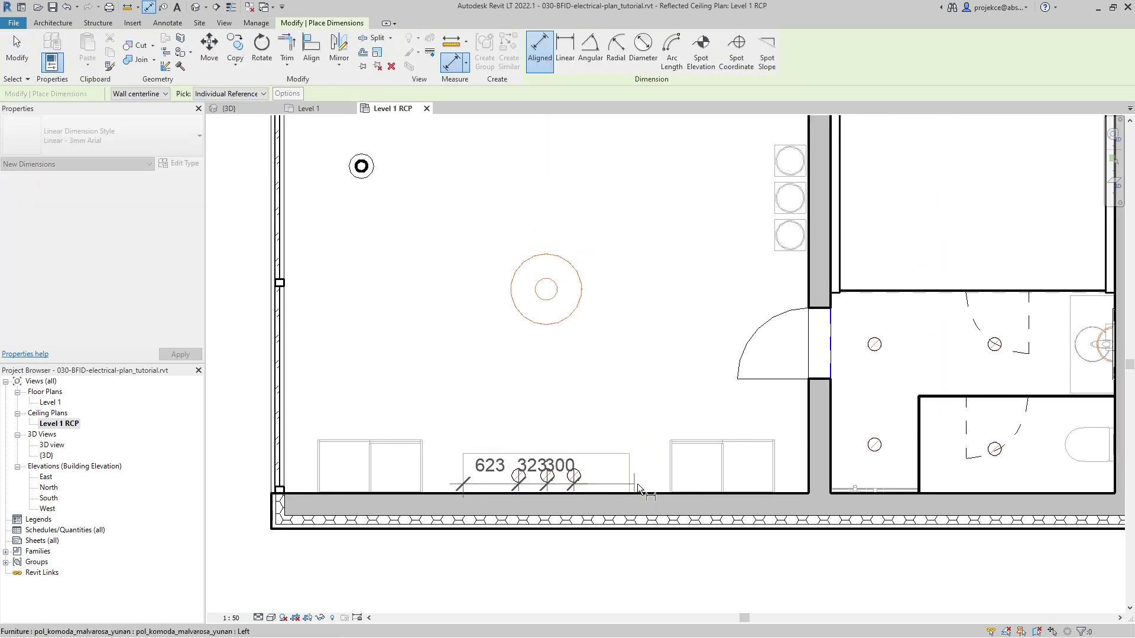
pyautogui.click(637, 488)
pyautogui.click(615, 412)
# - Space the three sideboard downlights evenly by equalizing the four segments, and delete the dimension
pyautogui.click(545, 358)
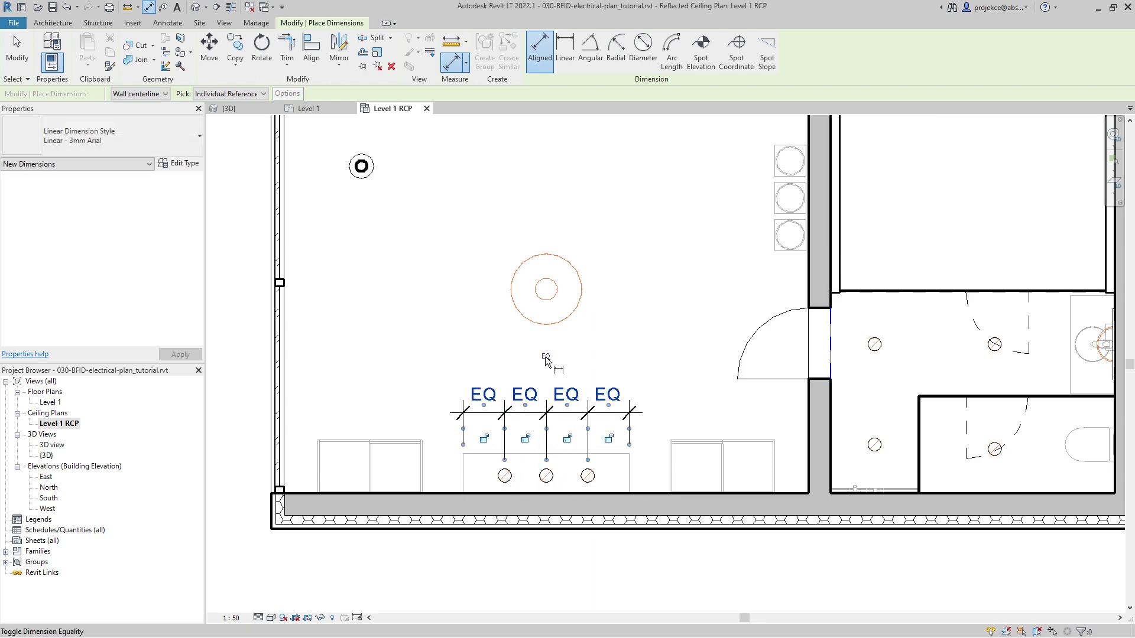
pyautogui.press('Escape')
pyautogui.click(543, 413)
pyautogui.press('Delete')
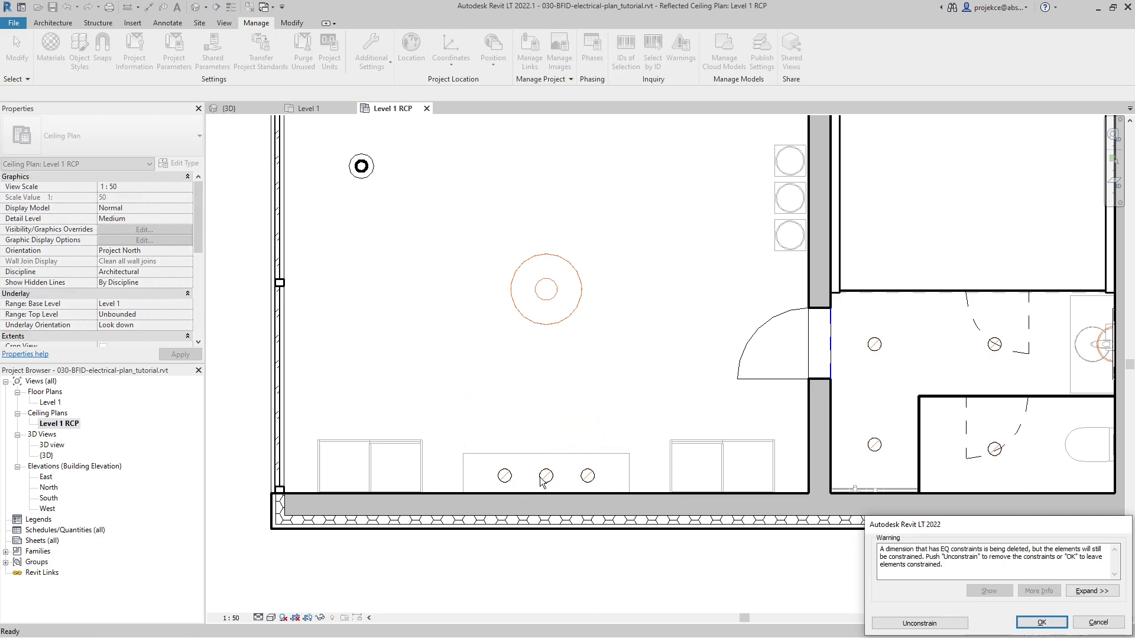
pyautogui.press('Return')
# - Delete the middle downlight above the sideboard, keeping the two outer ones
pyautogui.click(546, 476)
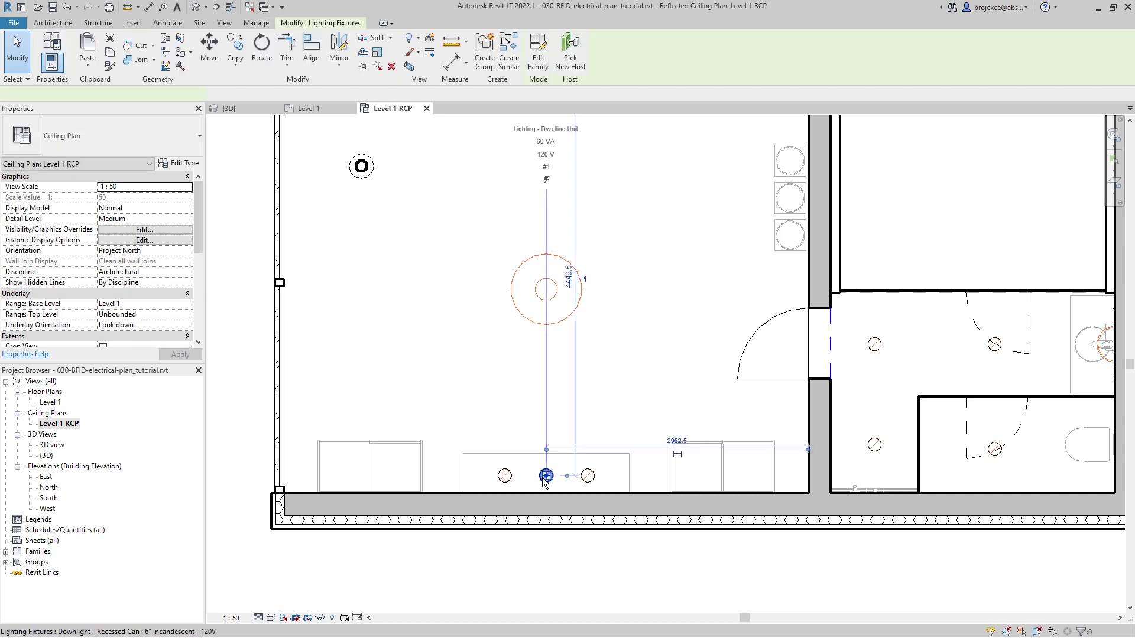
pyautogui.press('Delete')
pyautogui.scroll(-1, 545, 483)
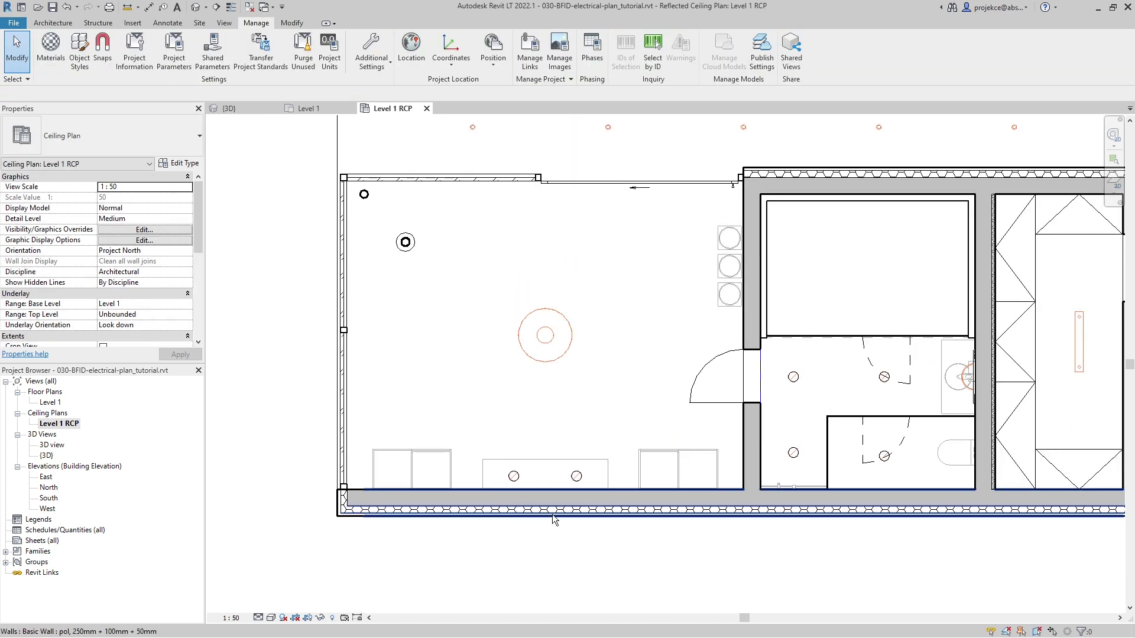
# - Close the Level 1 RCP view and return to the Level 1 floor plan
pyautogui.scroll(-1, 596, 438)
pyautogui.moveTo(597, 438); pyautogui.dragTo(494, 431, button='middle')
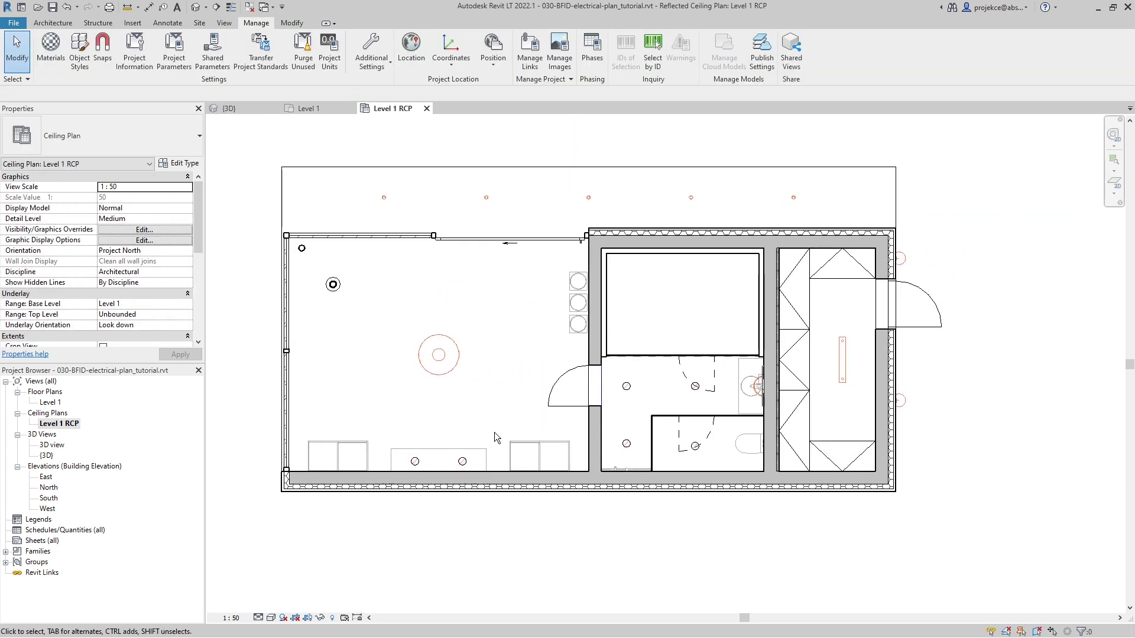
pyautogui.click(494, 428)
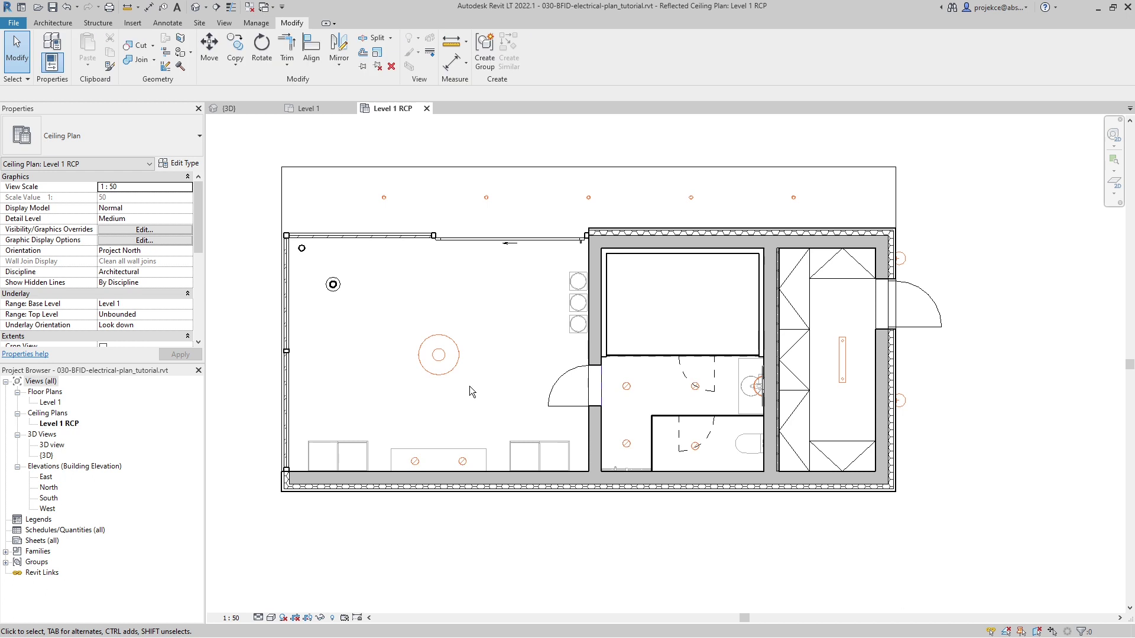
pyautogui.click(426, 109)
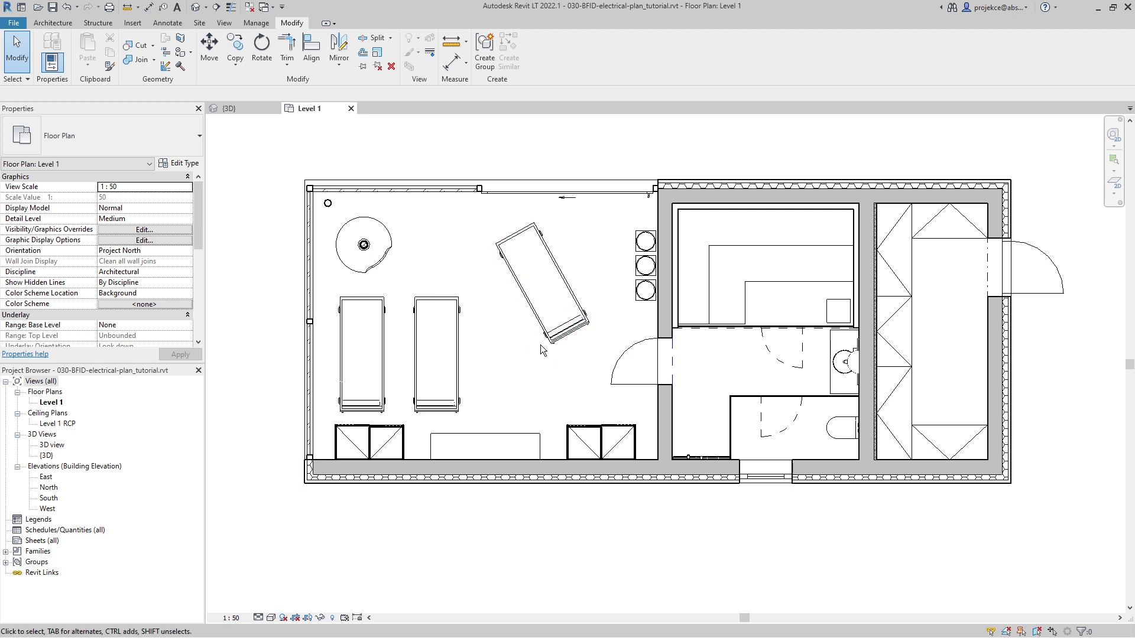
# - Duplicate the Level 1 floor plan view without detailing and name the copy "Level 1 electrical Lighting Plan"
pyautogui.rightClick(64, 402)
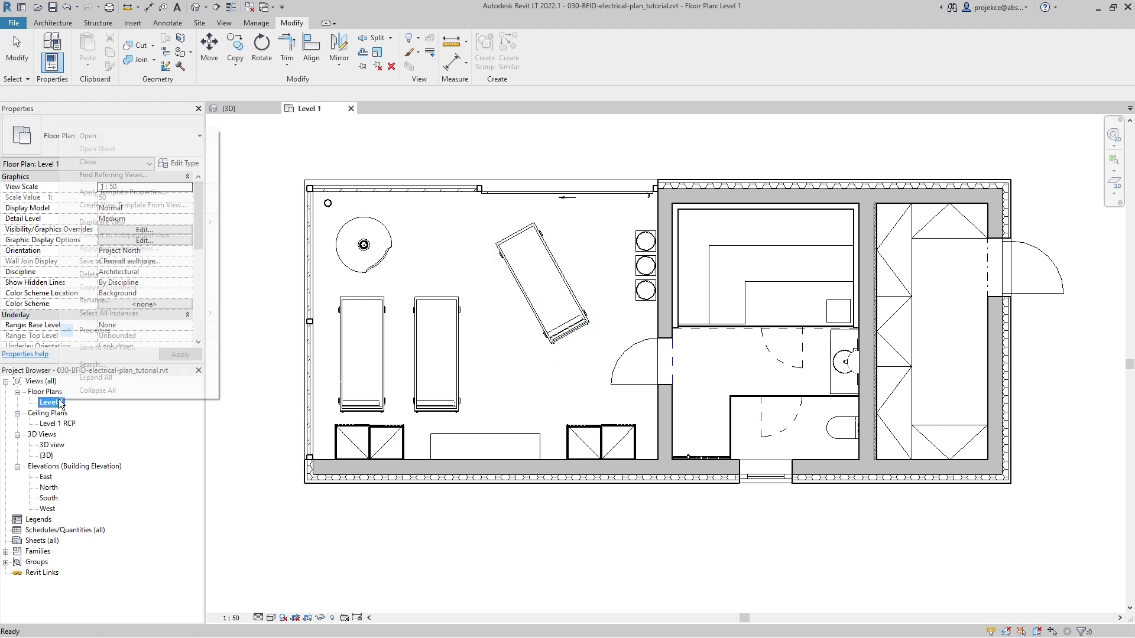
pyautogui.moveTo(148, 223)
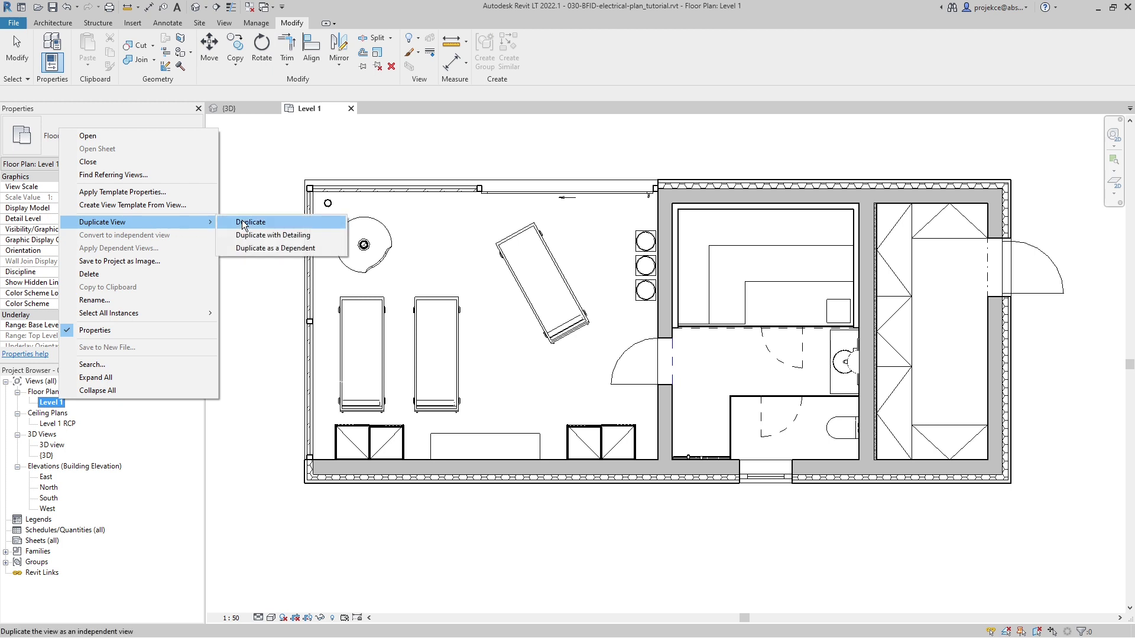
pyautogui.click(247, 223)
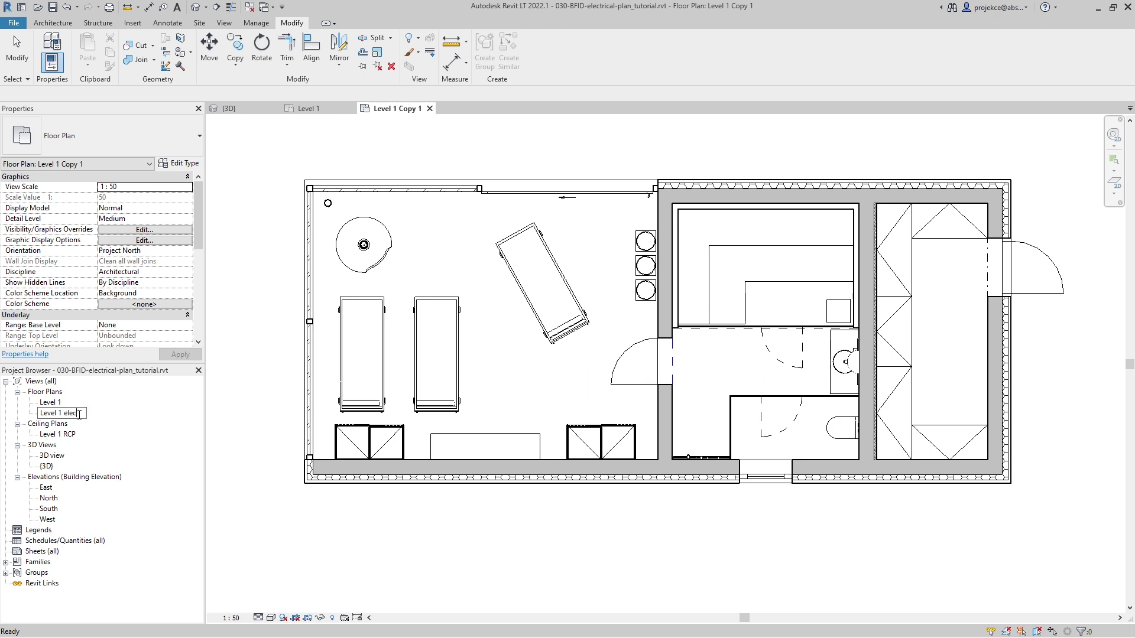
pyautogui.write('ghting Plan')
pyautogui.press('Return')
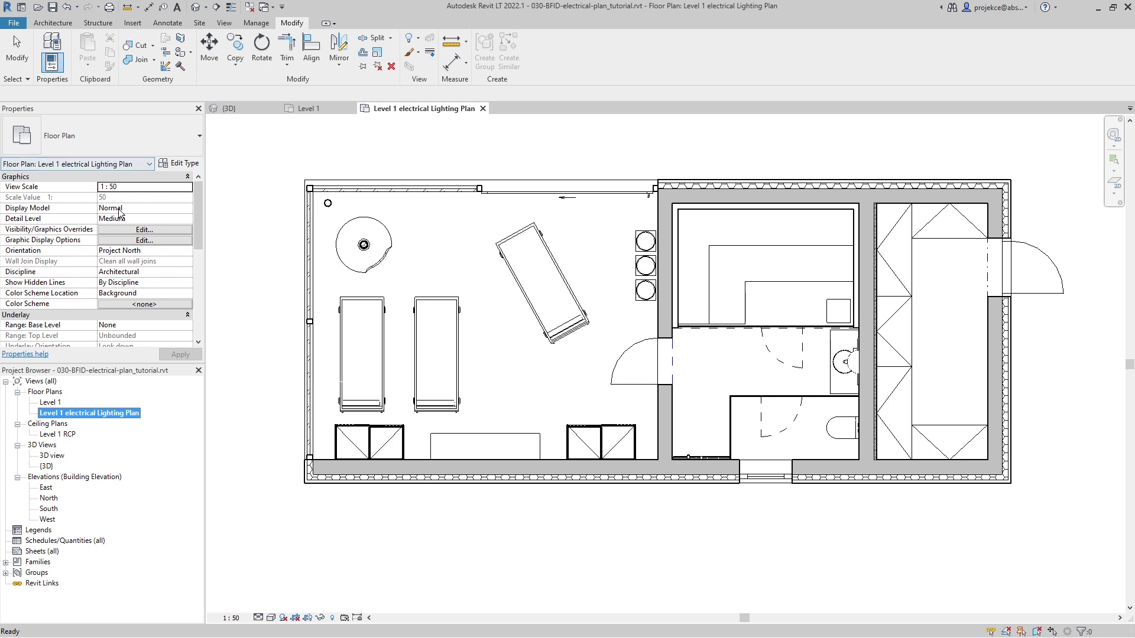
# - Set the discipline of the Level 1 electrical Lighting Plan view to Electrical
pyautogui.scroll(-5, 108, 239)
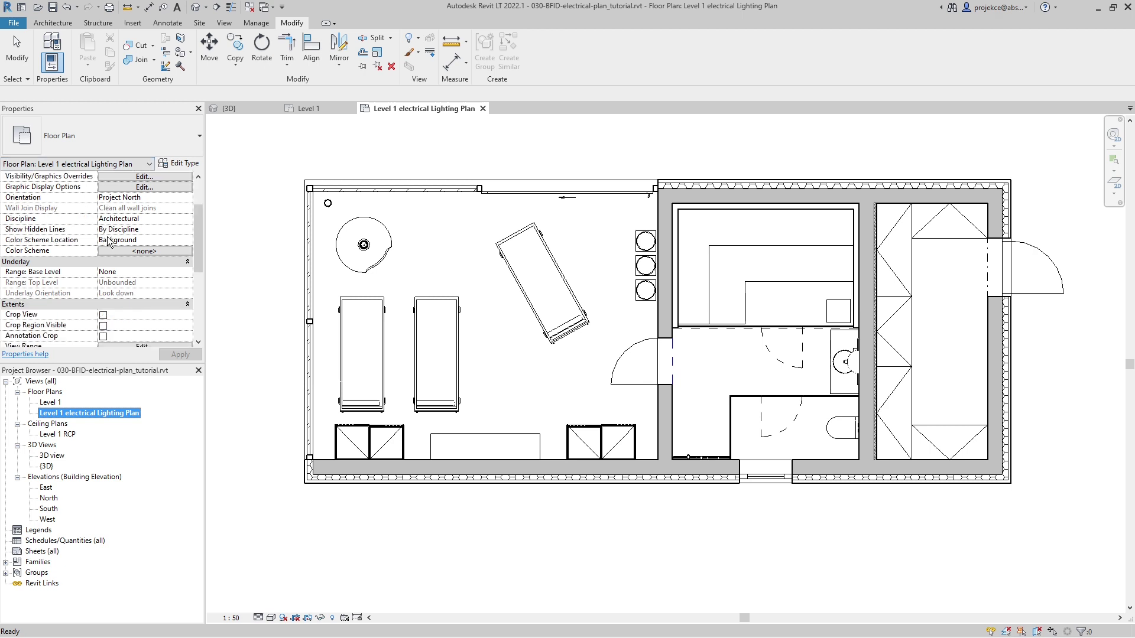
pyautogui.scroll(5, 107, 240)
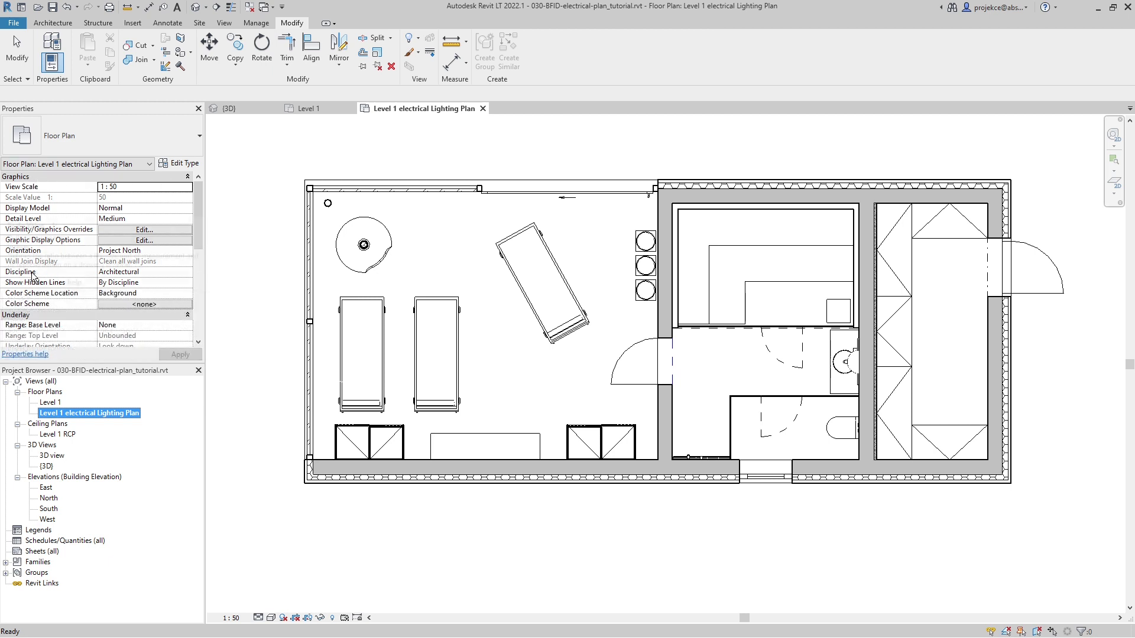
pyautogui.click(133, 272)
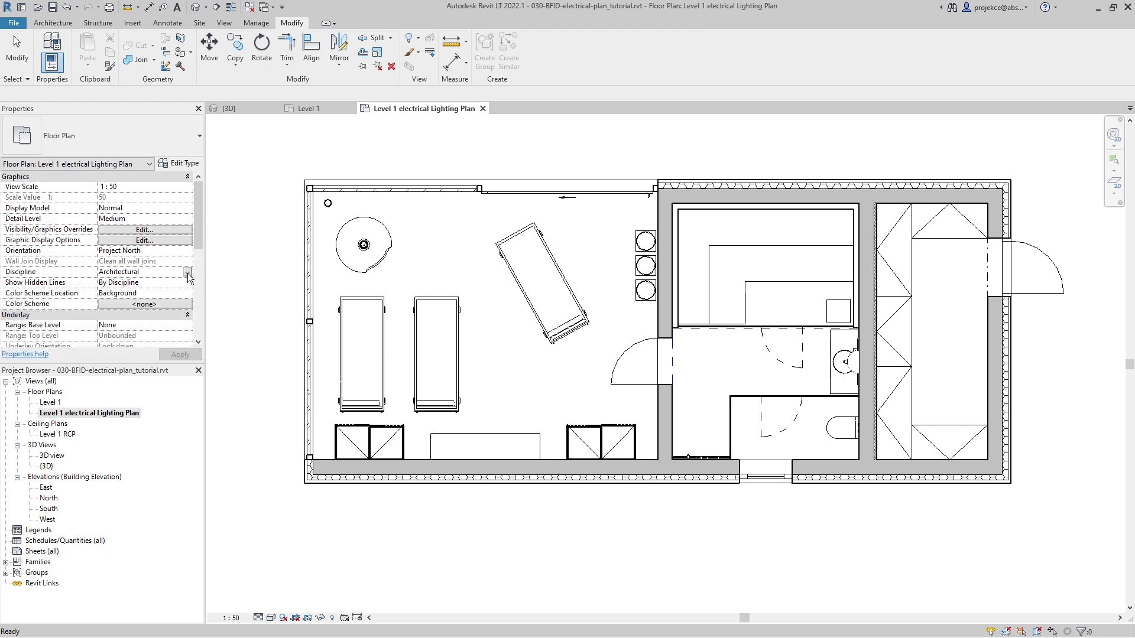
pyautogui.click(187, 272)
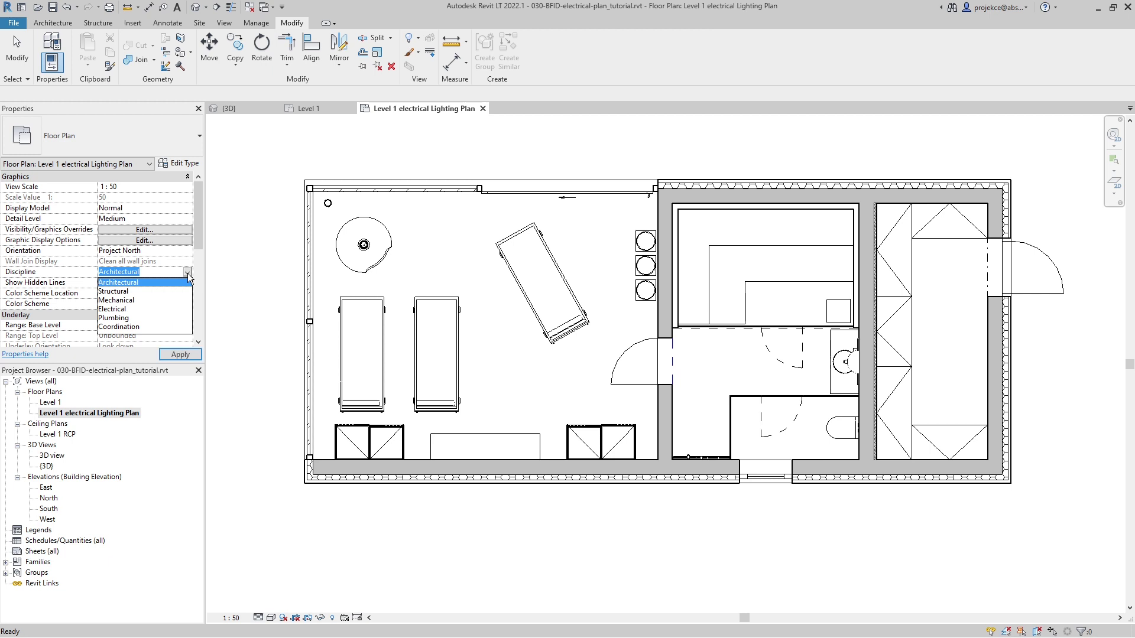
pyautogui.click(121, 309)
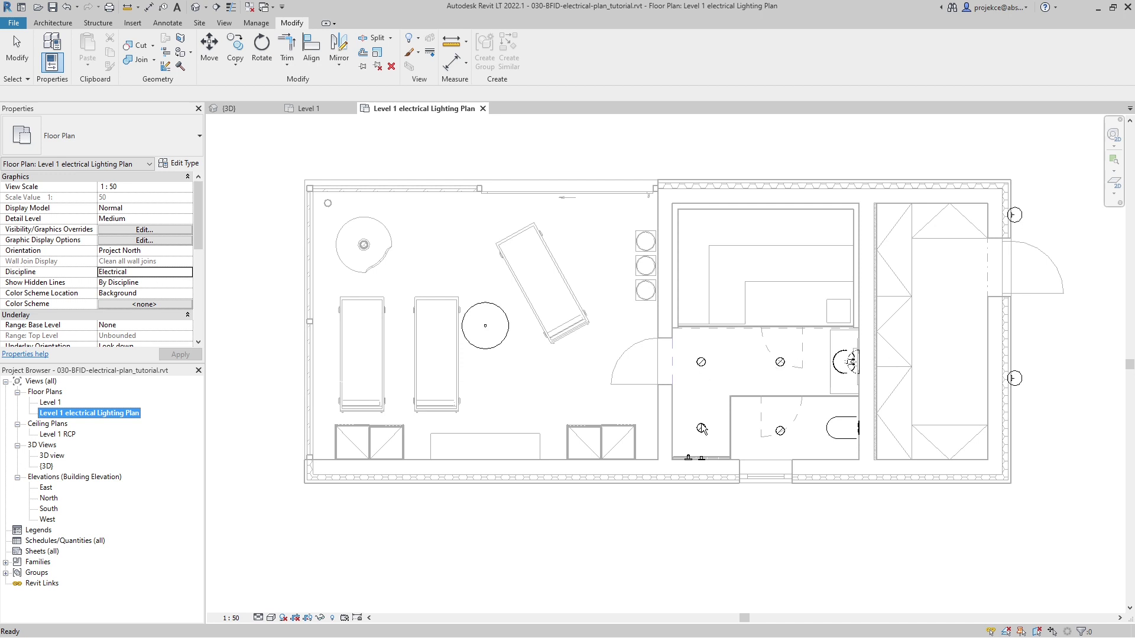
pyautogui.click(644, 363)
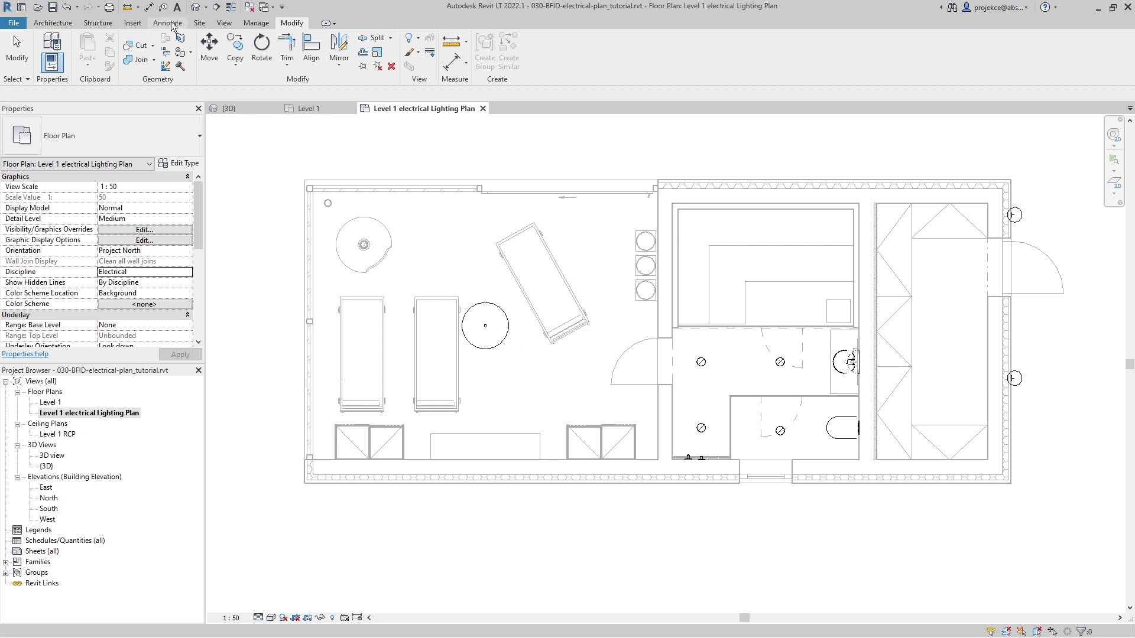
# - Override the Plumbing Fixtures model category to halftone in the electrical lighting plan's visibility/graphics settings
pyautogui.click(223, 23)
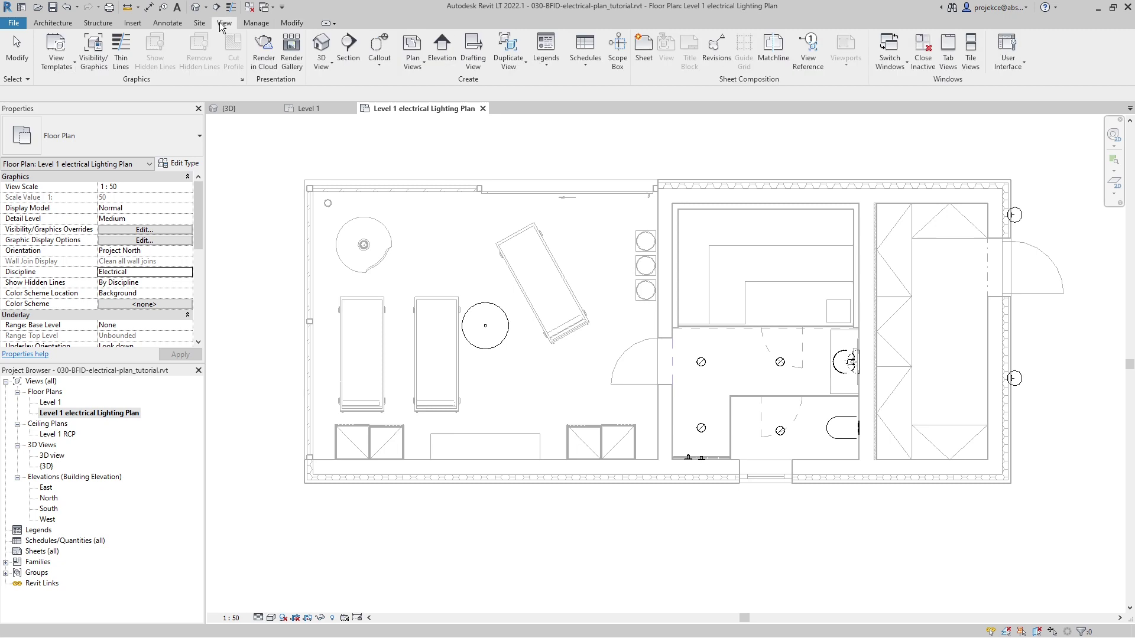
pyautogui.click(93, 51)
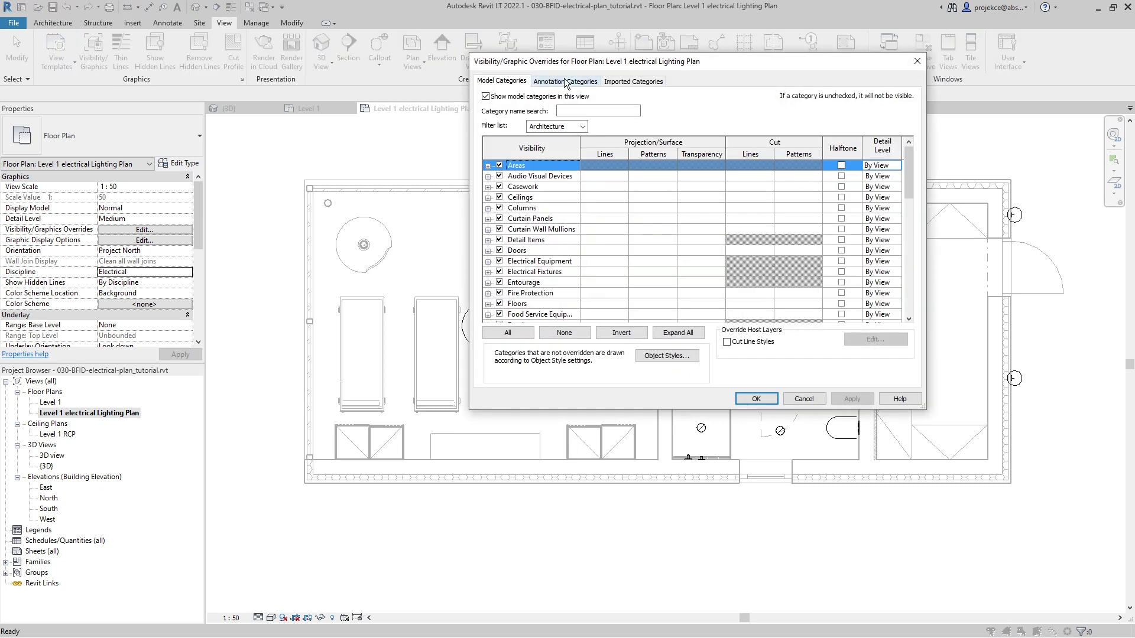
pyautogui.scroll(-3, 582, 246)
pyautogui.scroll(-2, 583, 246)
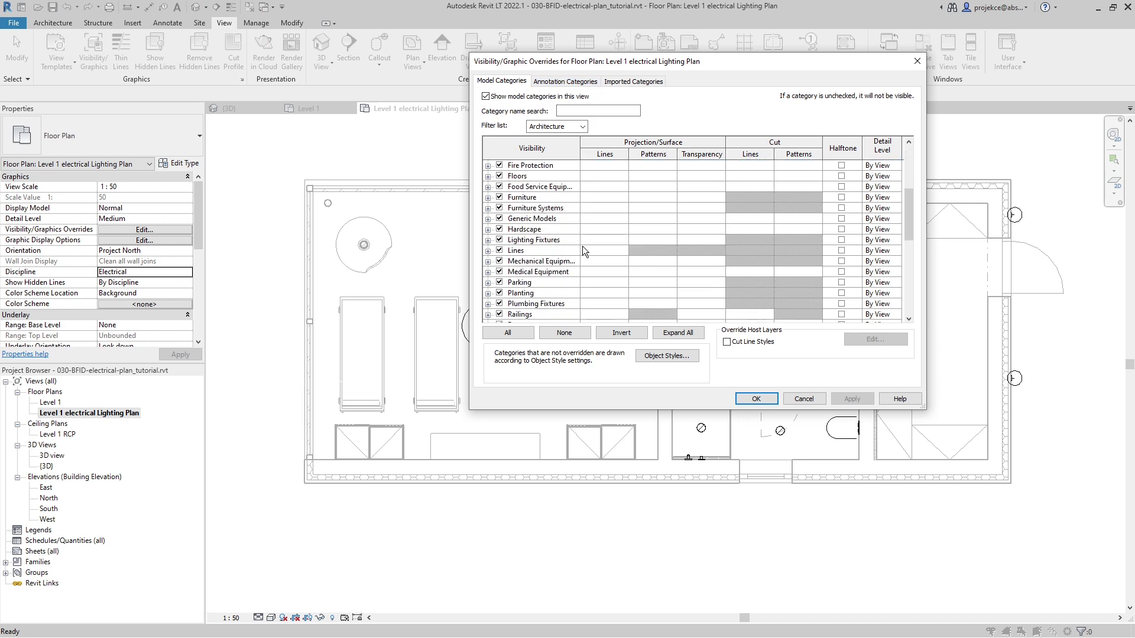
pyautogui.click(555, 272)
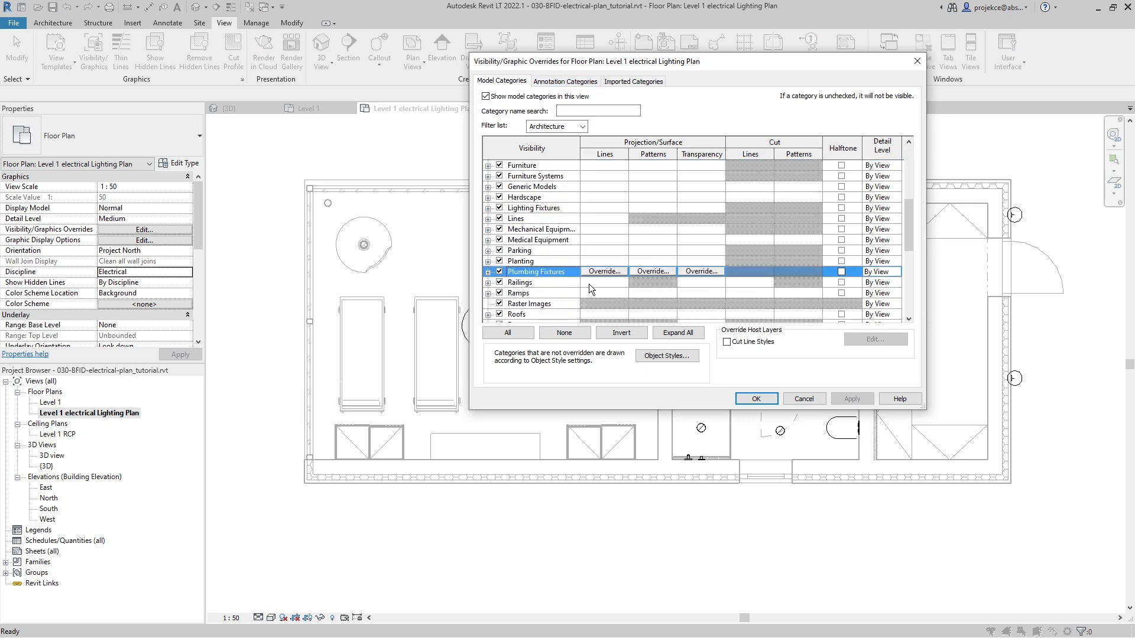
pyautogui.click(841, 271)
pyautogui.click(756, 398)
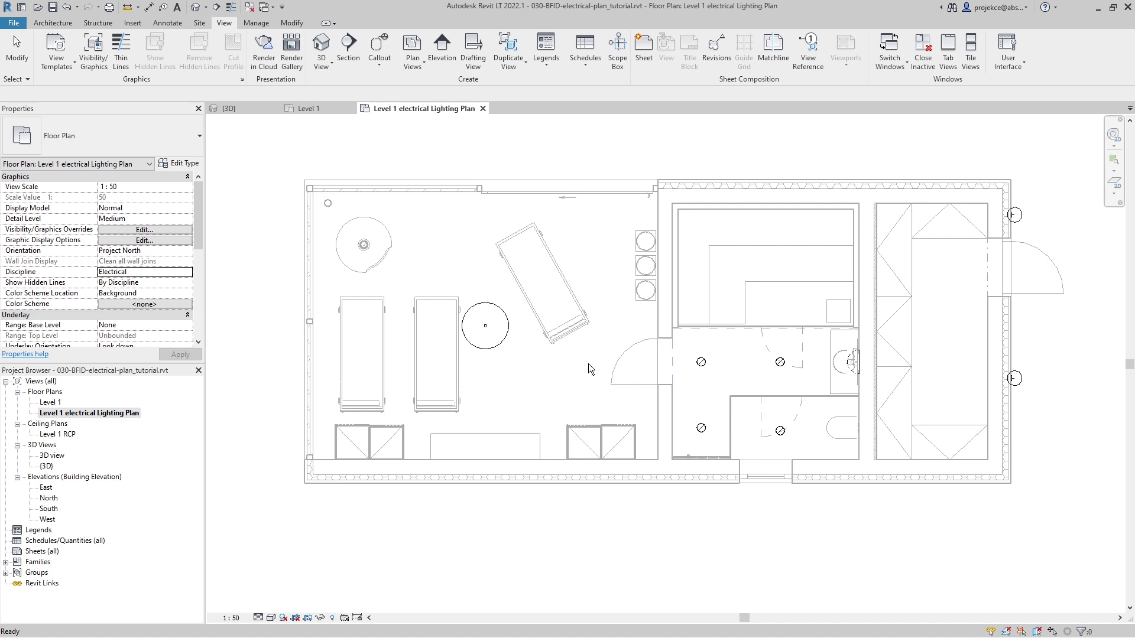
# - Compare the lighting fixtures shown in the electrical lighting plan with those in the Level 1 RCP view
pyautogui.click(701, 364)
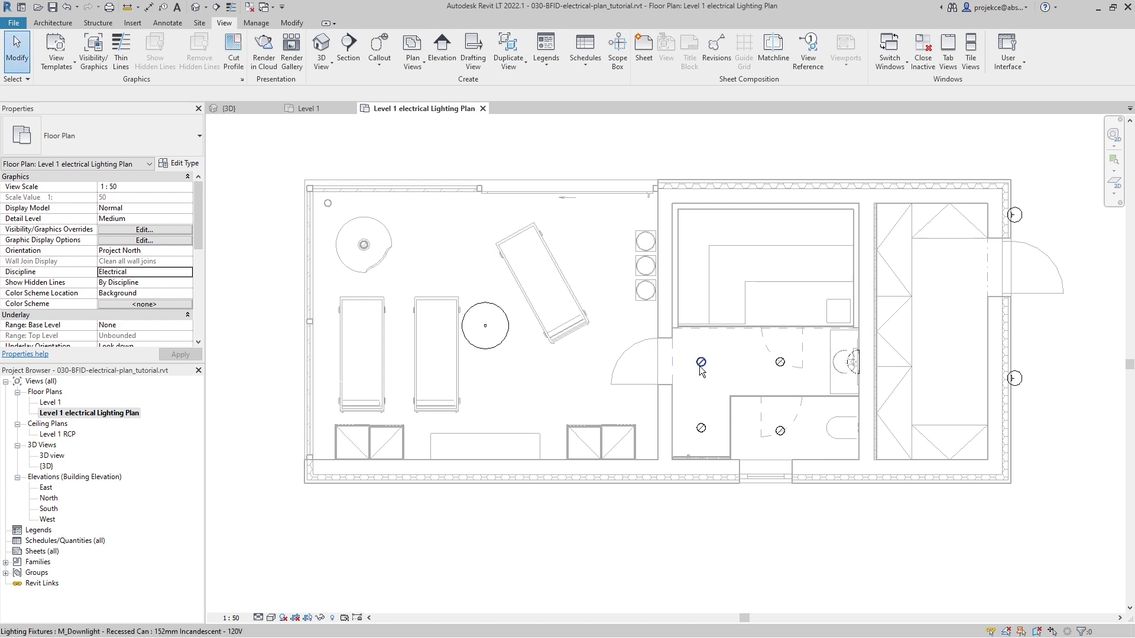
pyautogui.click(743, 379)
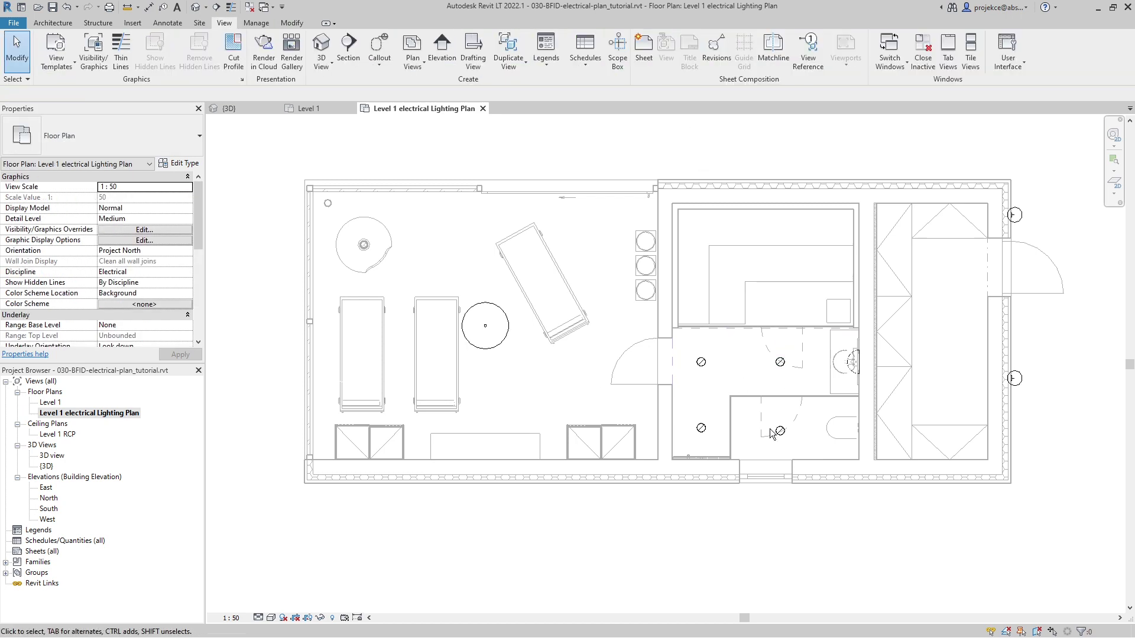
pyautogui.doubleClick(44, 436)
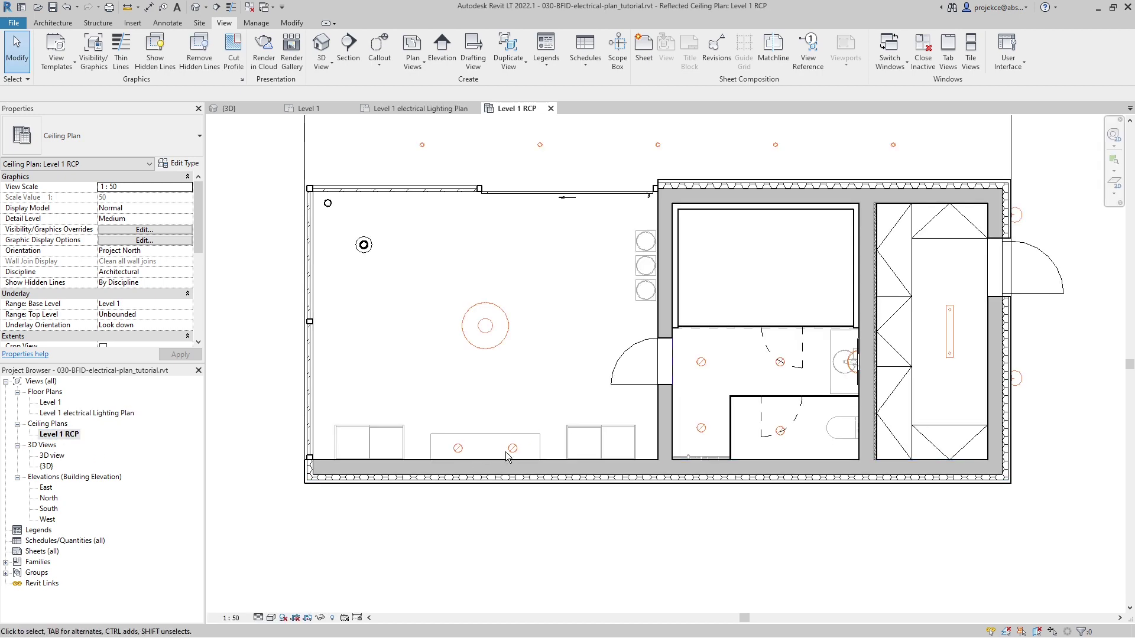
pyautogui.click(426, 107)
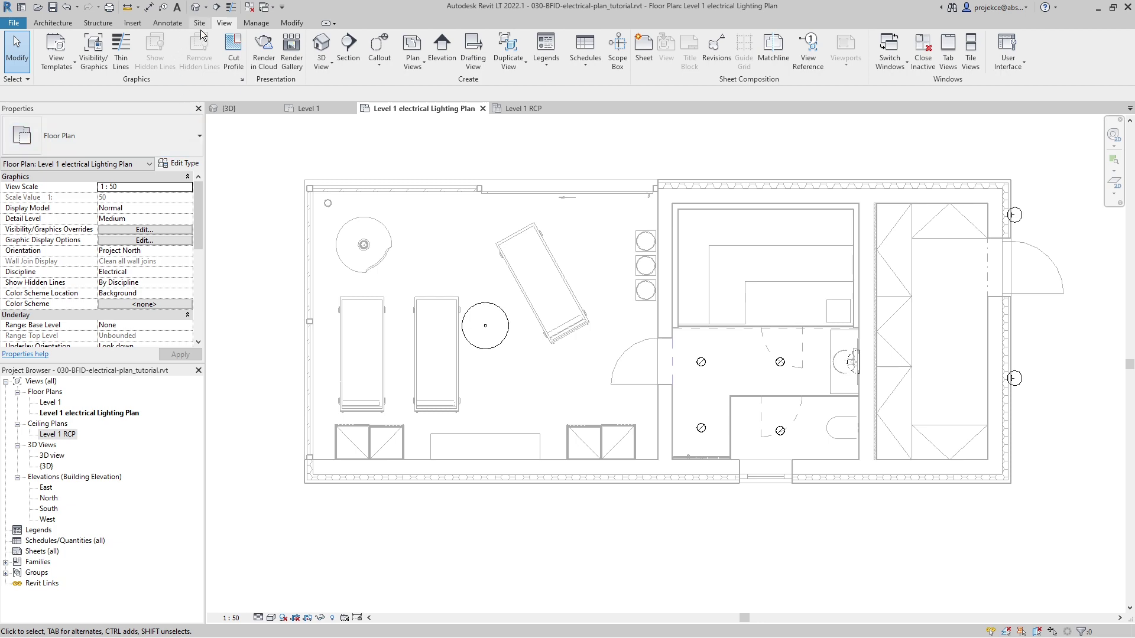
# - Draw a horizontal section across the whole building, just below the bathroom's upper downlights, and open its section view
pyautogui.click(215, 7)
pyautogui.click(243, 400)
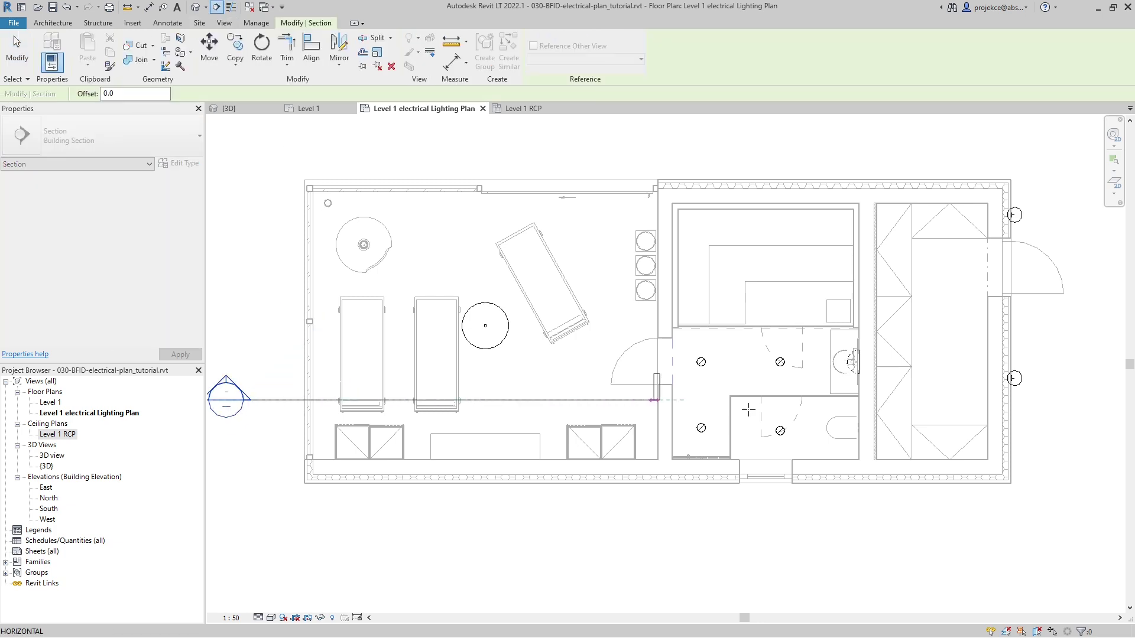
pyautogui.click(1083, 400)
pyautogui.press('Escape')
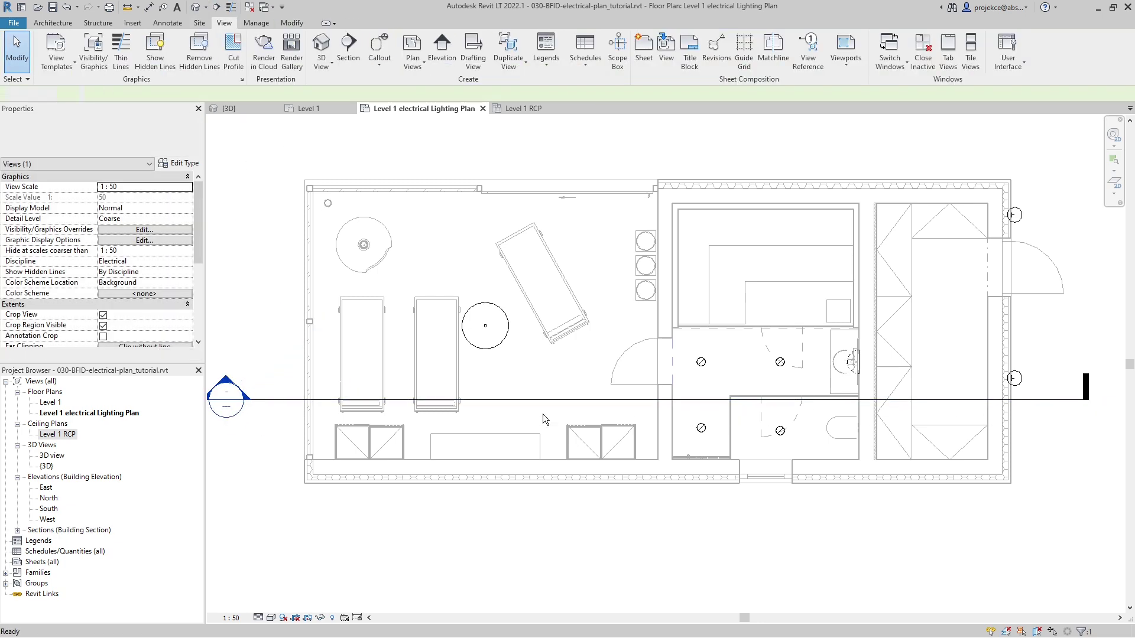
pyautogui.click(272, 403)
pyautogui.rightClick(272, 403)
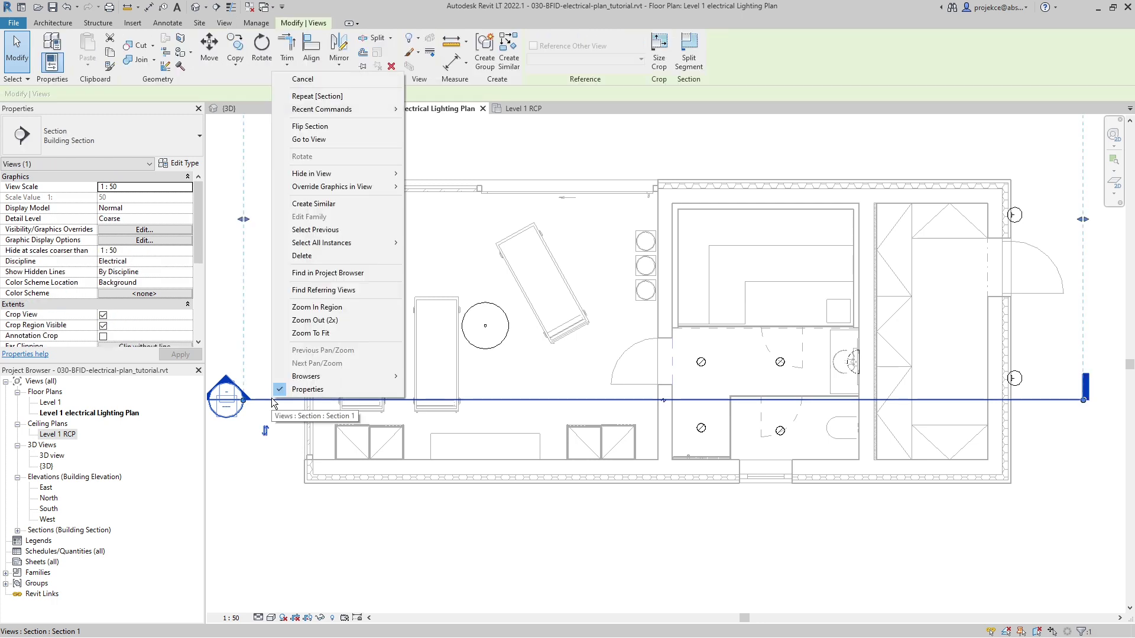
pyautogui.click(307, 154)
pyautogui.scroll(2, 637, 394)
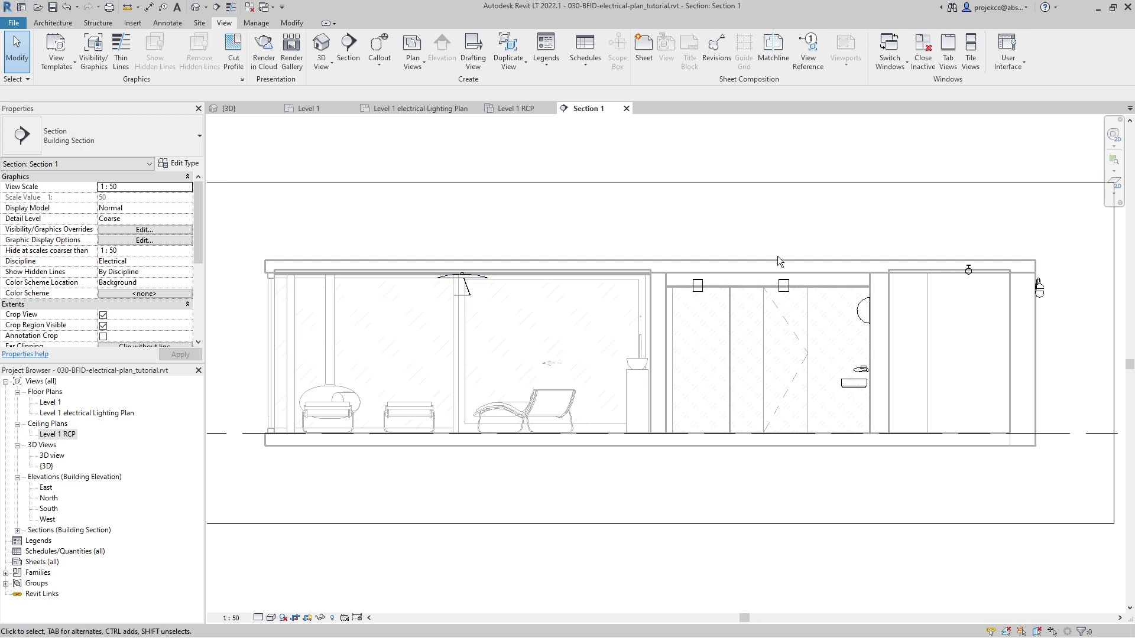
# - Flip the section to face the sideboard wall and check the downlight heights in the section view
pyautogui.click(506, 108)
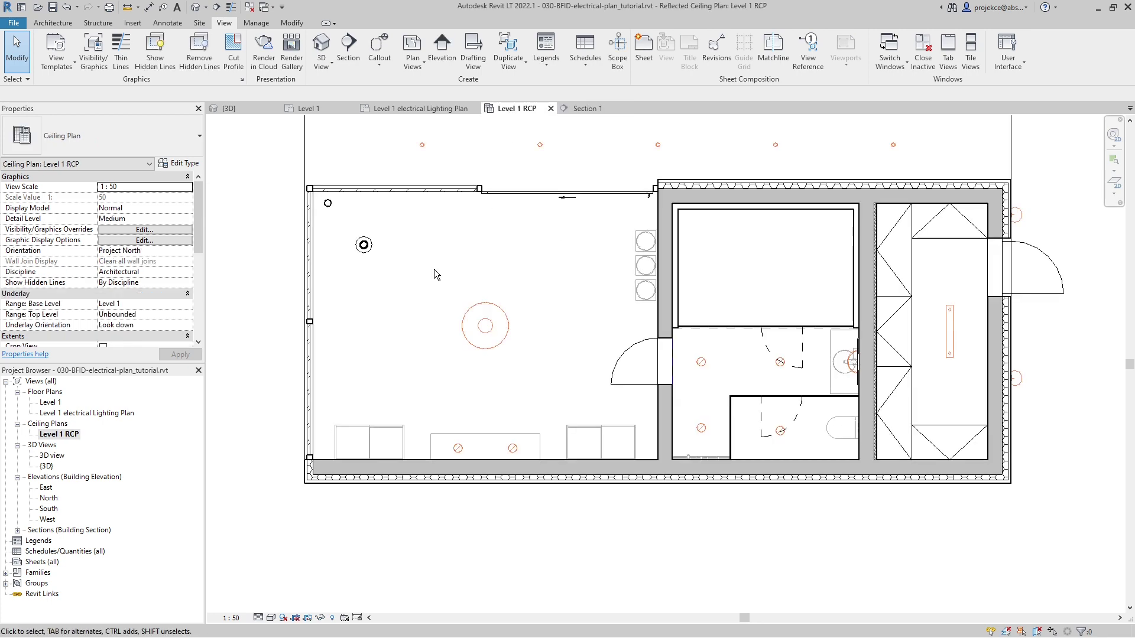
pyautogui.click(448, 109)
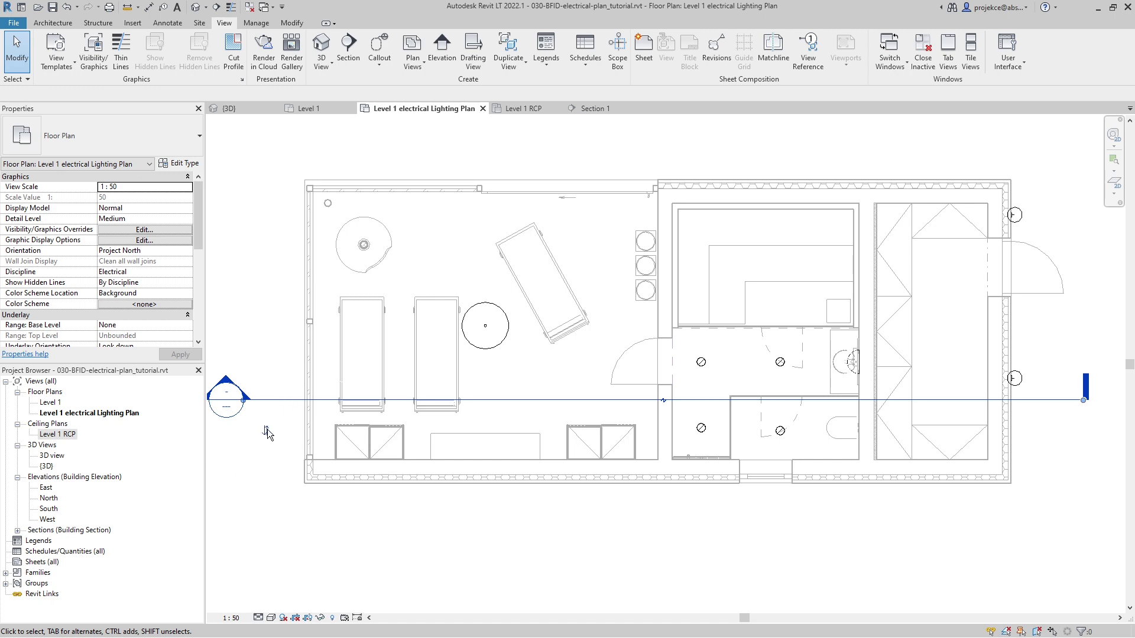
pyautogui.moveTo(284, 422); pyautogui.dragTo(342, 430, button='middle')
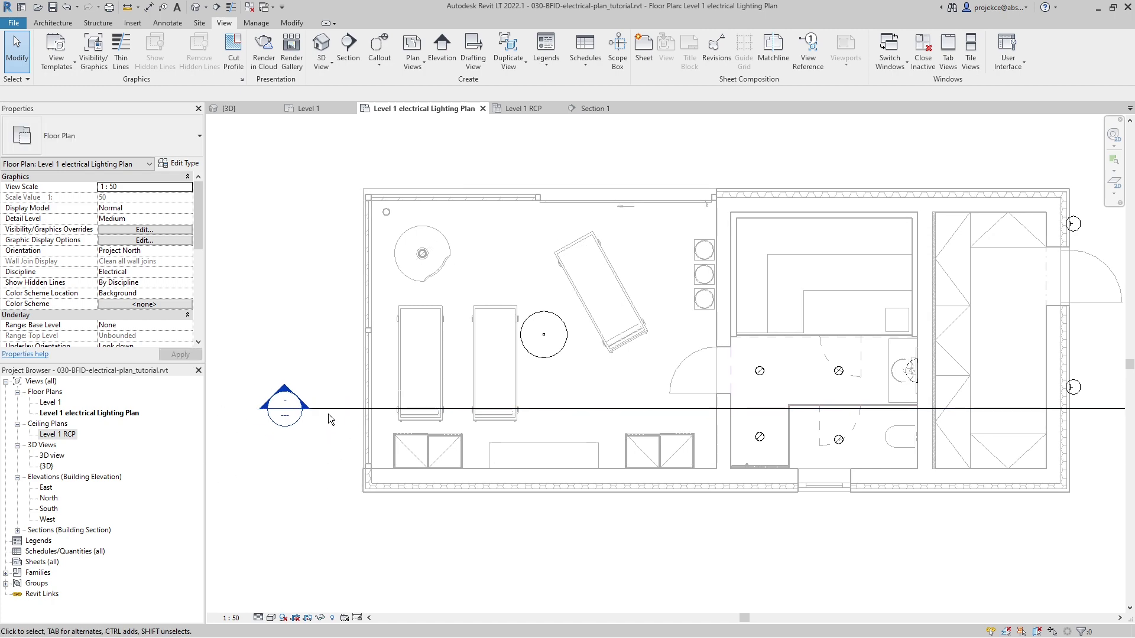
pyautogui.click(327, 408)
pyautogui.click(604, 106)
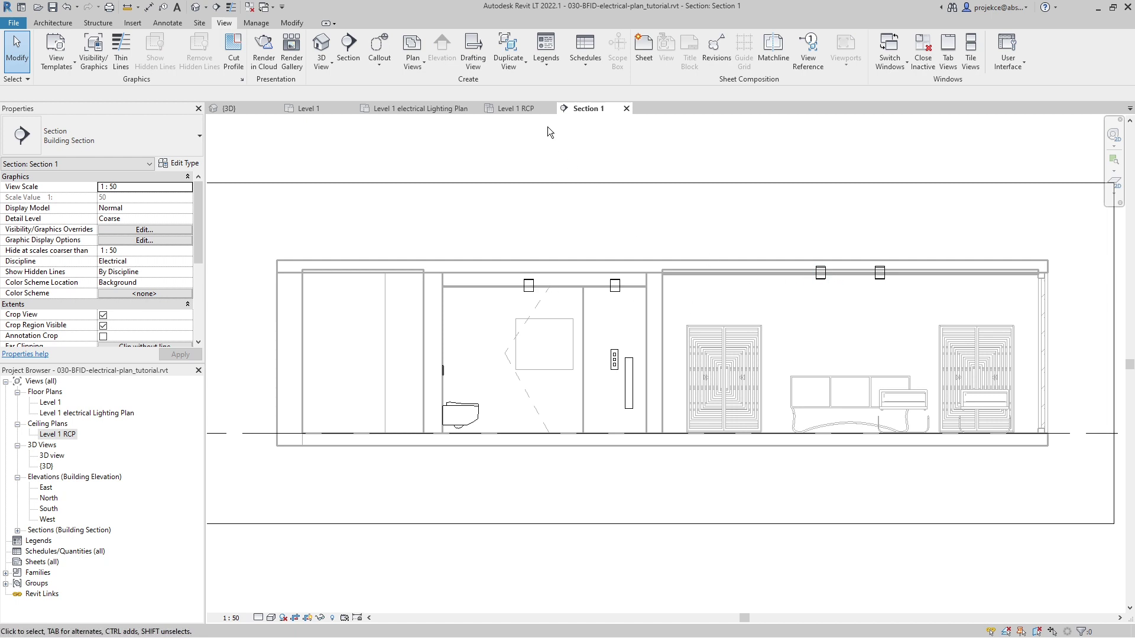
# - Delete the section line from the electrical lighting plan together with its section view
pyautogui.click(450, 108)
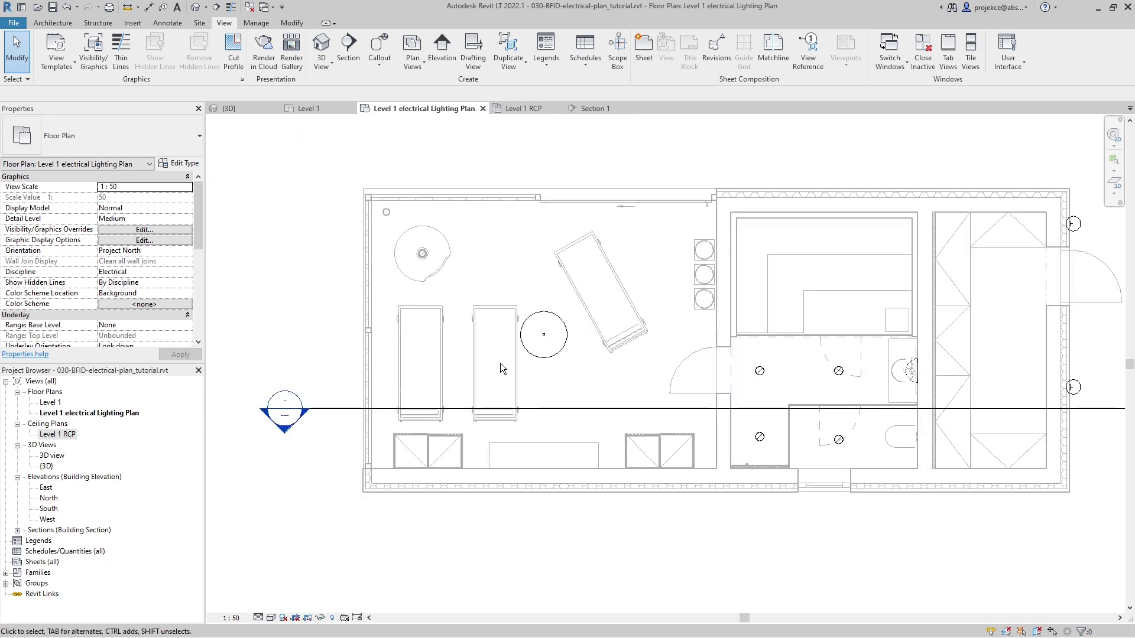
pyautogui.click(601, 408)
pyautogui.press('Delete')
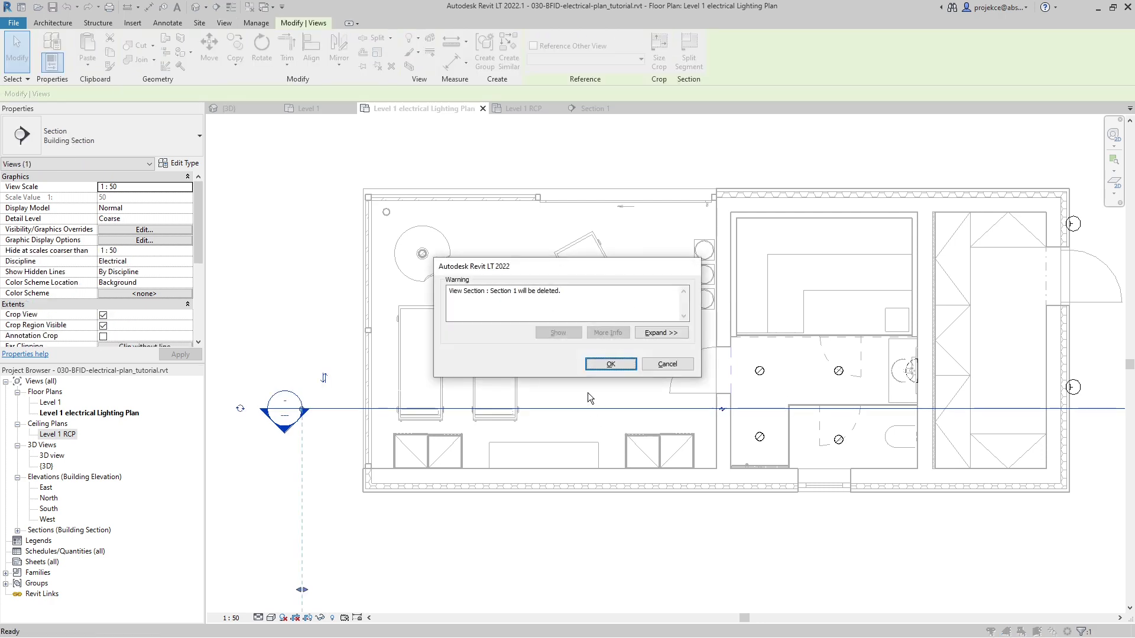
pyautogui.click(607, 363)
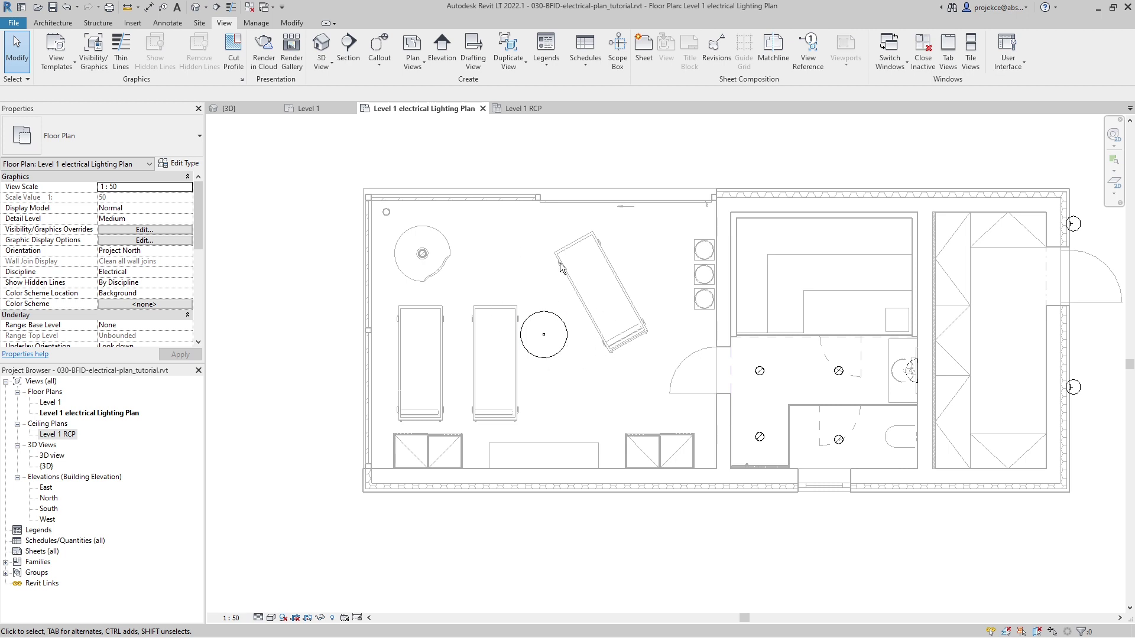
# - Set the top of the electrical lighting plan's view range to Level Above with a 0 offset
pyautogui.scroll(-4, 138, 228)
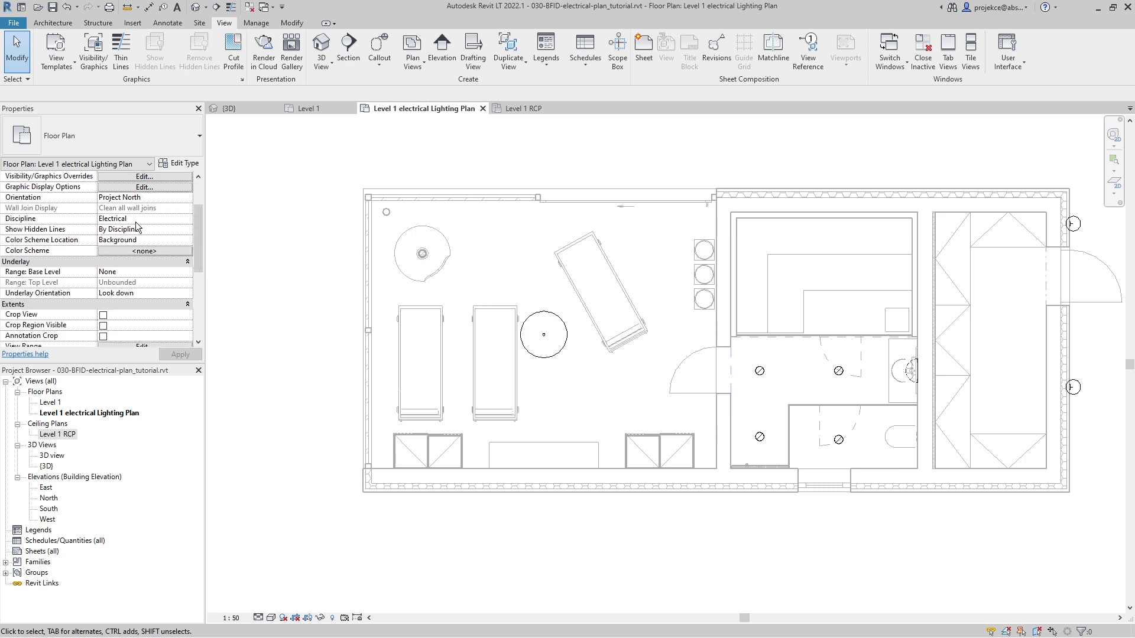
pyautogui.scroll(-2, 136, 228)
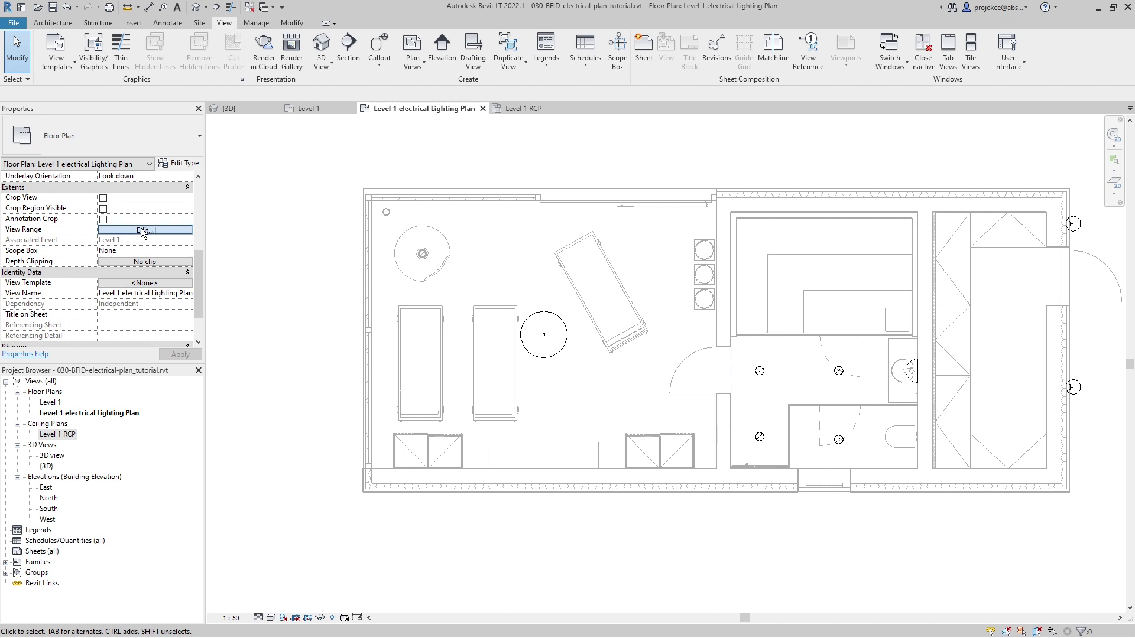
pyautogui.click(142, 230)
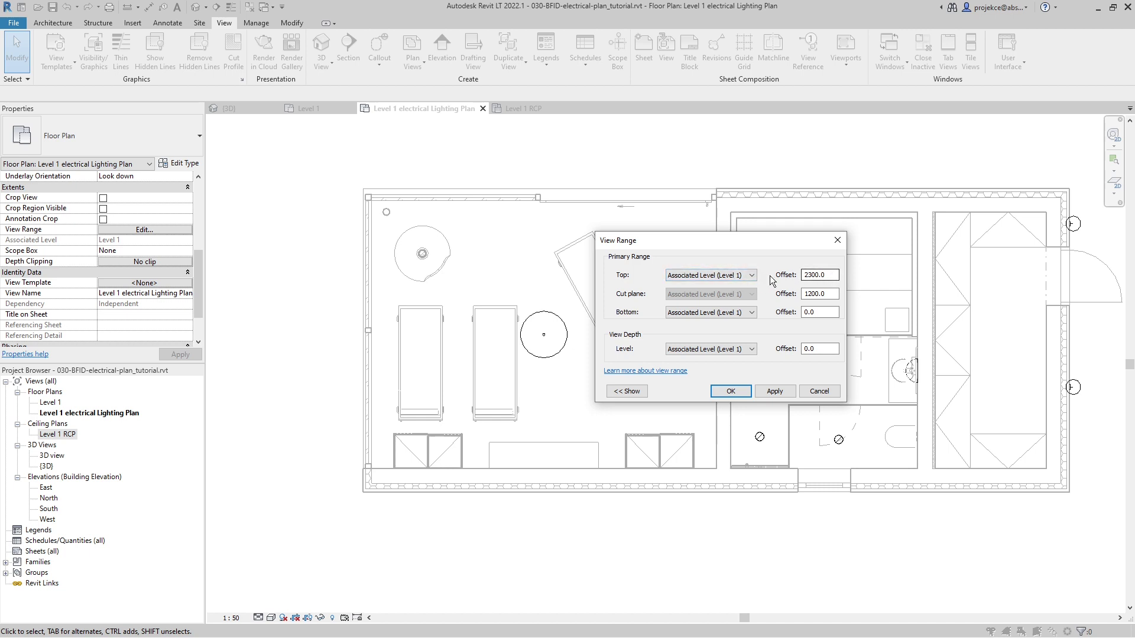
pyautogui.click(751, 275)
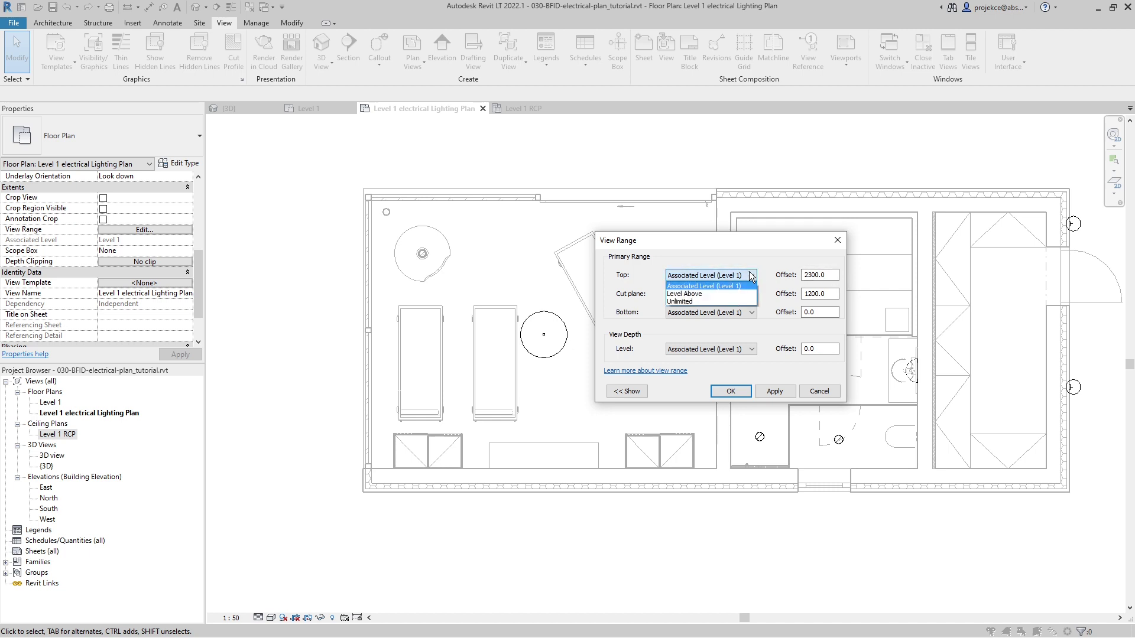
pyautogui.click(685, 294)
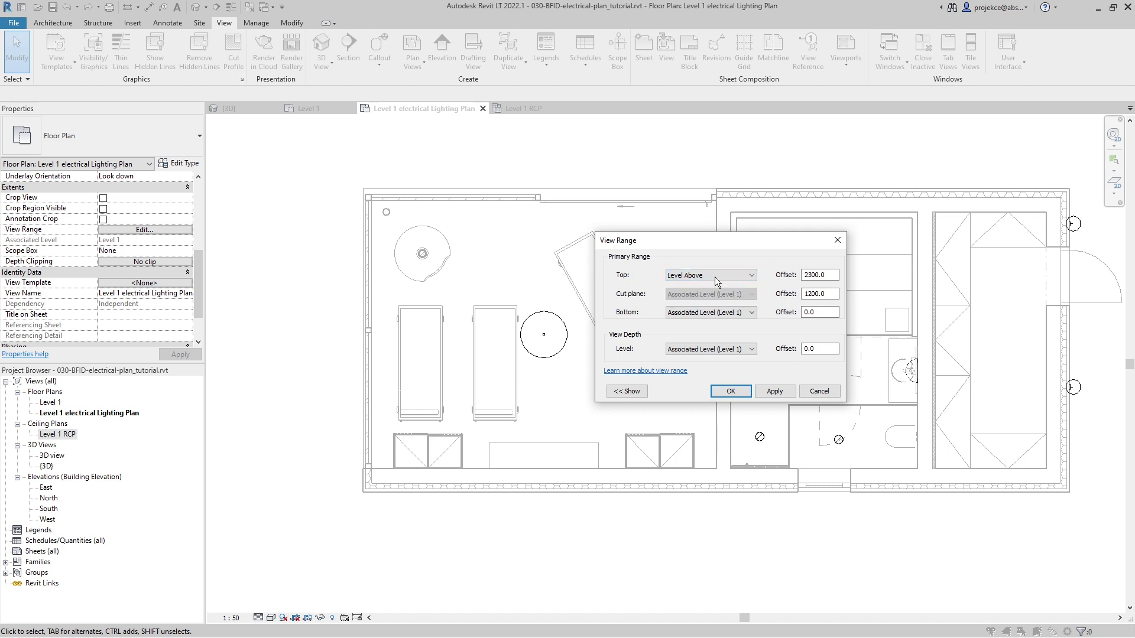
pyautogui.doubleClick(832, 275)
pyautogui.write('0')
pyautogui.click(779, 391)
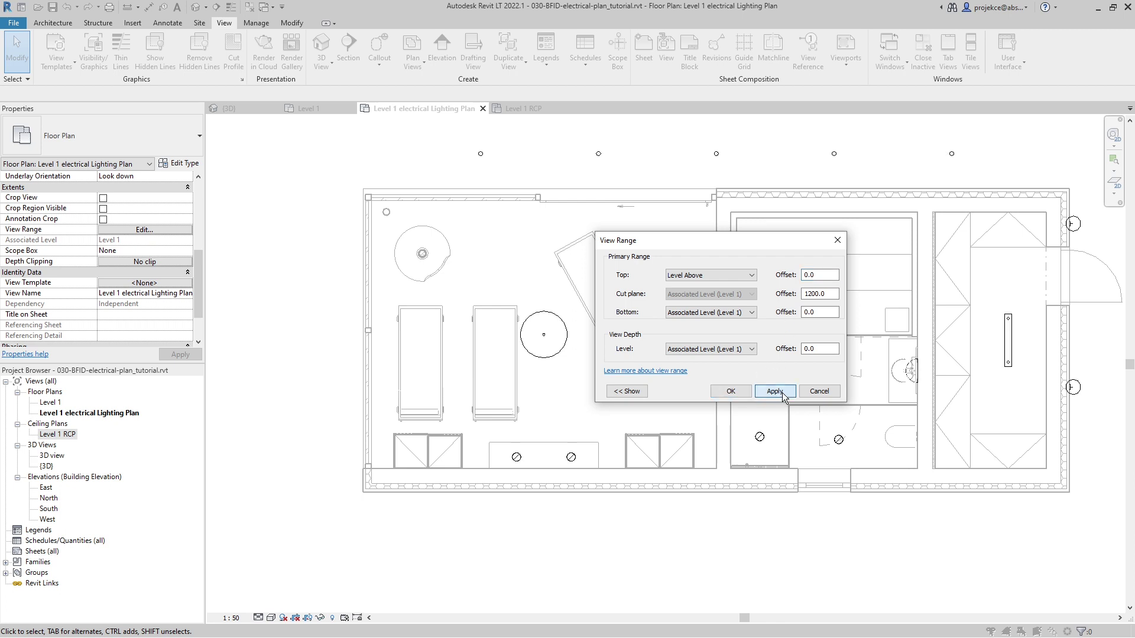
pyautogui.click(733, 391)
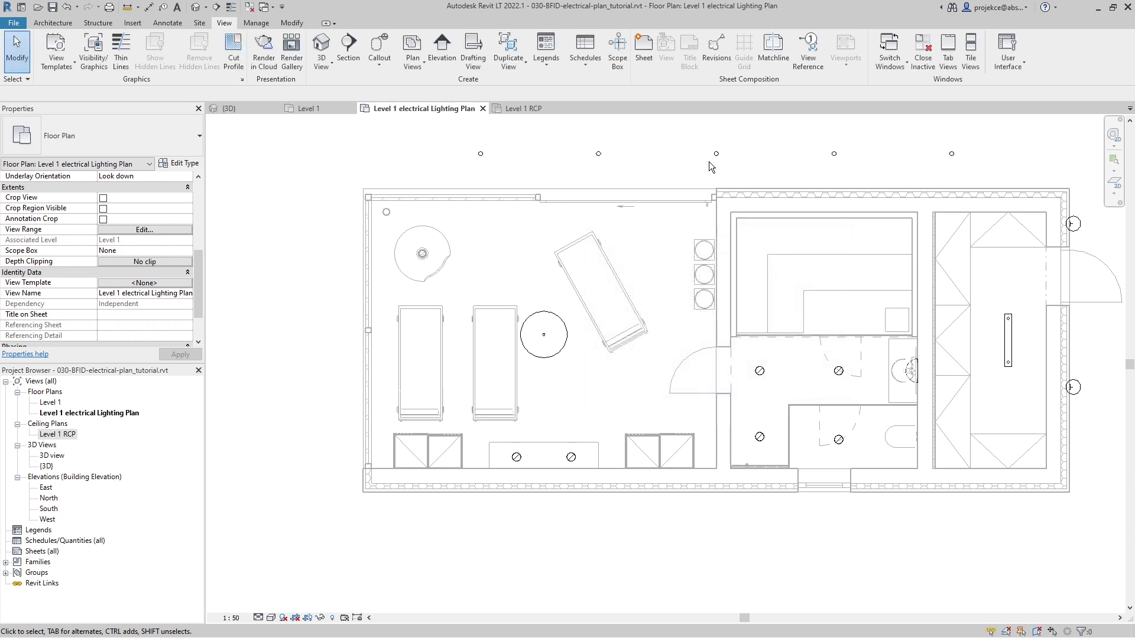
# - Override the projection line color of the Lighting Fixtures category to red in the electrical lighting plan
pyautogui.press('z')
pyautogui.press('f')
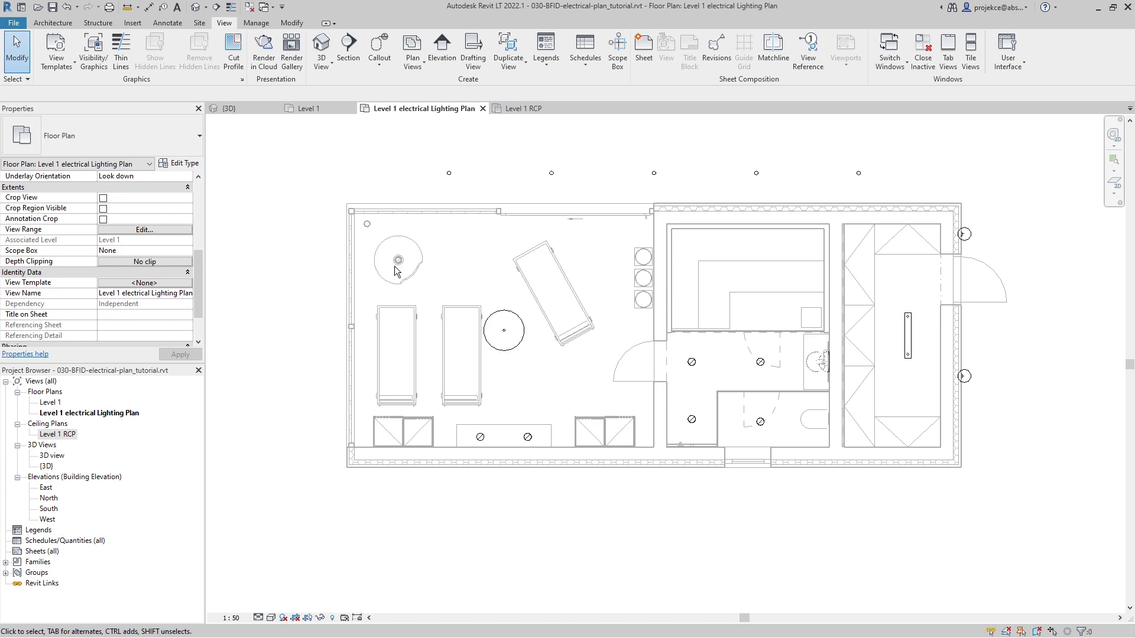
pyautogui.click(94, 50)
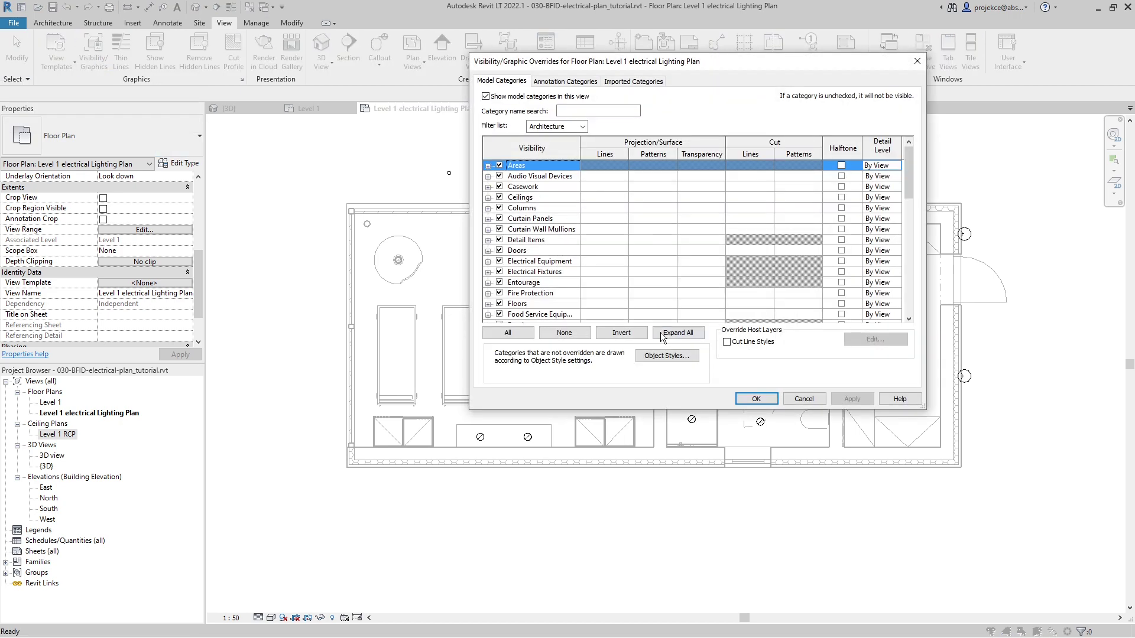
pyautogui.scroll(-3, 543, 234)
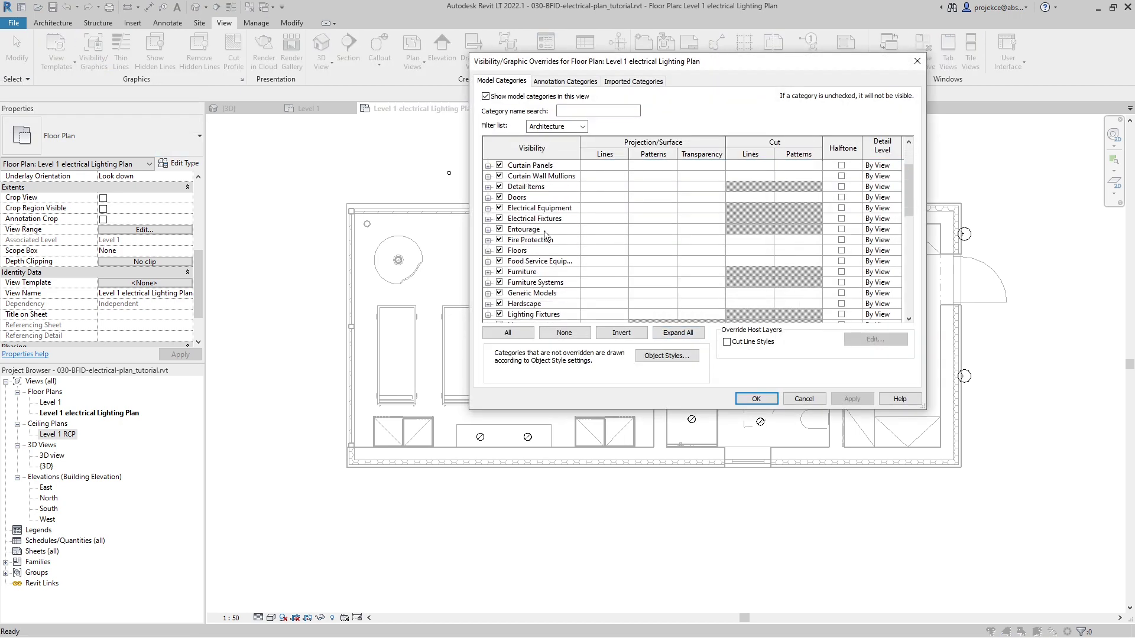
pyautogui.scroll(-1, 543, 232)
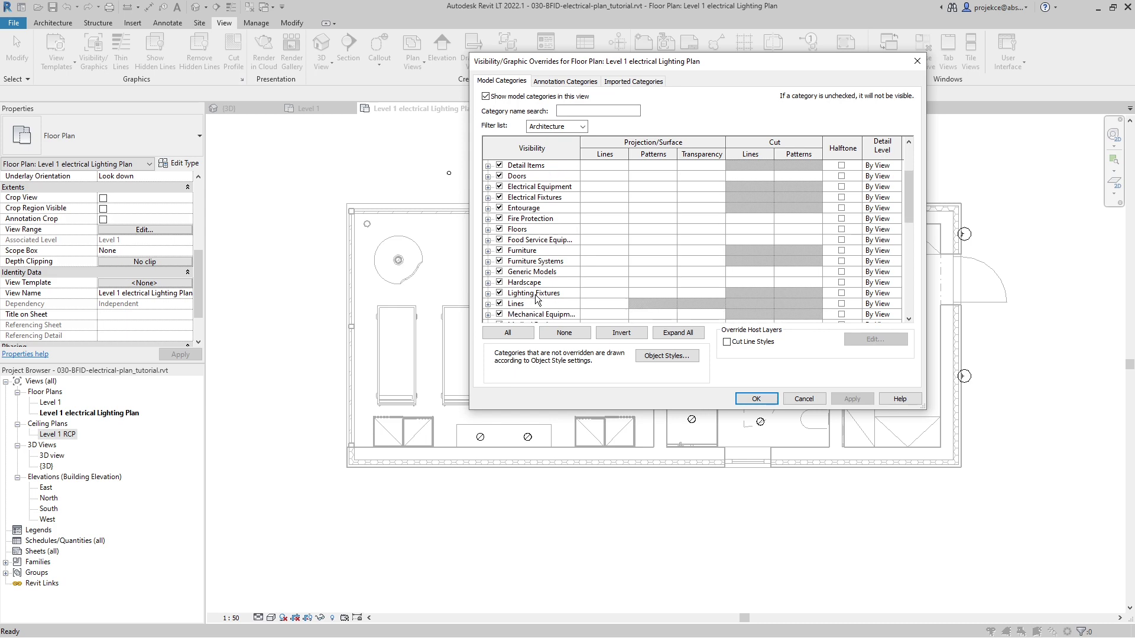
pyautogui.click(602, 293)
pyautogui.click(600, 291)
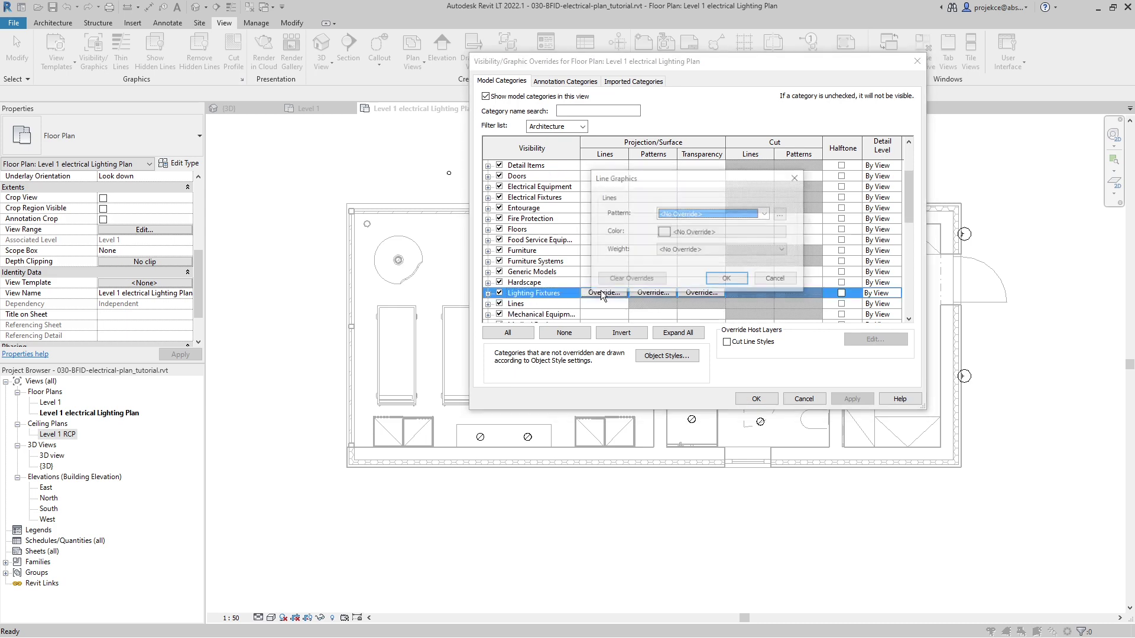
pyautogui.click(676, 233)
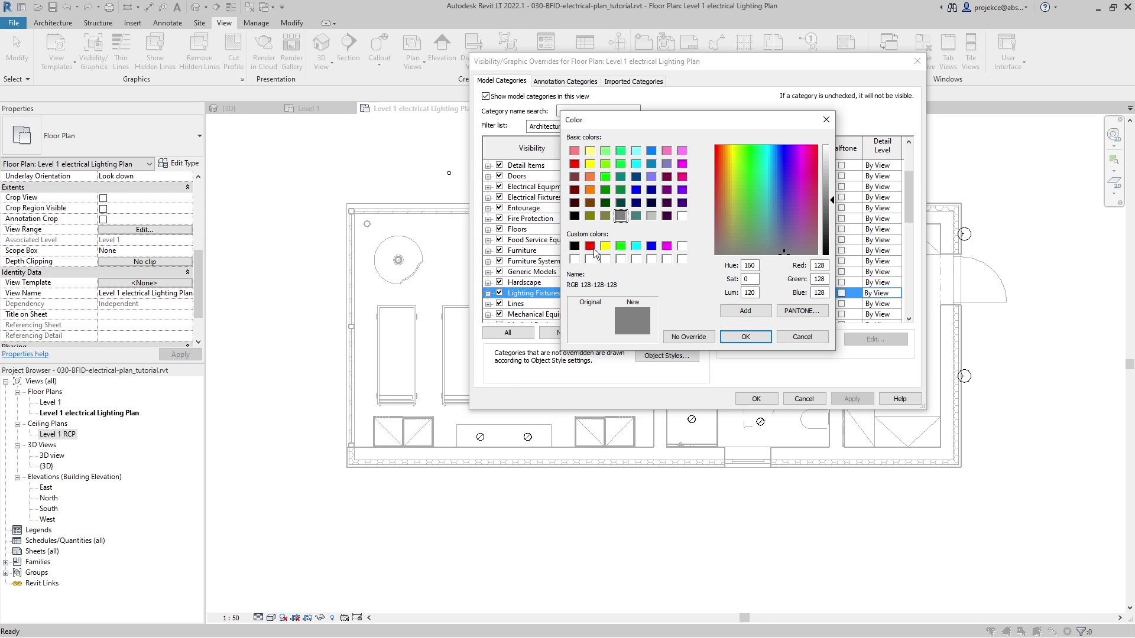
pyautogui.click(590, 245)
pyautogui.click(746, 337)
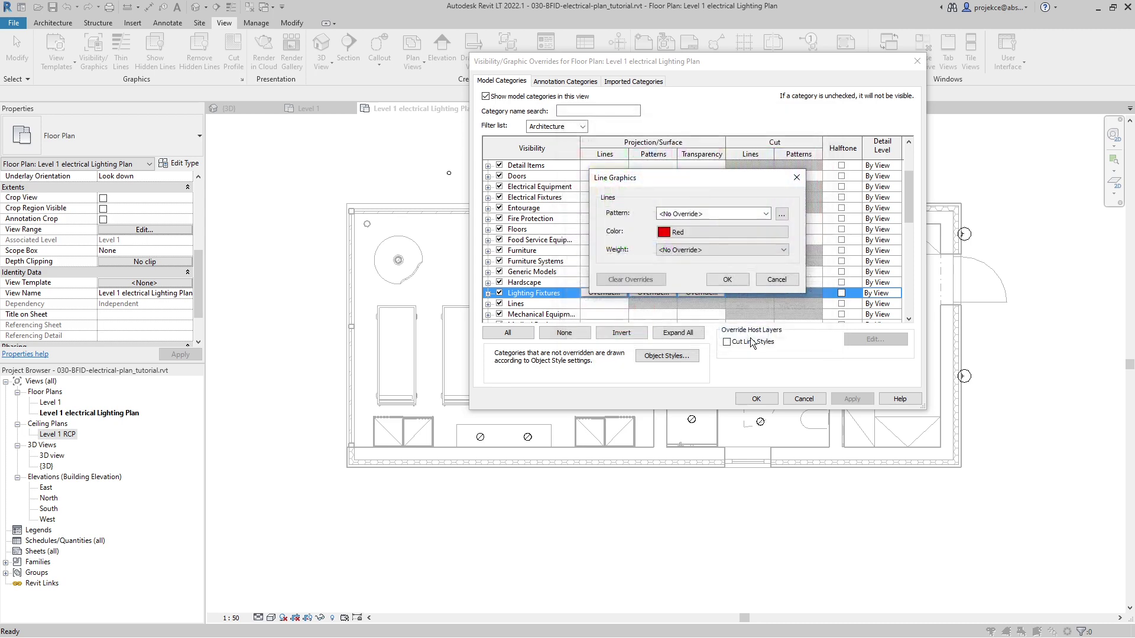
pyautogui.click(723, 279)
pyautogui.click(746, 399)
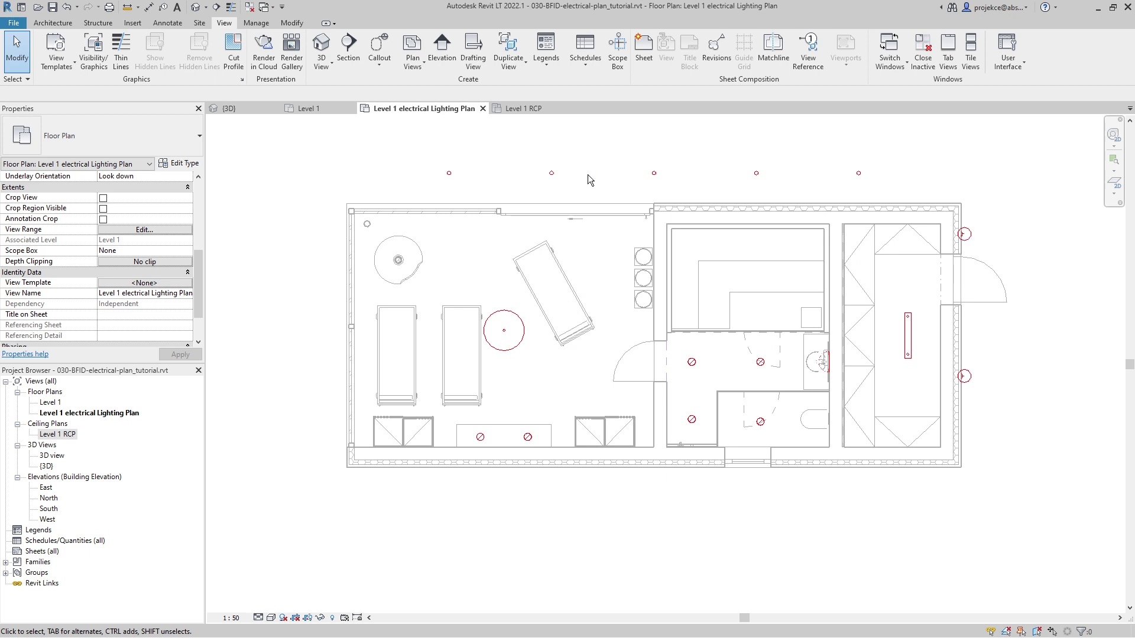
pyautogui.click(537, 356)
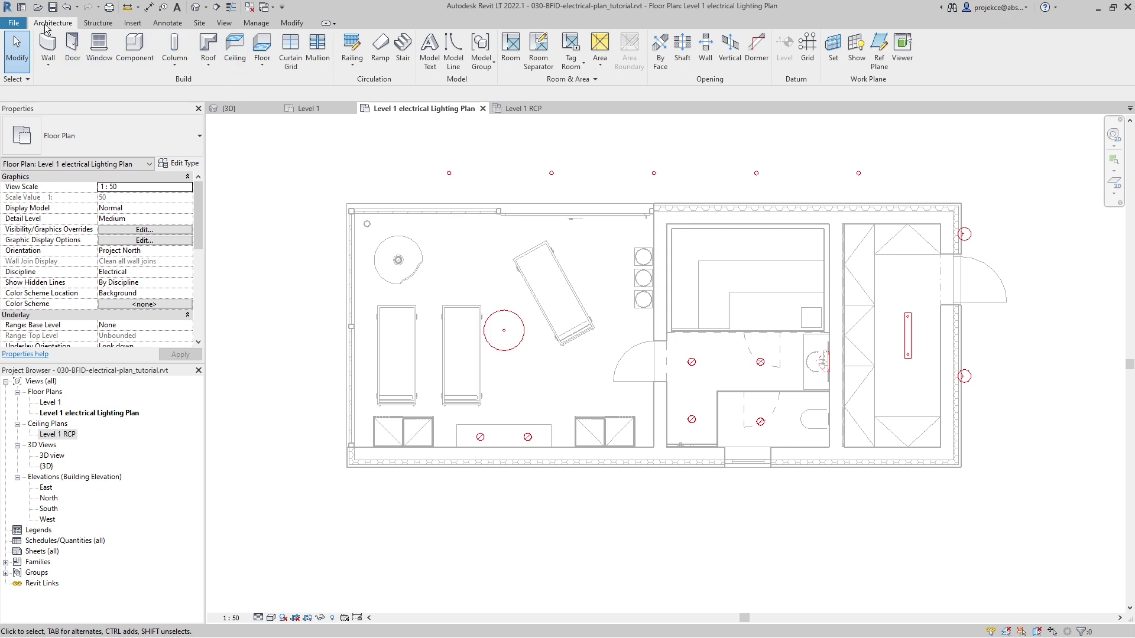
# - Start placing a component and browse the family library to the Terminals folder under Electrical, Architectural, Electrical Power
pyautogui.click(135, 48)
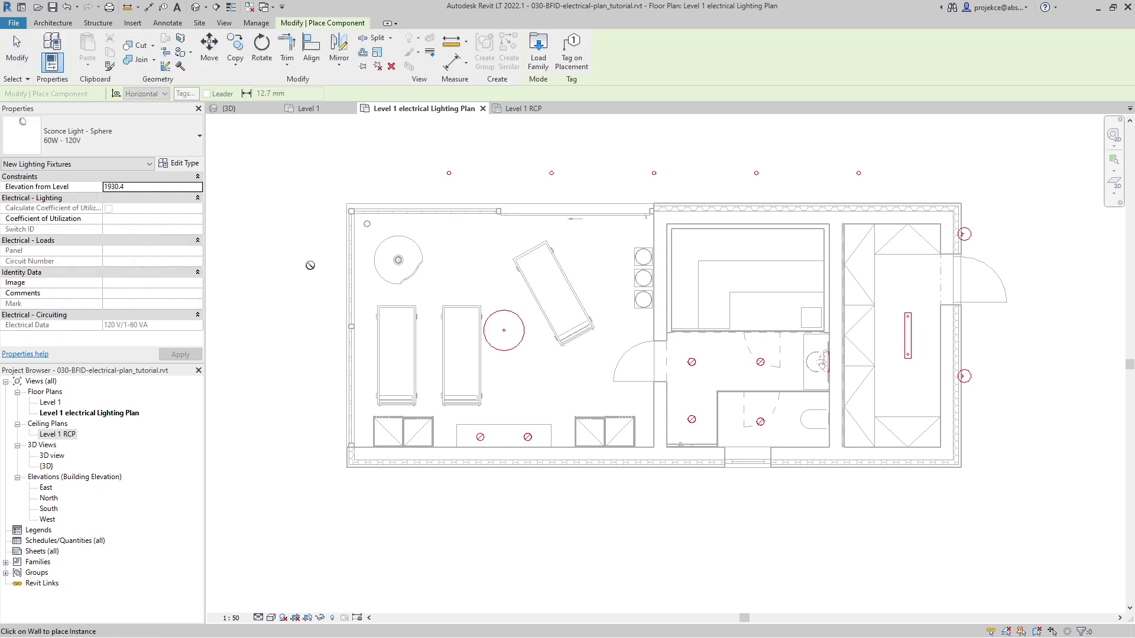
pyautogui.click(538, 54)
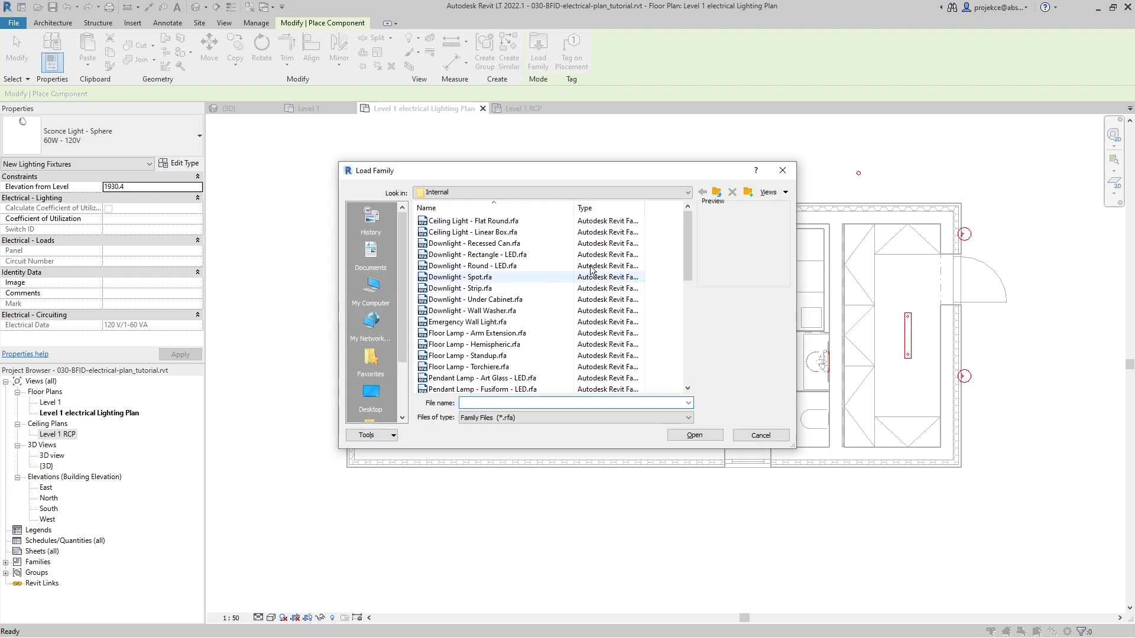
pyautogui.click(715, 192)
pyautogui.click(715, 193)
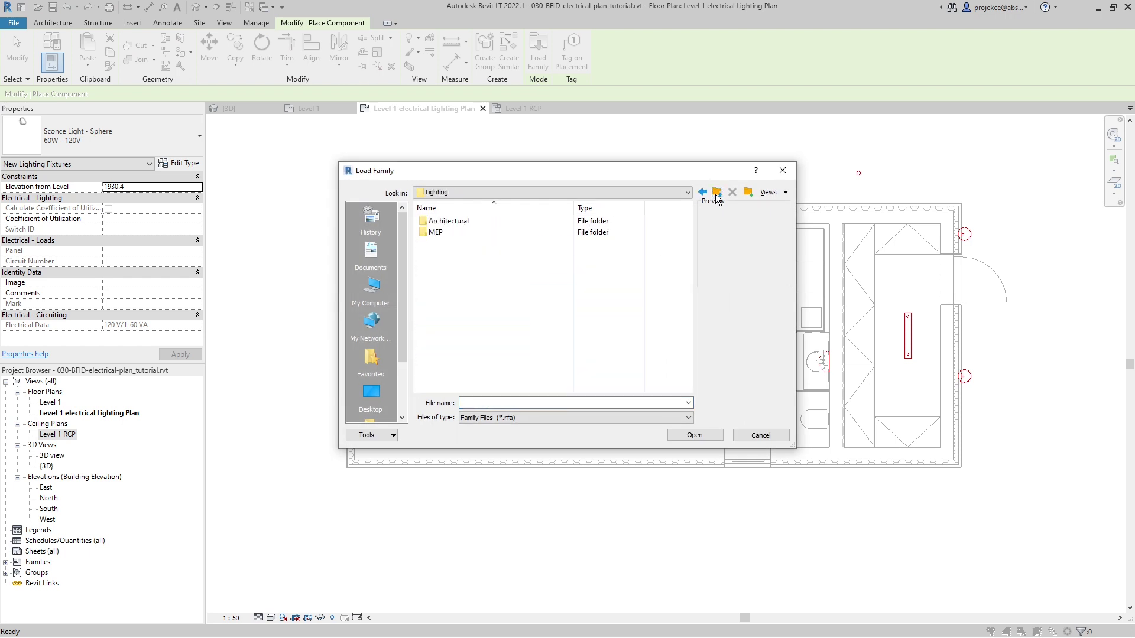
pyautogui.click(715, 193)
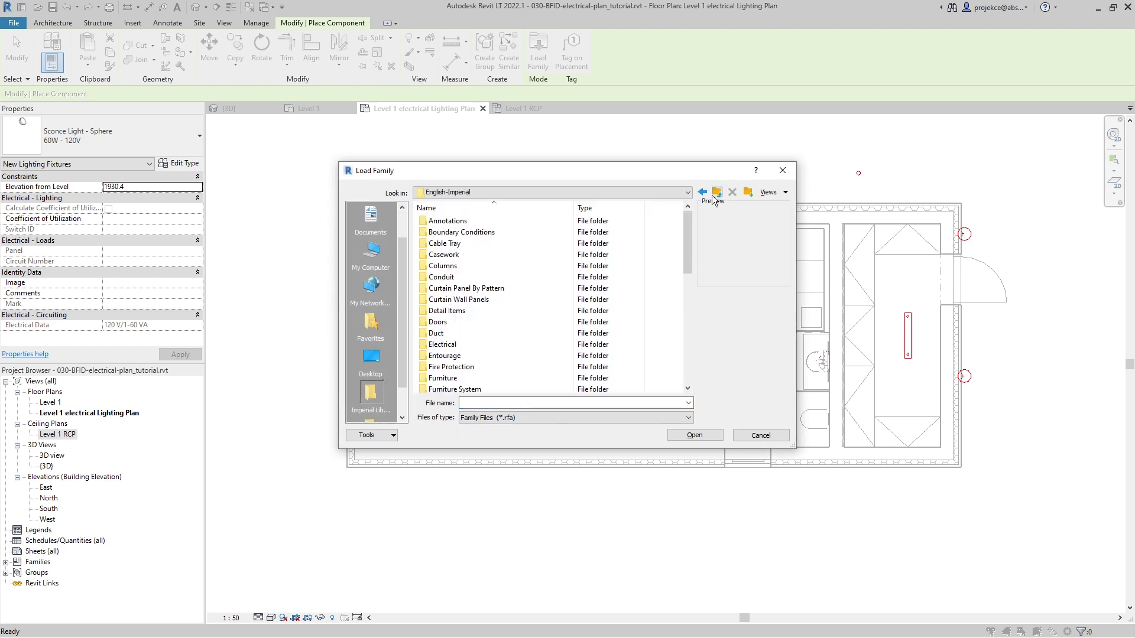
pyautogui.click(451, 348)
pyautogui.doubleClick(450, 346)
pyautogui.doubleClick(466, 222)
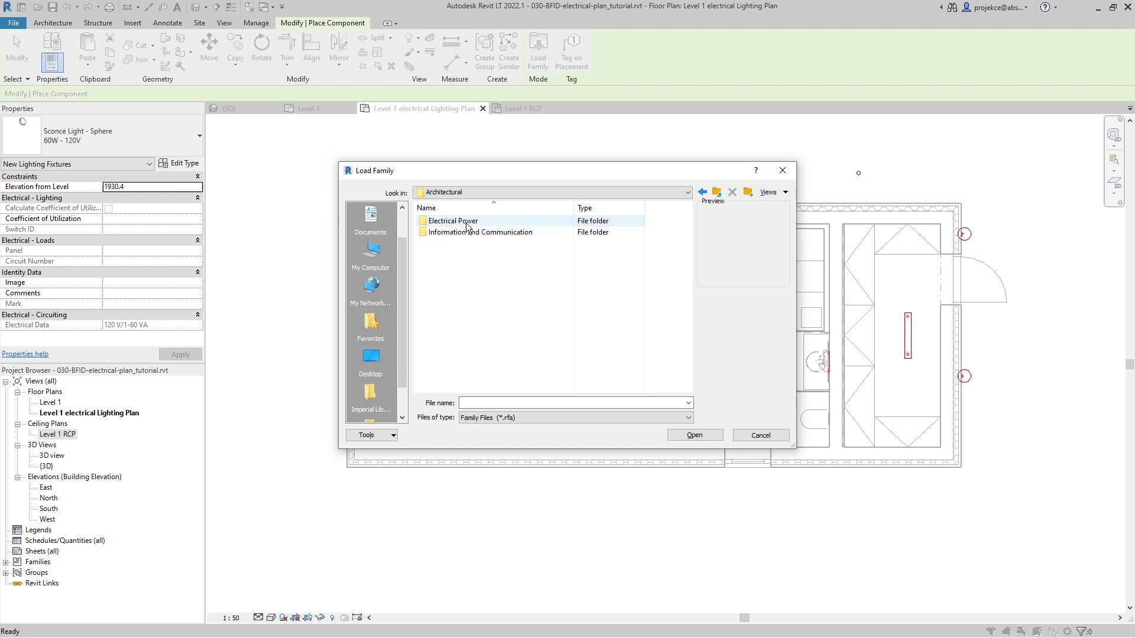
pyautogui.doubleClick(469, 220)
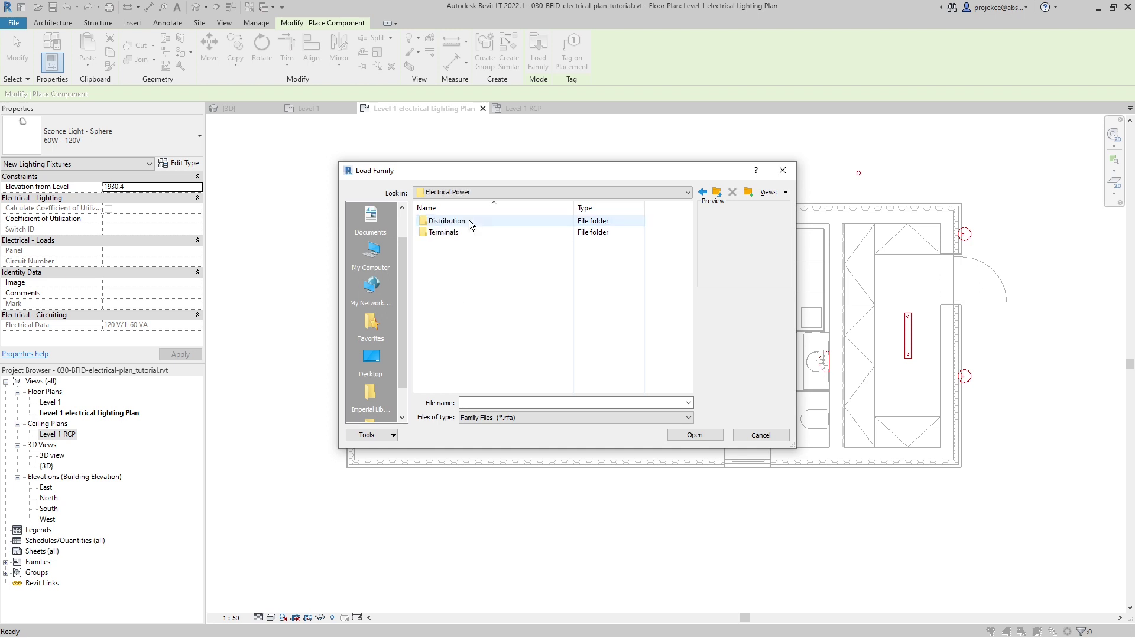
pyautogui.doubleClick(469, 220)
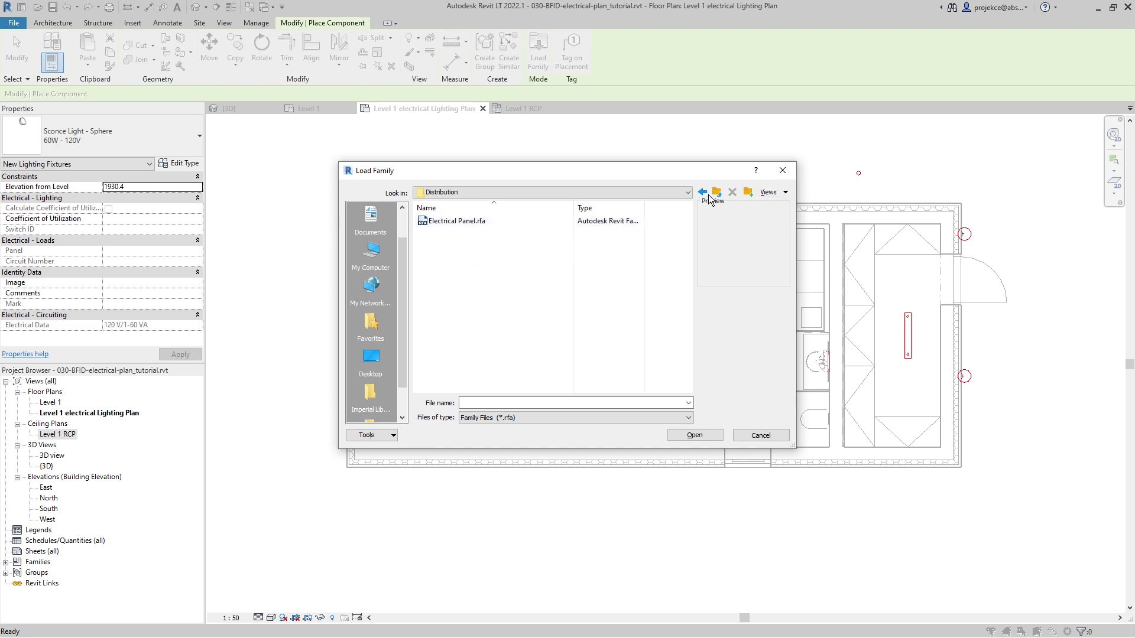
pyautogui.click(717, 193)
pyautogui.doubleClick(448, 232)
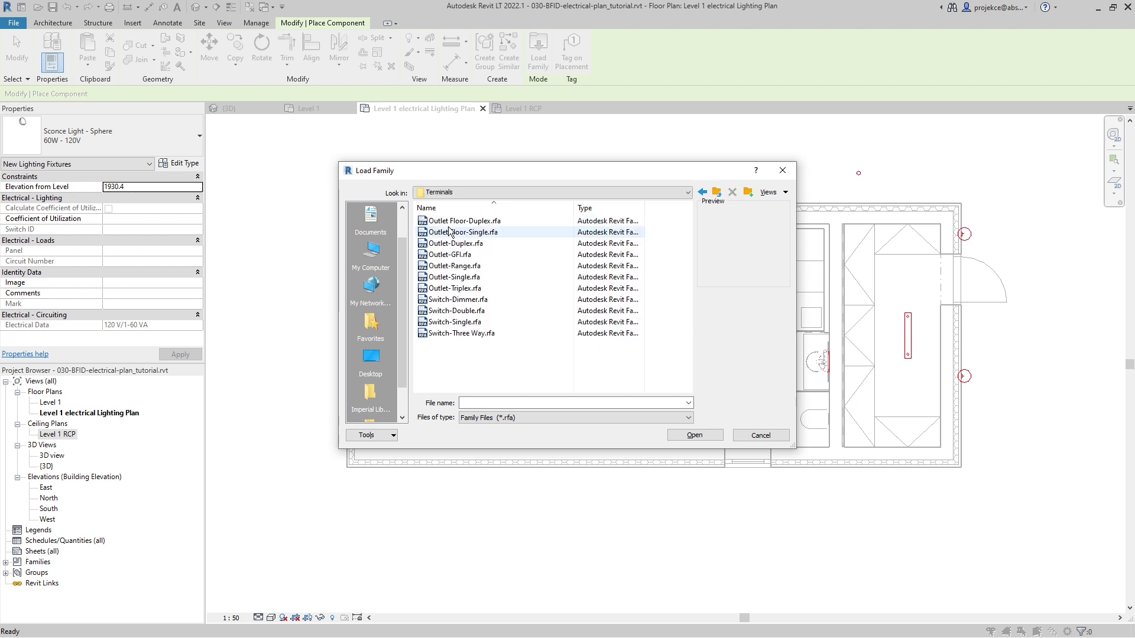
# - Load Switch-Single and place switches inside the bathroom beside its door, on the lounge's upper partition wall, and outside on the upper exterior wall
pyautogui.click(450, 323)
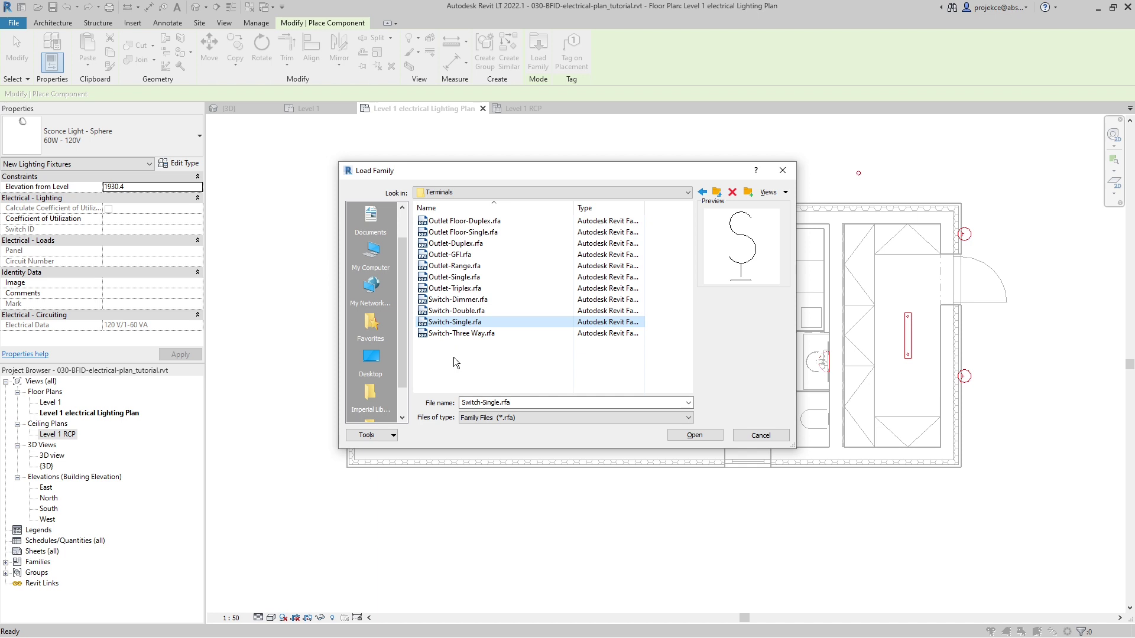
pyautogui.click(697, 435)
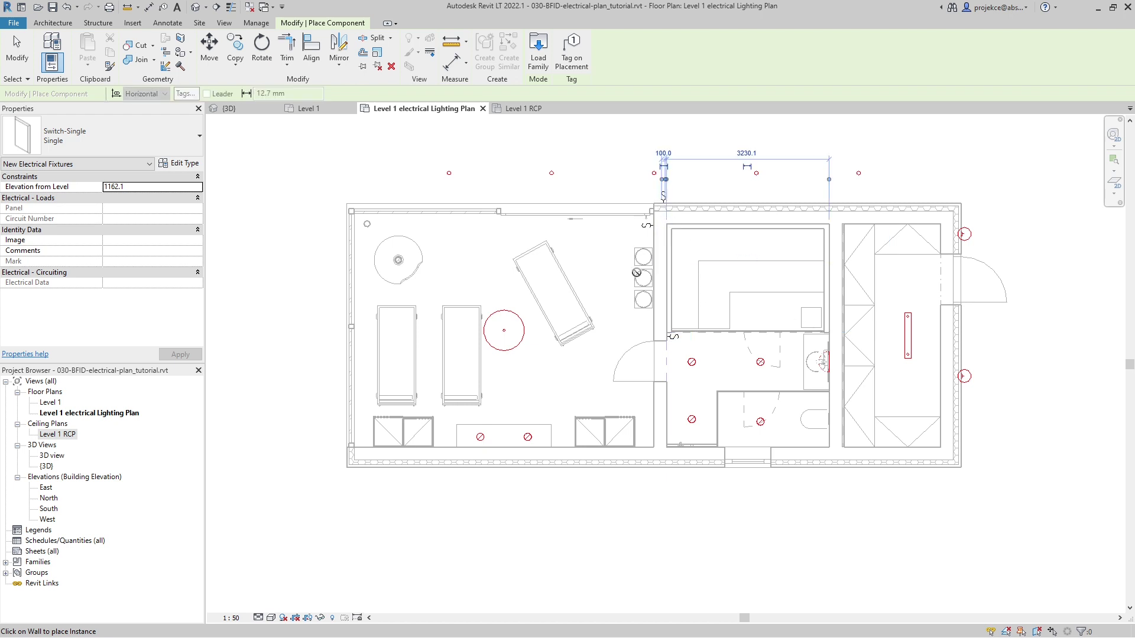
pyautogui.press('Escape')
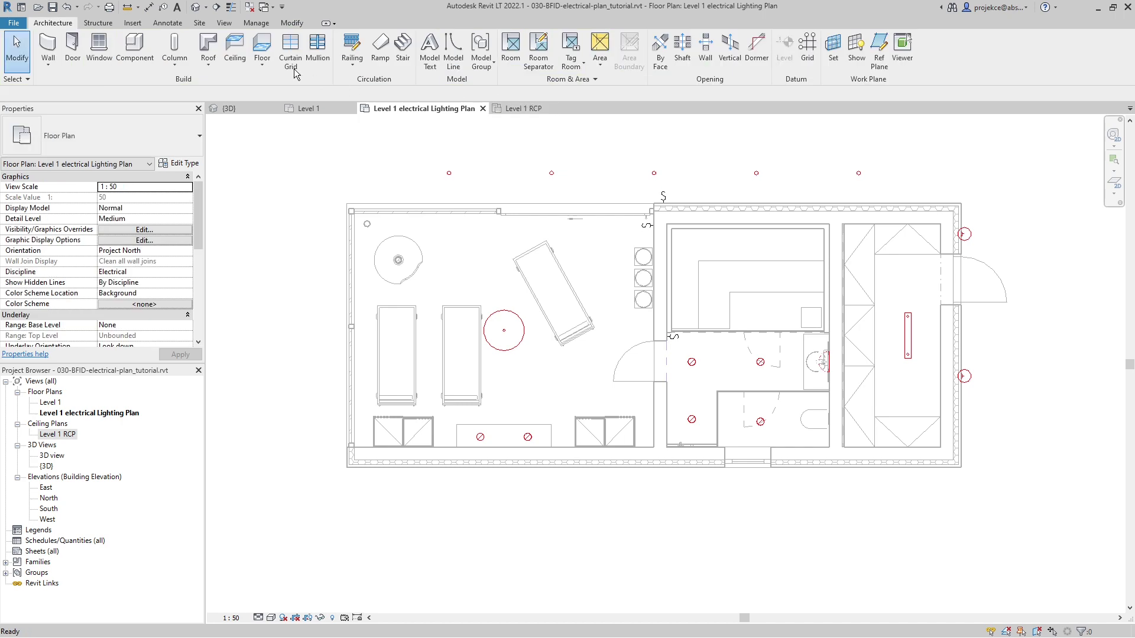
# - Load the Switch-Double family and place one double switch on the lounge side of the partition wall, just above the bathroom door
pyautogui.click(538, 51)
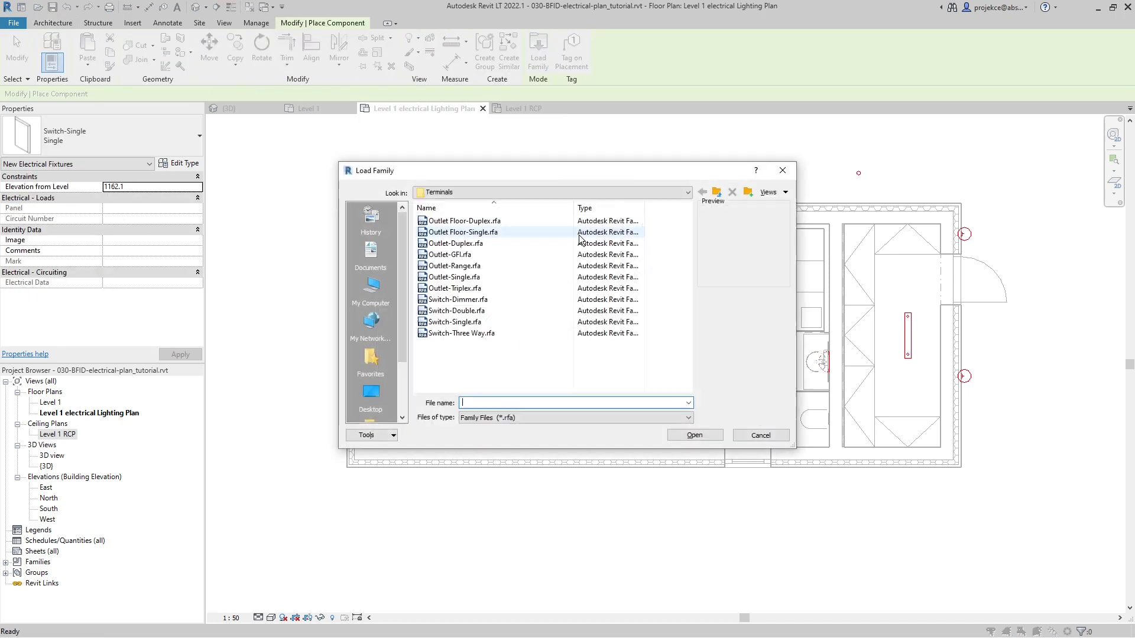
pyautogui.click(456, 310)
pyautogui.click(695, 435)
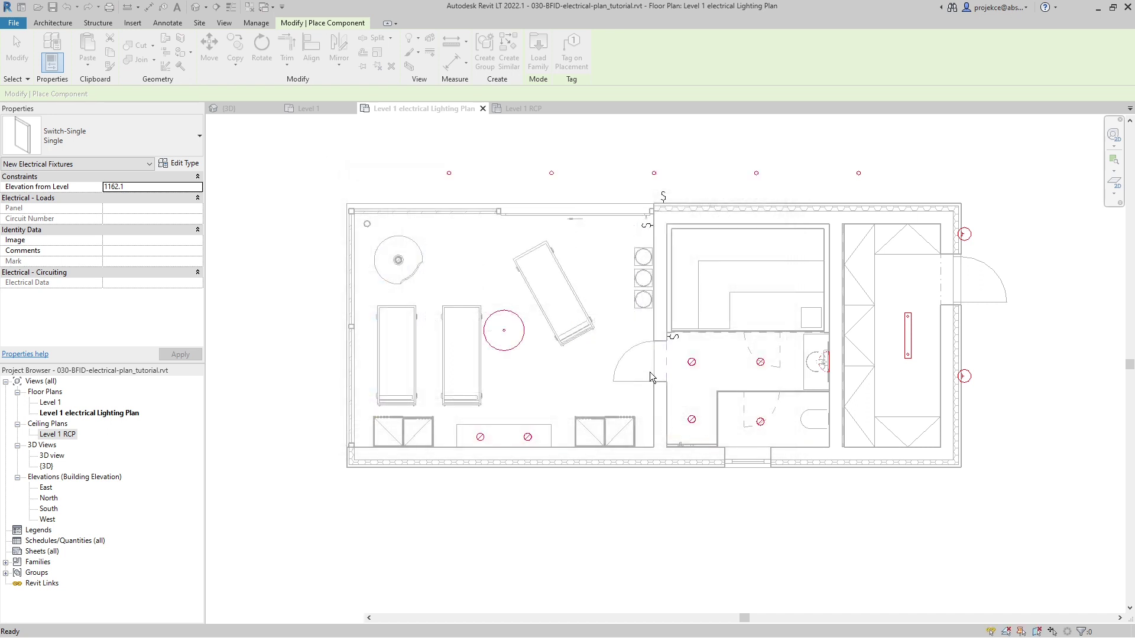
pyautogui.click(650, 336)
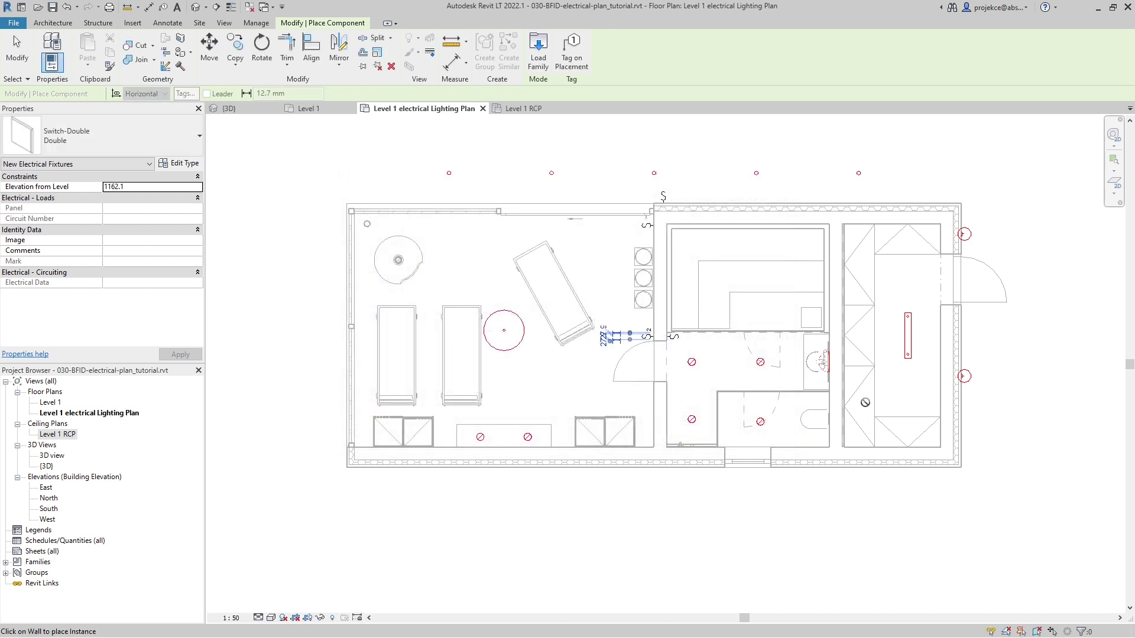
pyautogui.press('Escape')
pyautogui.press('Escape')
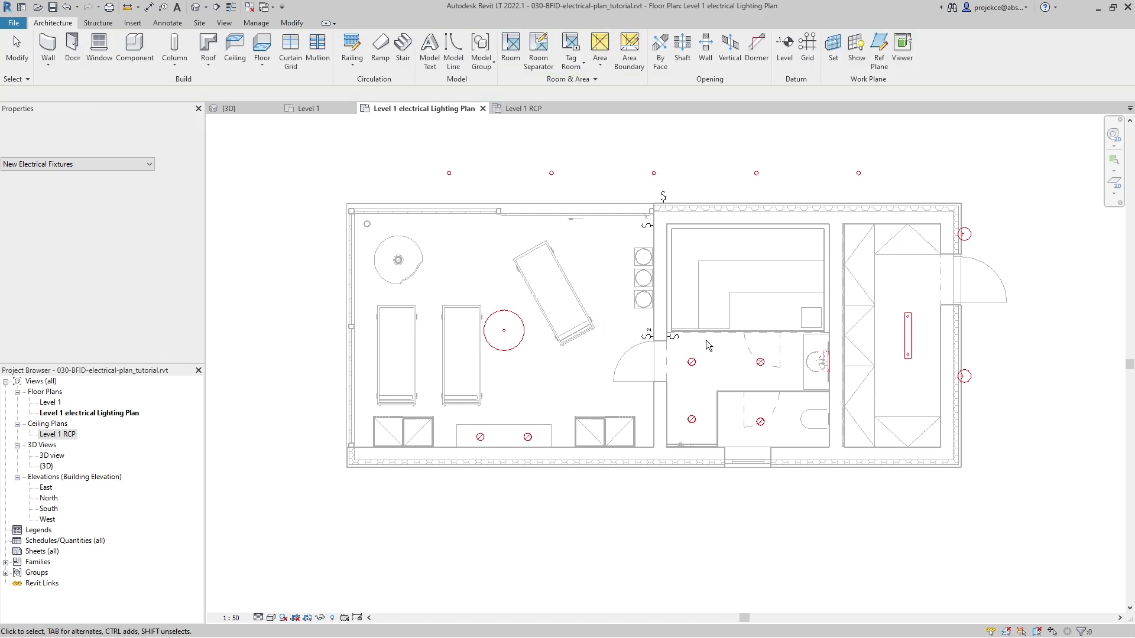
# - Create similar single switches from the bathroom one: one outside above the entrance door and one inside the entrance room below that door
pyautogui.click(676, 335)
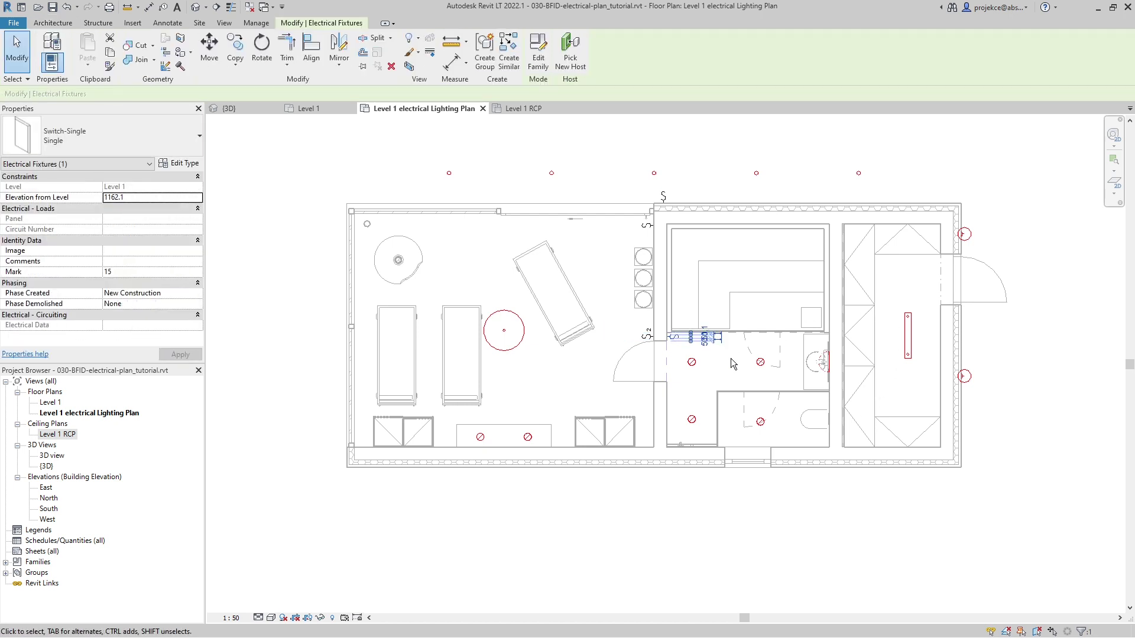
pyautogui.press('c')
pyautogui.press('s')
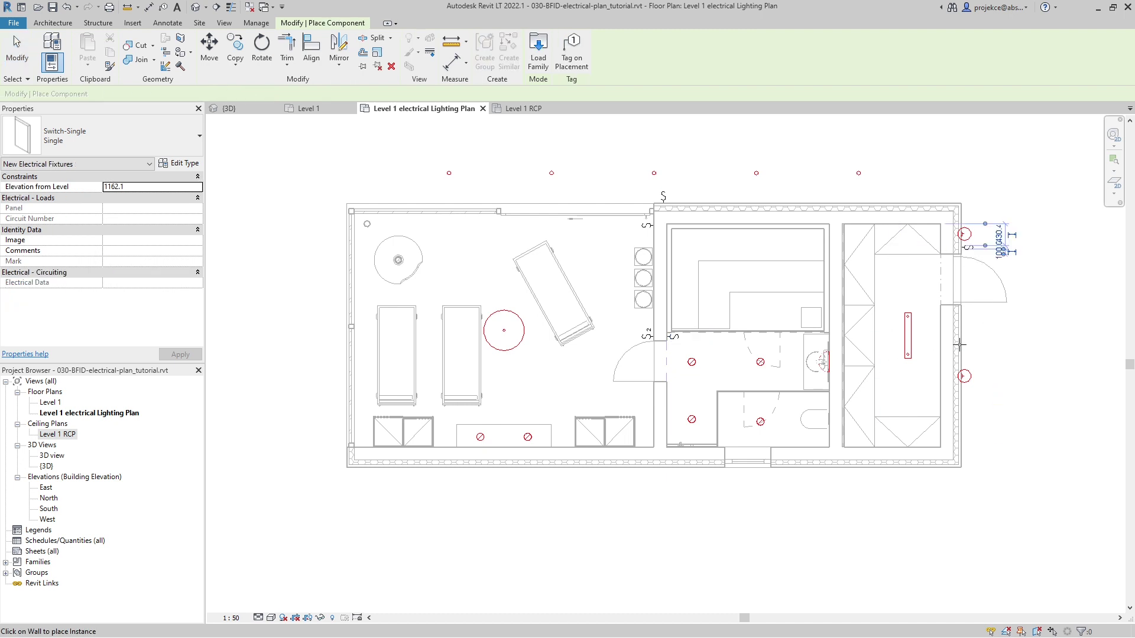
pyautogui.click(934, 312)
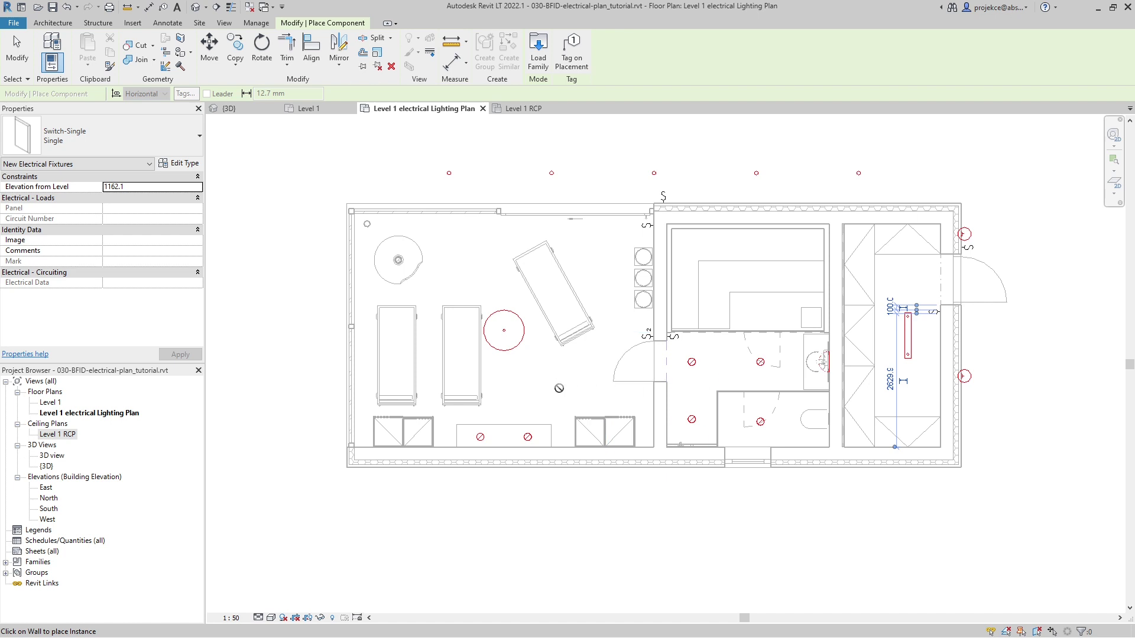
pyautogui.press('Escape')
pyautogui.press('Escape')
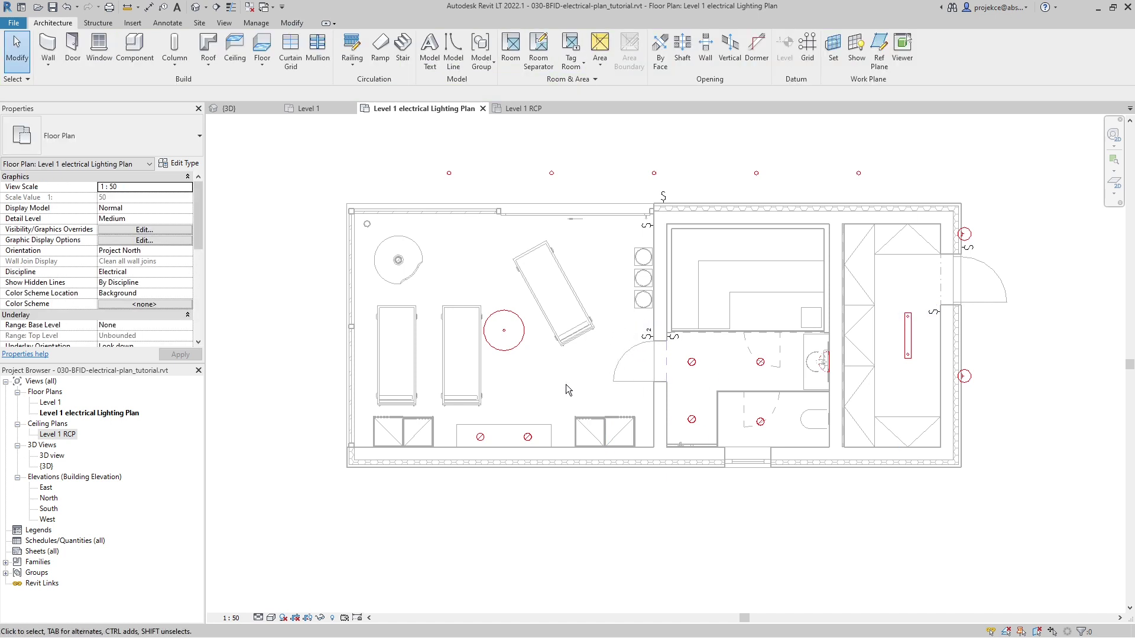
# - Place one more Switch-Single on the bathroom wall just above the washbasin and finish placing switches
pyautogui.press('Return')
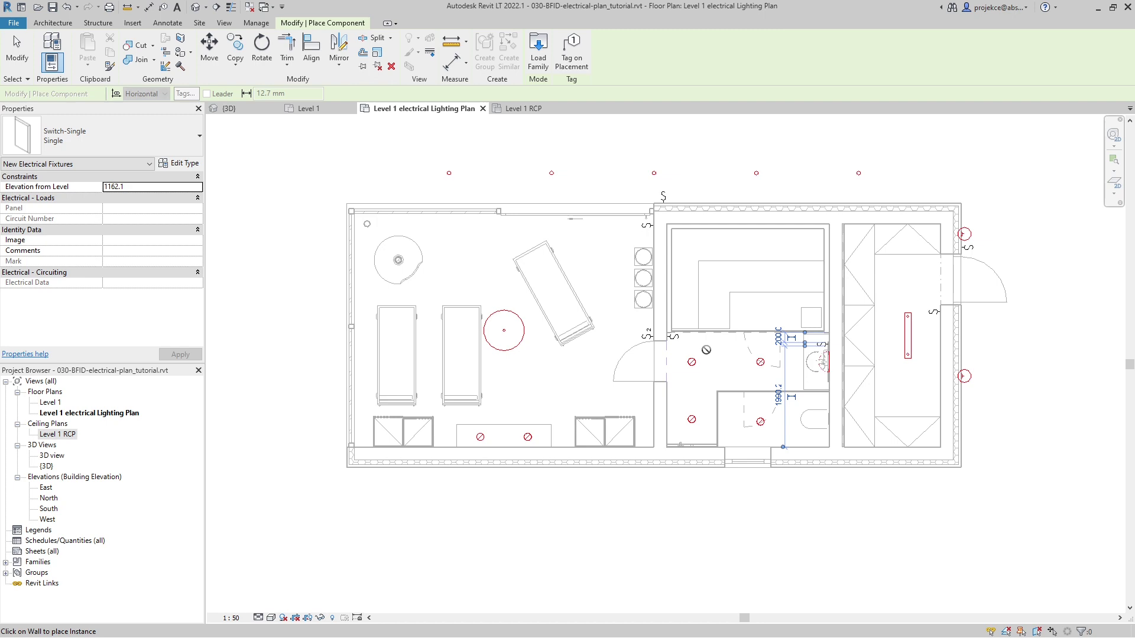
pyautogui.press('Escape')
pyautogui.press('Escape')
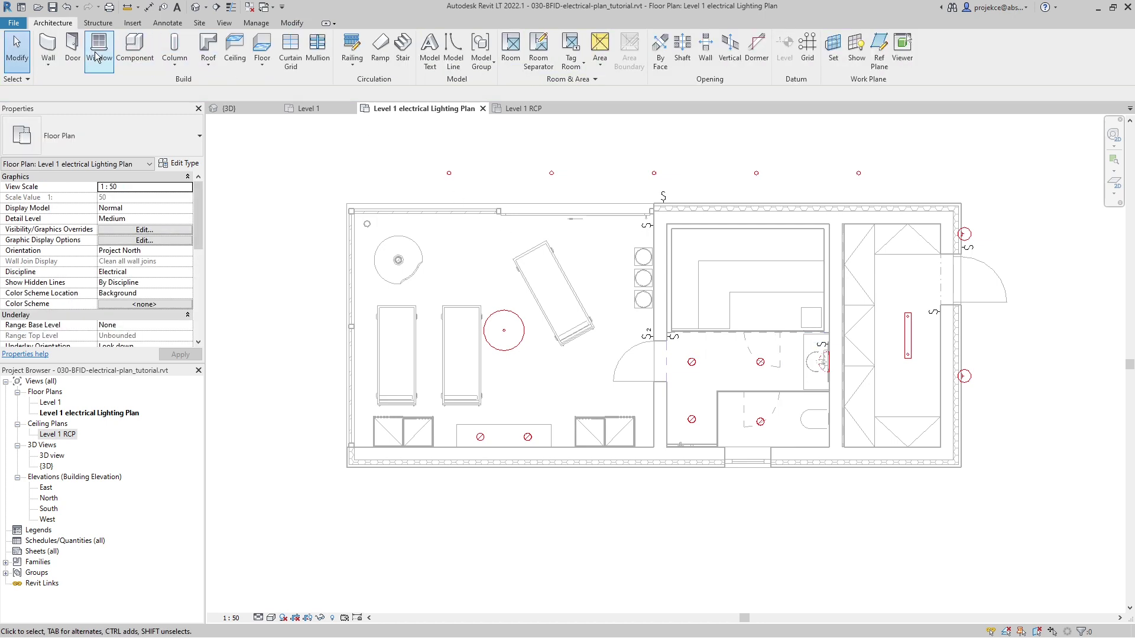
# - Load Outlet-Single and place outlets beside the switches on the lounge's upper partition wall, outside on the upper exterior wall, and inside the entrance room
pyautogui.click(134, 47)
pyautogui.click(540, 45)
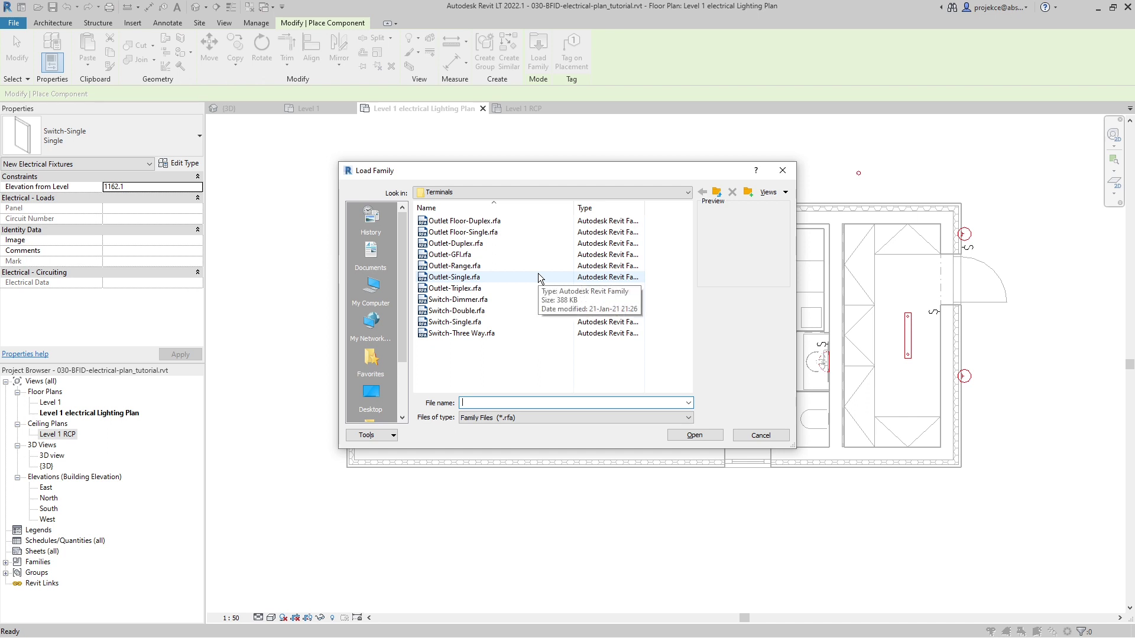
pyautogui.click(467, 277)
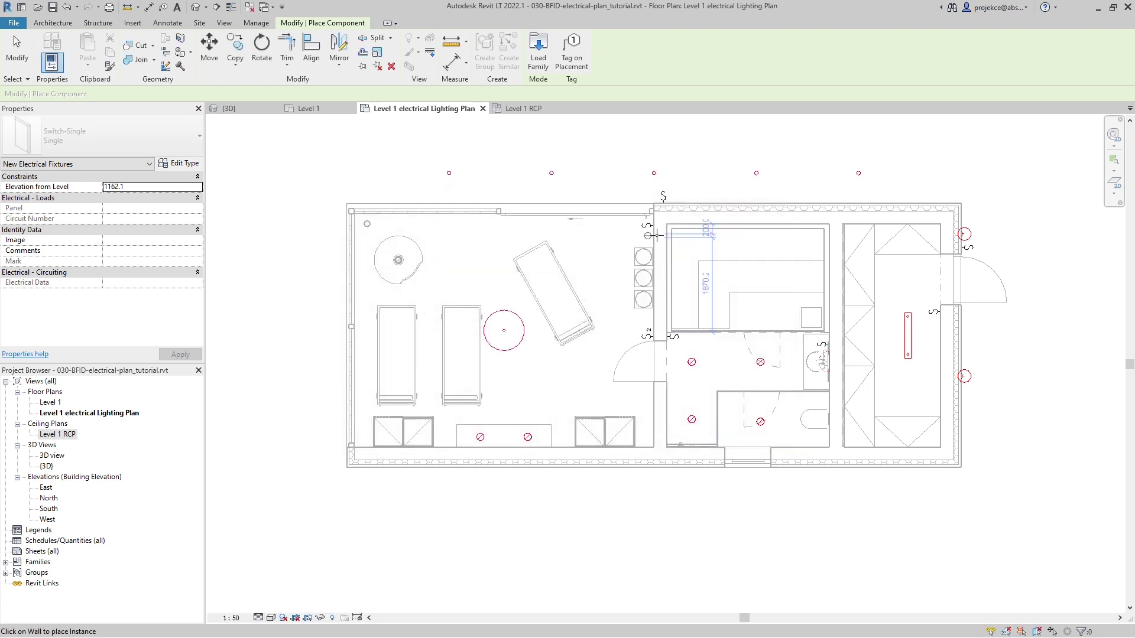
pyautogui.click(654, 235)
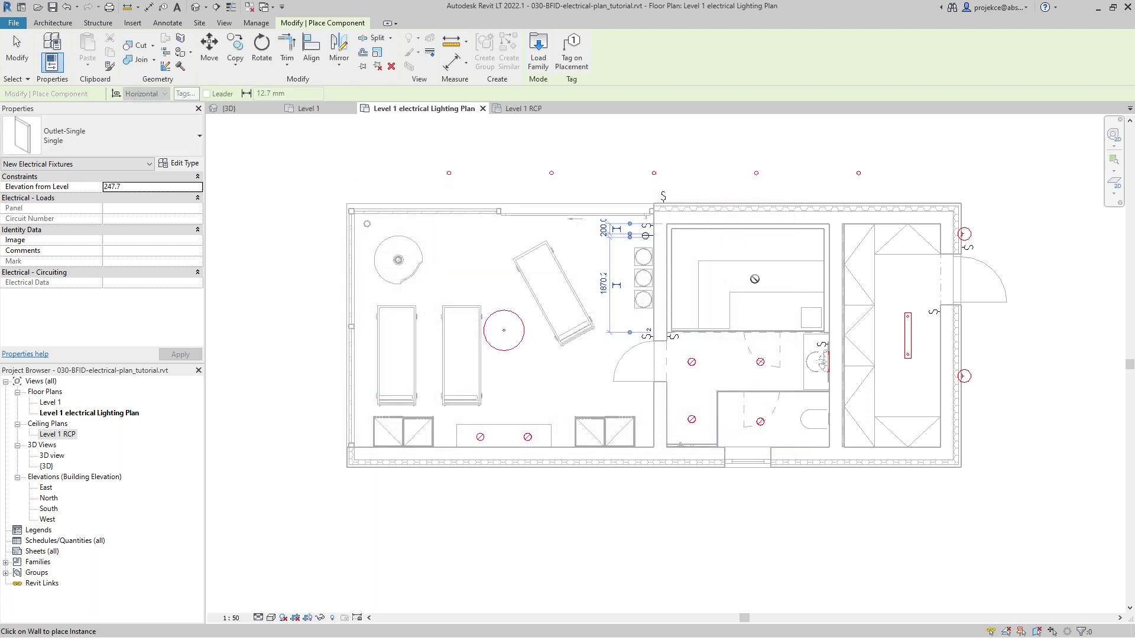
pyautogui.click(673, 197)
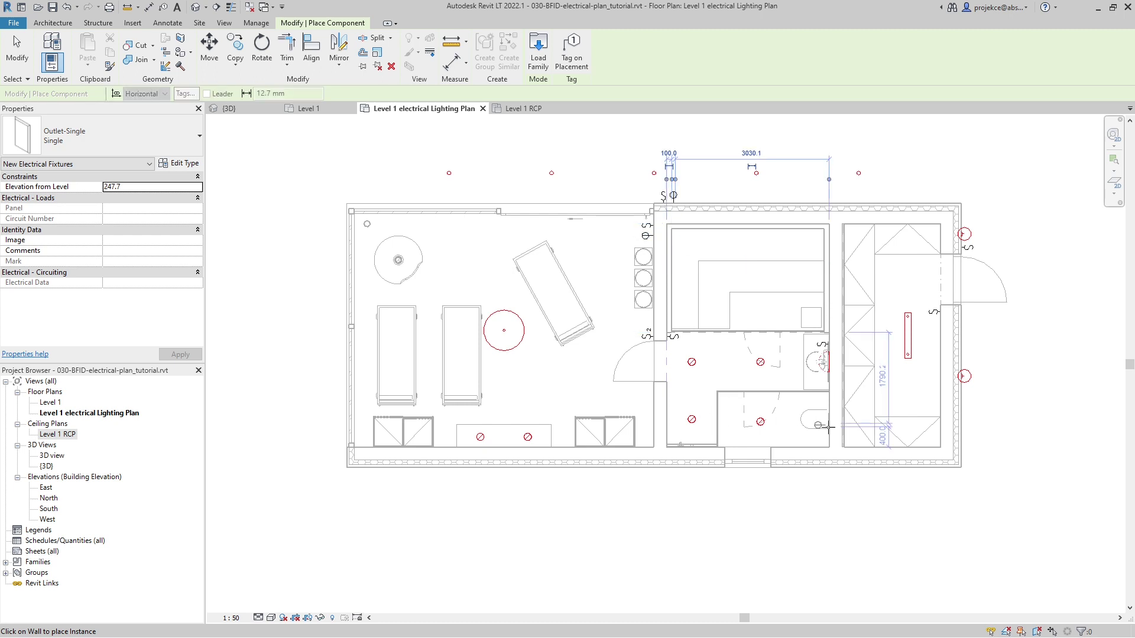
pyautogui.click(937, 322)
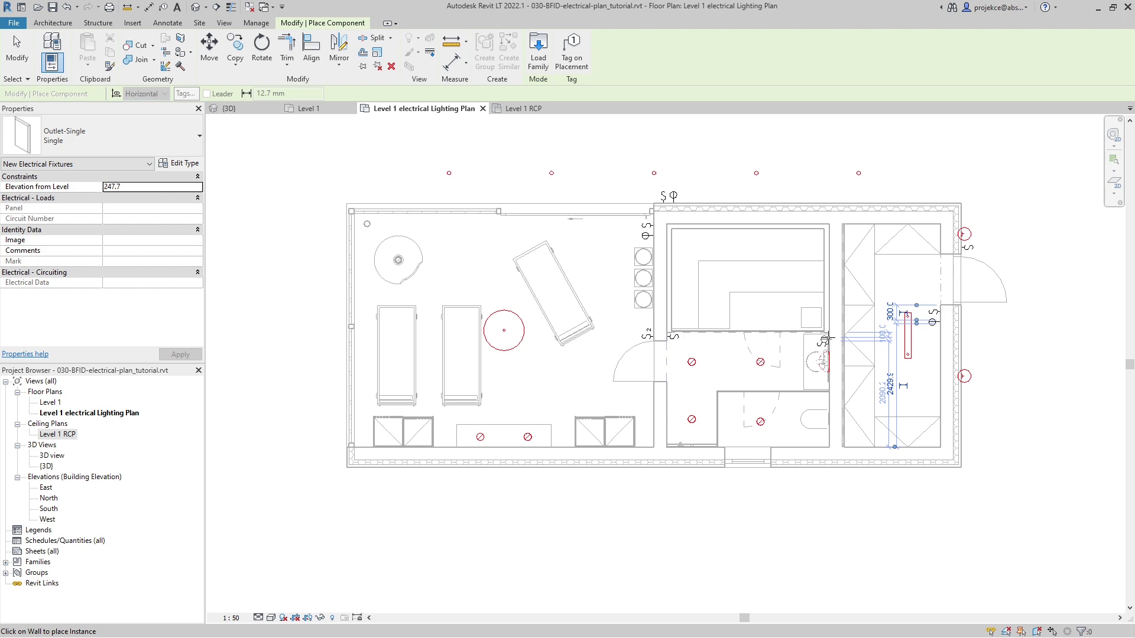
# - Load the Outlet-GFI family and place one outlet beside the switch above the bathroom washbasin
pyautogui.click(537, 50)
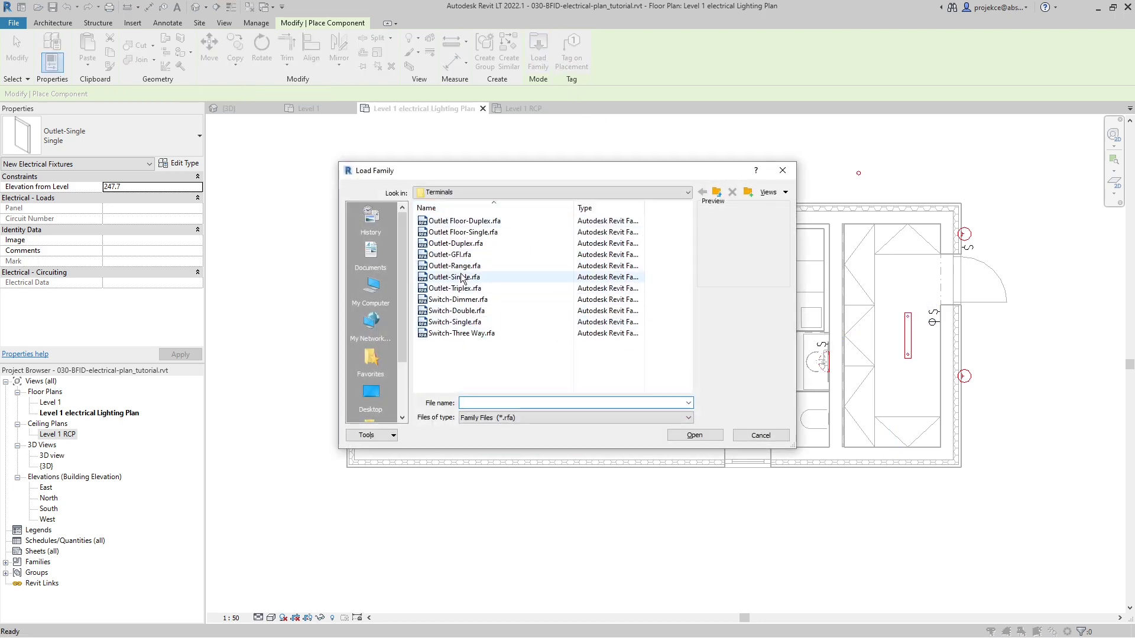
pyautogui.click(450, 255)
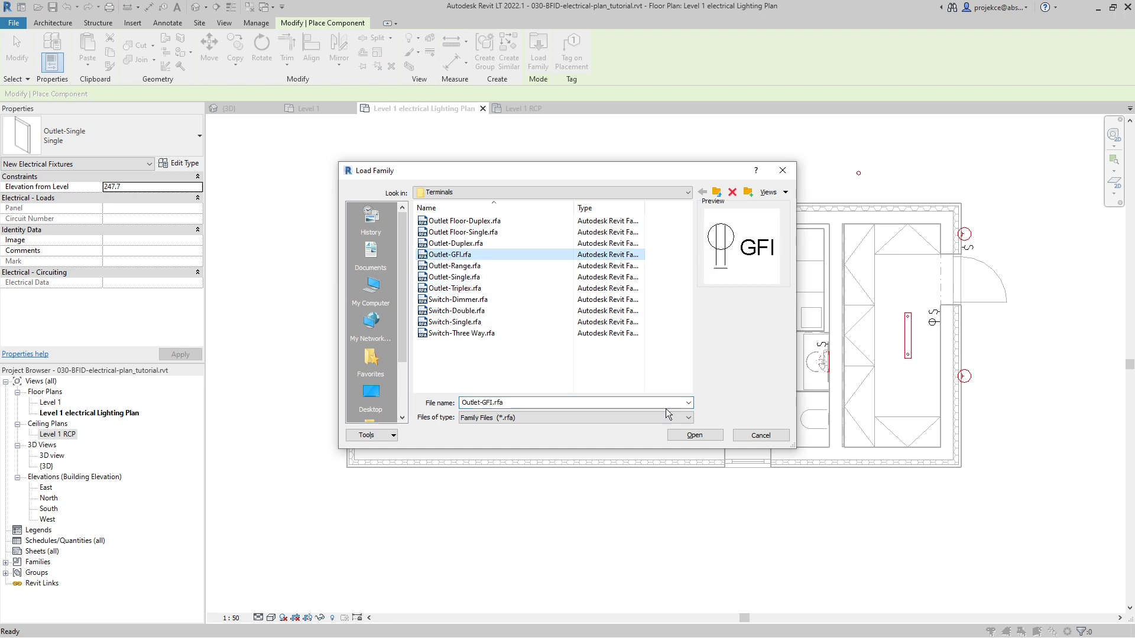
pyautogui.click(694, 435)
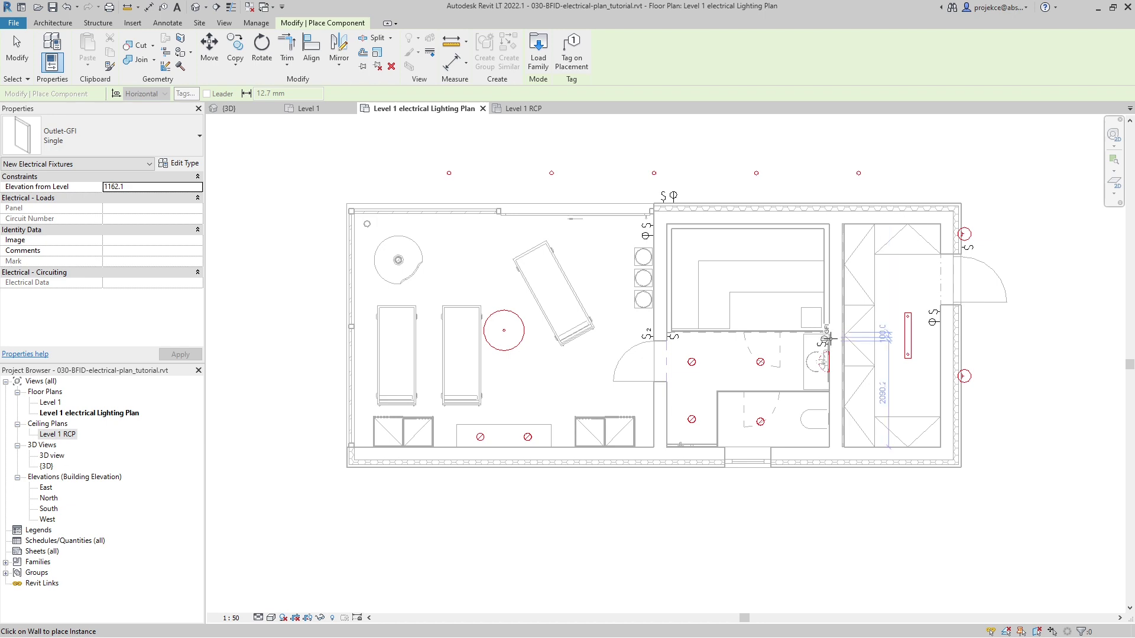
pyautogui.scroll(2, 828, 338)
pyautogui.click(825, 337)
pyautogui.scroll(-2, 825, 337)
pyautogui.press('Escape')
pyautogui.press('Escape')
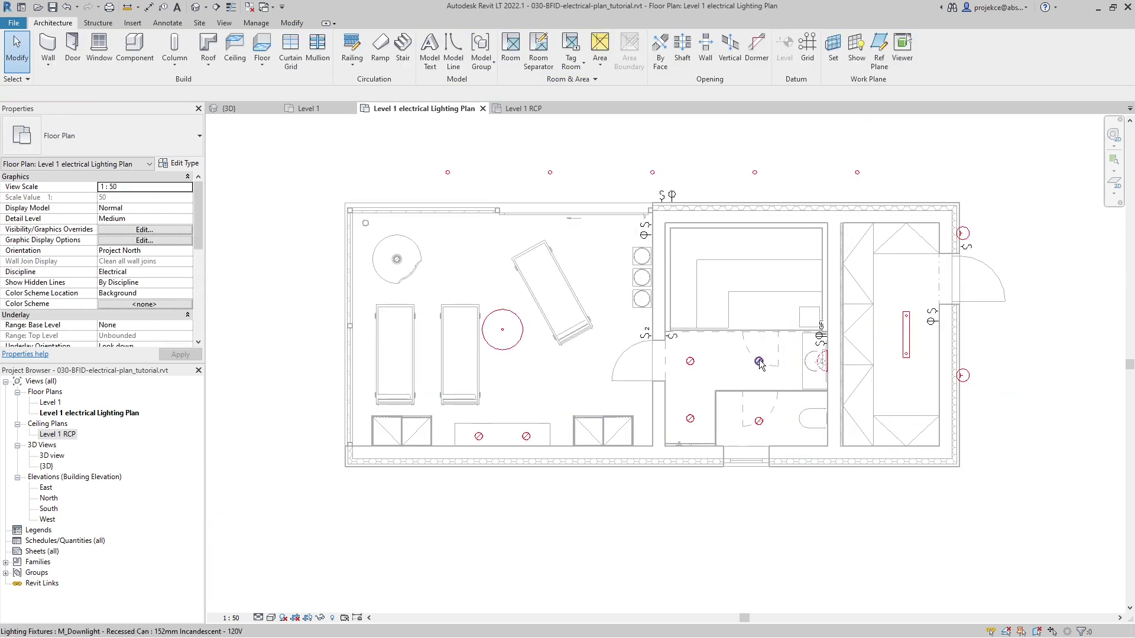
# - Create similar single outlets from the exterior one and place them in the two lower corners of the lounge
pyautogui.moveTo(658, 371); pyautogui.dragTo(630, 369, button='middle')
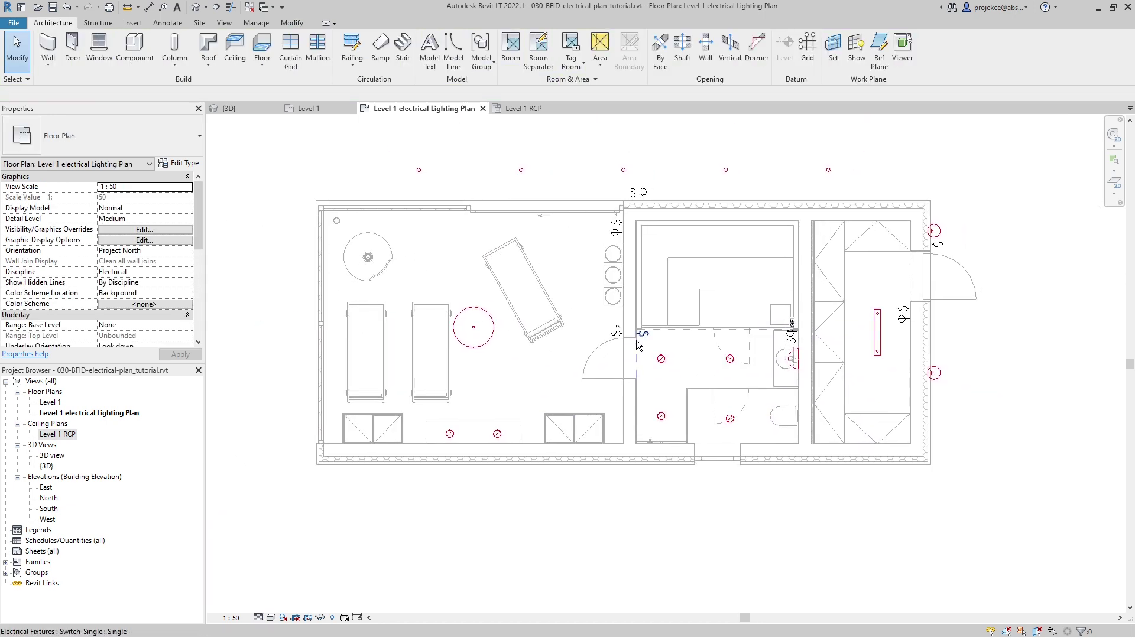
pyautogui.click(640, 192)
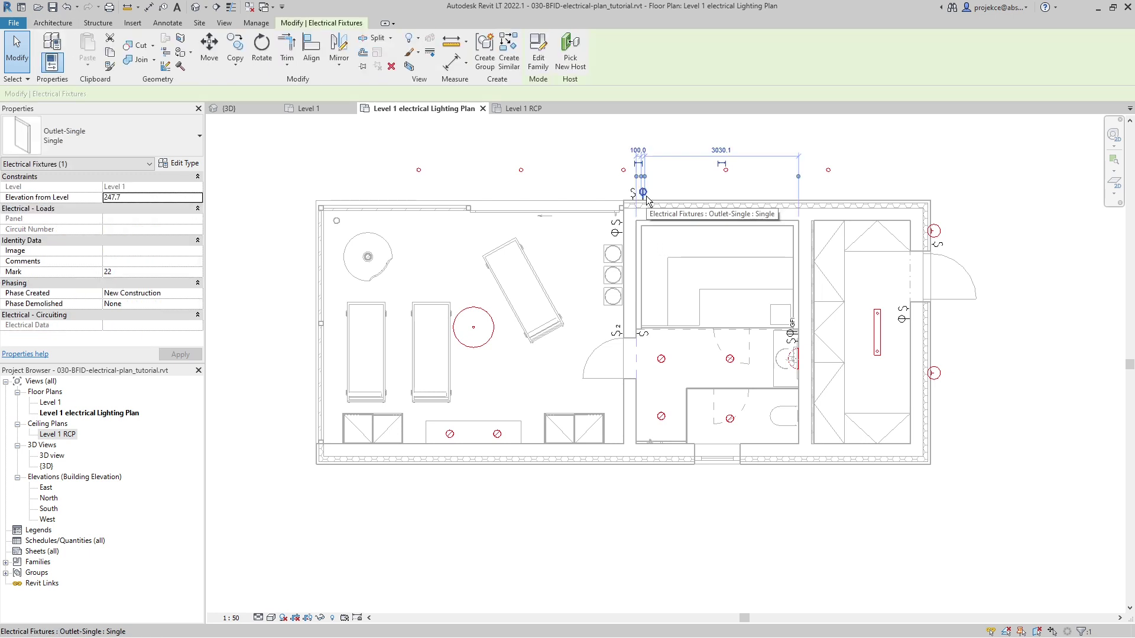
pyautogui.press('c')
pyautogui.press('s')
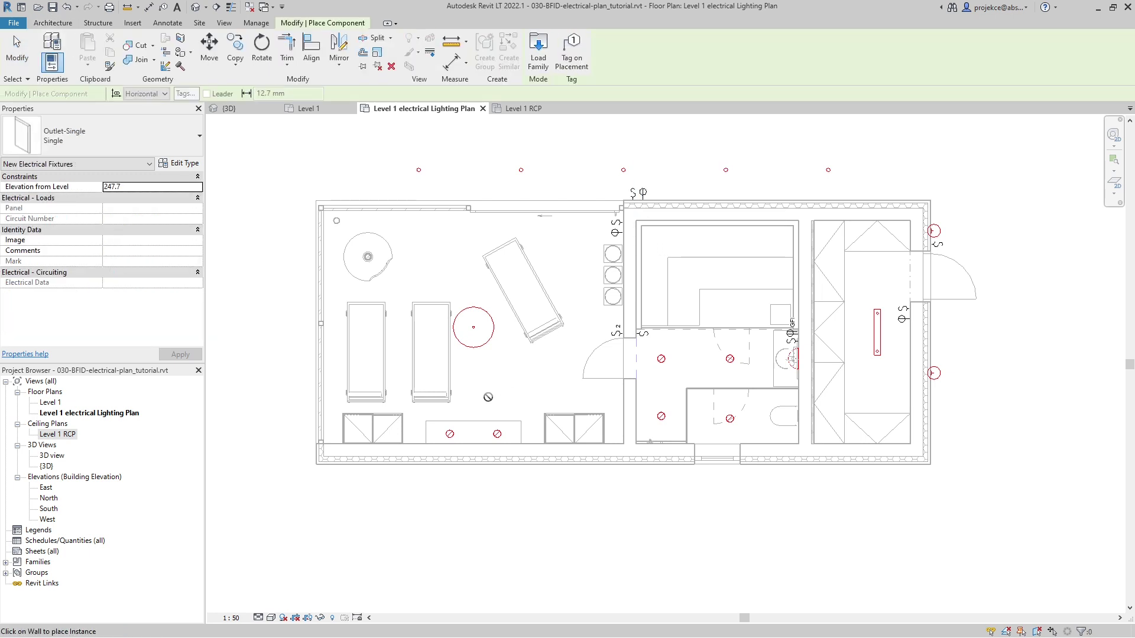
pyautogui.click(331, 437)
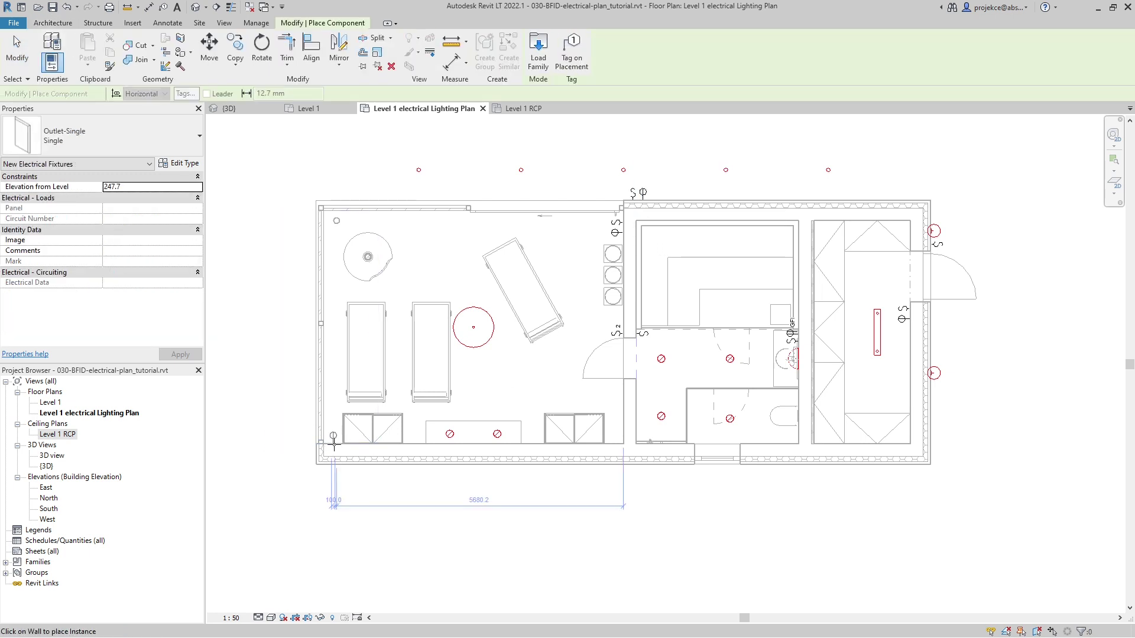
pyautogui.click(612, 440)
pyautogui.press('Escape')
pyautogui.press('Escape')
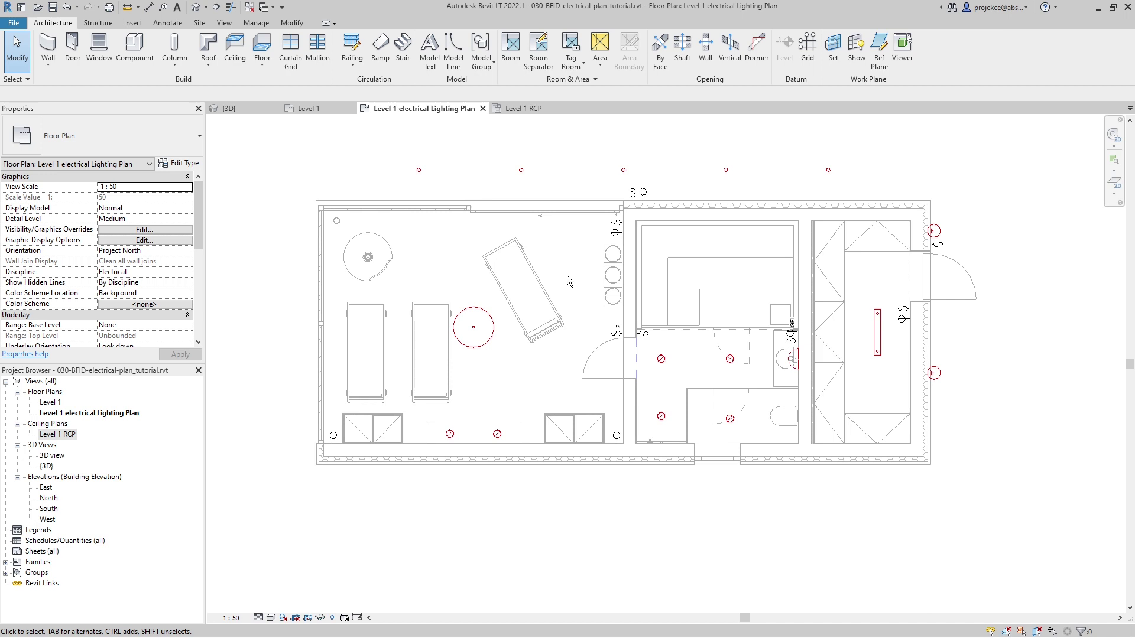
# - Open Outlet-GFI.rfa from the desktop families folder in File Explorer and load it into the project, overwriting the existing version
pyautogui.hotkey('alt', 'Tab')
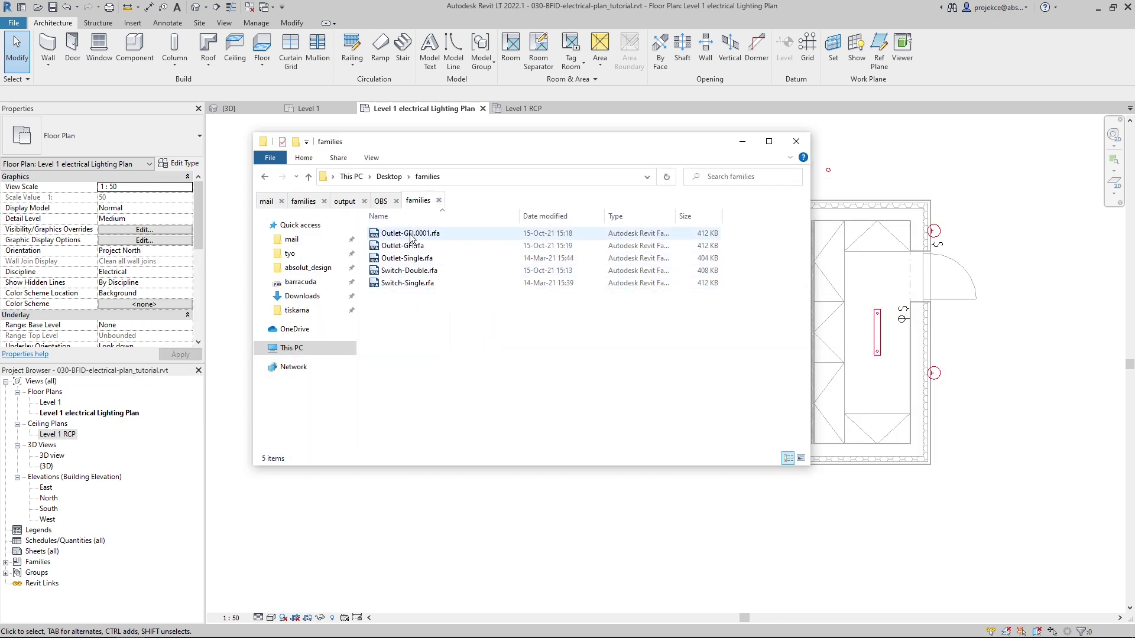
pyautogui.doubleClick(402, 245)
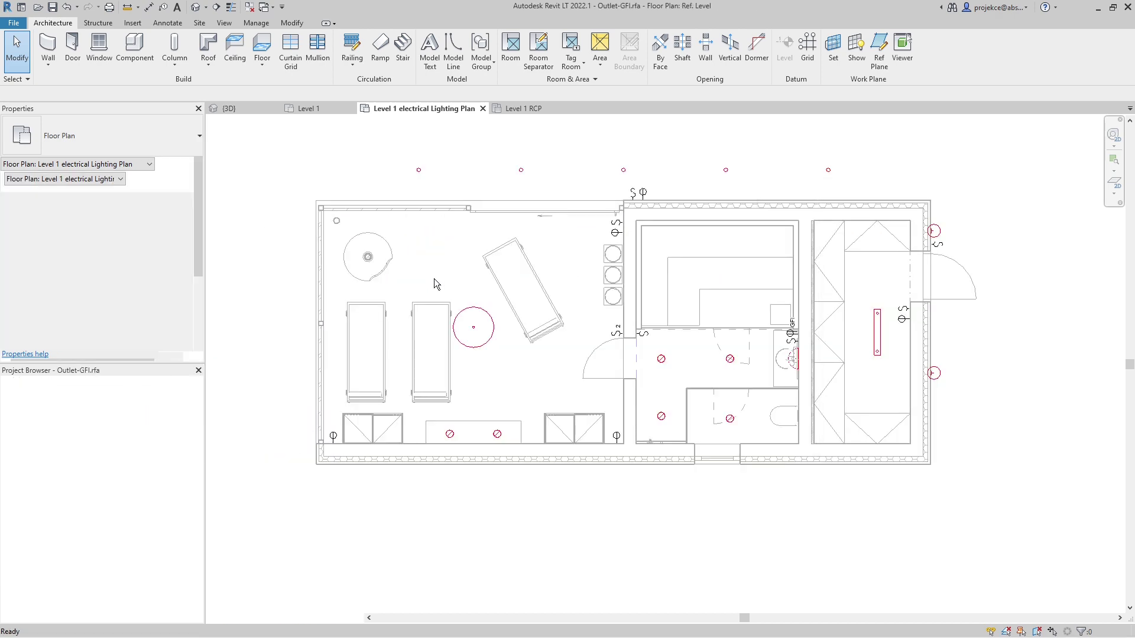
pyautogui.click(599, 66)
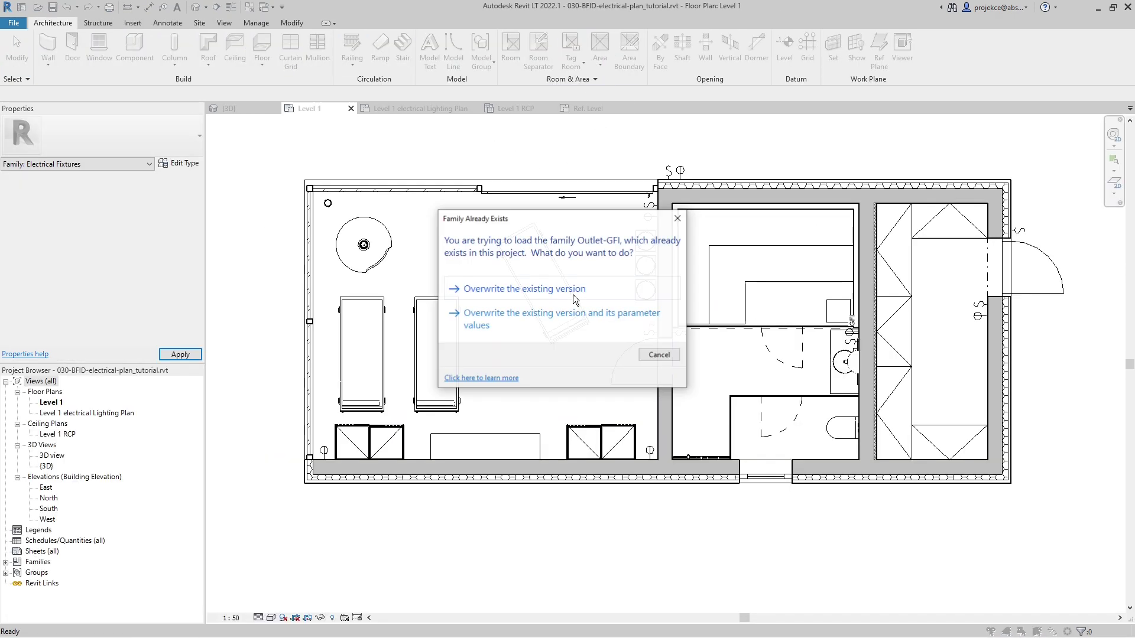
pyautogui.click(552, 289)
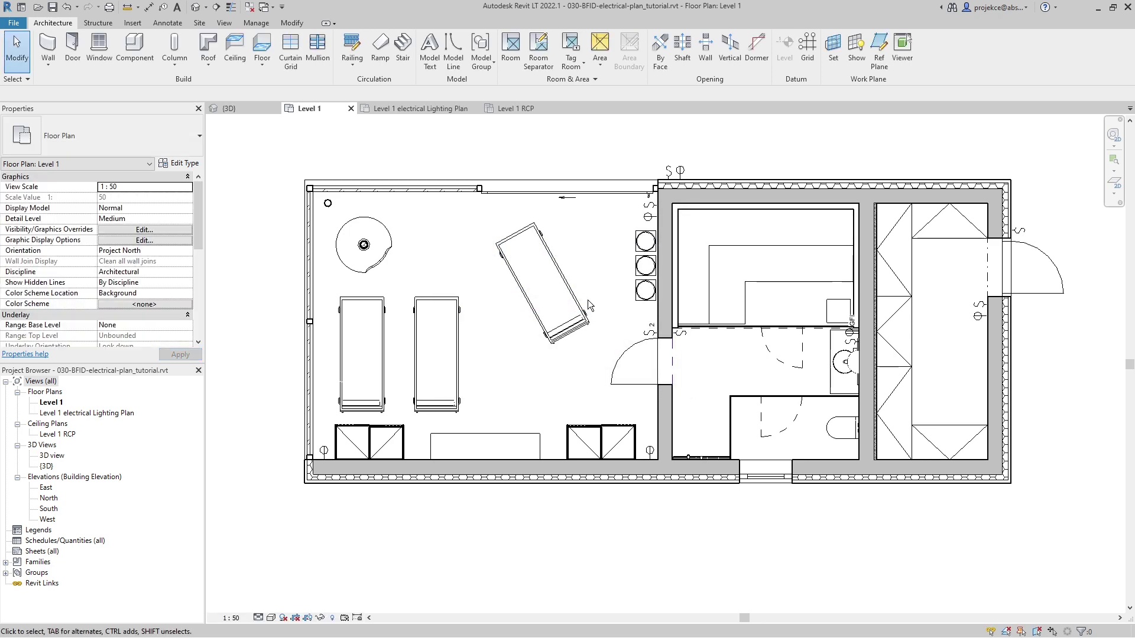
# - Open Outlet-Single.rfa from the families folder, upgrade it, and load it into the project over the existing version
pyautogui.hotkey('alt', 'Tab')
pyautogui.click(499, 272)
pyautogui.doubleClick(404, 258)
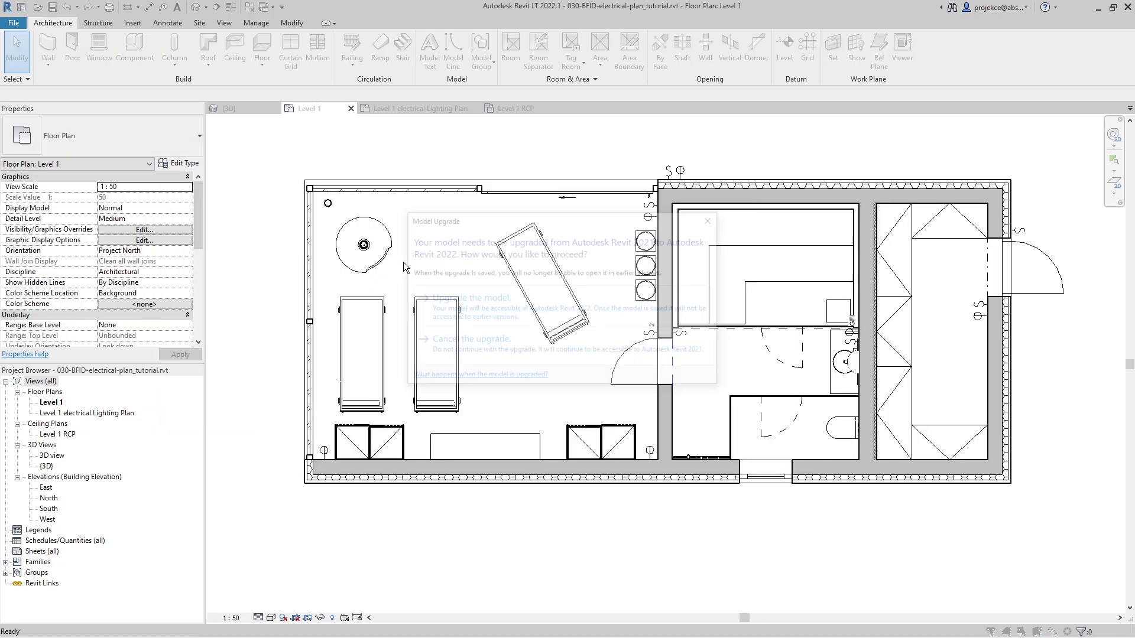
pyautogui.click(498, 313)
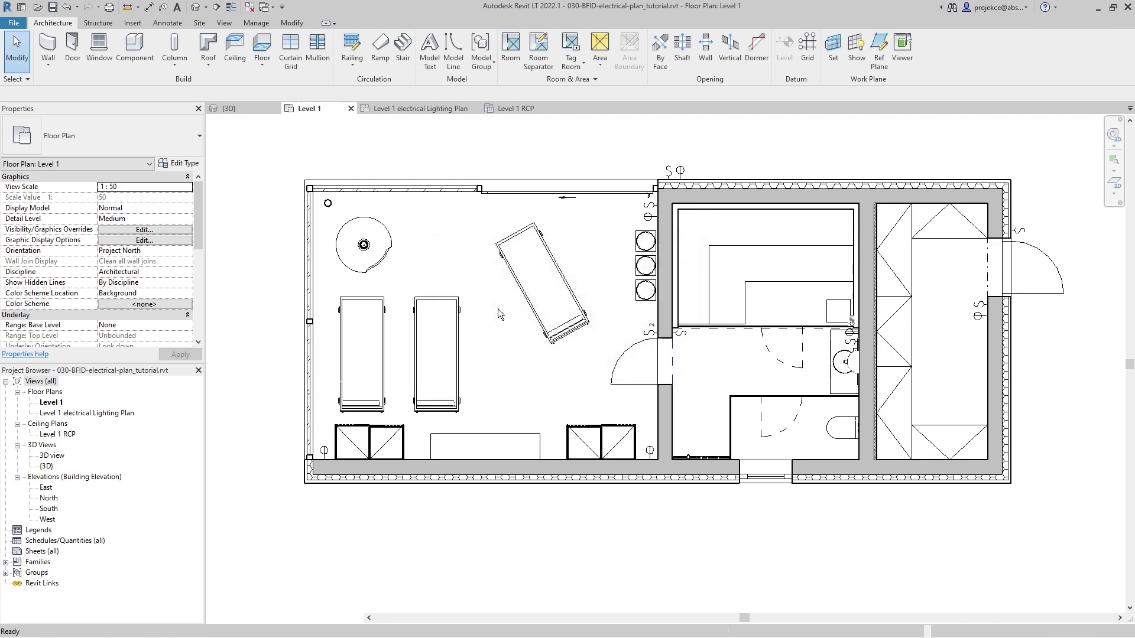
pyautogui.click(608, 50)
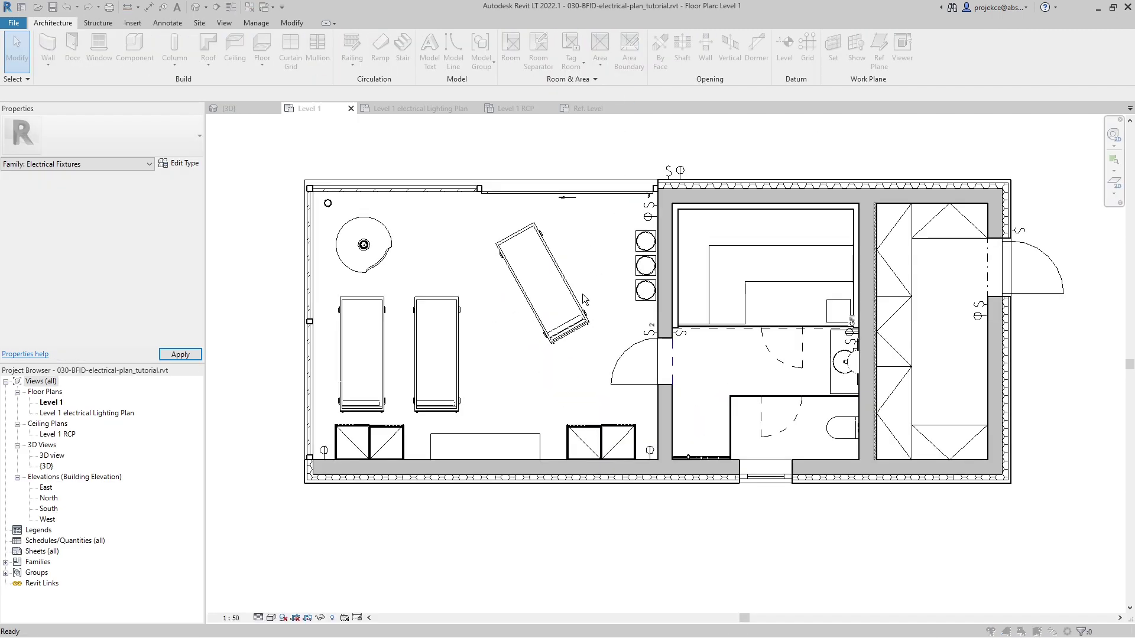
pyautogui.click(544, 293)
pyautogui.press('Escape')
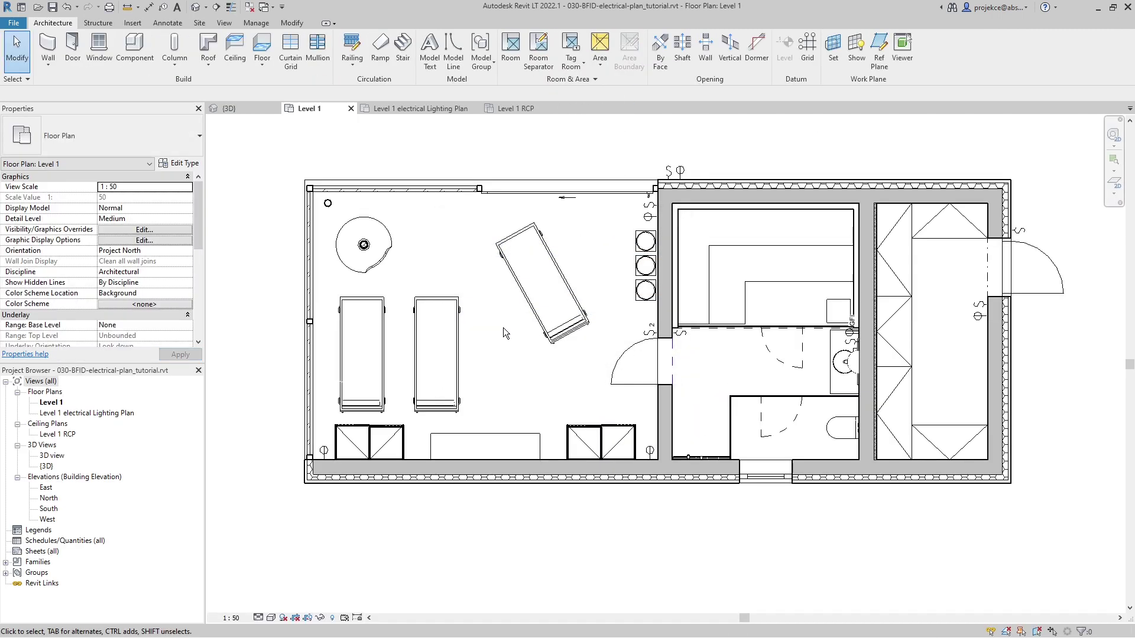
# - Open Switch-Double.rfa from the families folder and load it into the project, overwriting the existing version
pyautogui.hotkey('alt', 'Tab')
pyautogui.doubleClick(402, 270)
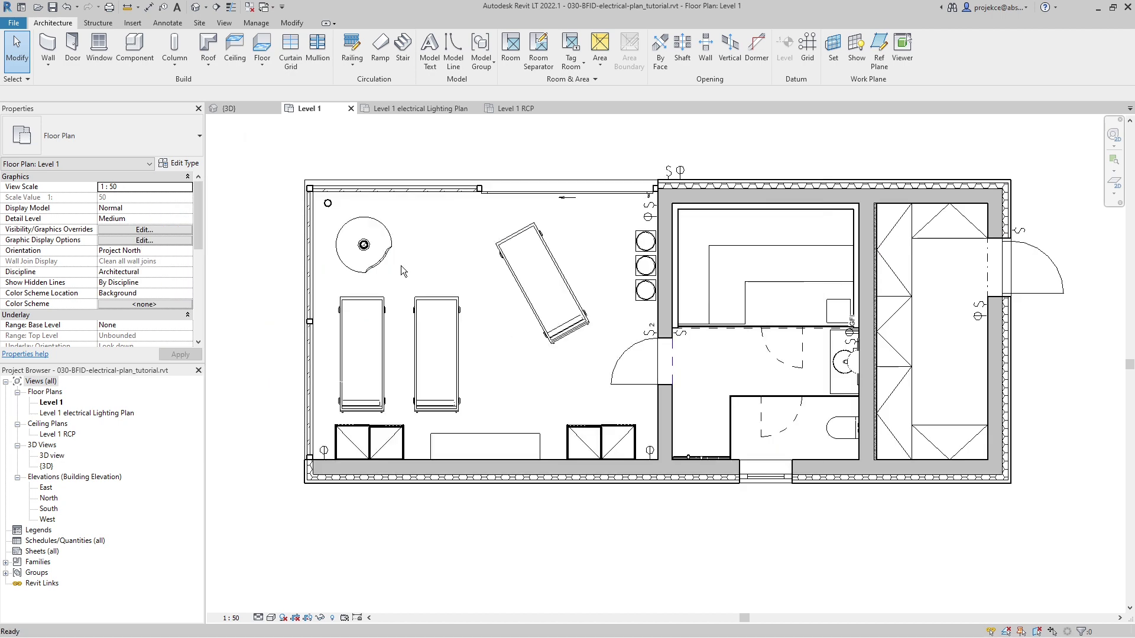
pyautogui.click(608, 62)
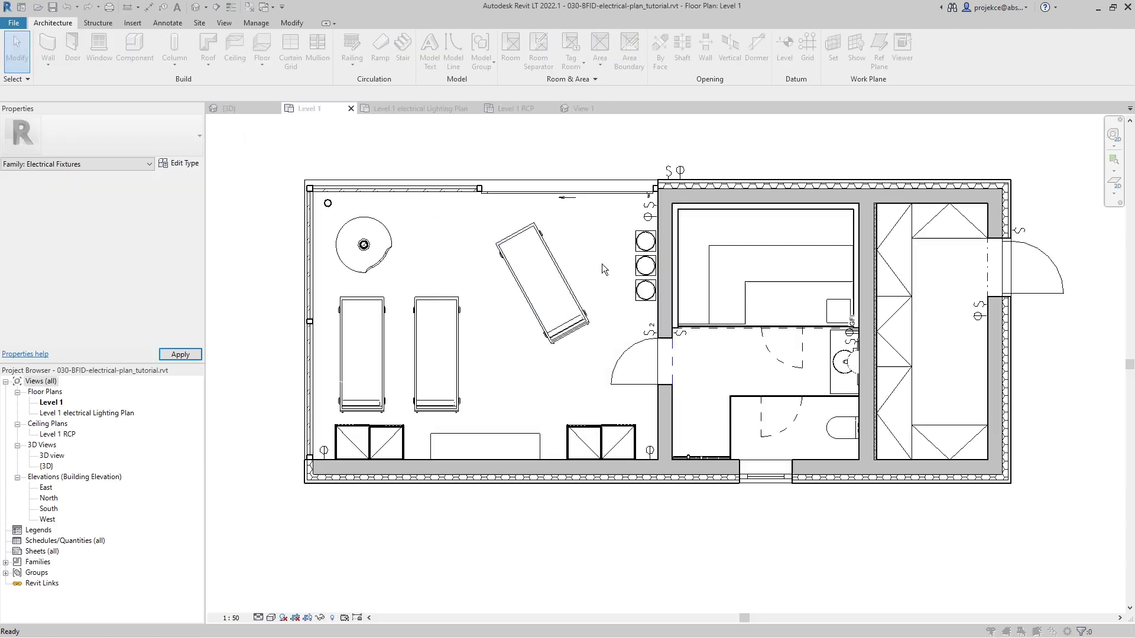
pyautogui.click(563, 290)
pyautogui.press('Escape')
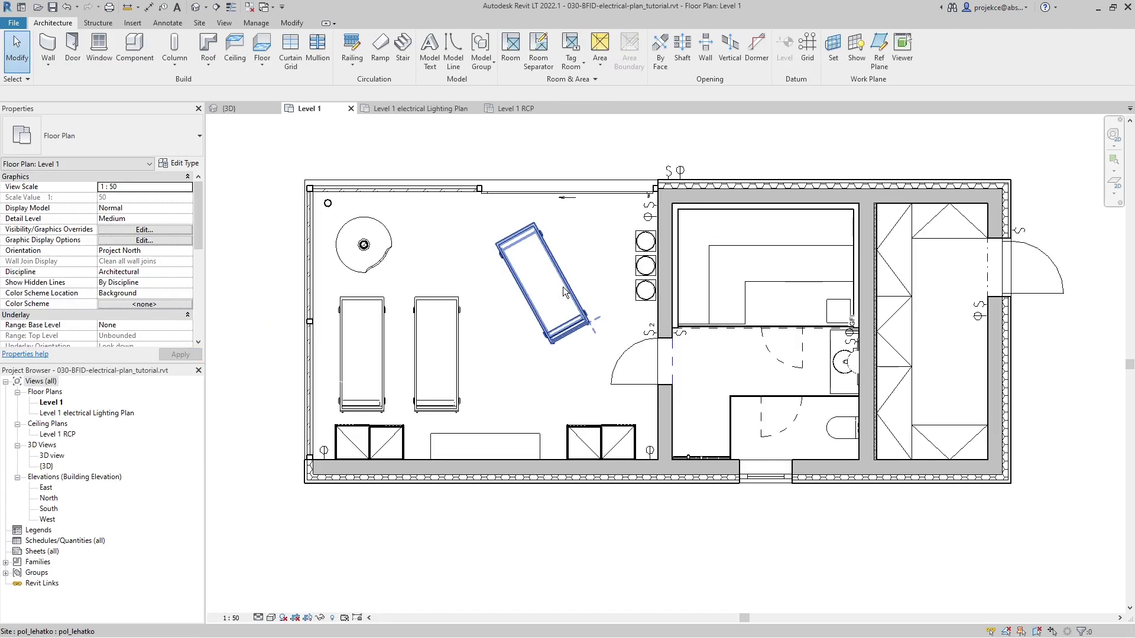
# - Open Switch-Single.rfa from the families folder and load it into the project, overwriting the existing version
pyautogui.hotkey('alt', 'Tab')
pyautogui.doubleClick(407, 286)
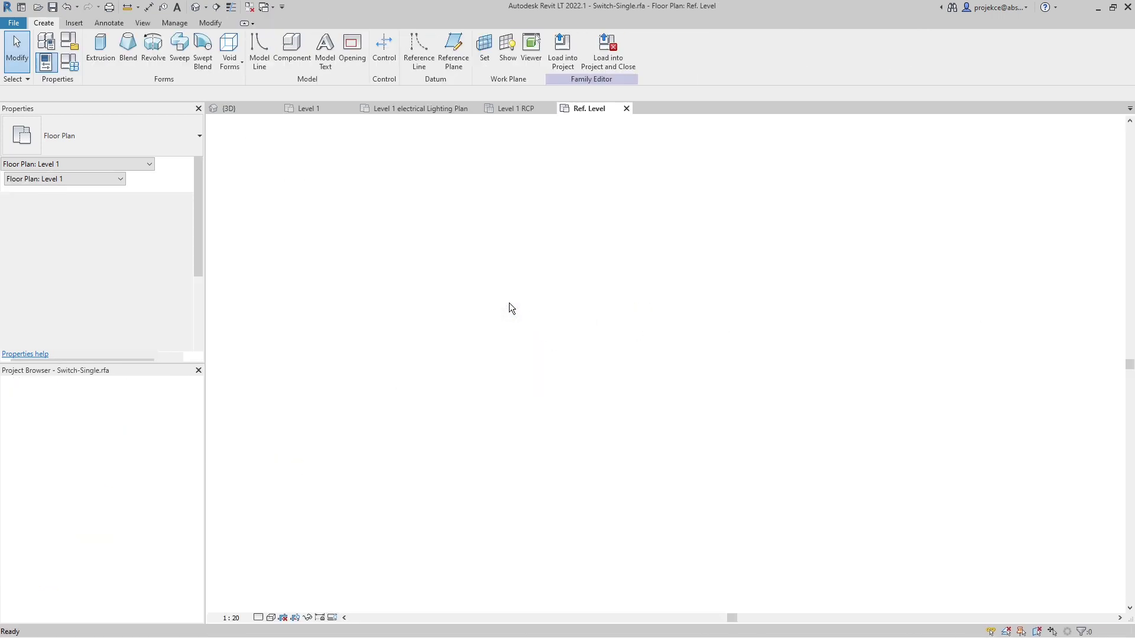
pyautogui.click(607, 59)
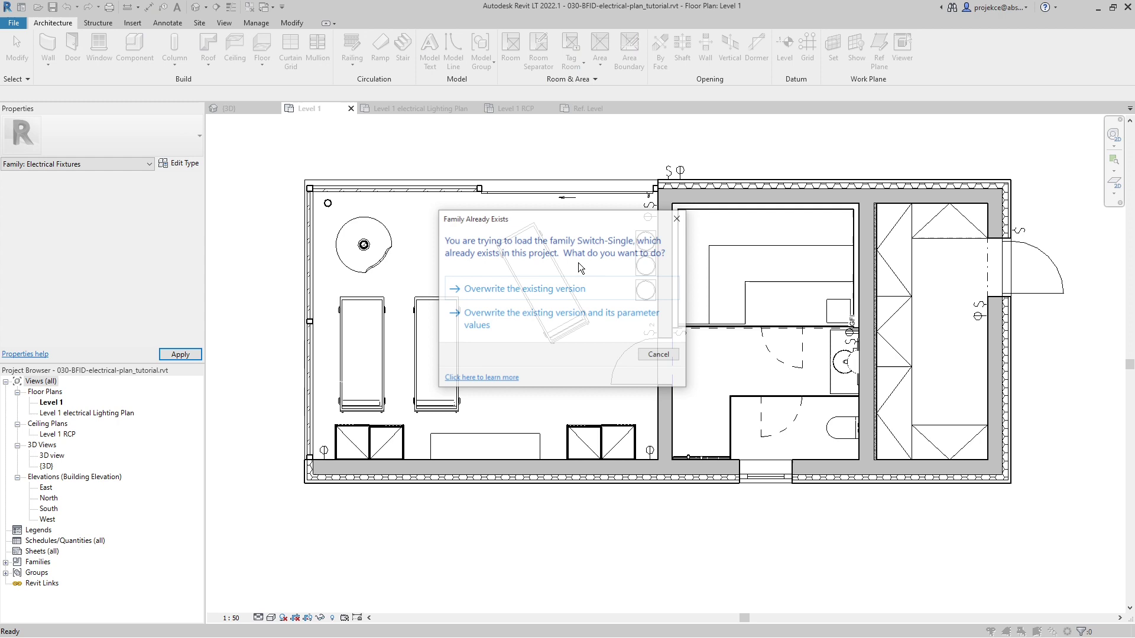
pyautogui.click(547, 290)
# - In the Level 1 electrical Lighting Plan view's annotation graphic overrides, set the line colour of the Receptacle generic annotations to magenta
pyautogui.click(408, 111)
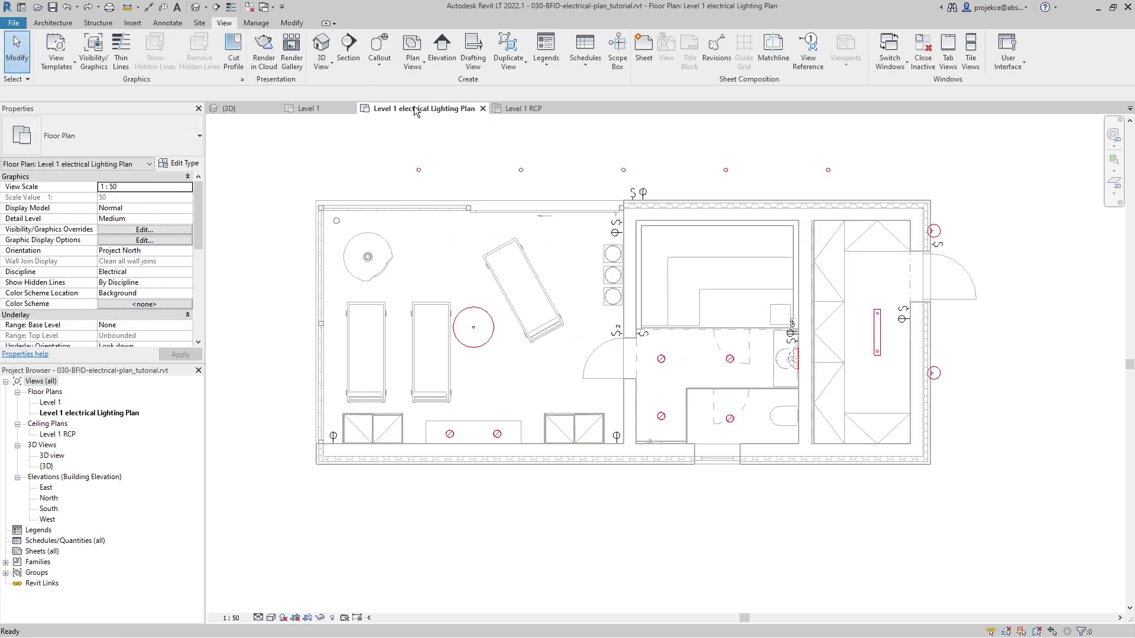
pyautogui.click(91, 53)
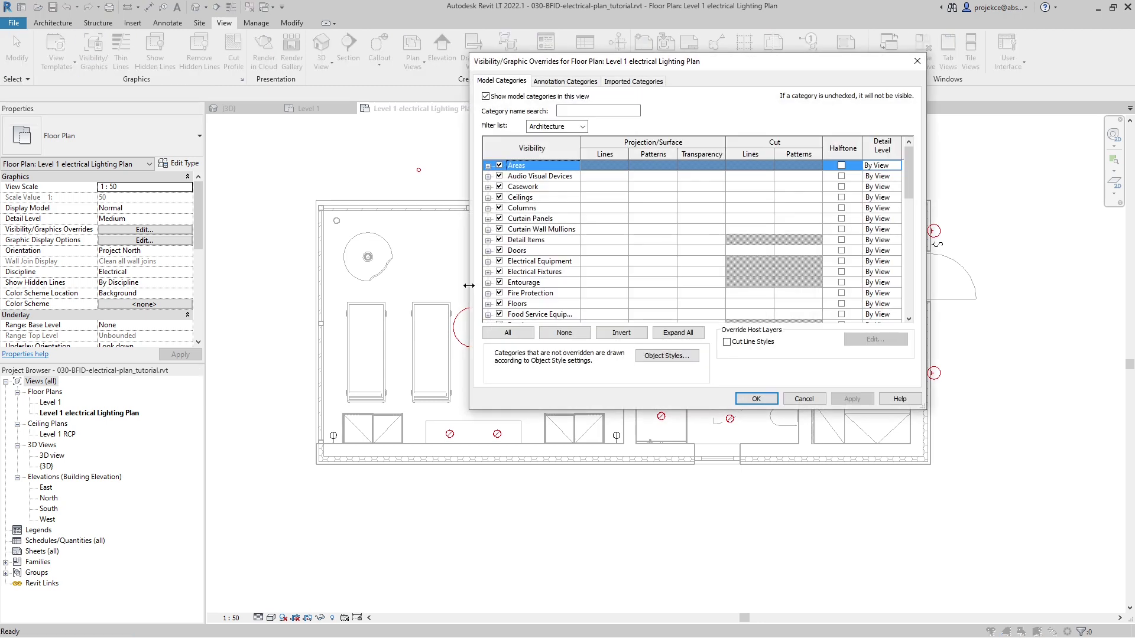
pyautogui.click(565, 81)
pyautogui.scroll(-5, 566, 191)
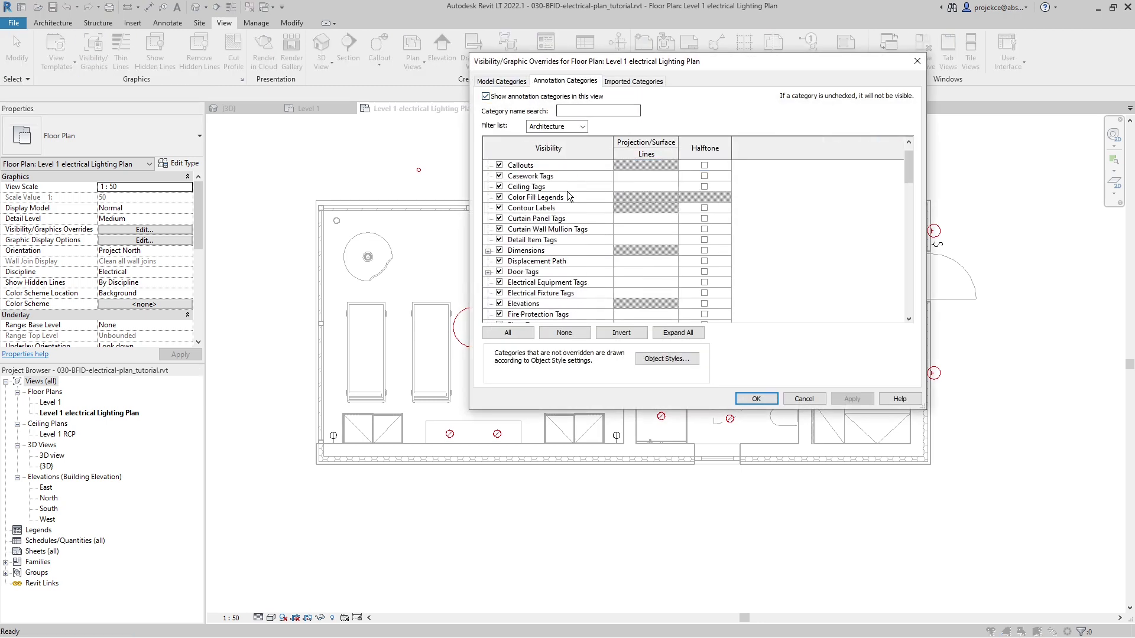
pyautogui.scroll(-2, 566, 190)
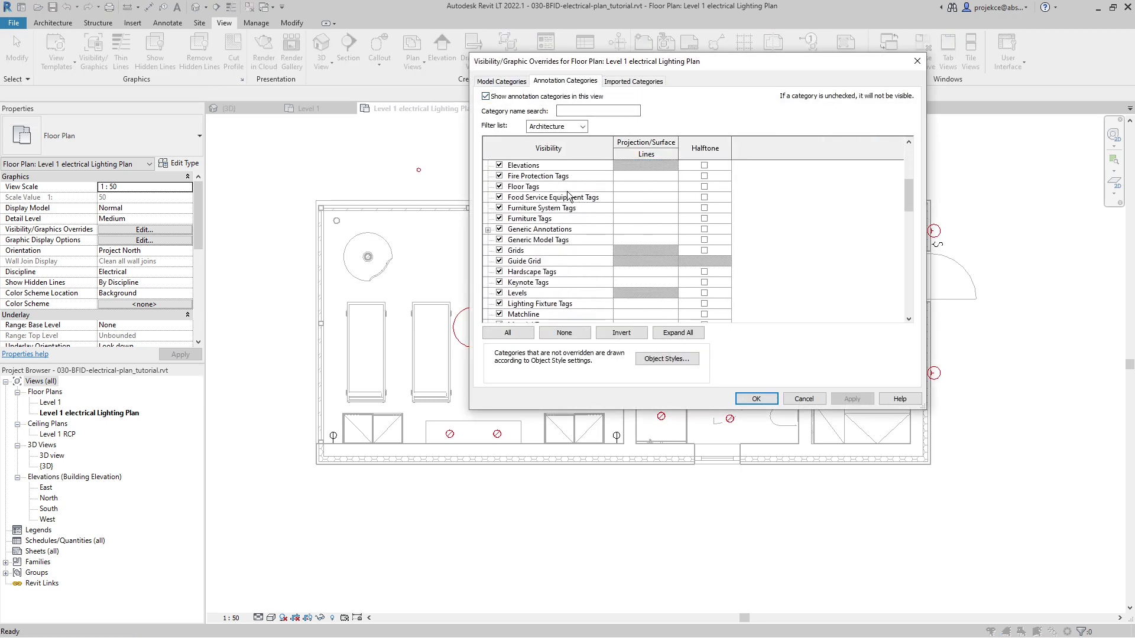
pyautogui.click(487, 229)
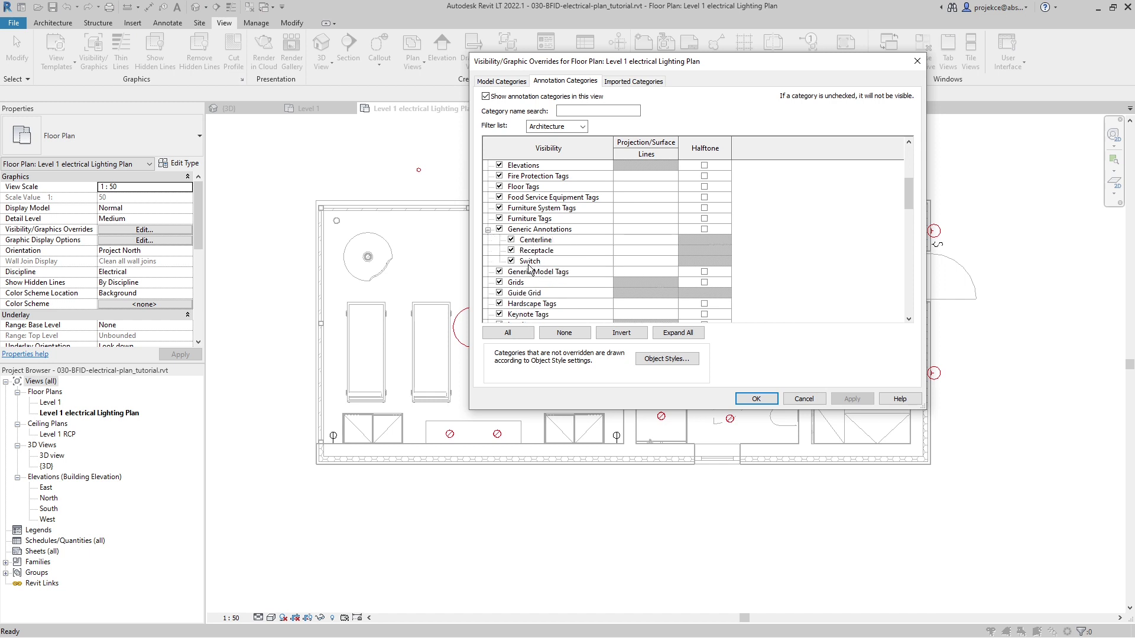
pyautogui.click(624, 249)
pyautogui.click(624, 247)
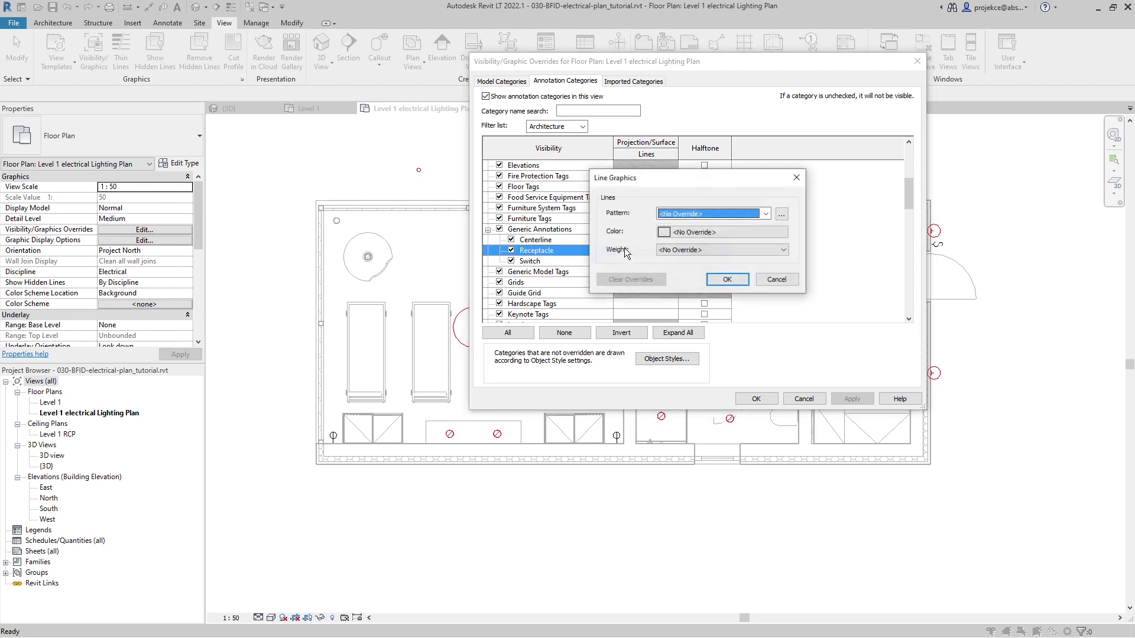
pyautogui.click(739, 232)
pyautogui.click(666, 246)
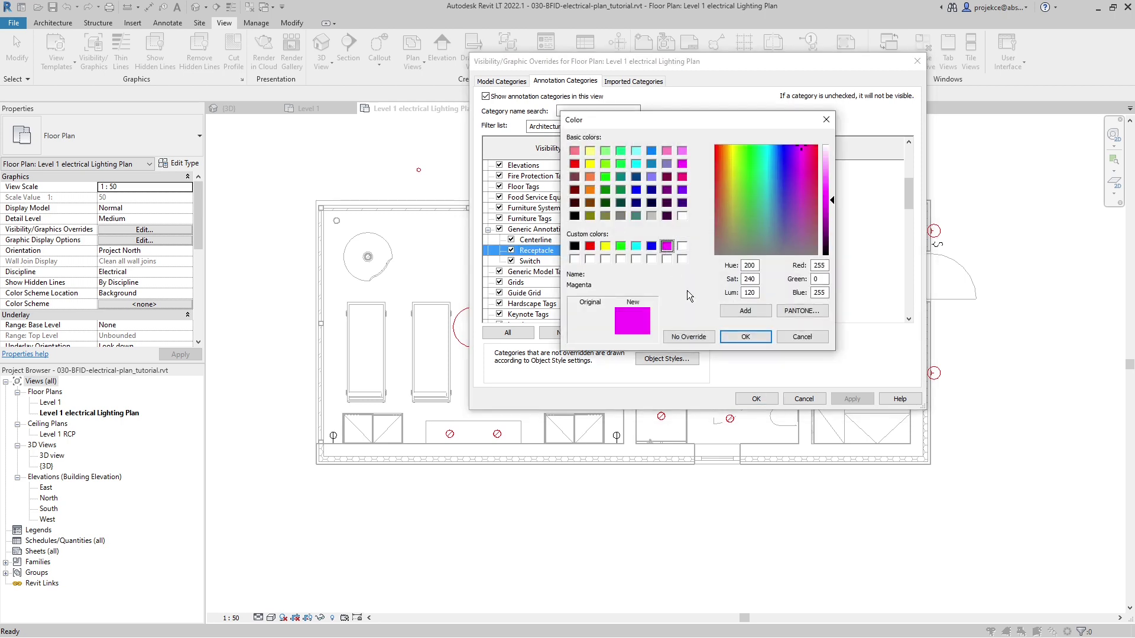
pyautogui.click(745, 336)
pyautogui.click(725, 279)
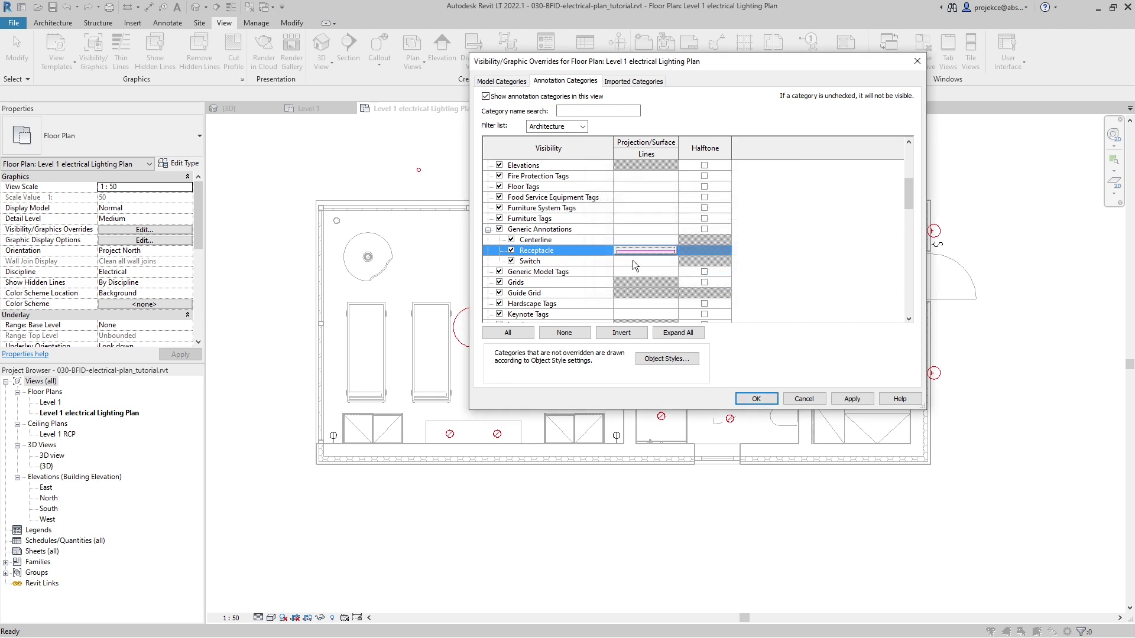
# - Override the line colour of the Switch generic annotations to magenta and apply the view's graphic overrides
pyautogui.click(632, 260)
pyautogui.click(633, 262)
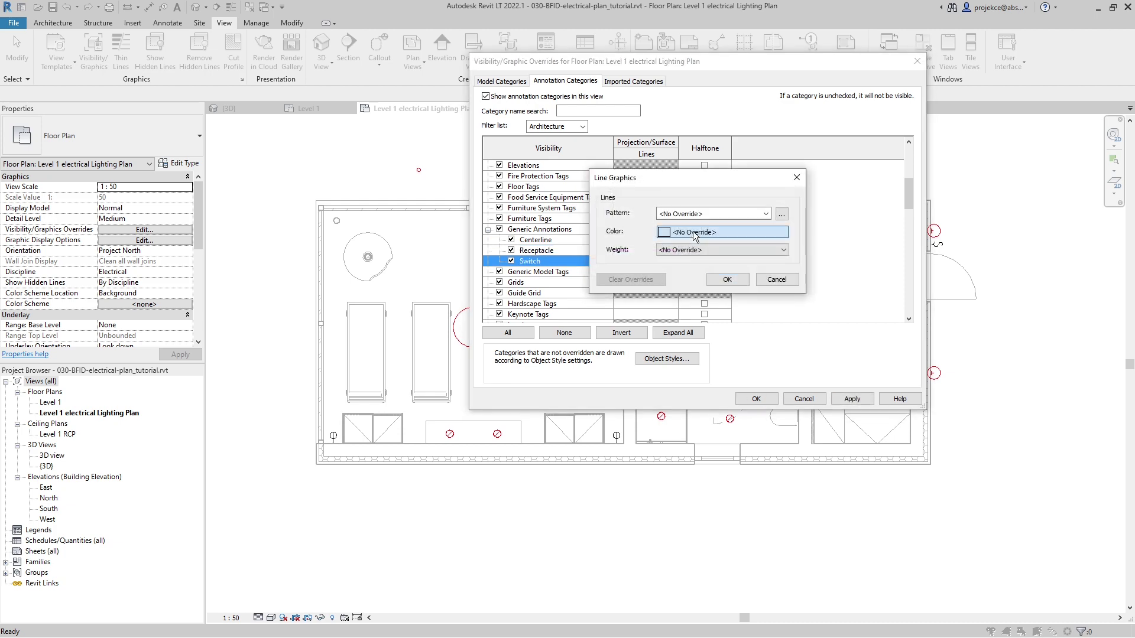
pyautogui.click(693, 232)
pyautogui.click(665, 247)
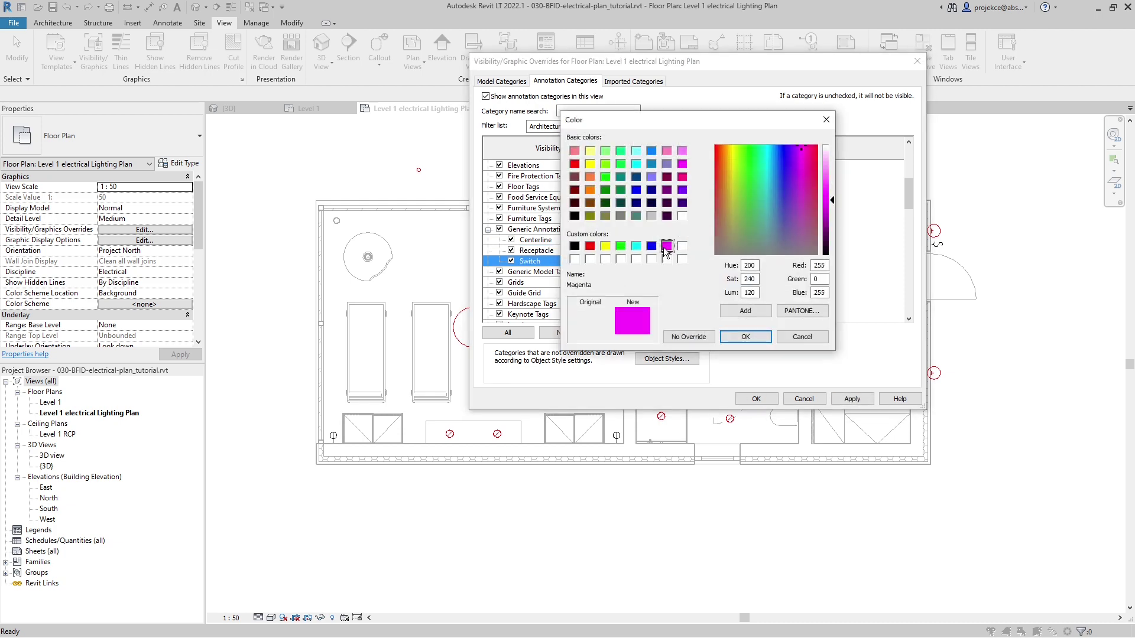
pyautogui.click(733, 336)
pyautogui.click(726, 279)
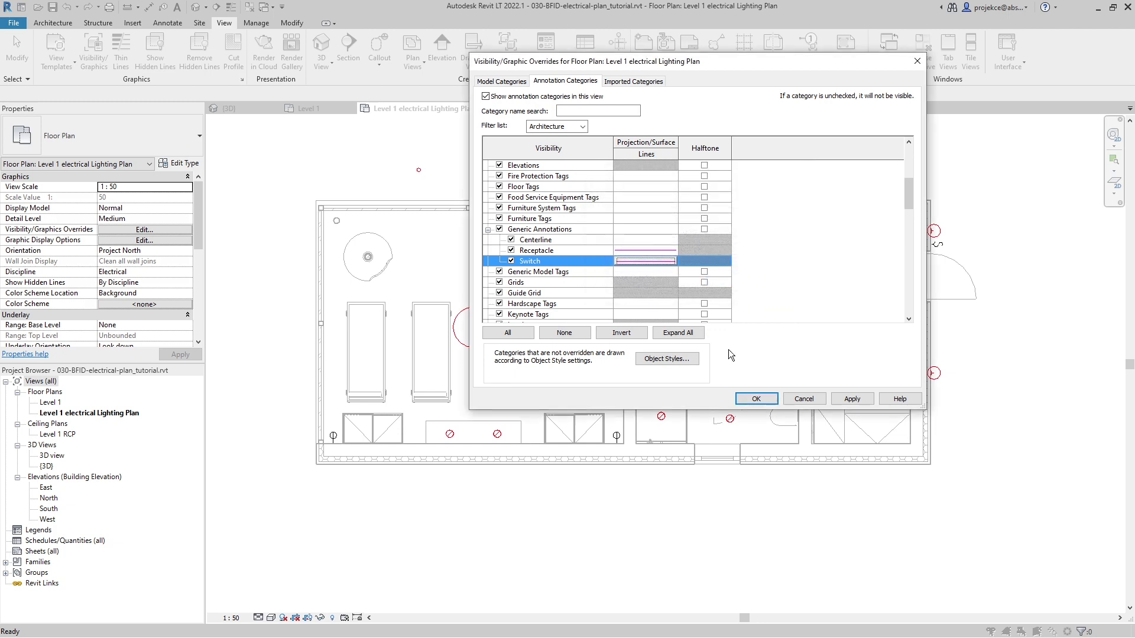
pyautogui.click(754, 397)
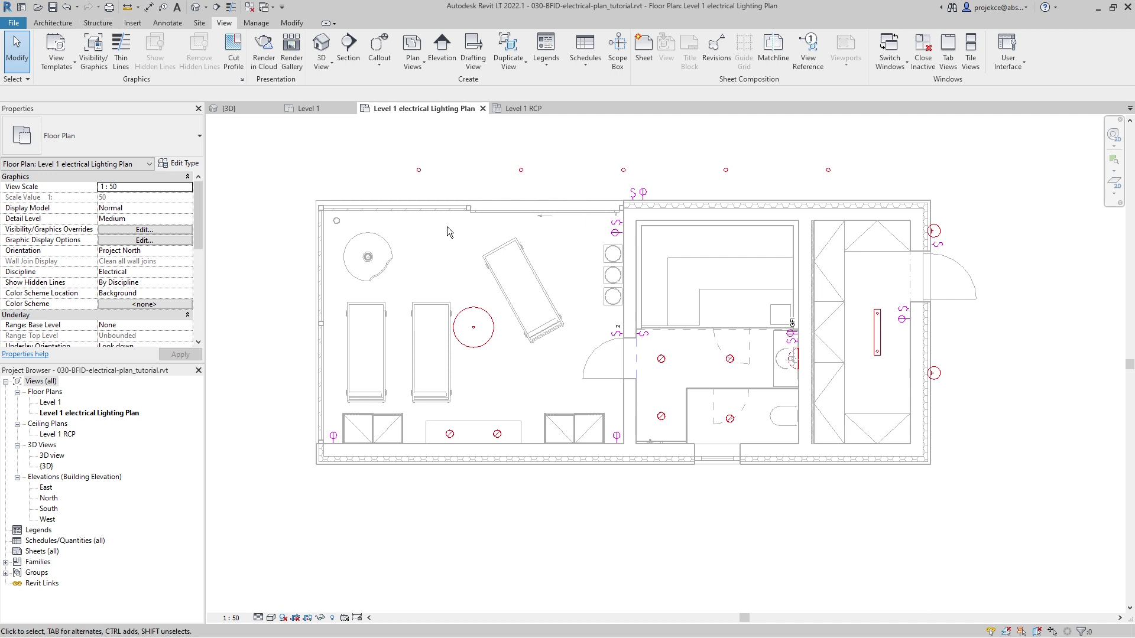
# - Draw a spline detail line about 3366 mm long from the outlet above the three round stools to the centre of the large round light
pyautogui.click(168, 23)
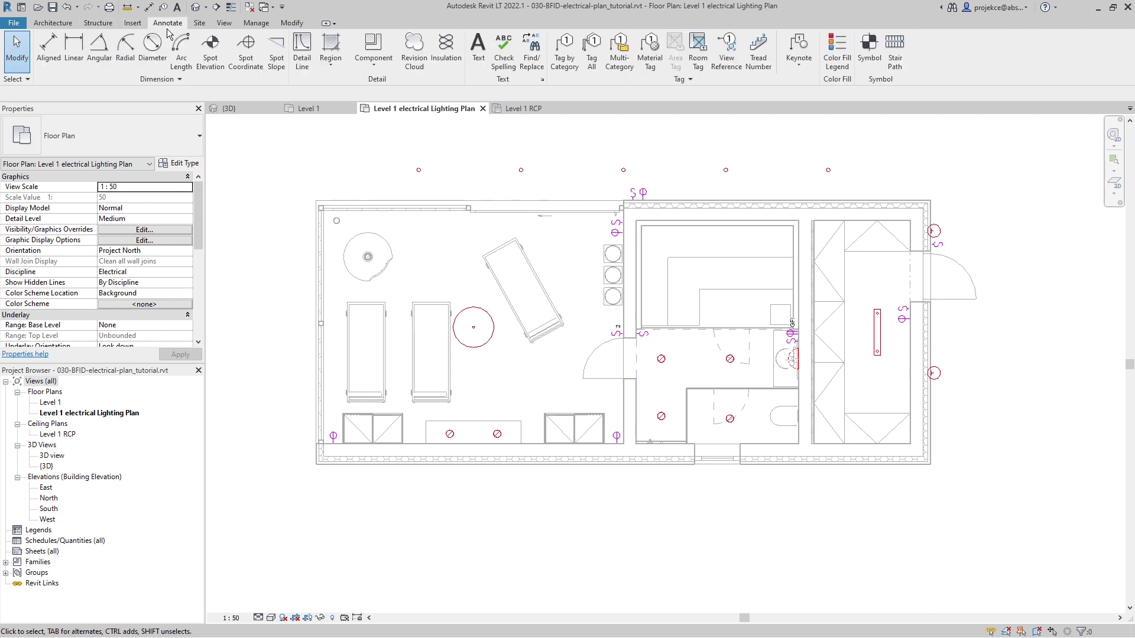
pyautogui.click(302, 54)
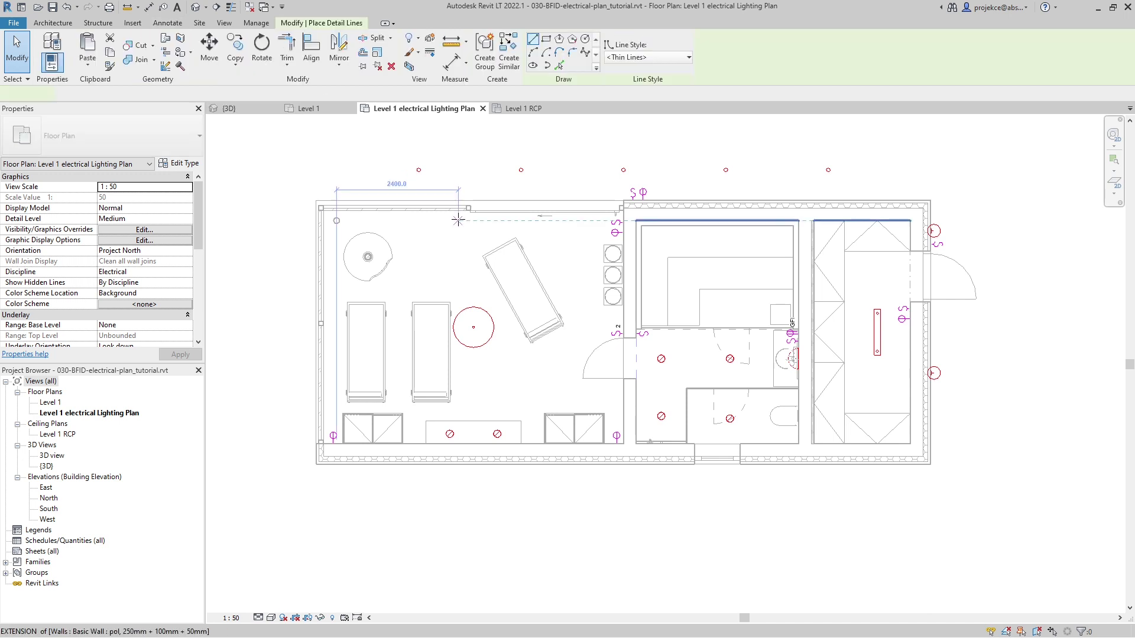
pyautogui.click(586, 53)
pyautogui.scroll(4, 605, 267)
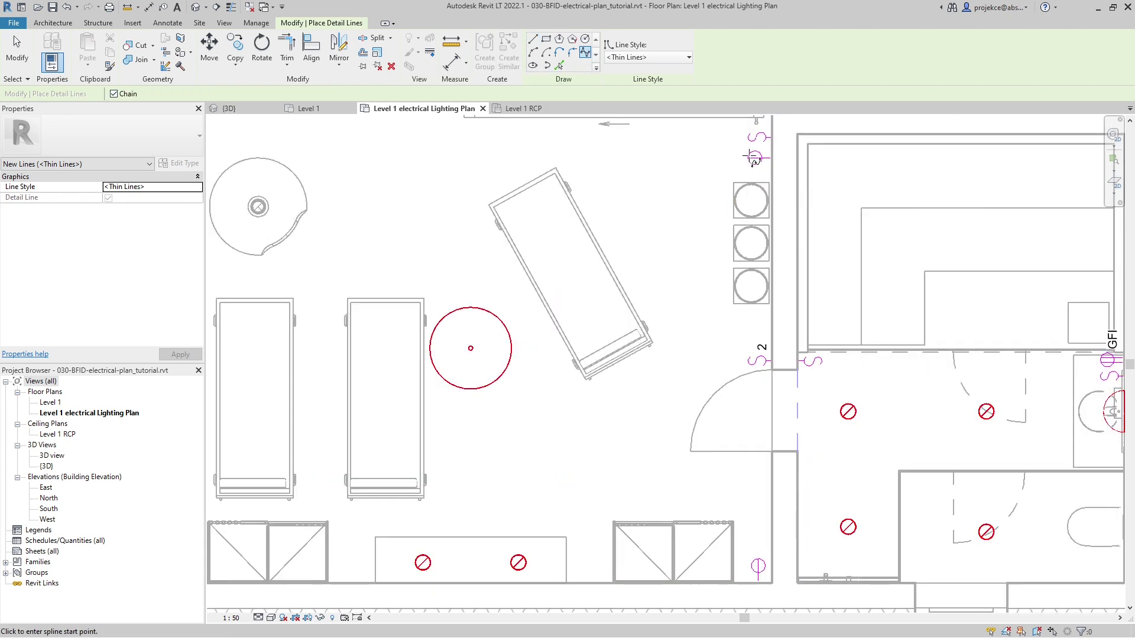
pyautogui.click(753, 158)
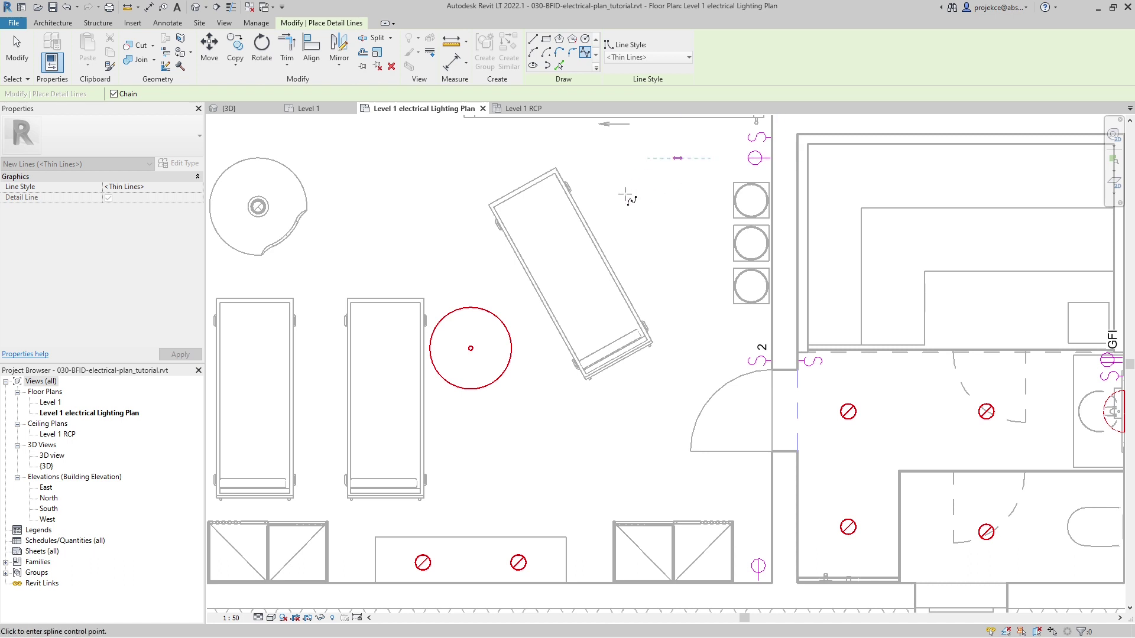
pyautogui.click(509, 276)
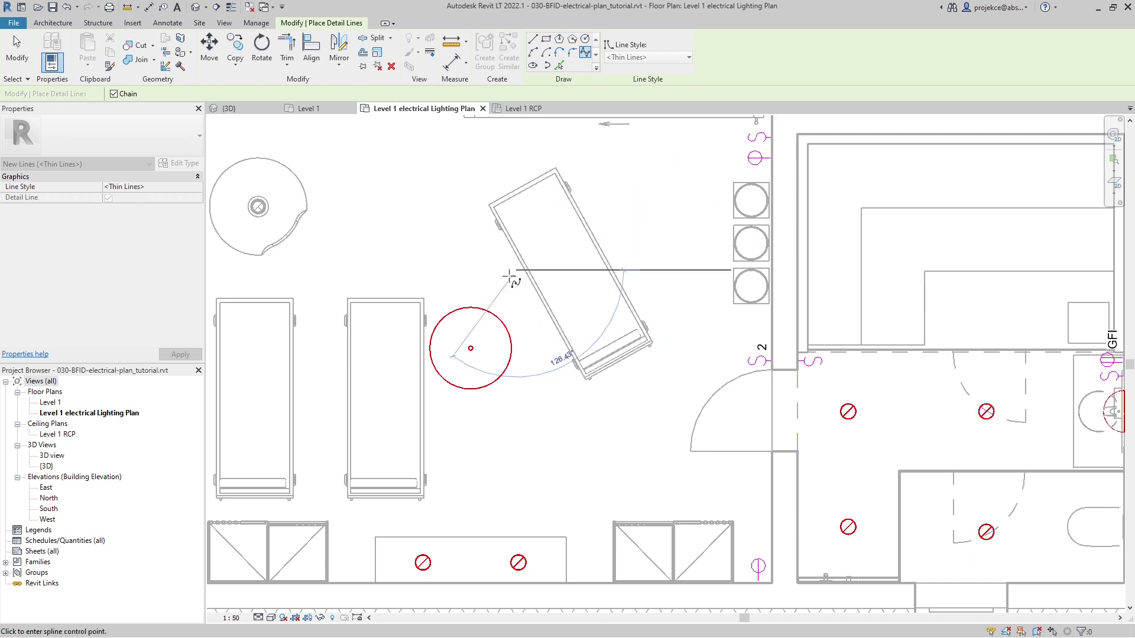
pyautogui.click(471, 348)
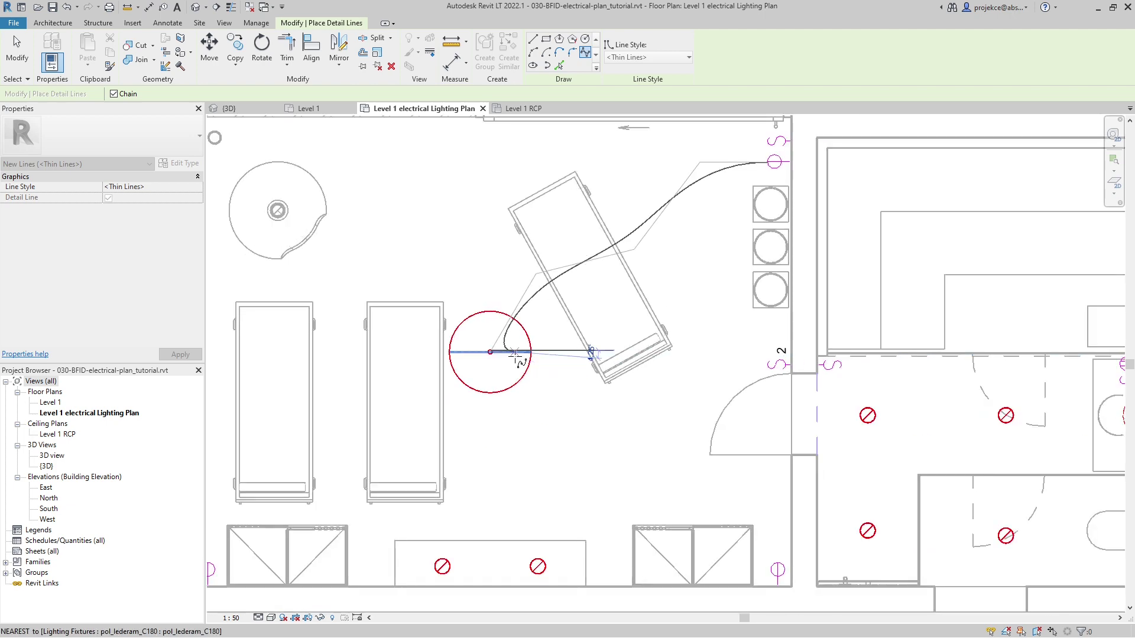
pyautogui.press('Escape')
pyautogui.press('Escape')
# - Reshape the spline into a more pronounced S-curve about 3547 mm long by moving its three intermediate control points
pyautogui.scroll(-2, 518, 356)
pyautogui.click(560, 303)
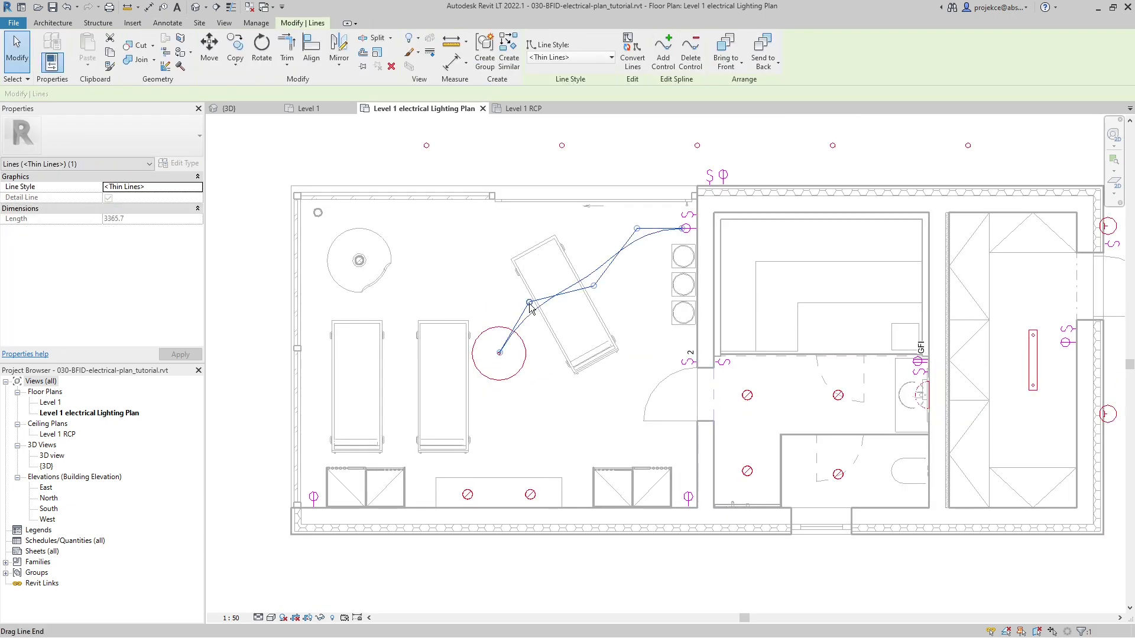
pyautogui.moveTo(528, 303); pyautogui.dragTo(510, 289)
pyautogui.moveTo(594, 292); pyautogui.dragTo(610, 302)
pyautogui.moveTo(636, 228); pyautogui.dragTo(620, 213)
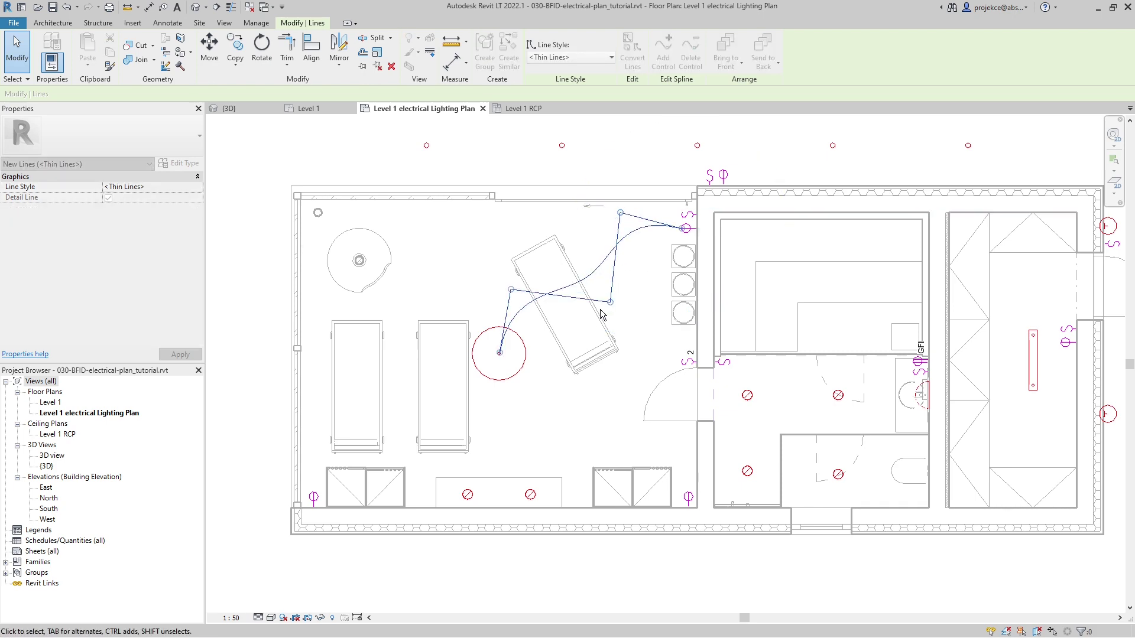
pyautogui.click(587, 257)
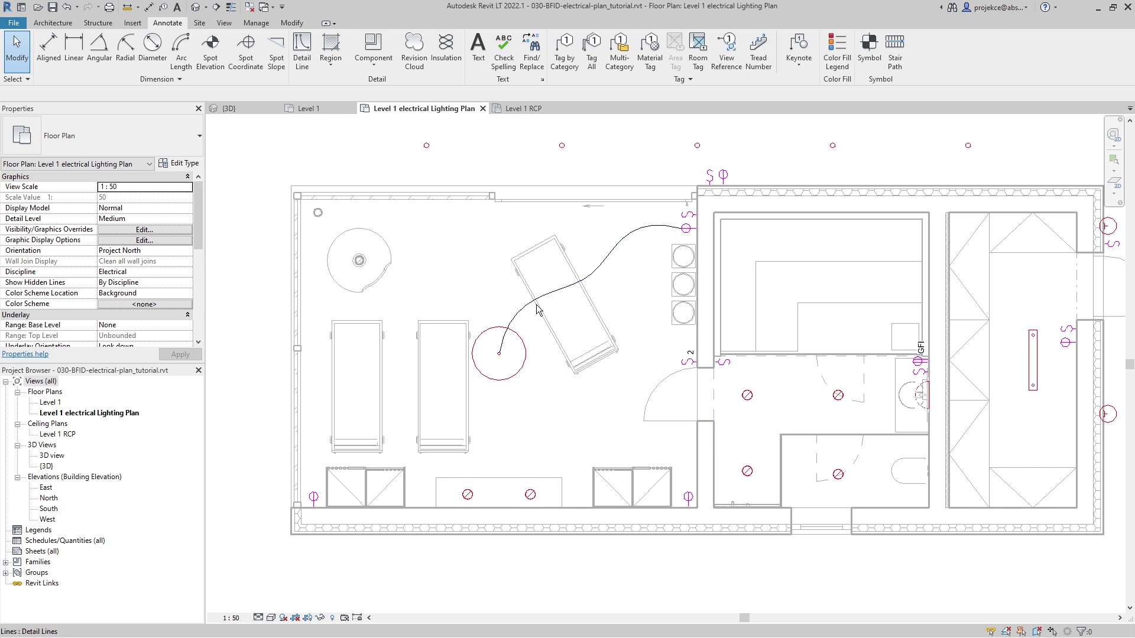
# - Create a new line style subcategory of Lines named "electrical cabeling"
pyautogui.click(256, 23)
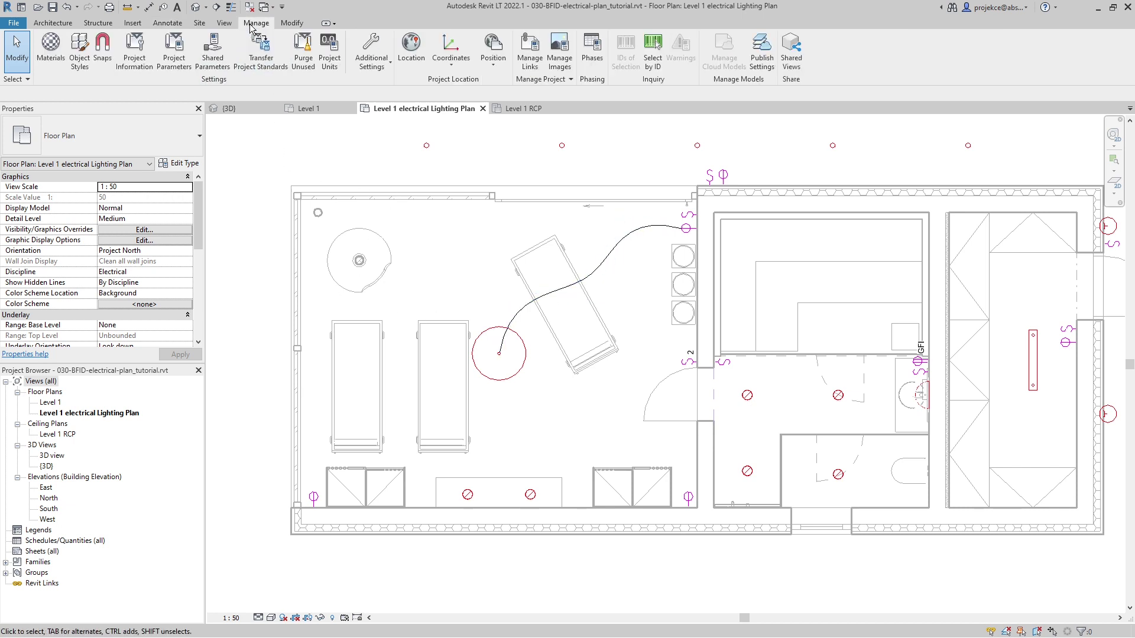
pyautogui.click(371, 65)
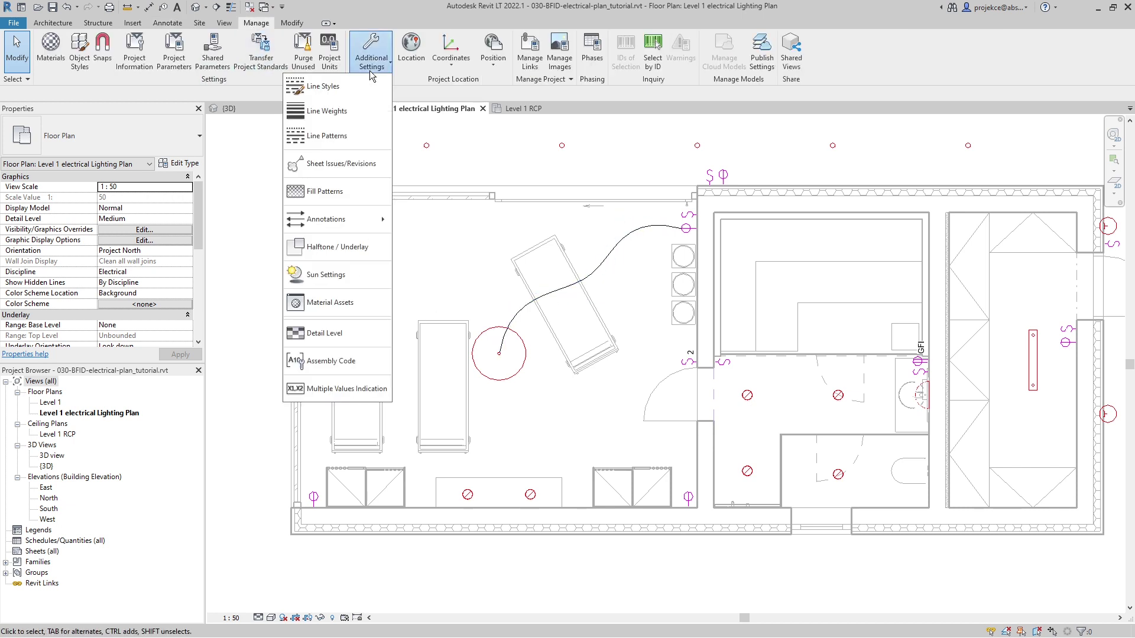
pyautogui.click(331, 87)
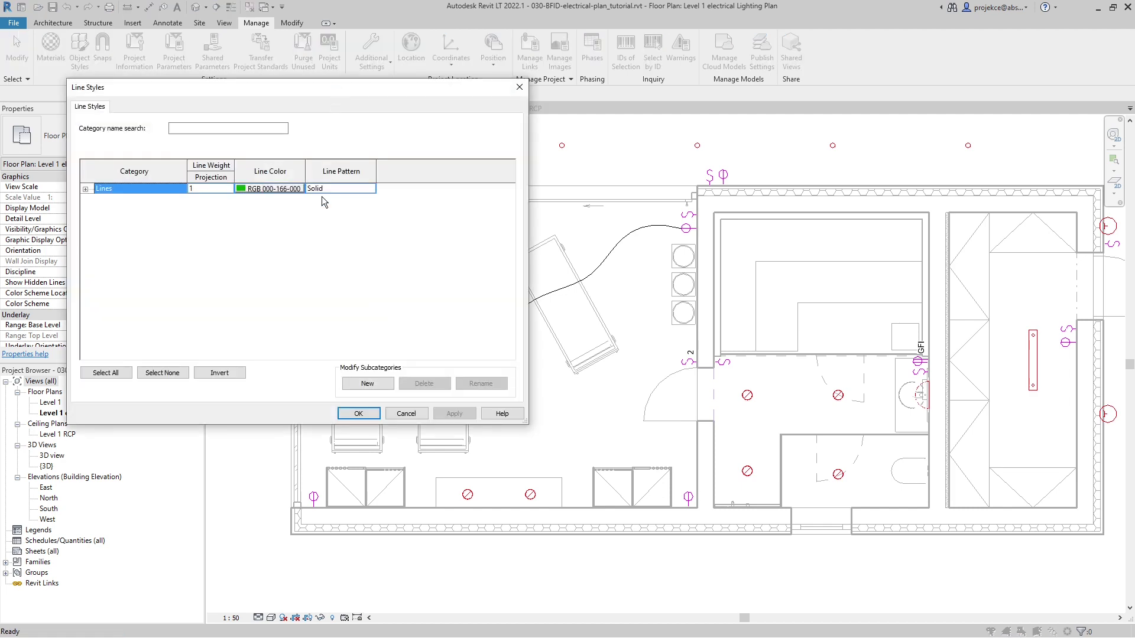
pyautogui.click(367, 382)
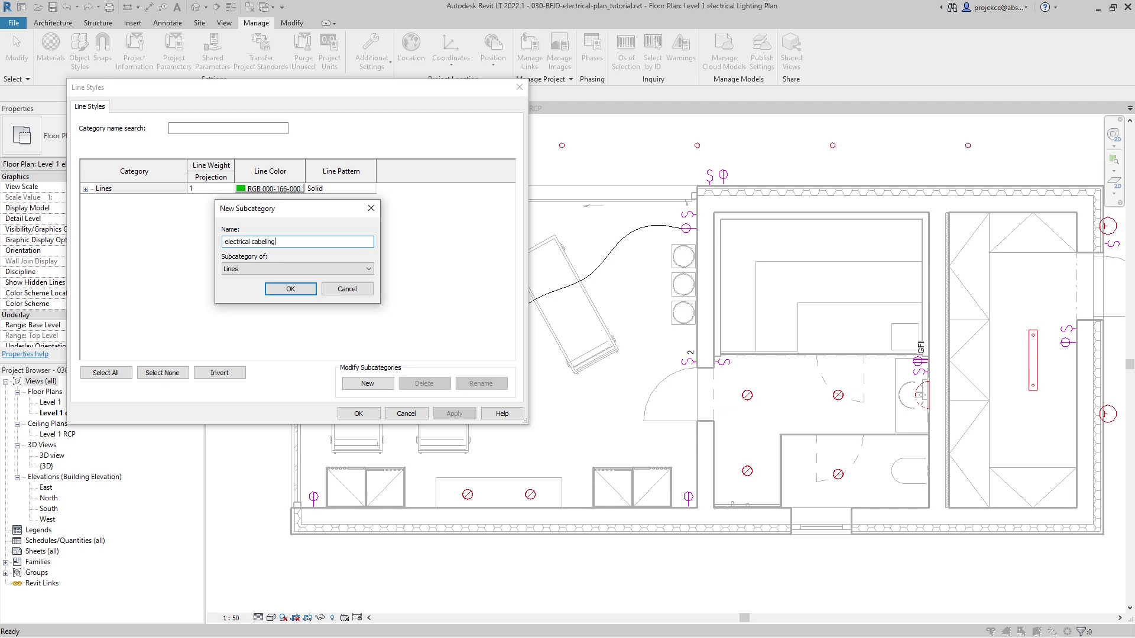
pyautogui.click(284, 288)
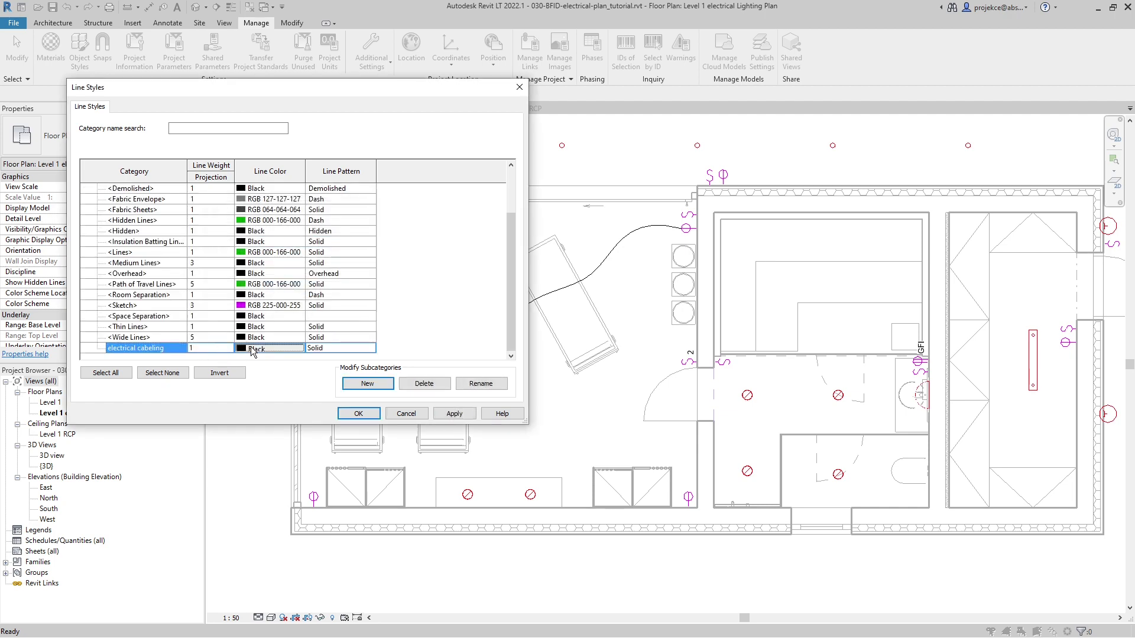
# - Set the electrical cabeling line style to blue colour and Dash pattern, and apply the line style settings
pyautogui.click(252, 348)
pyautogui.click(253, 268)
pyautogui.click(332, 357)
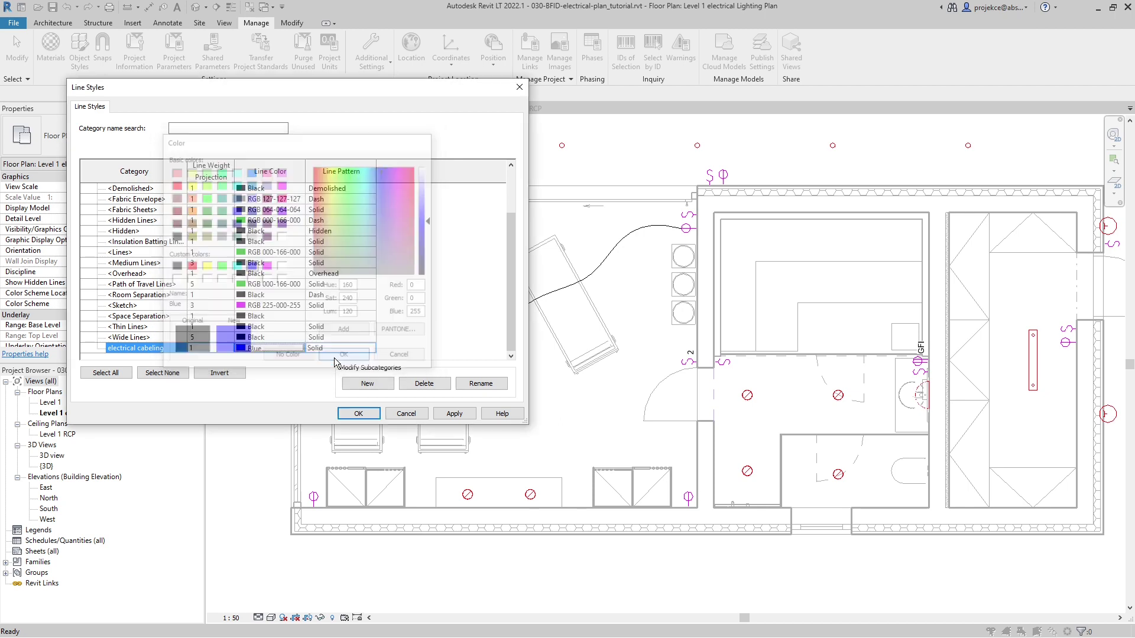
pyautogui.click(370, 349)
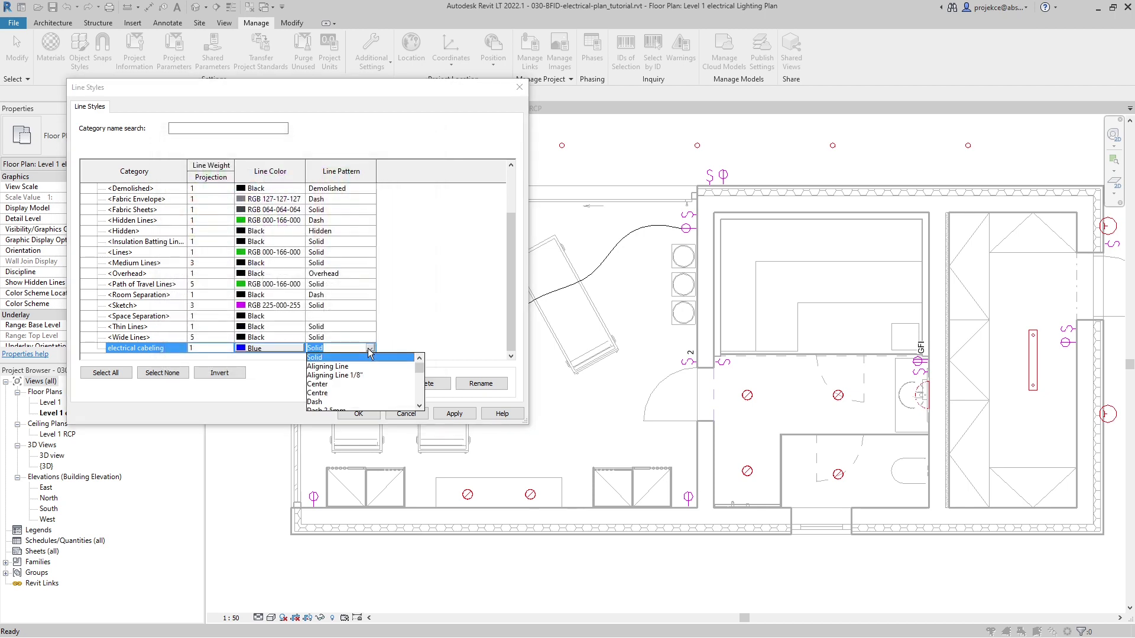
pyautogui.click(314, 402)
pyautogui.click(359, 413)
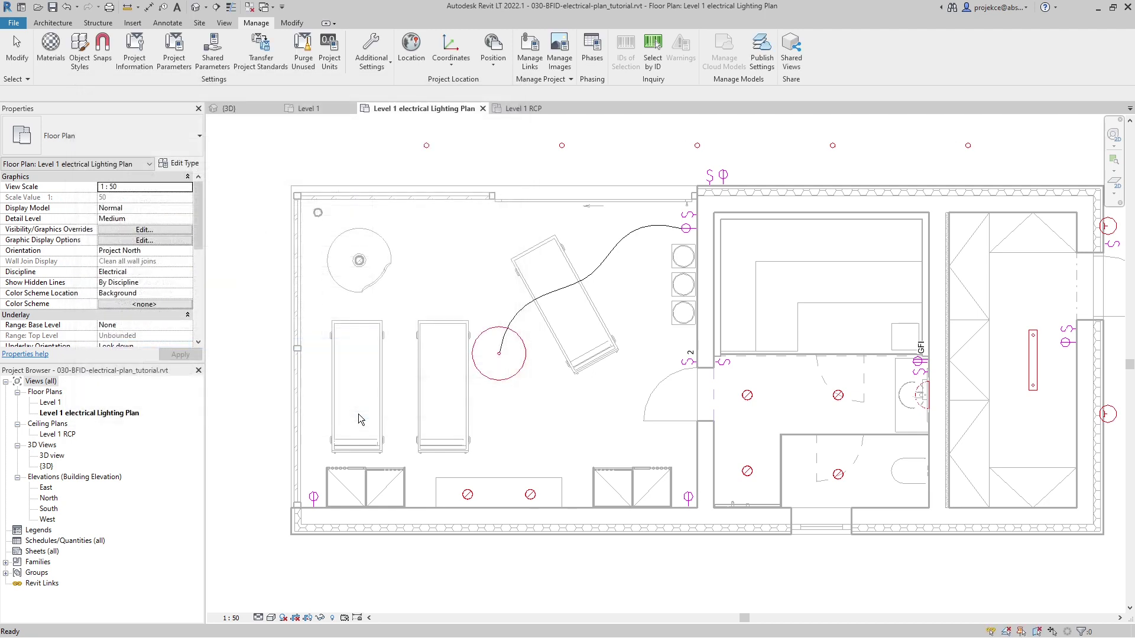
# - Assign the electrical cabeling line style to the spline between the outlet and the large round light
pyautogui.click(611, 264)
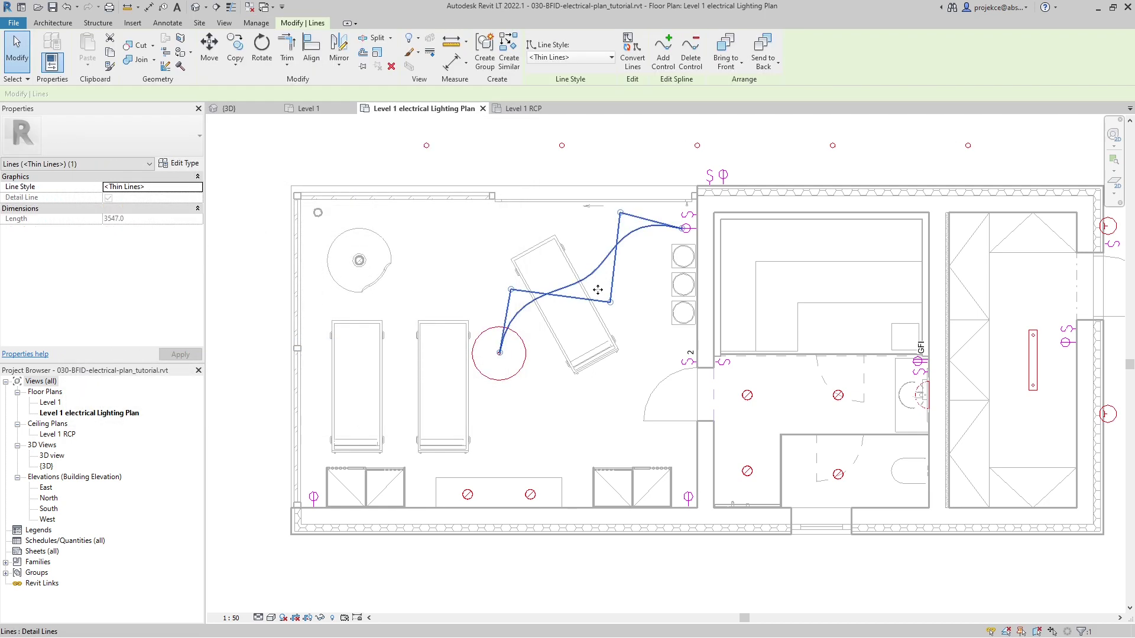
pyautogui.click(588, 57)
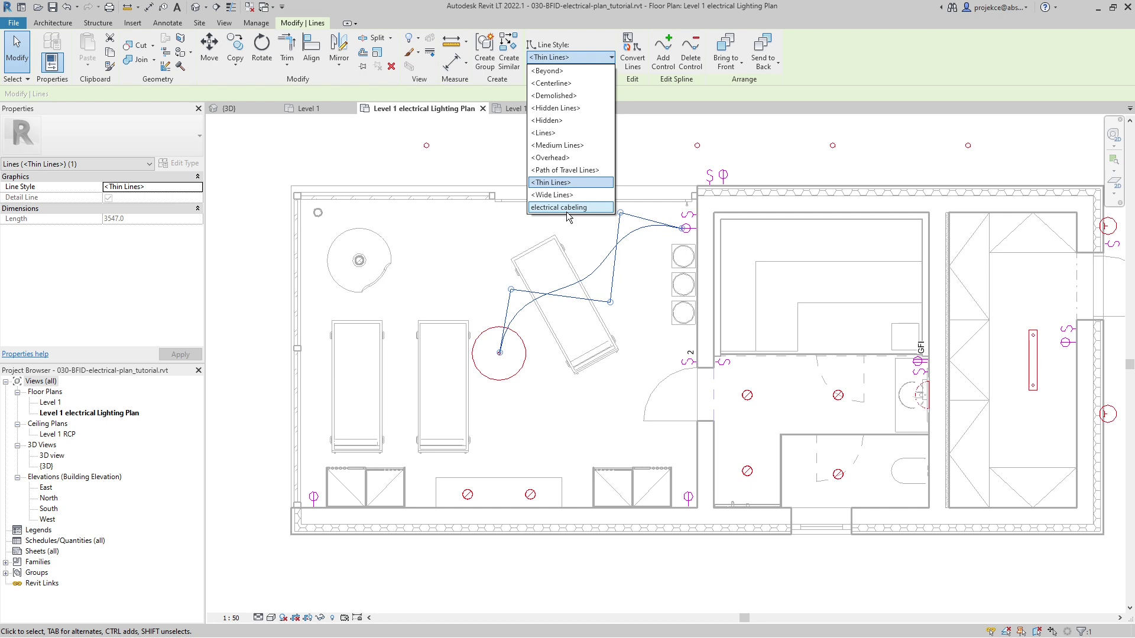
pyautogui.click(561, 207)
pyautogui.click(605, 282)
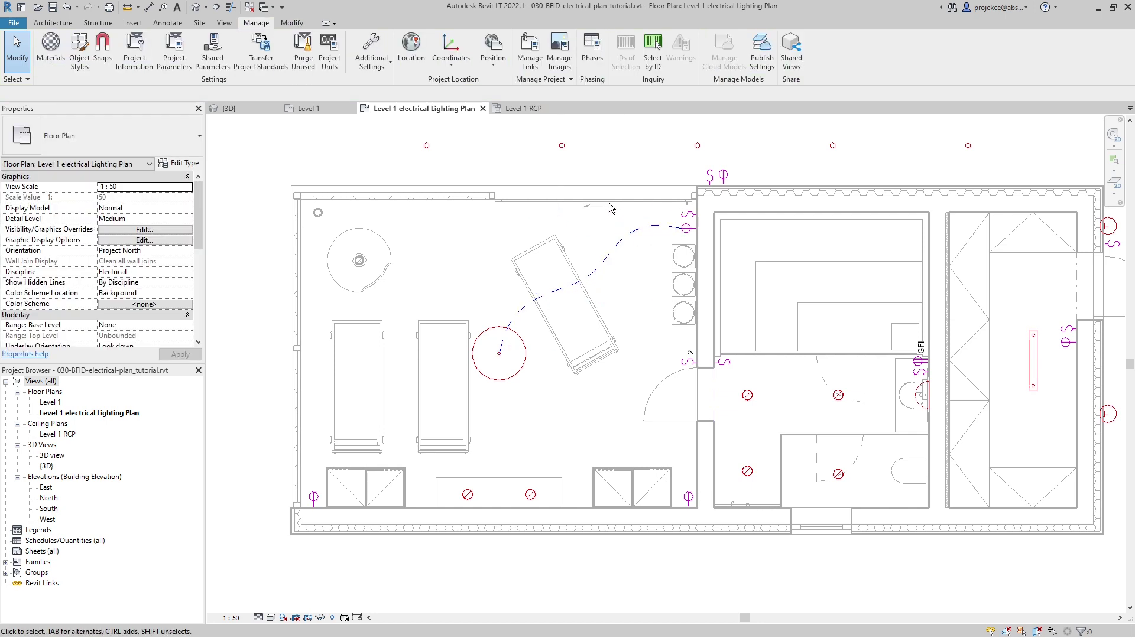
# - Draw a detail spline about 2748 mm long from the centre of the large round light to the switch marked 2 beside the door
pyautogui.click(168, 23)
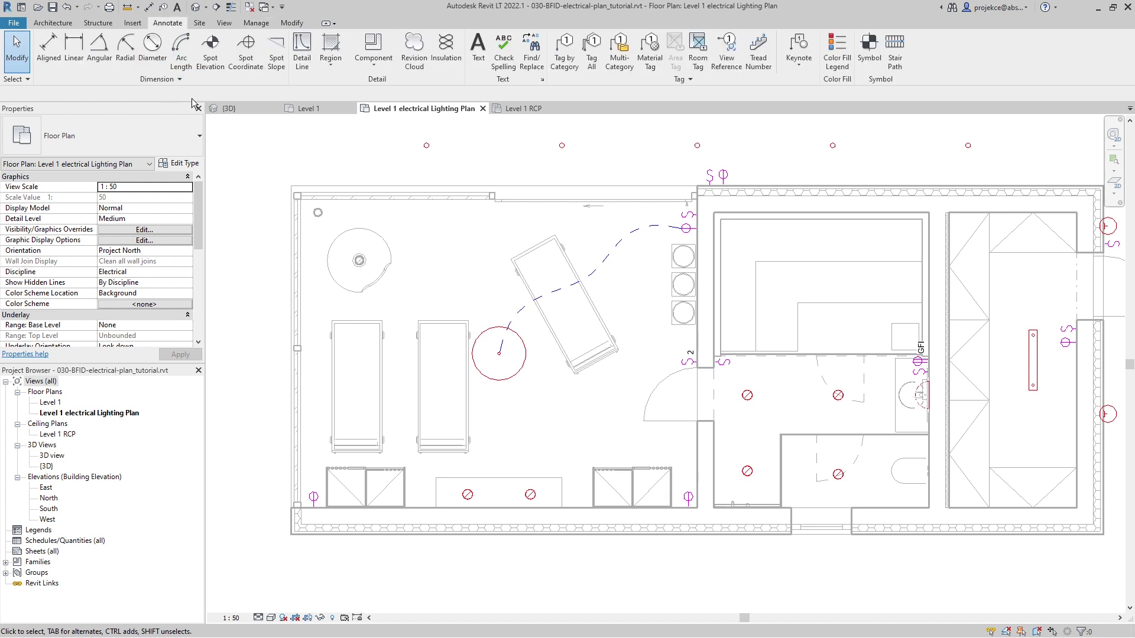
pyautogui.click(302, 57)
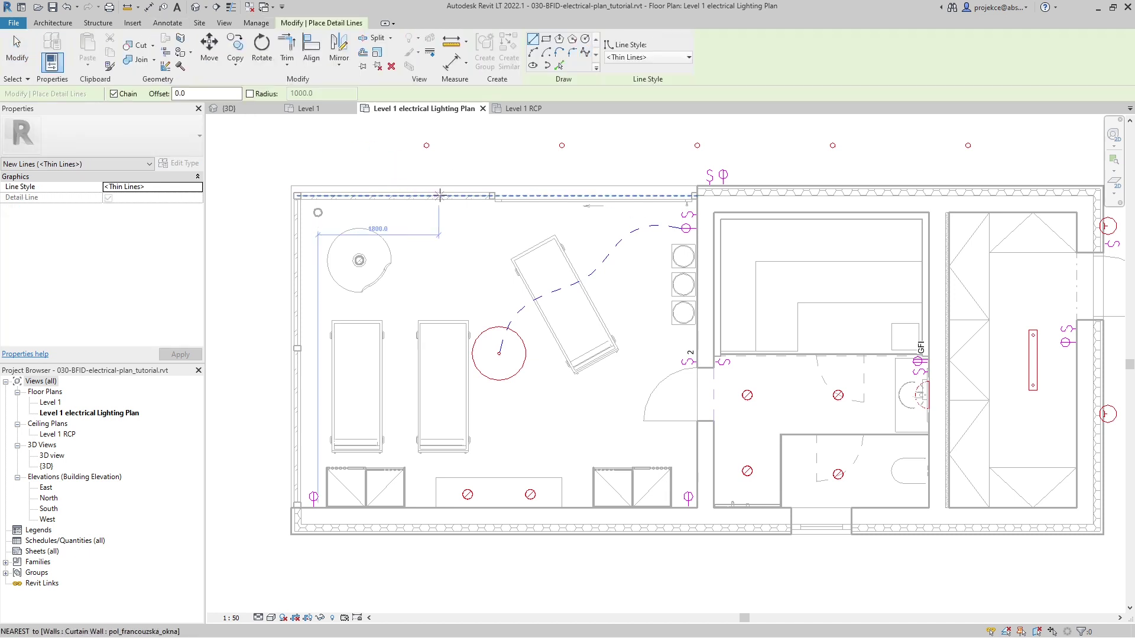
pyautogui.click(586, 53)
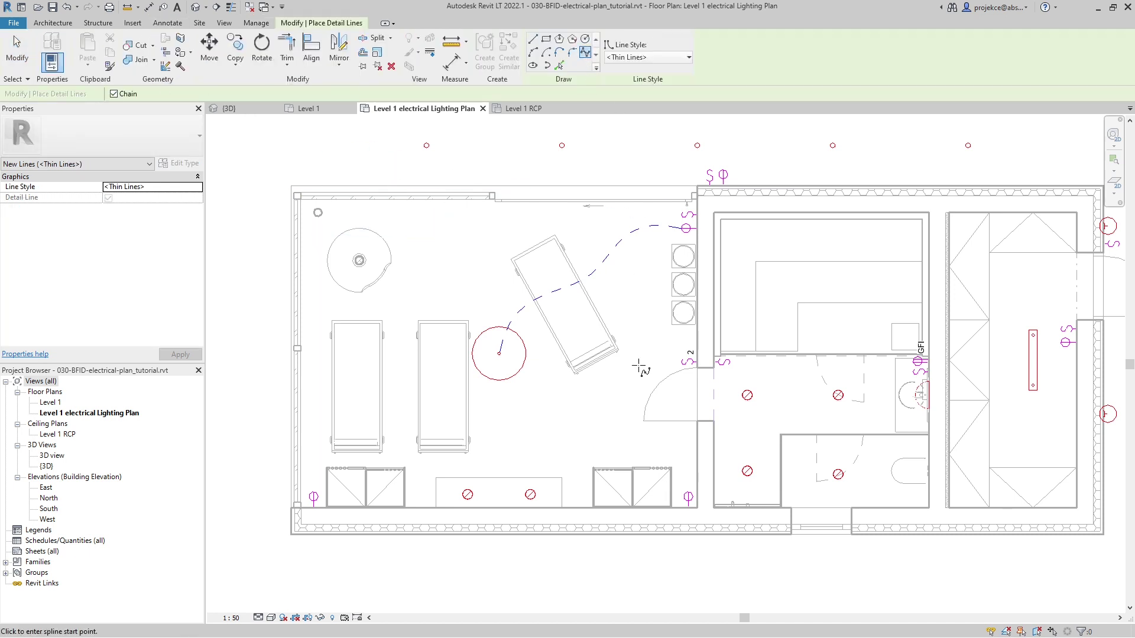
pyautogui.click(500, 353)
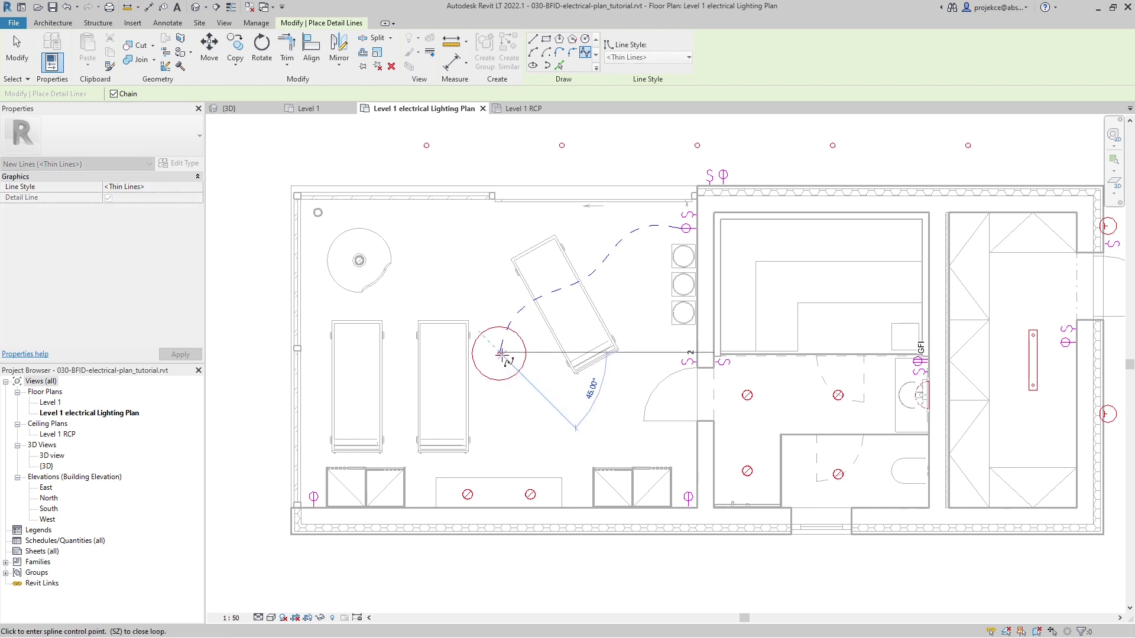
pyautogui.click(565, 382)
pyautogui.click(643, 345)
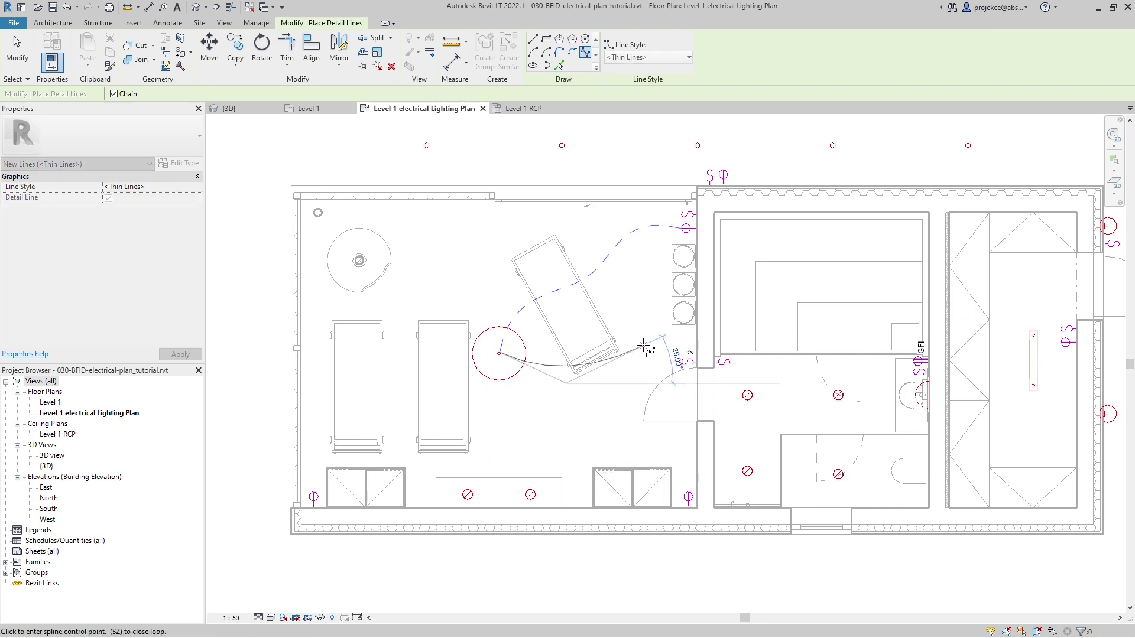
pyautogui.scroll(2, 676, 357)
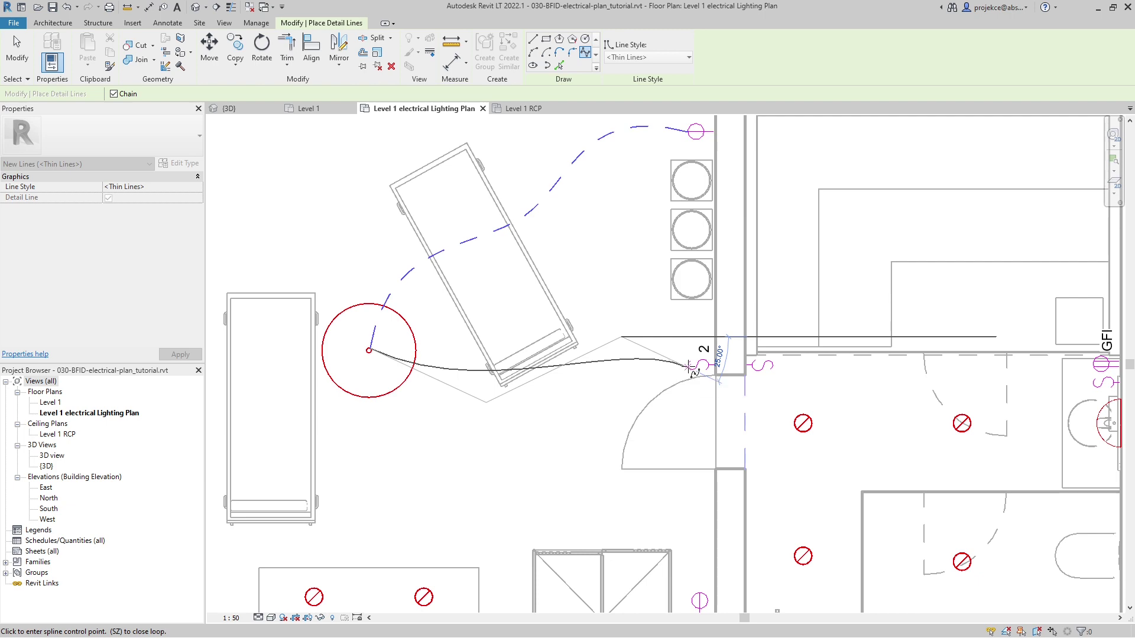
pyautogui.click(690, 368)
pyautogui.scroll(2, 690, 368)
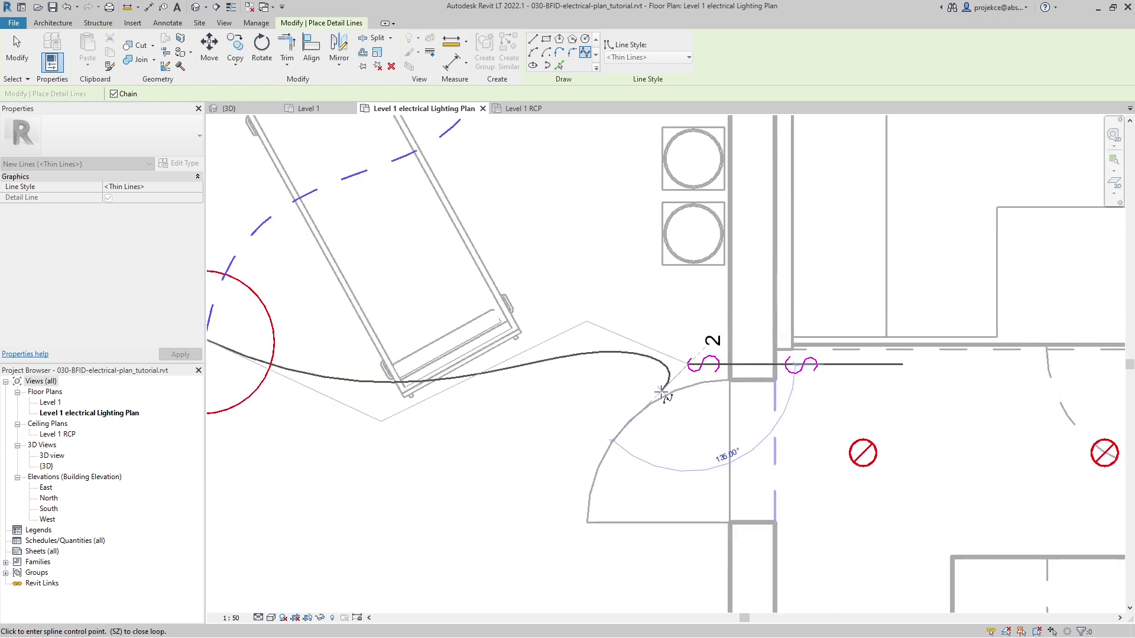
pyautogui.press('Escape')
pyautogui.scroll(-4, 650, 382)
# - Assign the electrical cabeling line style to the spline between the large round light and the switch marked 2
pyautogui.click(601, 364)
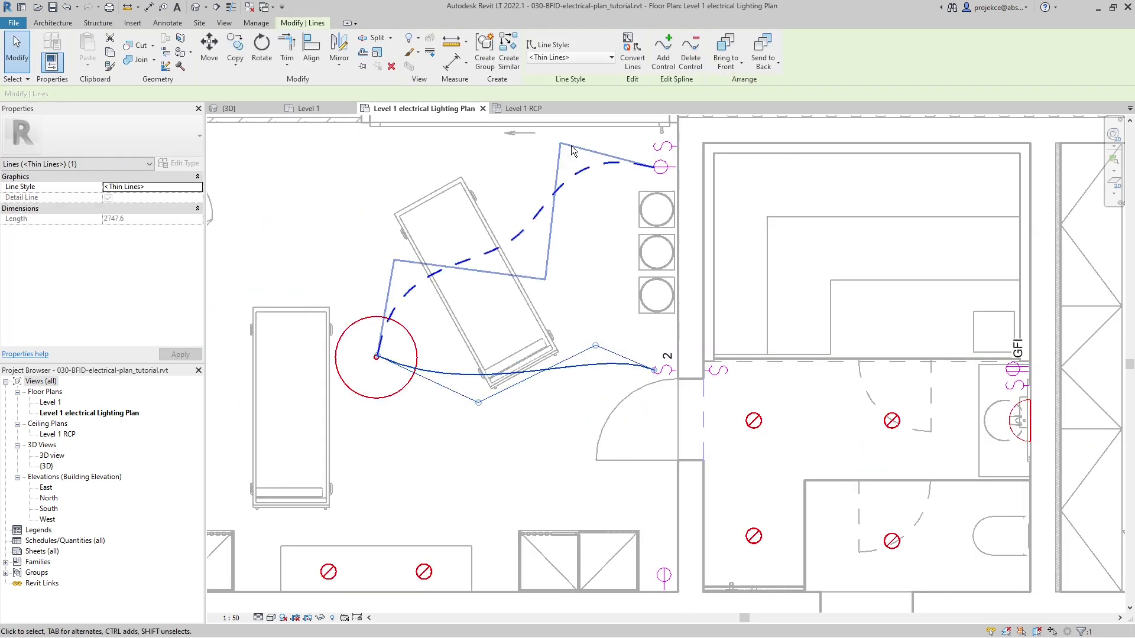
pyautogui.click(610, 57)
pyautogui.click(567, 197)
pyautogui.press('Escape')
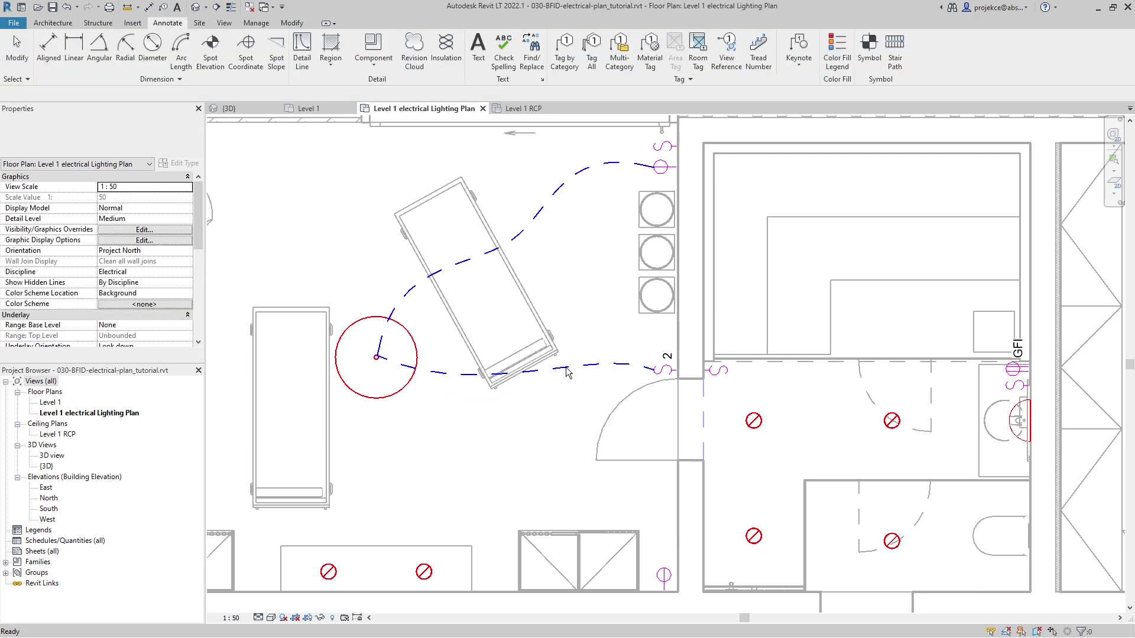
# - Reshape the spline between the round light and the switch marked 2 into a deeper S-curve by moving its intermediate control points
pyautogui.click(596, 355)
pyautogui.moveTo(478, 403); pyautogui.dragTo(471, 440)
pyautogui.press('Escape')
pyautogui.press('Escape')
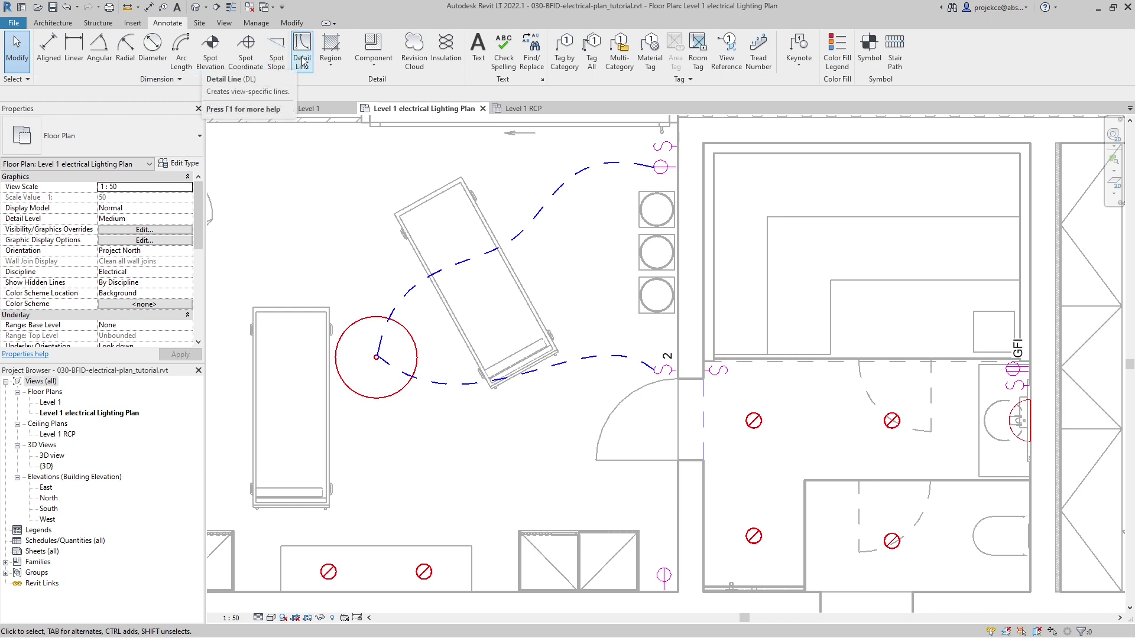
# - Draw a curved electrical cabeling detail spline from the switch marked 2 to the nearer recessed downlight over the cabinet by the south wall
pyautogui.press('l')
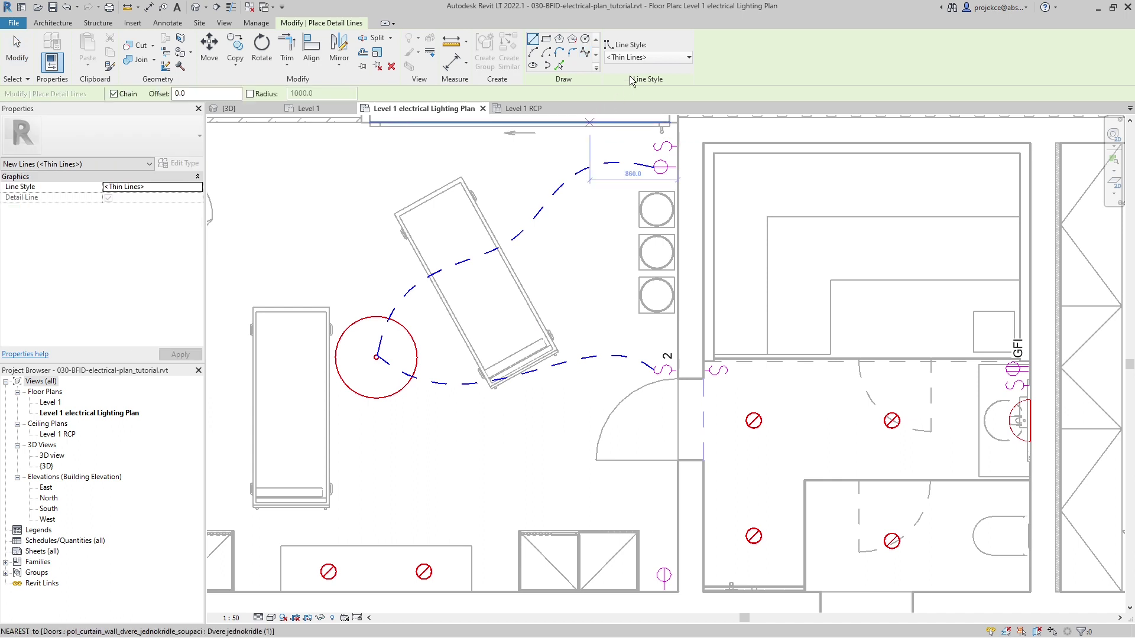
pyautogui.click(647, 57)
pyautogui.click(637, 208)
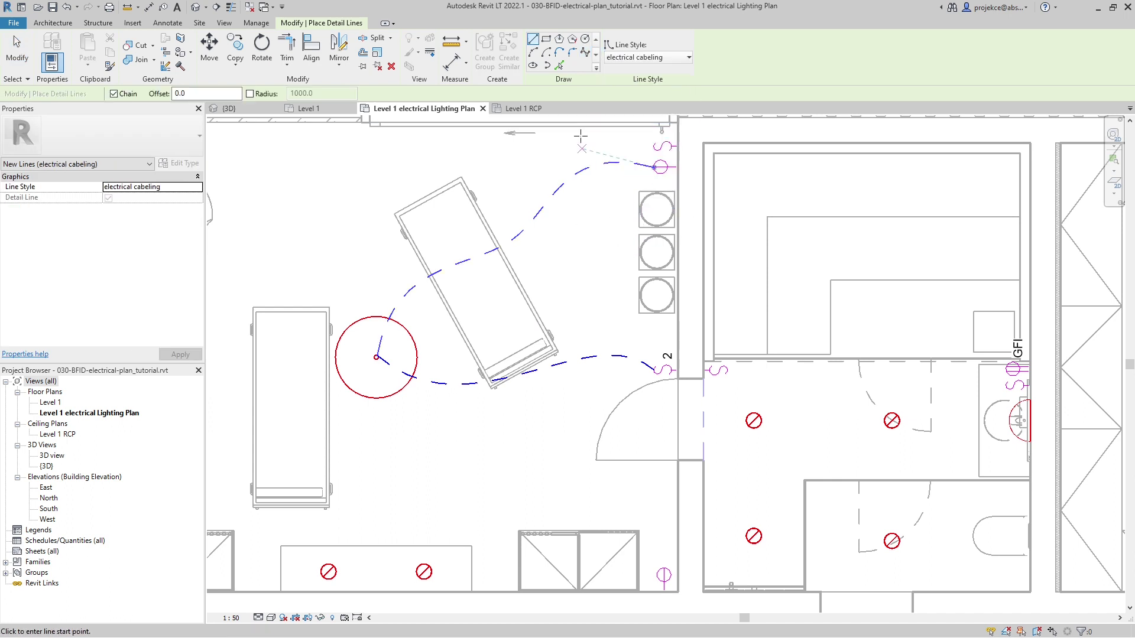
pyautogui.click(585, 52)
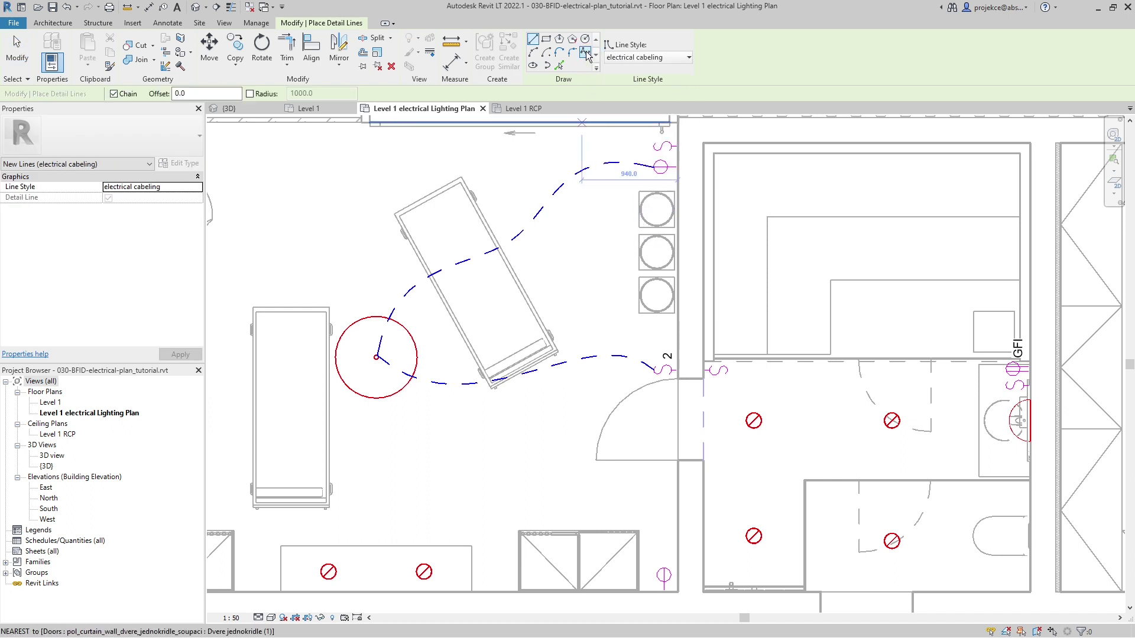
pyautogui.click(652, 372)
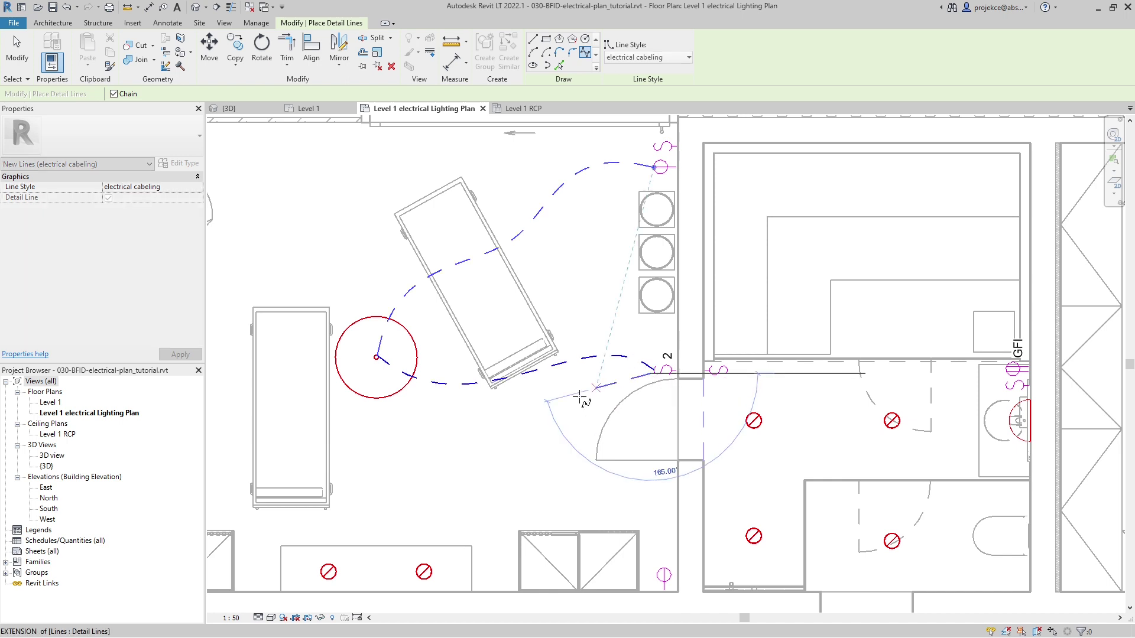
pyautogui.click(535, 428)
pyautogui.moveTo(534, 492); pyautogui.dragTo(469, 390, button='middle')
pyautogui.click(476, 412)
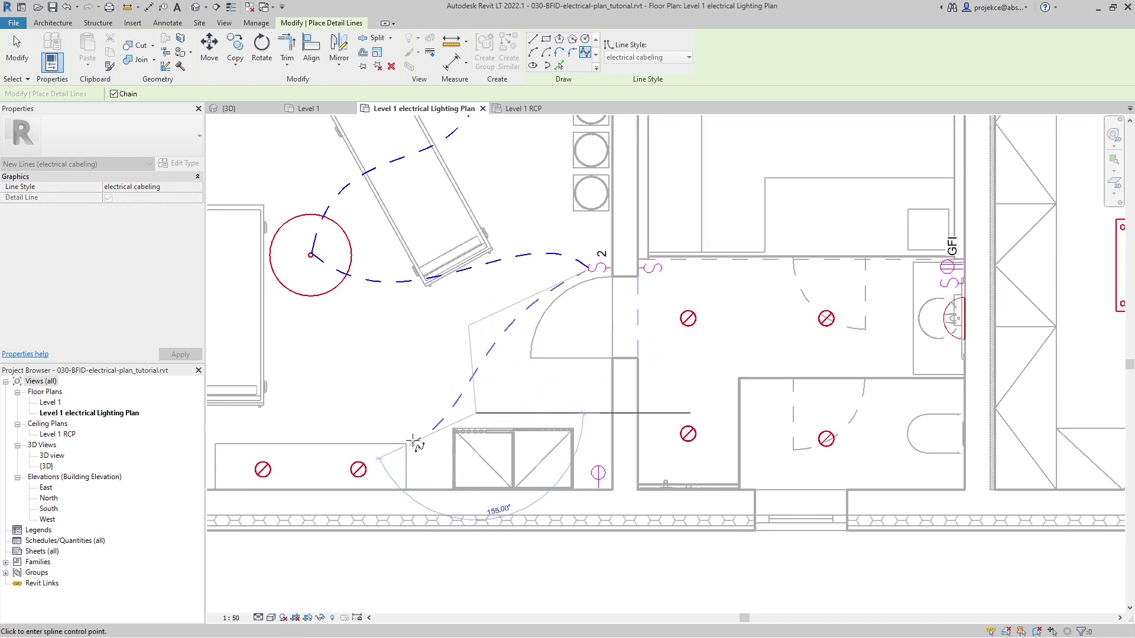
pyautogui.click(362, 472)
pyautogui.moveTo(347, 494); pyautogui.dragTo(372, 498, button='middle')
pyautogui.scroll(3, 357, 481)
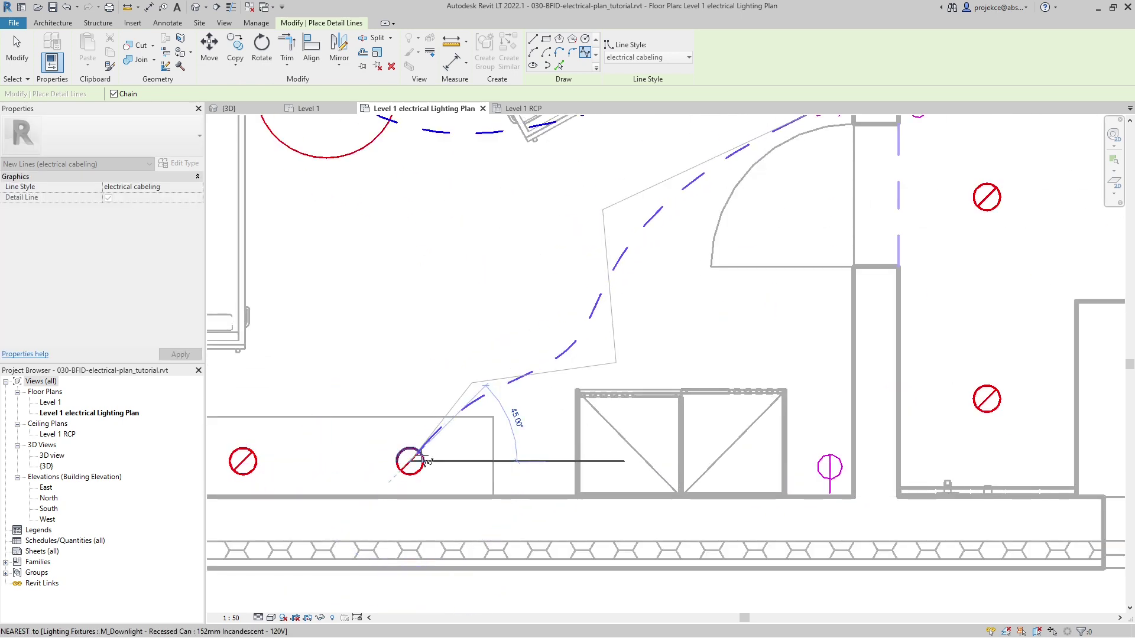
pyautogui.click(426, 461)
pyautogui.press('Escape')
# - Connect the two recessed downlights over the cabinet with an arched electrical cabeling spline
pyautogui.moveTo(431, 463); pyautogui.dragTo(613, 413, button='middle')
pyautogui.click(592, 414)
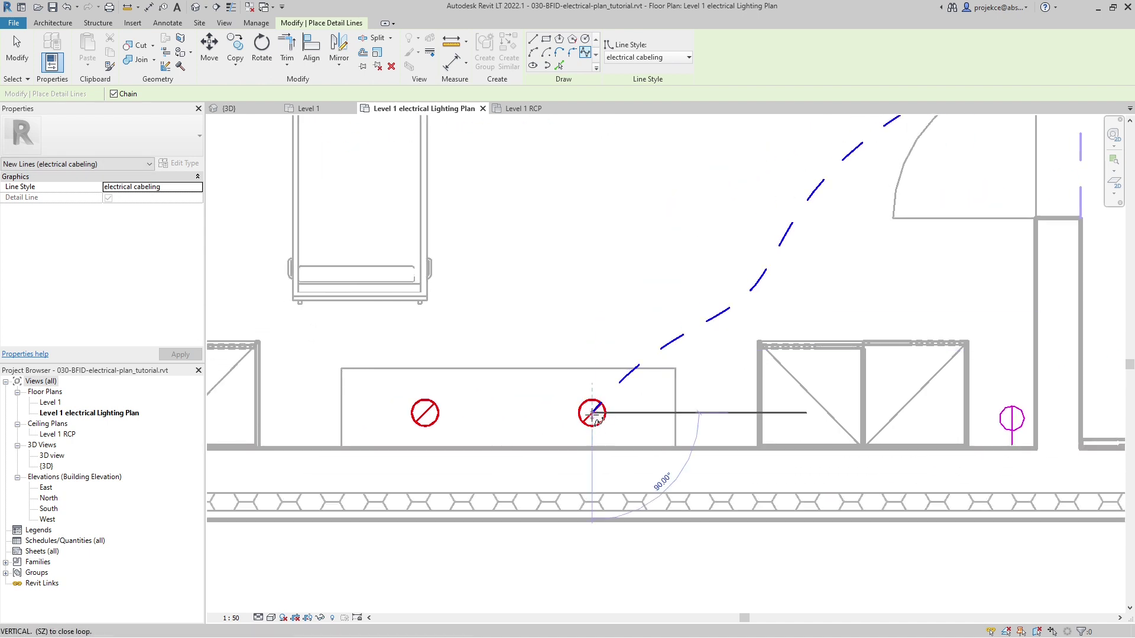
pyautogui.click(508, 372)
pyautogui.click(438, 408)
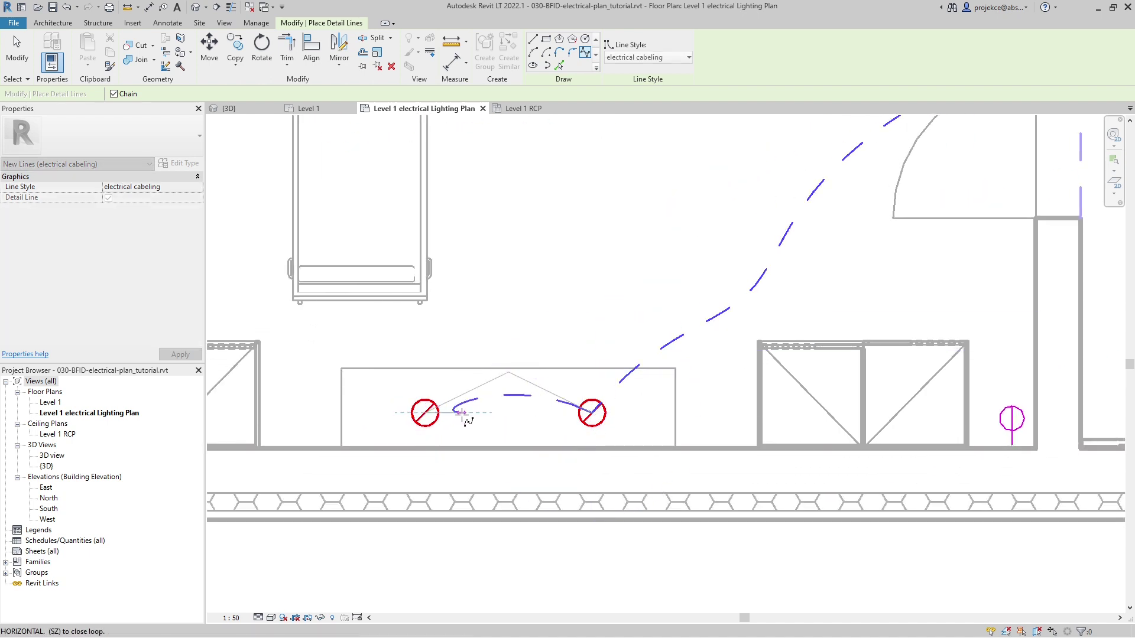
pyautogui.press('Escape')
pyautogui.press('Escape')
pyautogui.scroll(-6, 467, 417)
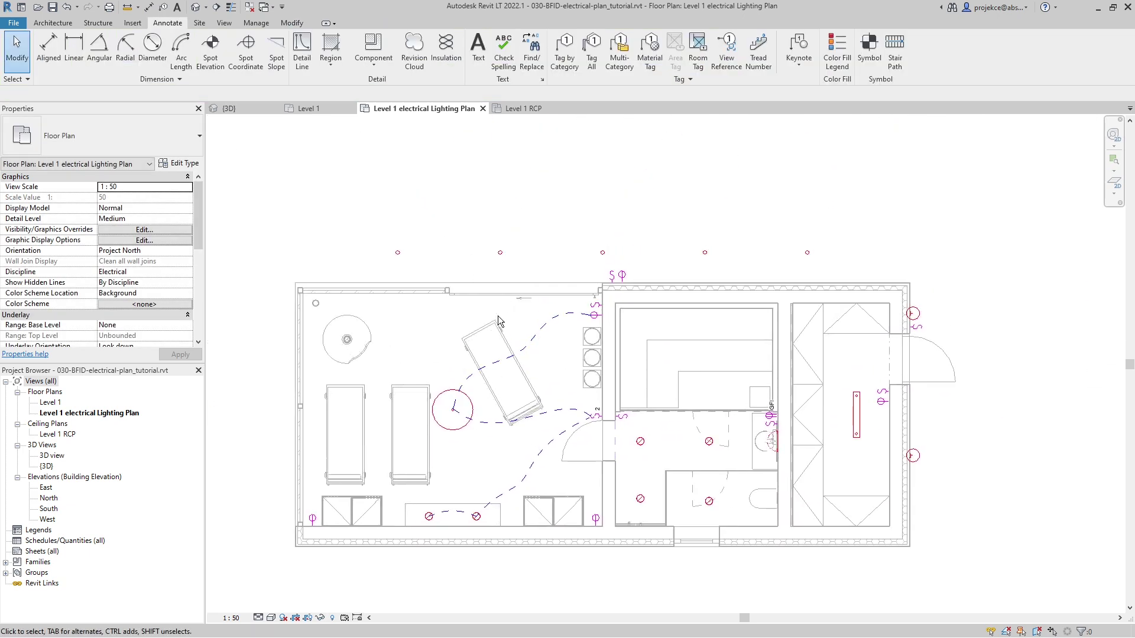
pyautogui.press('d')
pyautogui.press('l')
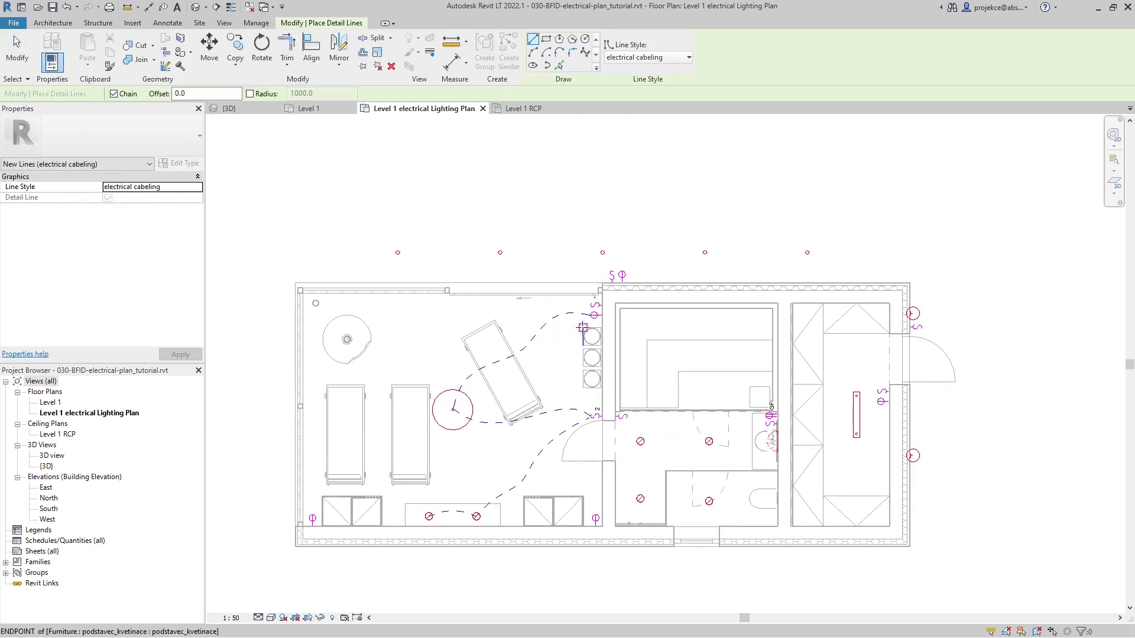
pyautogui.scroll(3, 542, 293)
pyautogui.scroll(2, 541, 293)
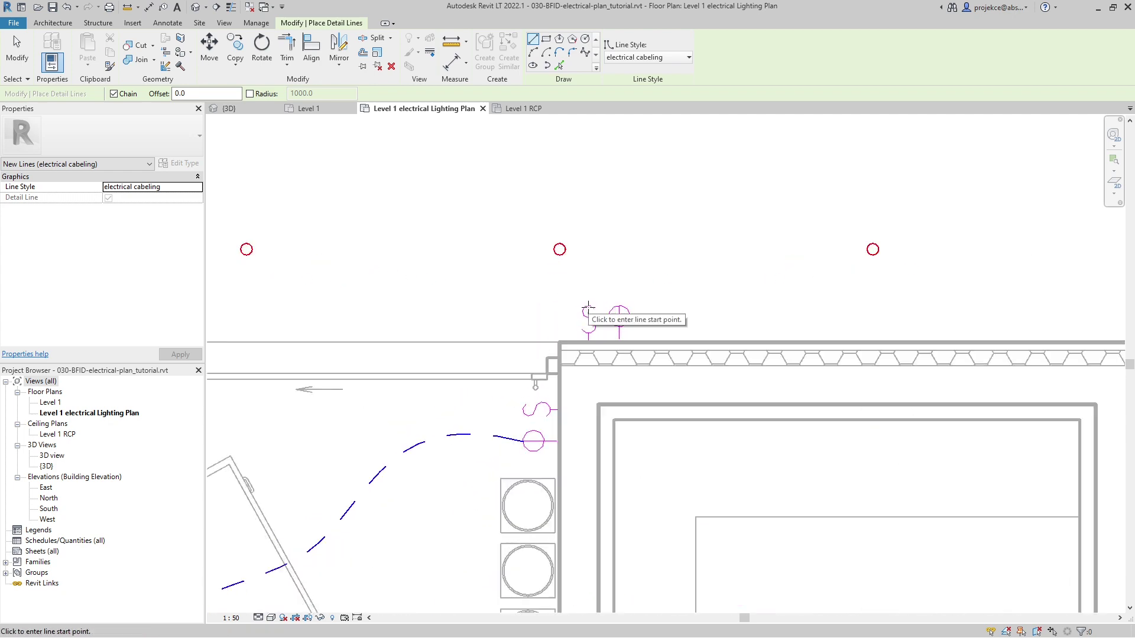
pyautogui.click(588, 307)
pyautogui.scroll(3, 581, 266)
pyautogui.click(593, 276)
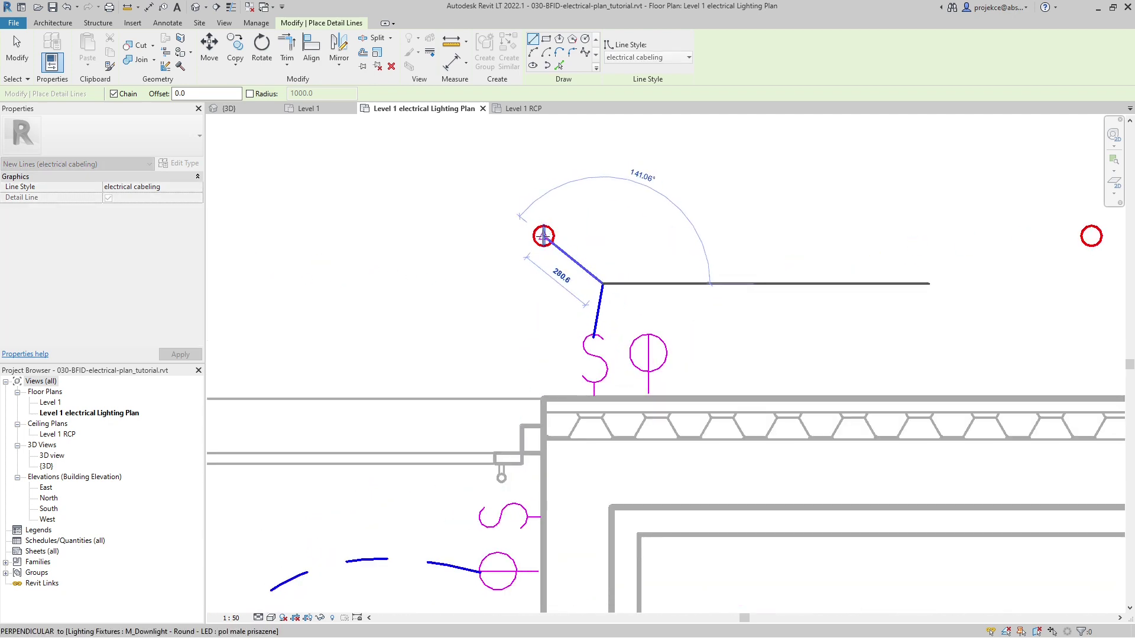
pyautogui.press('Escape')
pyautogui.press('Escape')
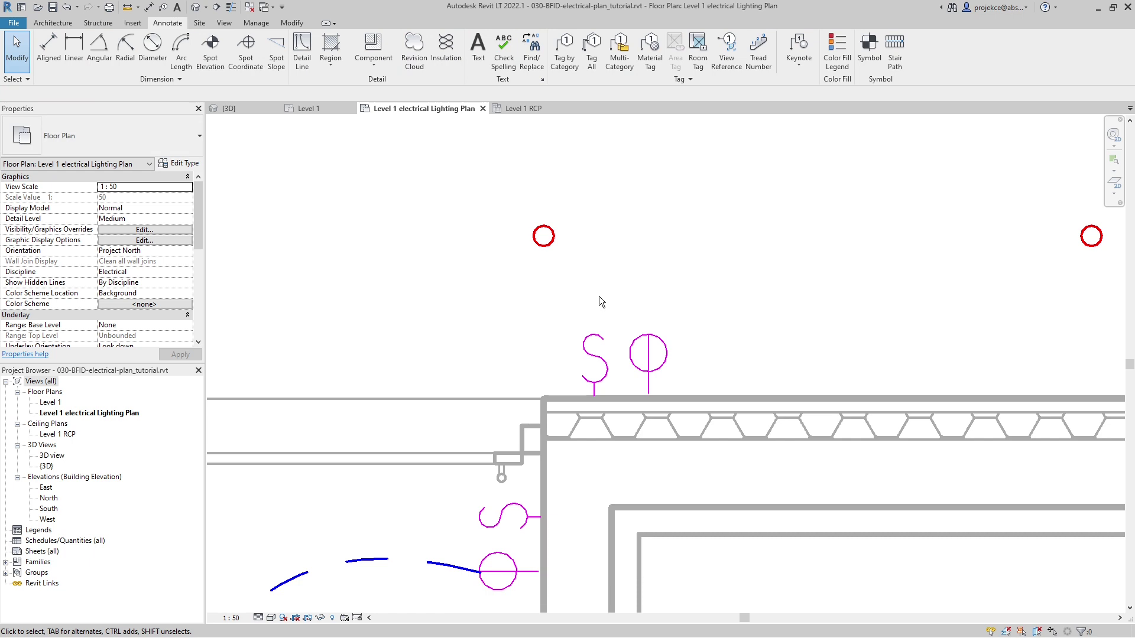
# - Draw a short curved electrical cabeling spline from the exterior switch outside the north wall to the middle round exterior downlight
pyautogui.press('d')
pyautogui.press('l')
pyautogui.click(585, 52)
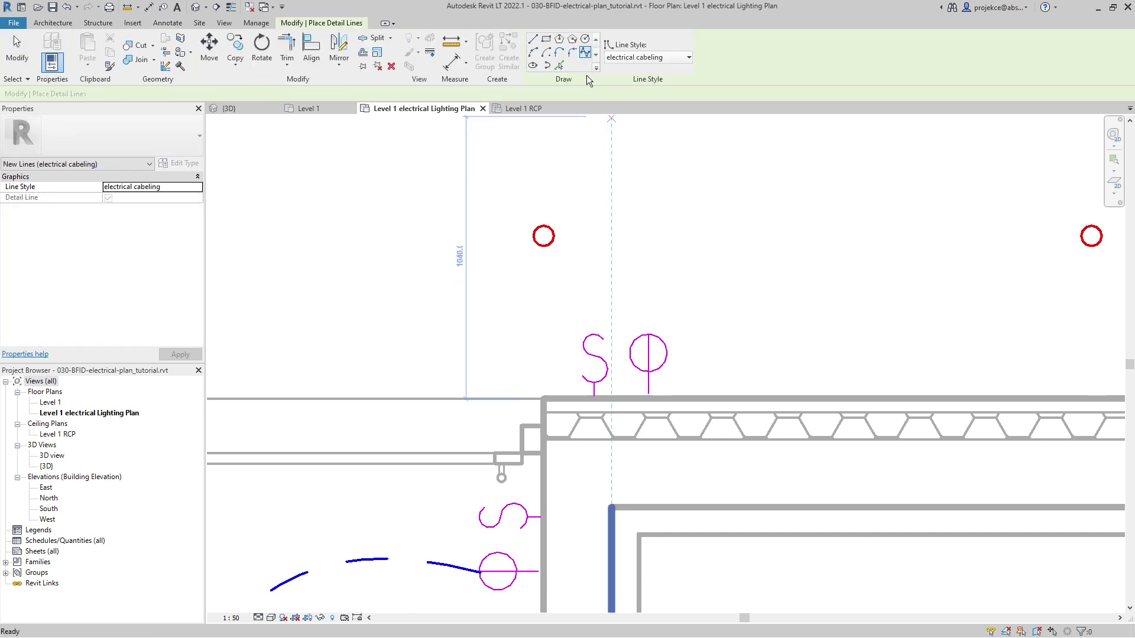
pyautogui.click(593, 336)
pyautogui.click(611, 281)
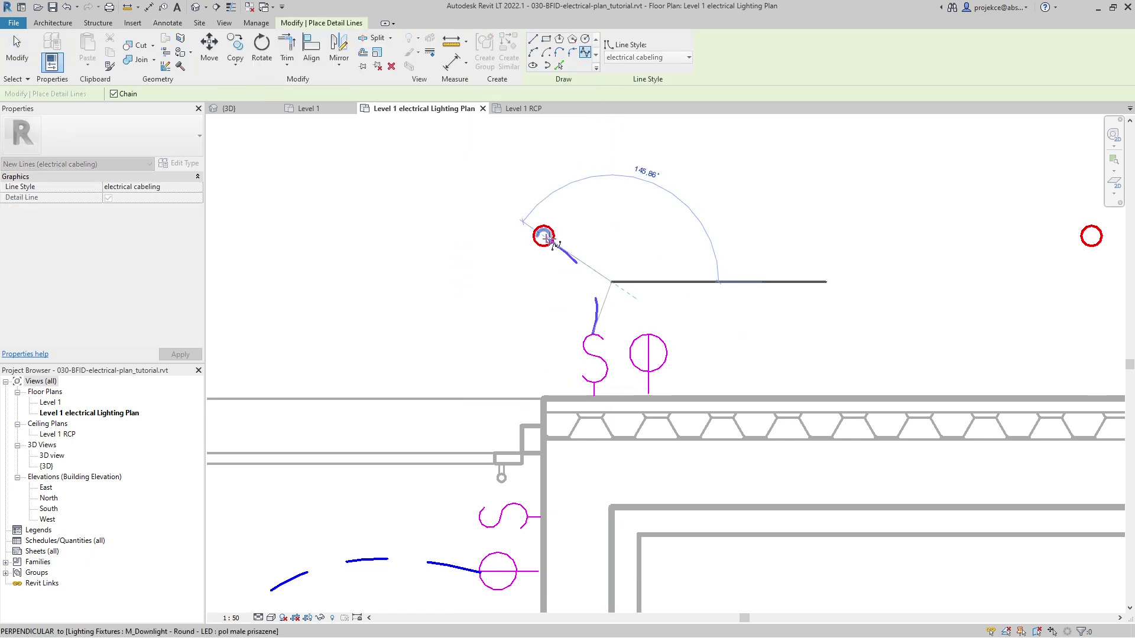
pyautogui.scroll(2, 547, 237)
pyautogui.click(543, 237)
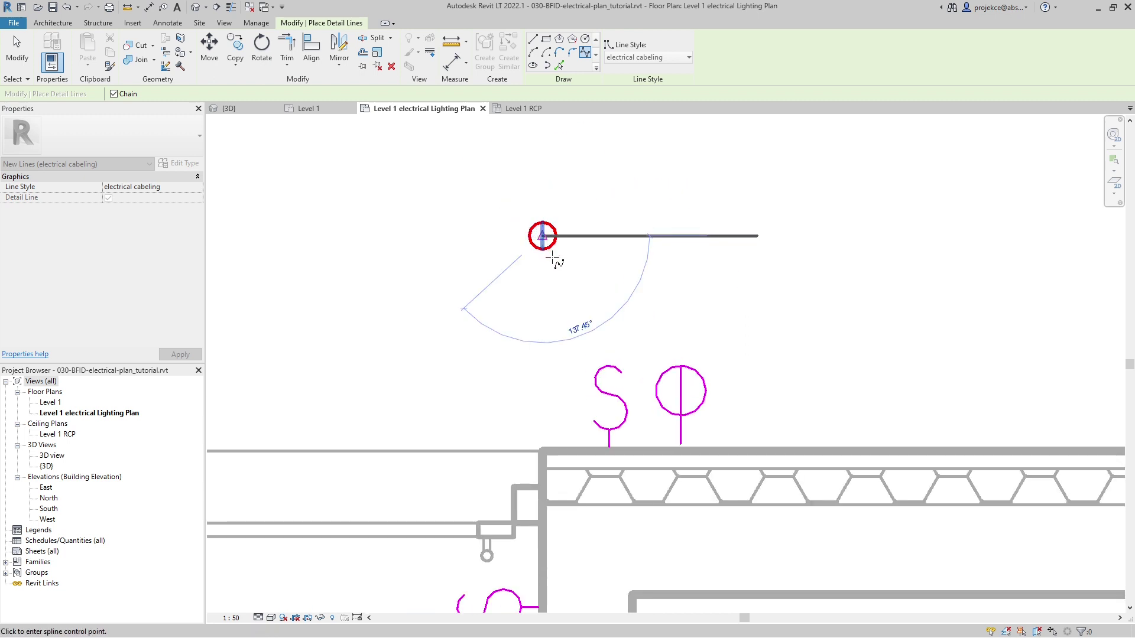
pyautogui.press('Escape')
# - Draw an electrical cabeling spline from the middle exterior downlight to the next one to the west, bowed toward the building
pyautogui.scroll(-2, 553, 260)
pyautogui.press('d')
pyautogui.press('l')
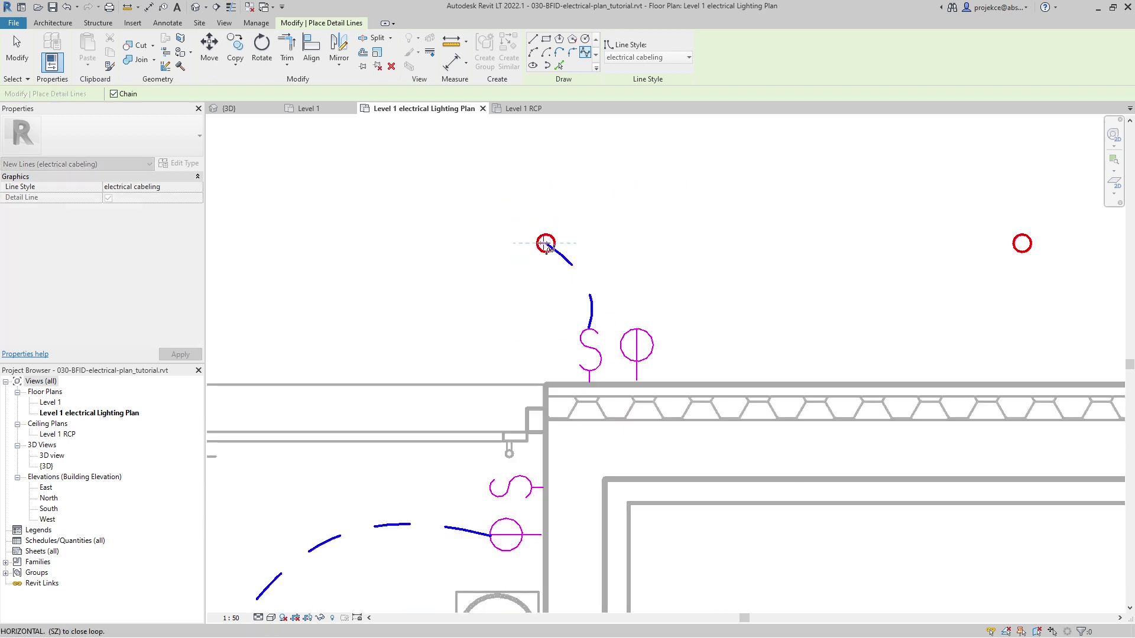
pyautogui.scroll(-2, 544, 243)
pyautogui.click(595, 301)
pyautogui.click(386, 300)
pyautogui.scroll(2, 355, 280)
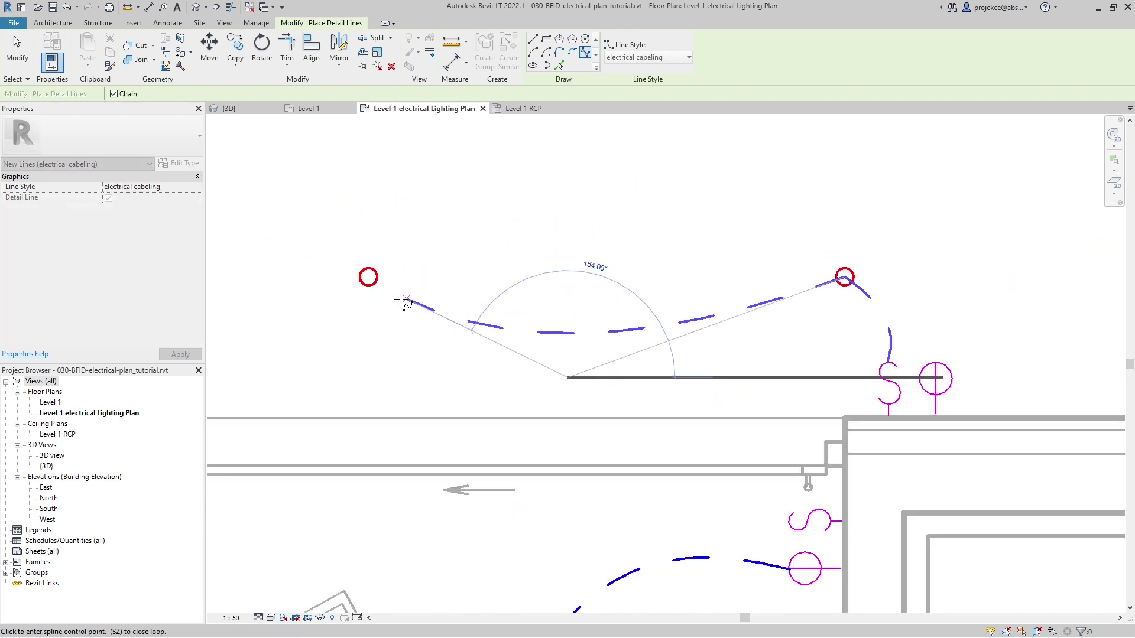
pyautogui.click(368, 278)
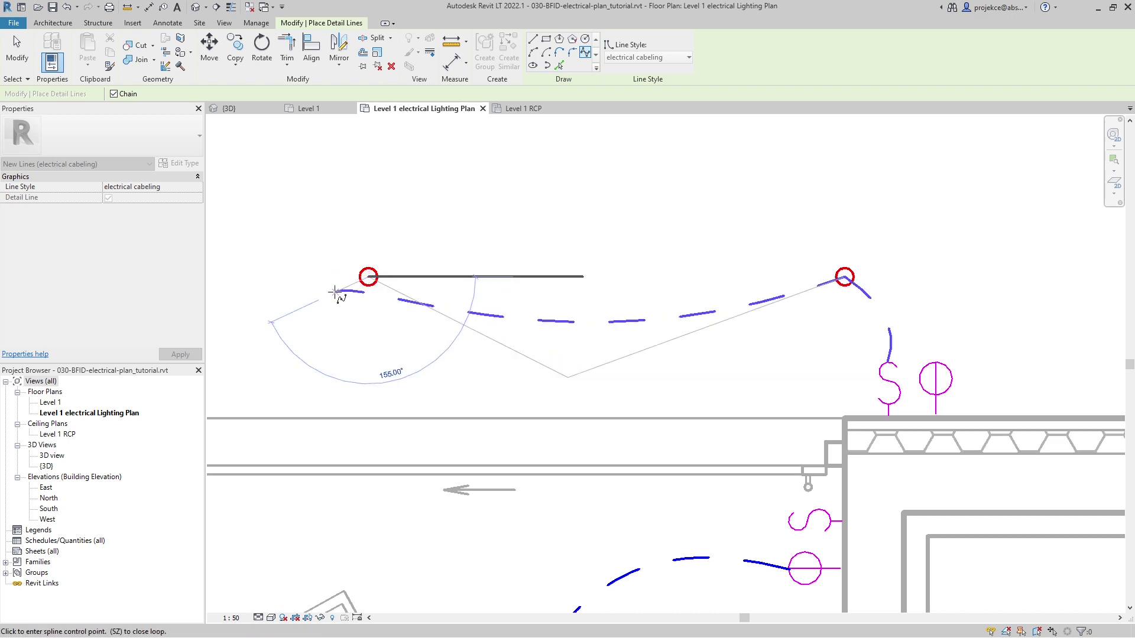
# - Continue the cabling with a bowed electrical cabeling spline from the second exterior downlight to the westernmost one
pyautogui.moveTo(390, 319); pyautogui.dragTo(514, 298, button='middle')
pyautogui.click(544, 270)
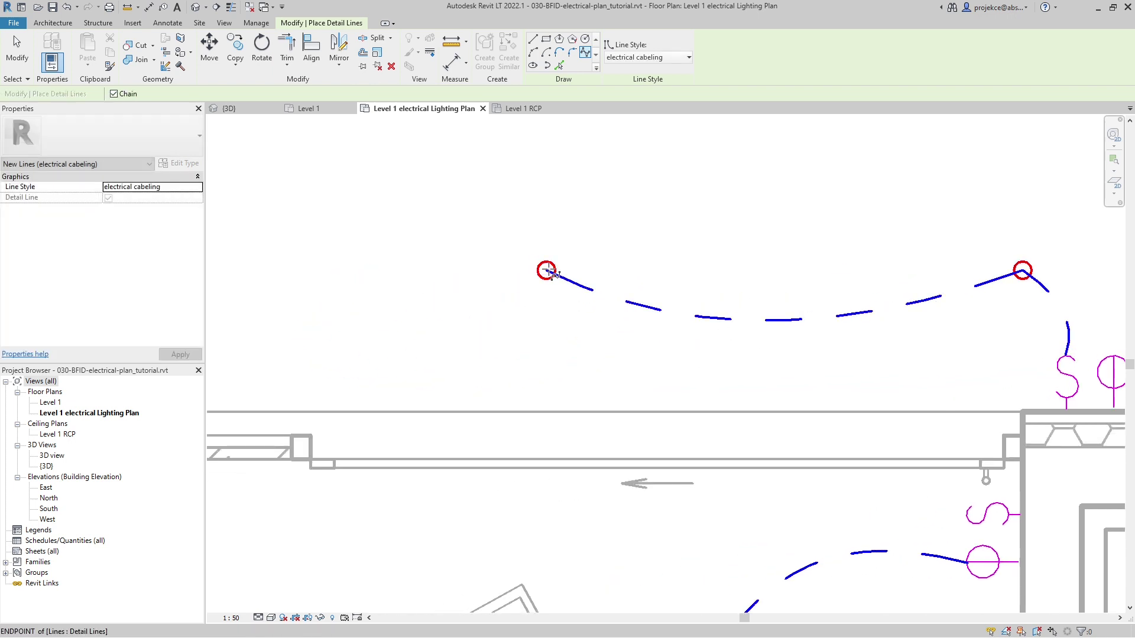
pyautogui.scroll(-2, 546, 270)
pyautogui.click(422, 321)
pyautogui.scroll(2, 265, 315)
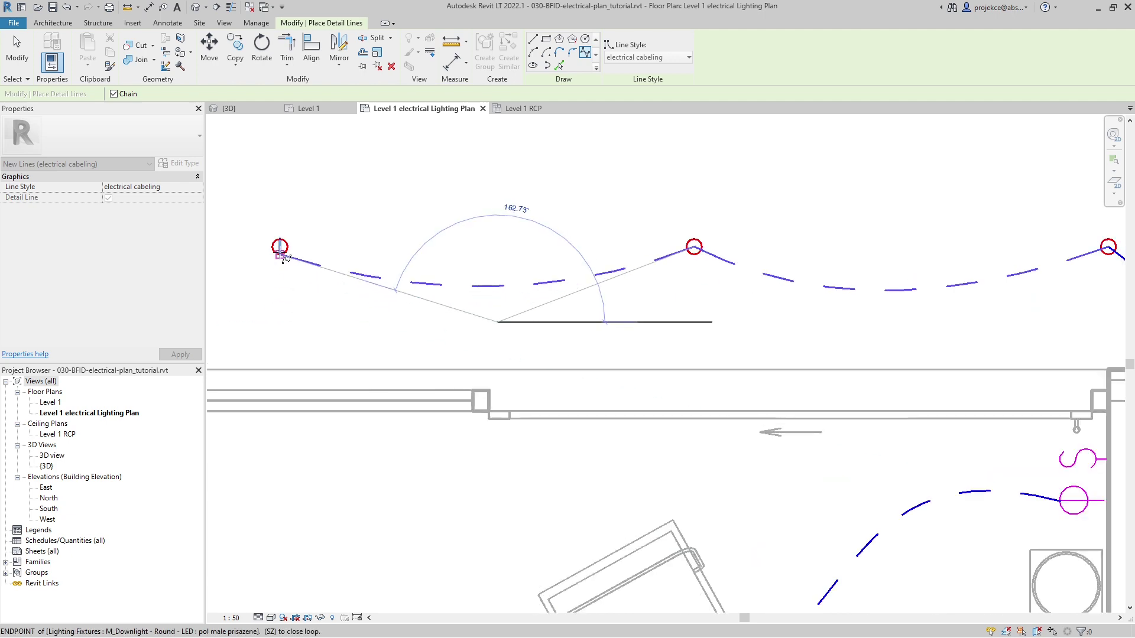
pyautogui.click(275, 269)
pyautogui.press('Escape')
# - Draw one continuous wavy electrical cabeling spline from the middle exterior downlight through the next one east to the easternmost one
pyautogui.scroll(-3, 354, 302)
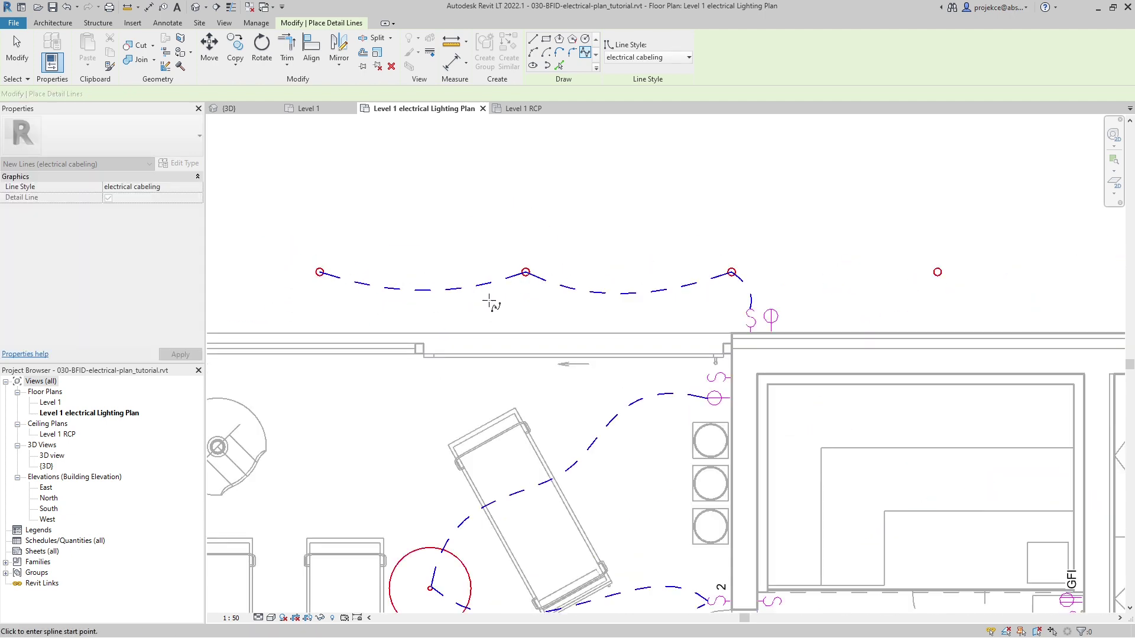
pyautogui.scroll(3, 481, 322)
pyautogui.scroll(2, 444, 297)
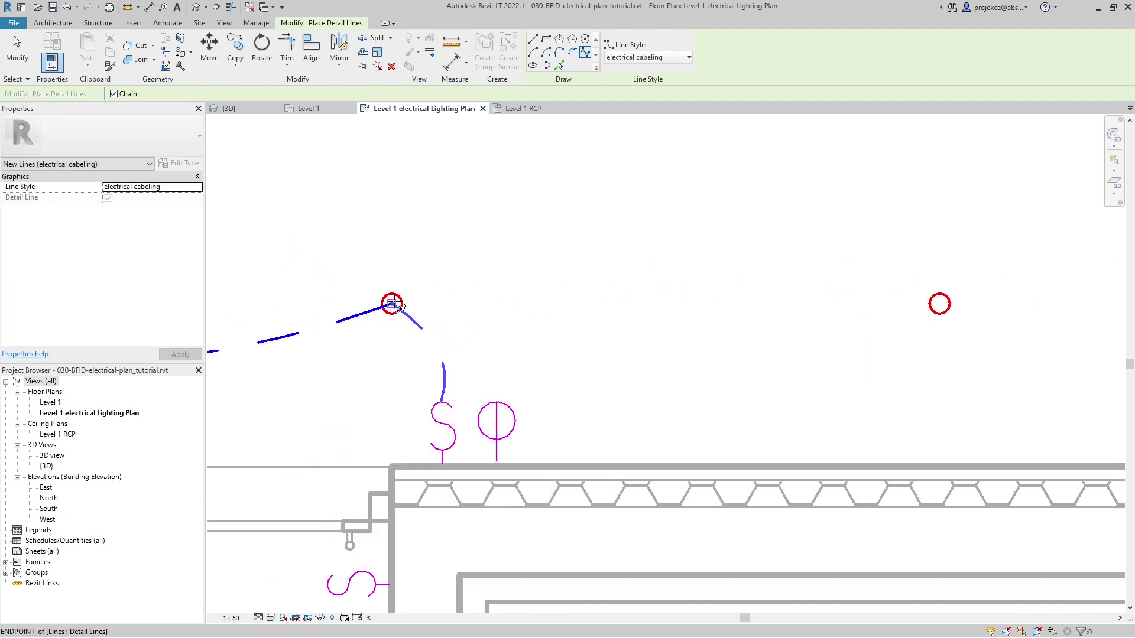
pyautogui.click(392, 304)
pyautogui.click(668, 231)
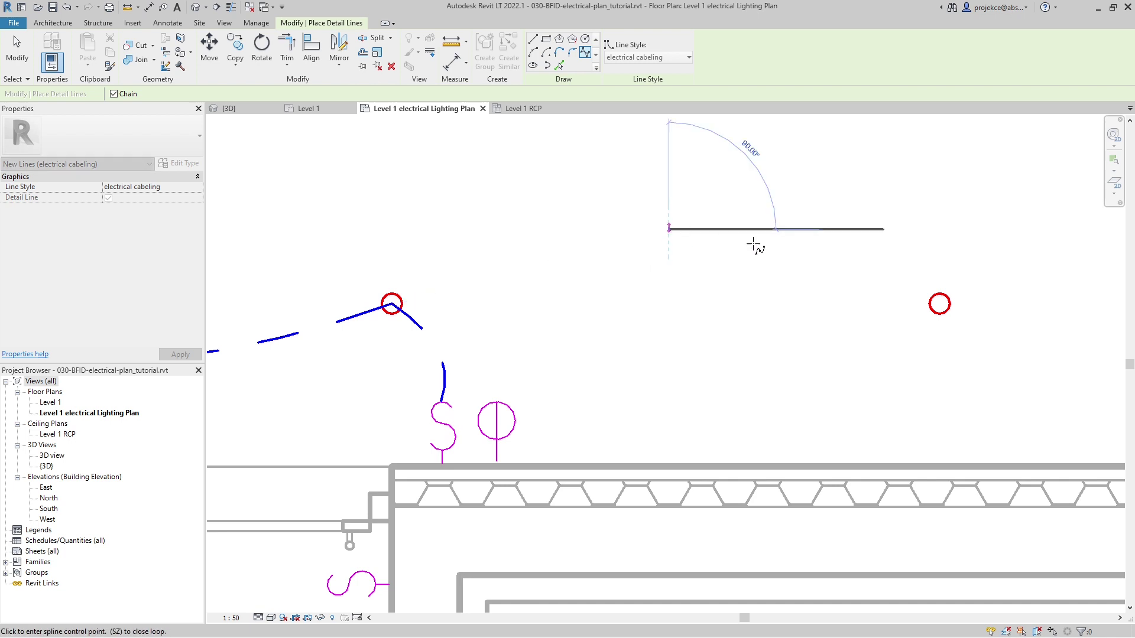
pyautogui.click(940, 304)
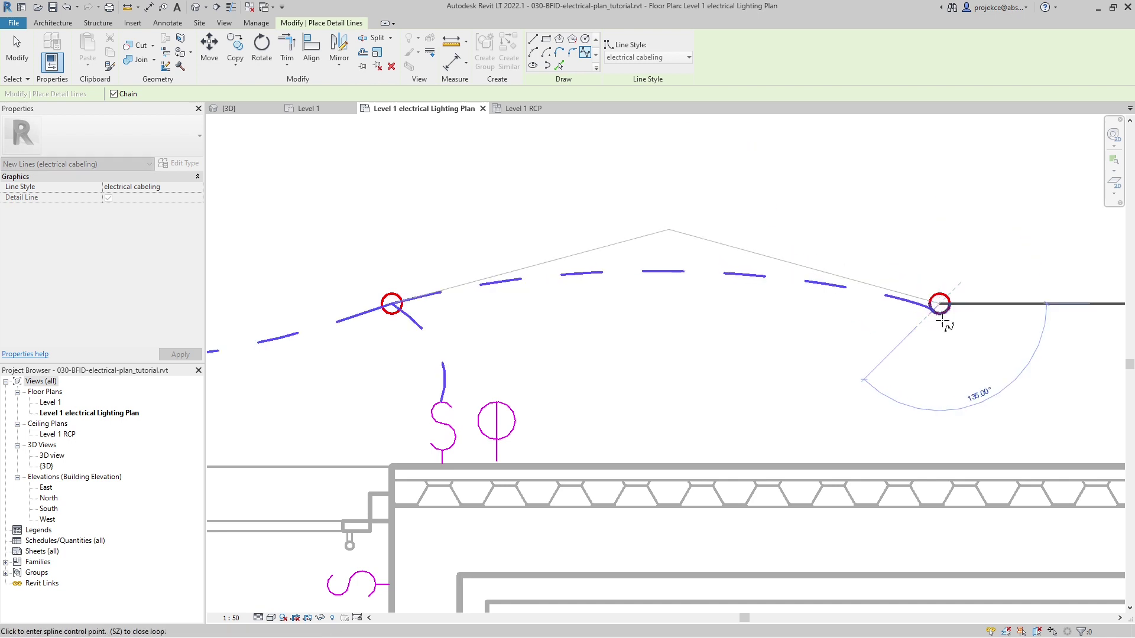
pyautogui.scroll(-3, 739, 322)
pyautogui.scroll(-1, 691, 328)
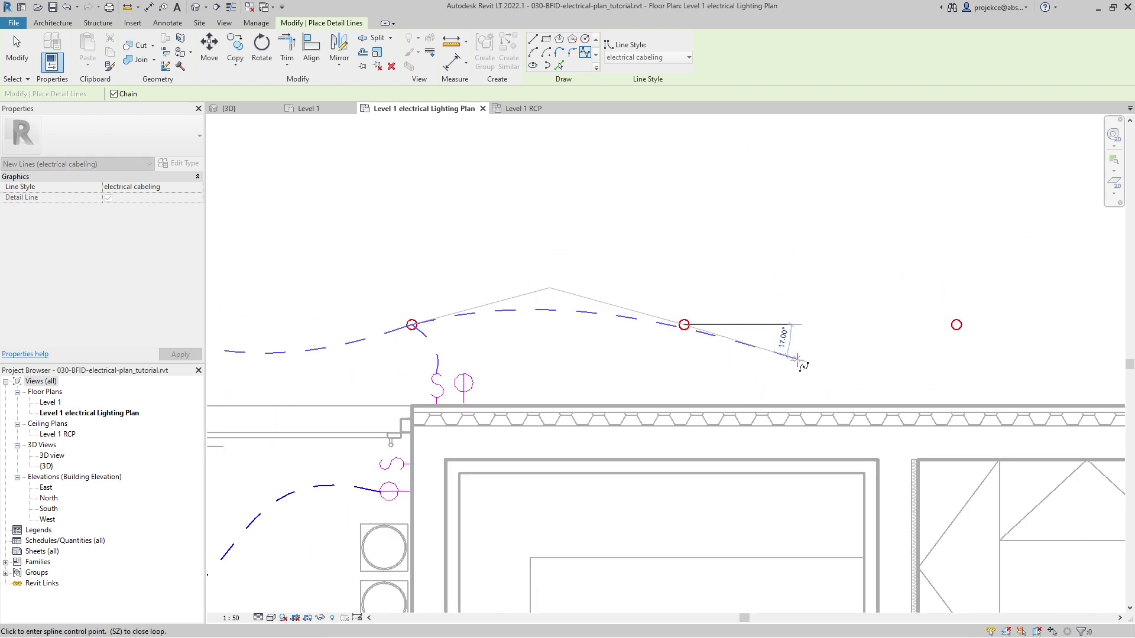
pyautogui.click(830, 369)
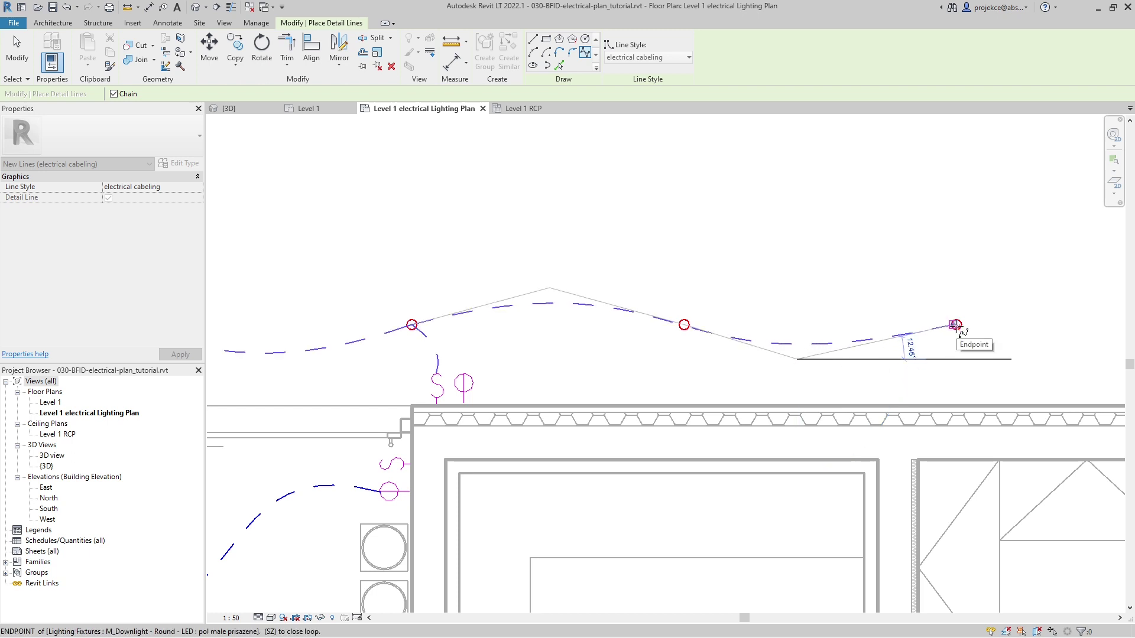
pyautogui.click(955, 324)
pyautogui.press('Escape')
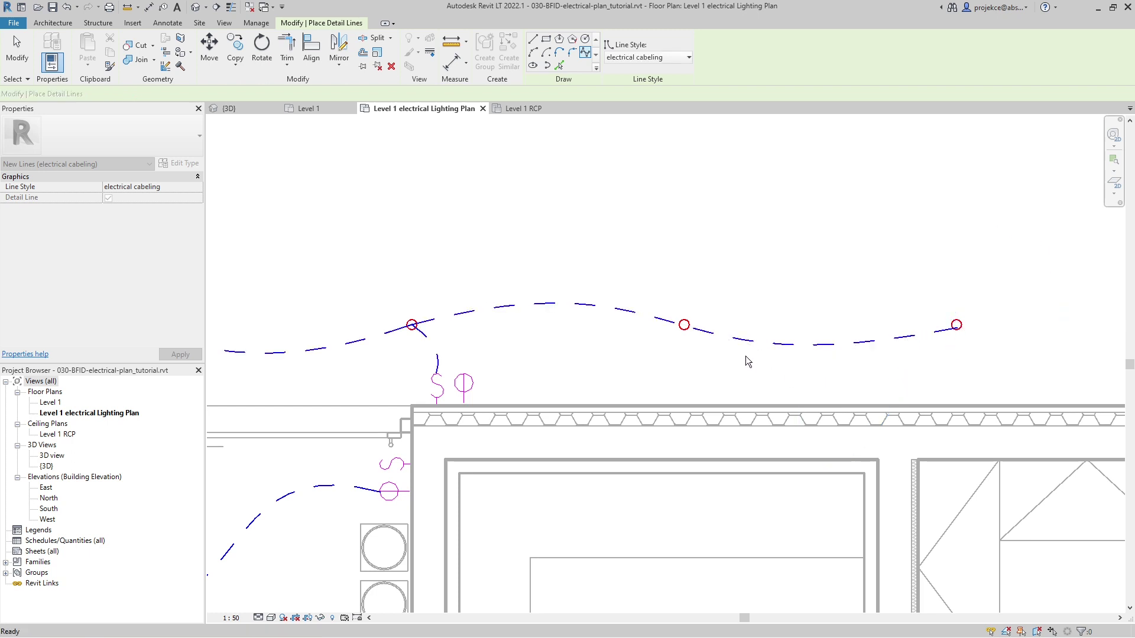
pyautogui.press('Escape')
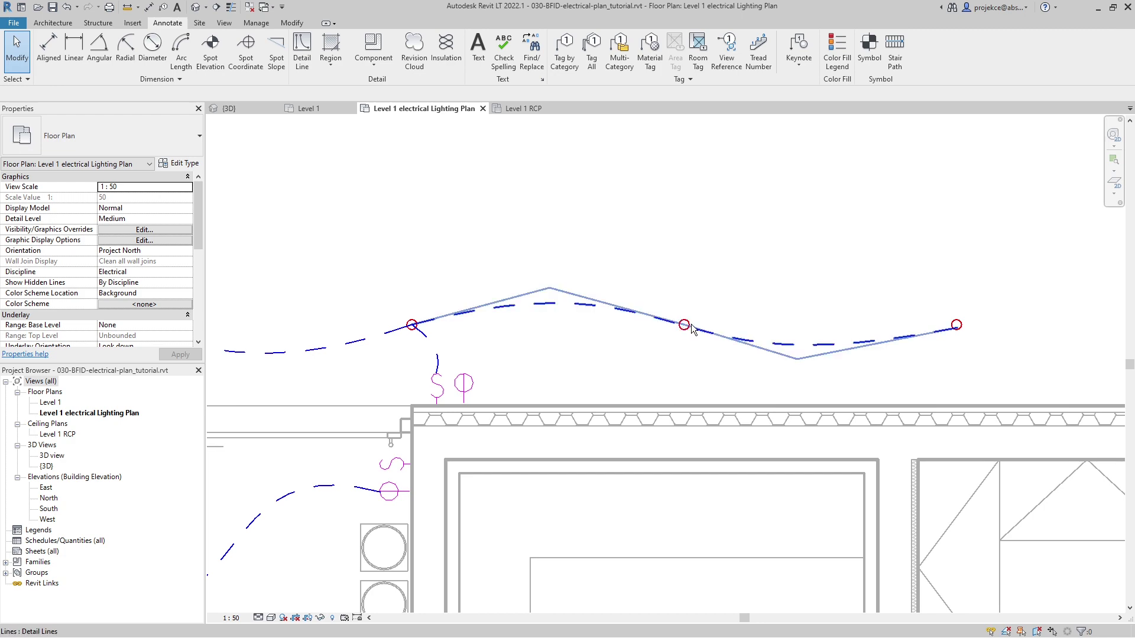
# - Delete the continuous spline running through the eastern exterior downlights
pyautogui.click(782, 351)
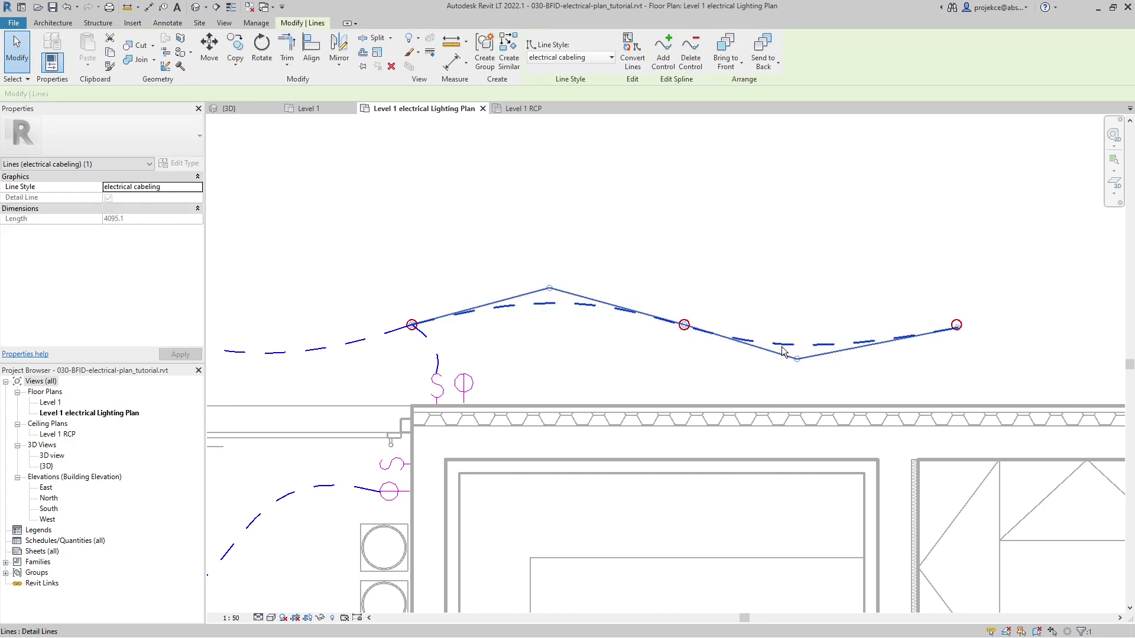
pyautogui.press('Delete')
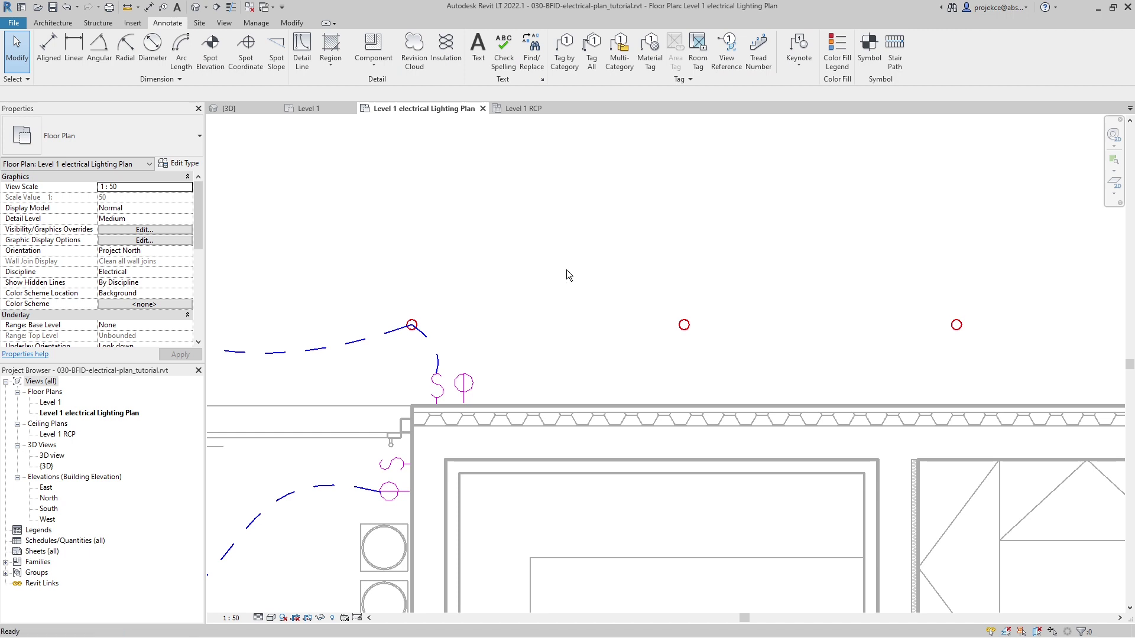
# - Draw an electrical cabeling spline from the middle exterior downlight to the next one east, bowed away from the building
pyautogui.press('d')
pyautogui.press('l')
pyautogui.click(584, 55)
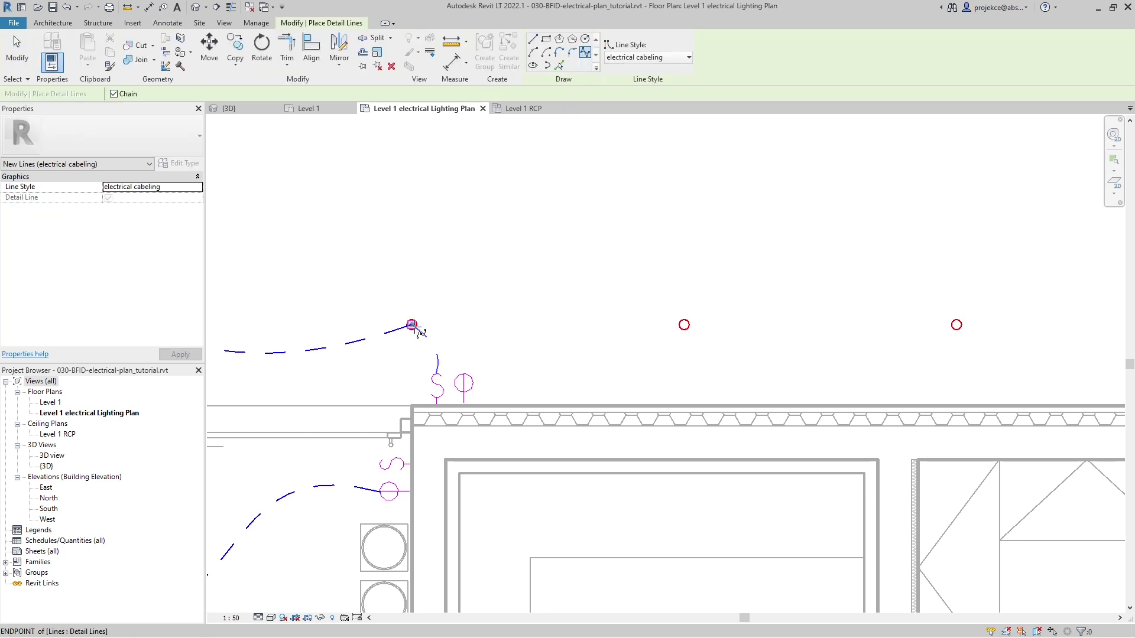
pyautogui.click(412, 324)
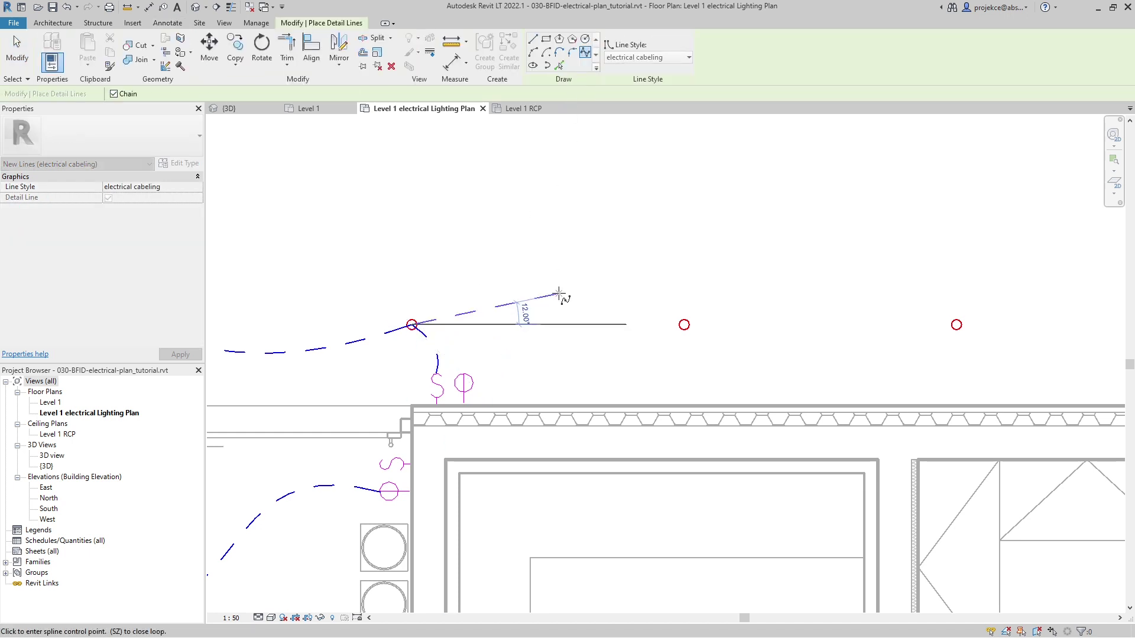
pyautogui.click(683, 324)
pyautogui.press('Escape')
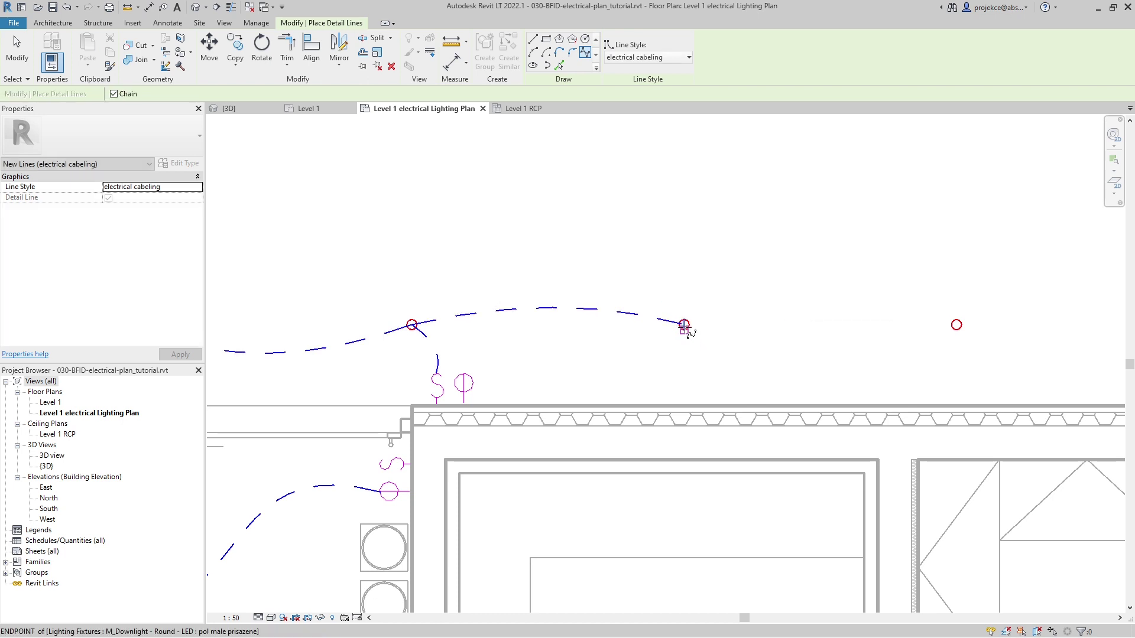
# - Continue with an electrical cabeling spline to the easternmost exterior downlight, bowed toward the building, and finish drawing detail lines
pyautogui.click(956, 324)
pyautogui.press('Escape')
pyautogui.press('Escape')
pyautogui.scroll(-3, 929, 343)
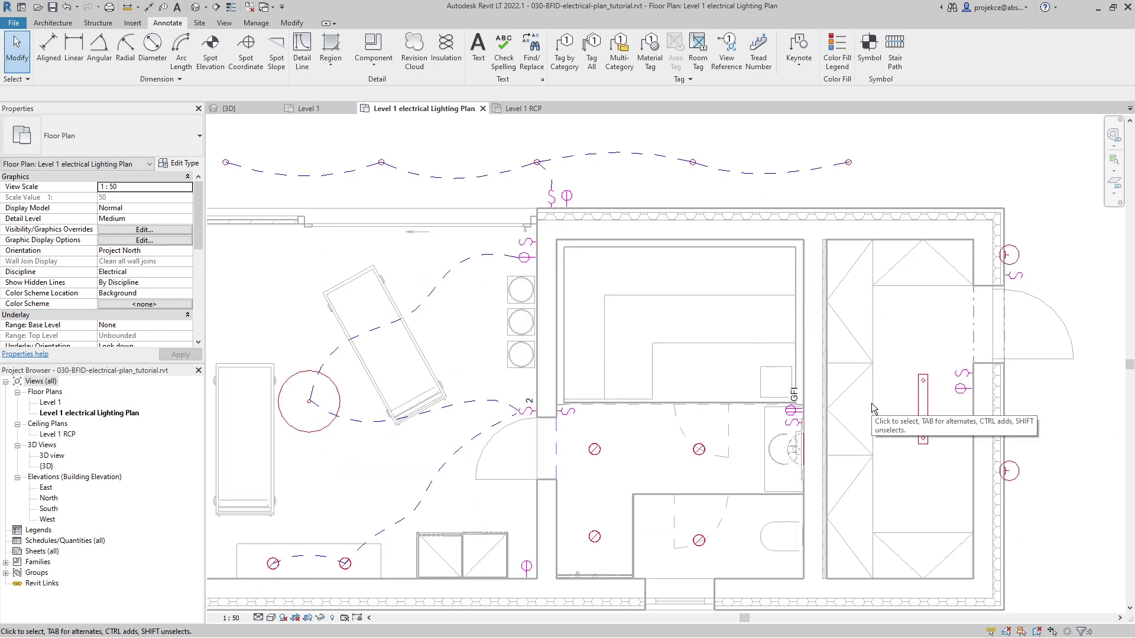
pyautogui.moveTo(831, 420); pyautogui.dragTo(762, 362, button='middle')
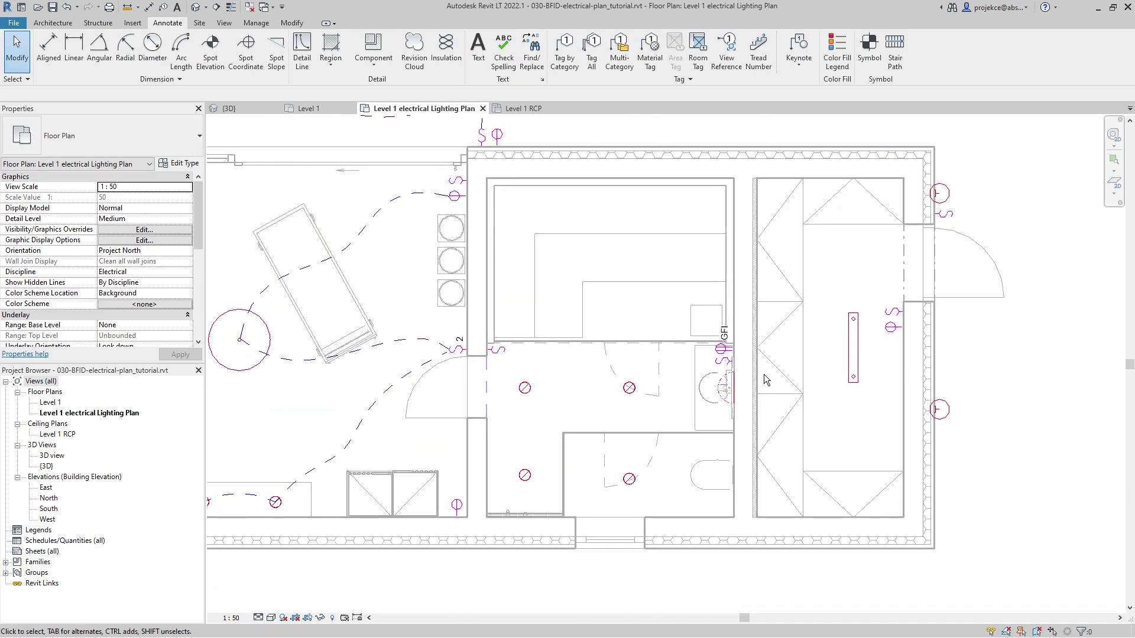
pyautogui.scroll(1, 764, 374)
pyautogui.press('d')
pyautogui.press('l')
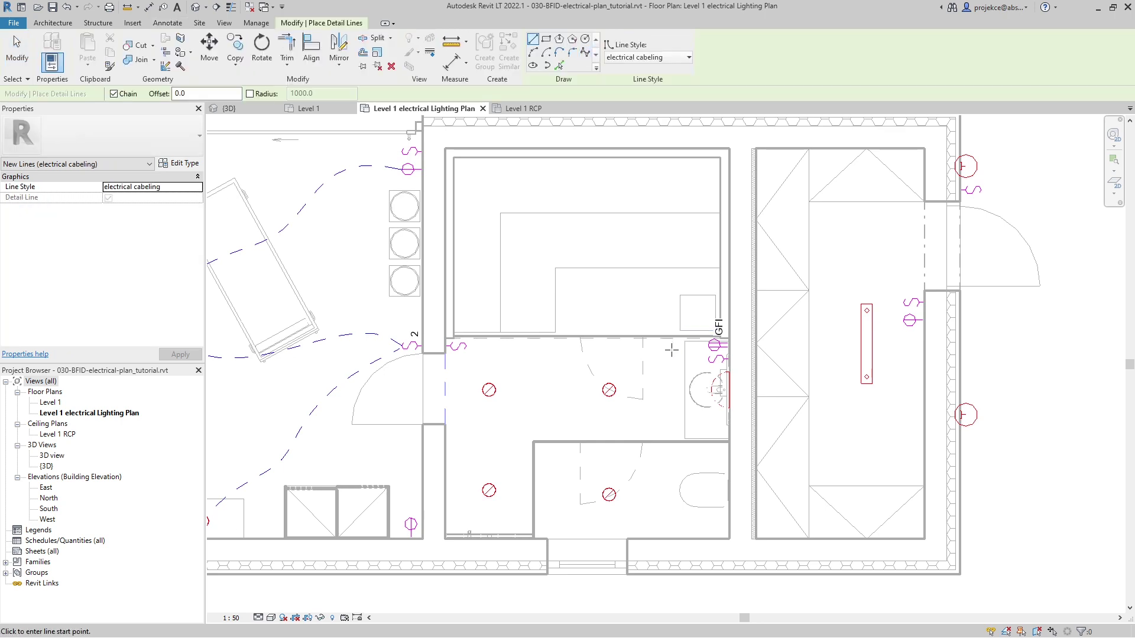
pyautogui.scroll(2, 671, 350)
pyautogui.click(734, 363)
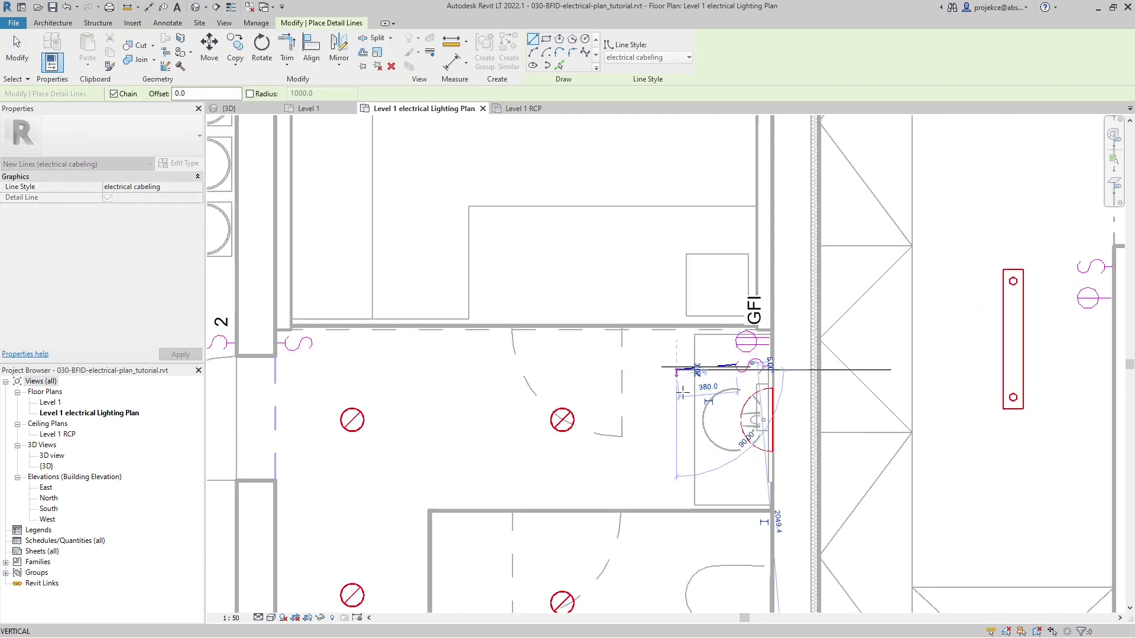
pyautogui.press('Escape')
pyautogui.press('Escape')
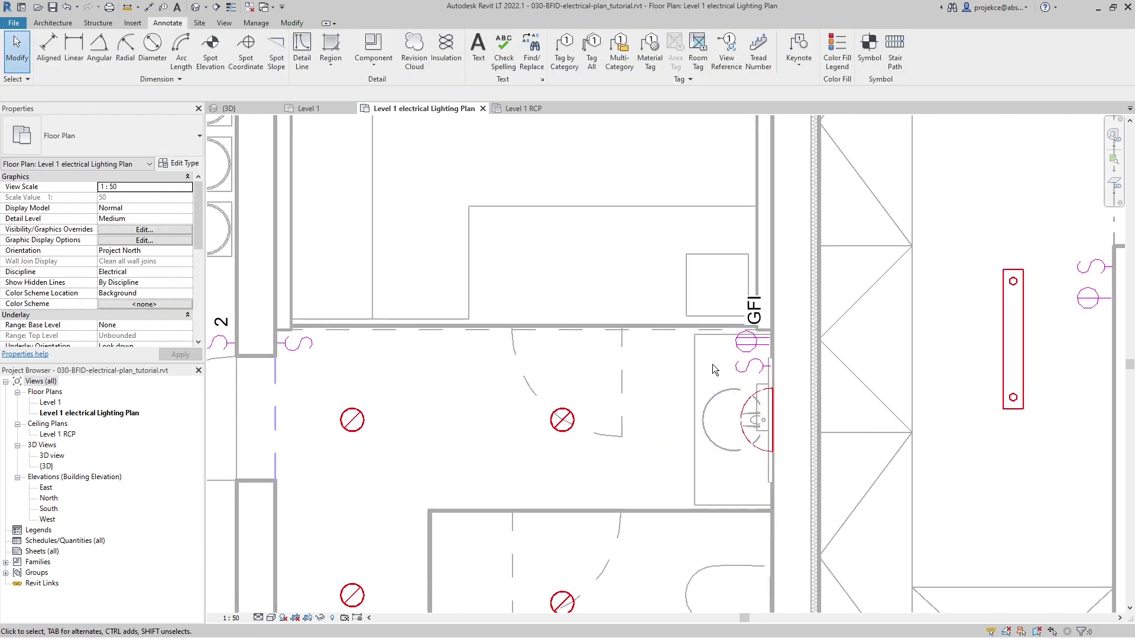
# - Draw a short curved electrical cabeling spline from the bathroom switch below the GFI outlet to the wall light at the washbasin
pyautogui.press('d')
pyautogui.press('l')
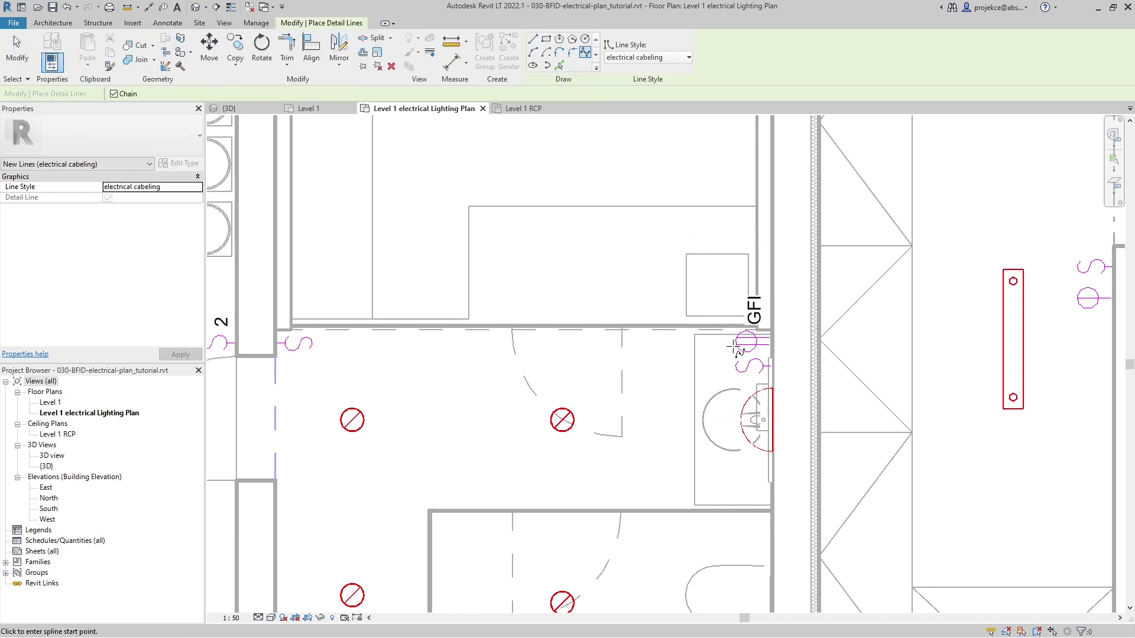
pyautogui.click(736, 368)
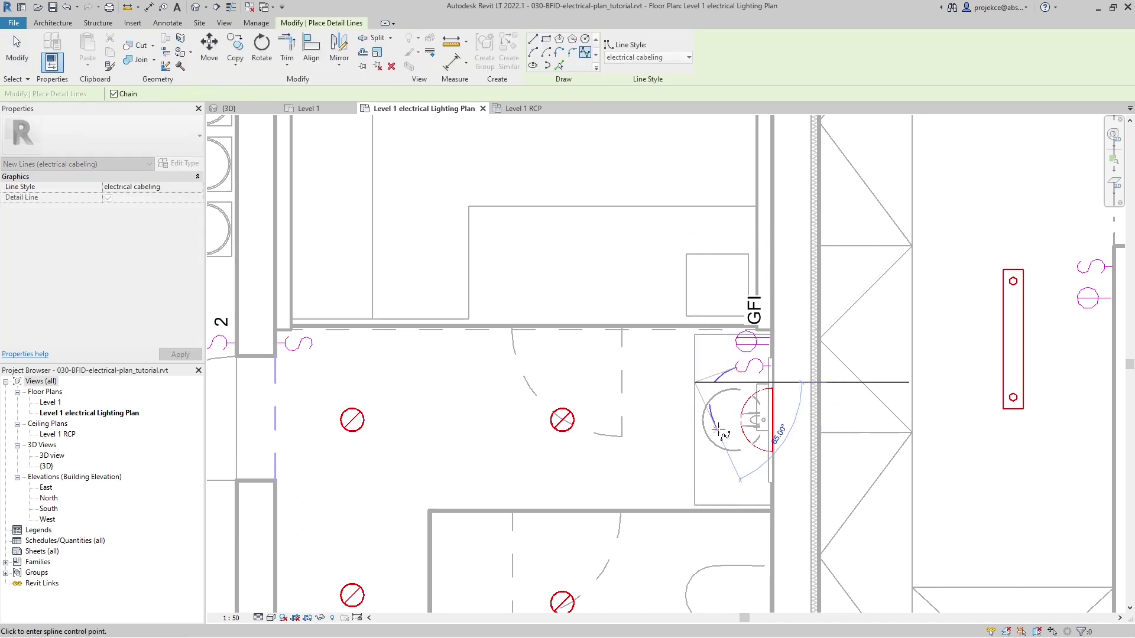
pyautogui.click(750, 424)
pyautogui.press('Escape')
pyautogui.press('Escape')
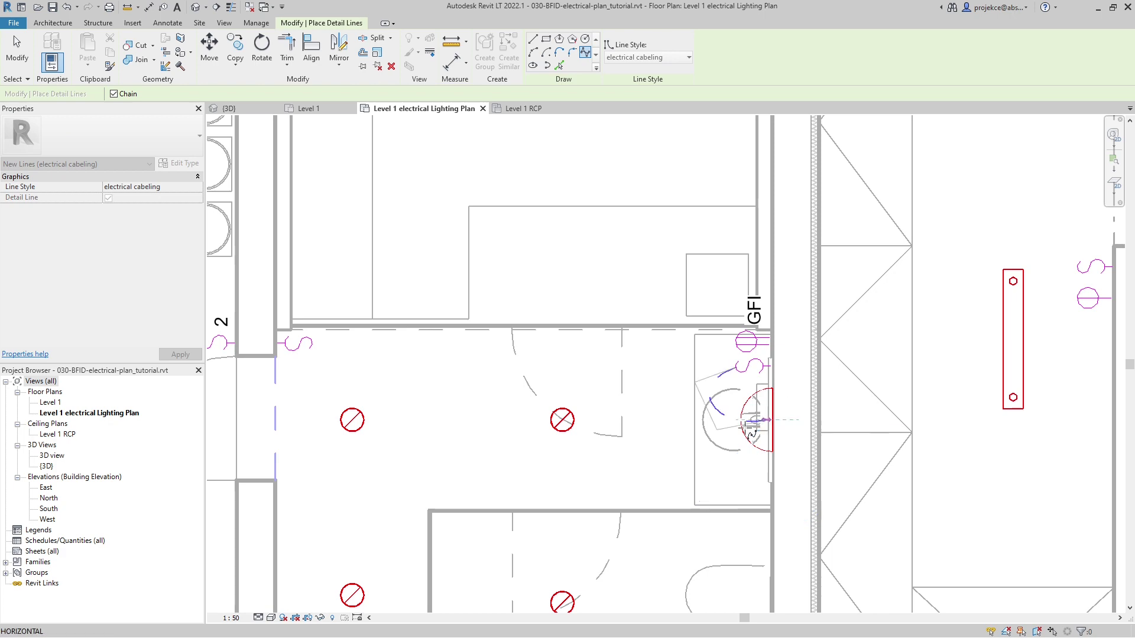
# - Draw a curved electrical cabeling spline from the switch just inside the bathroom door to the nearest recessed downlight
pyautogui.scroll(-2, 725, 436)
pyautogui.moveTo(532, 451); pyautogui.dragTo(594, 351, button='middle')
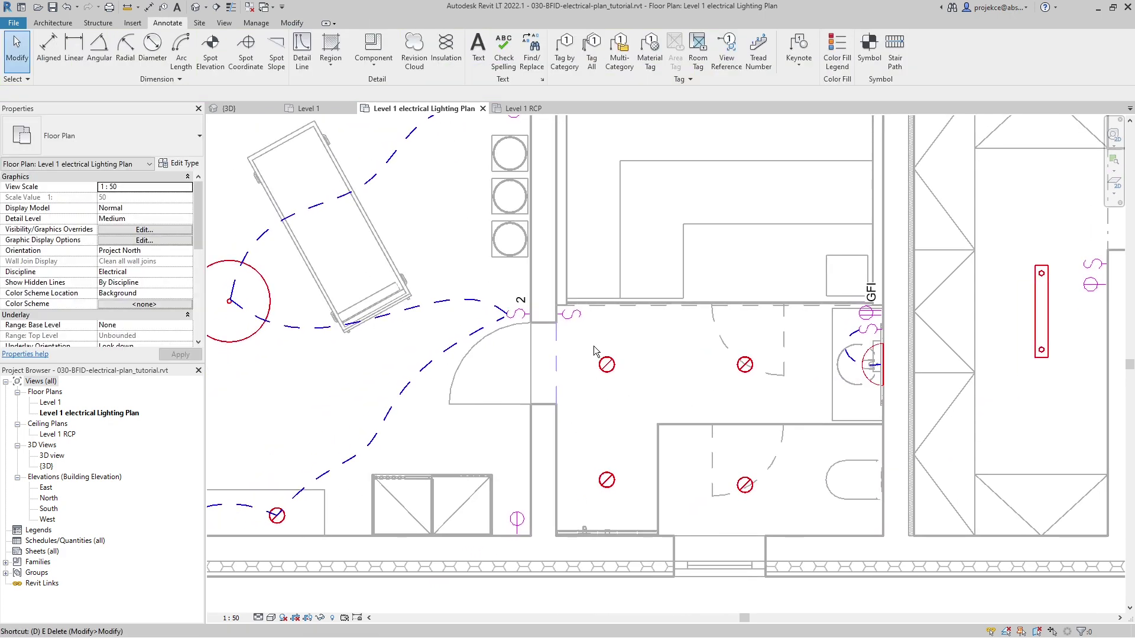
pyautogui.press('d')
pyautogui.press('l')
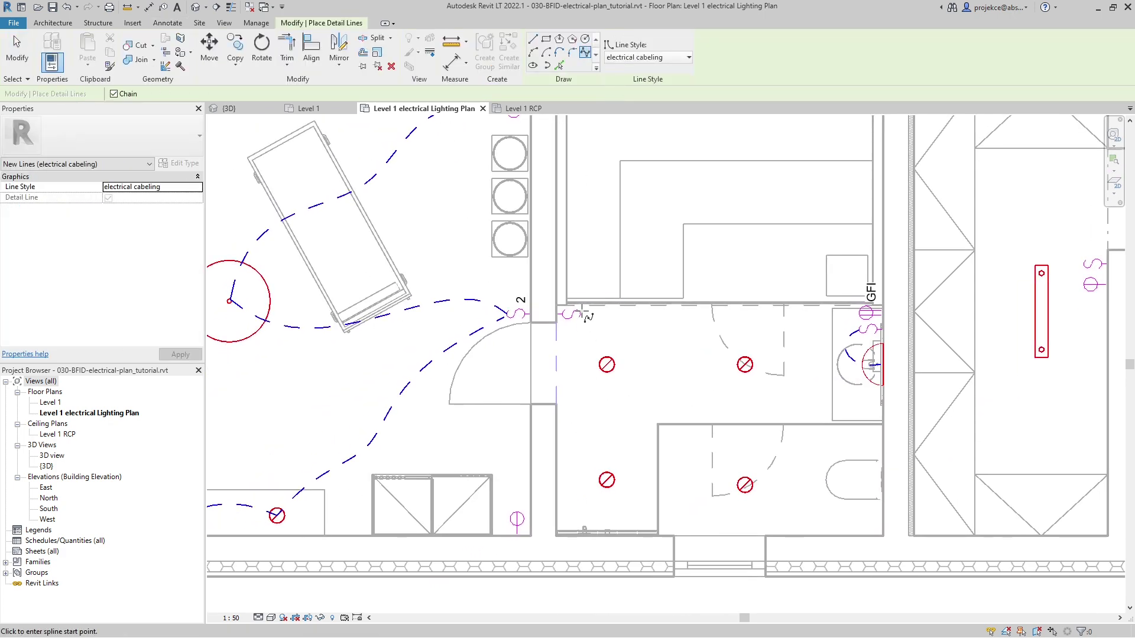
pyautogui.click(582, 311)
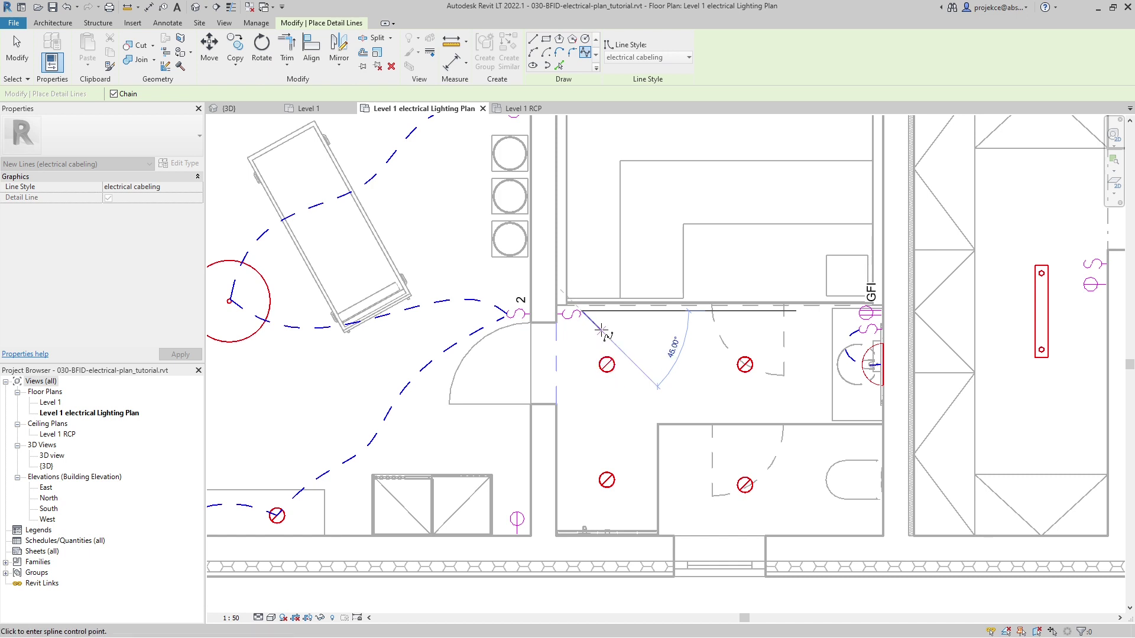
pyautogui.press('Escape')
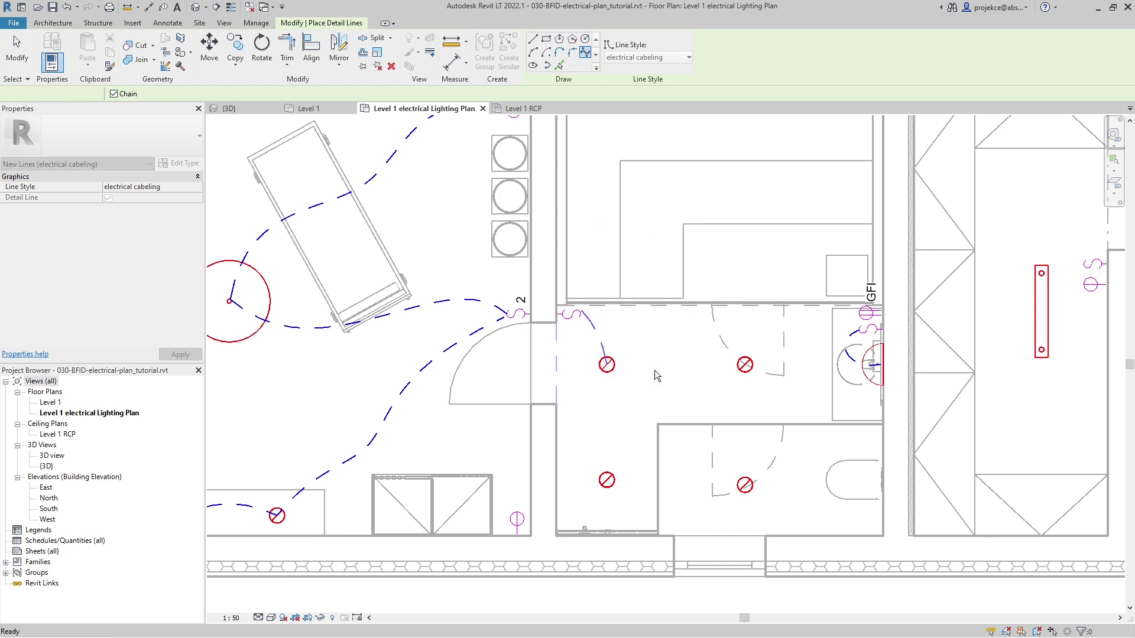
# - Connect the two northern bathroom downlights with an electrical cabeling spline arched to the north
pyautogui.click(605, 364)
pyautogui.press('Escape')
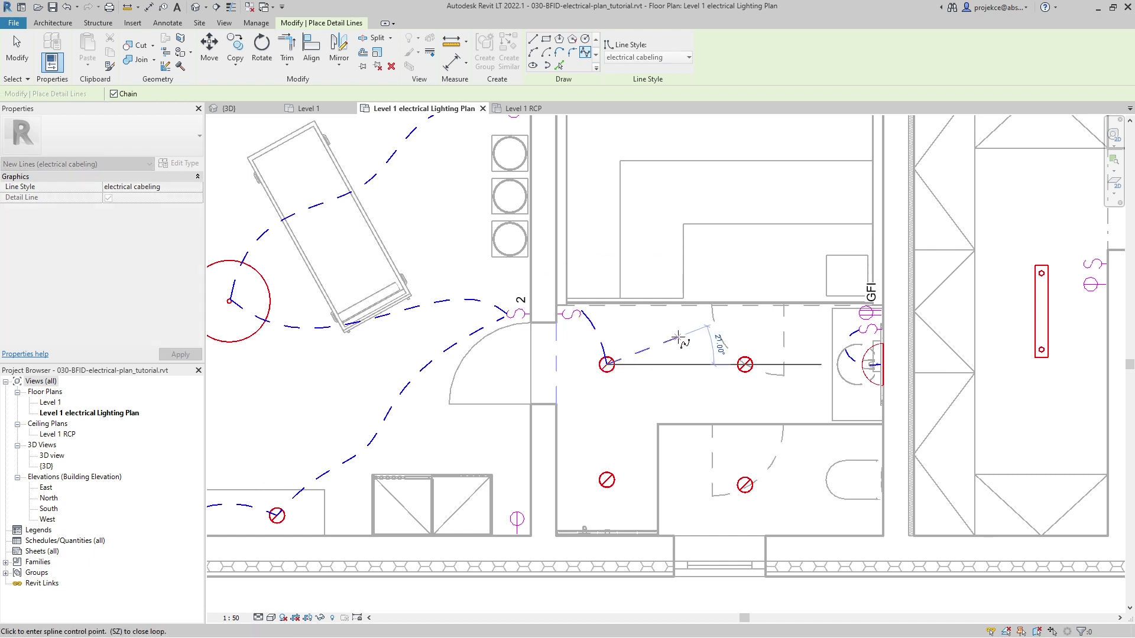
pyautogui.click(744, 364)
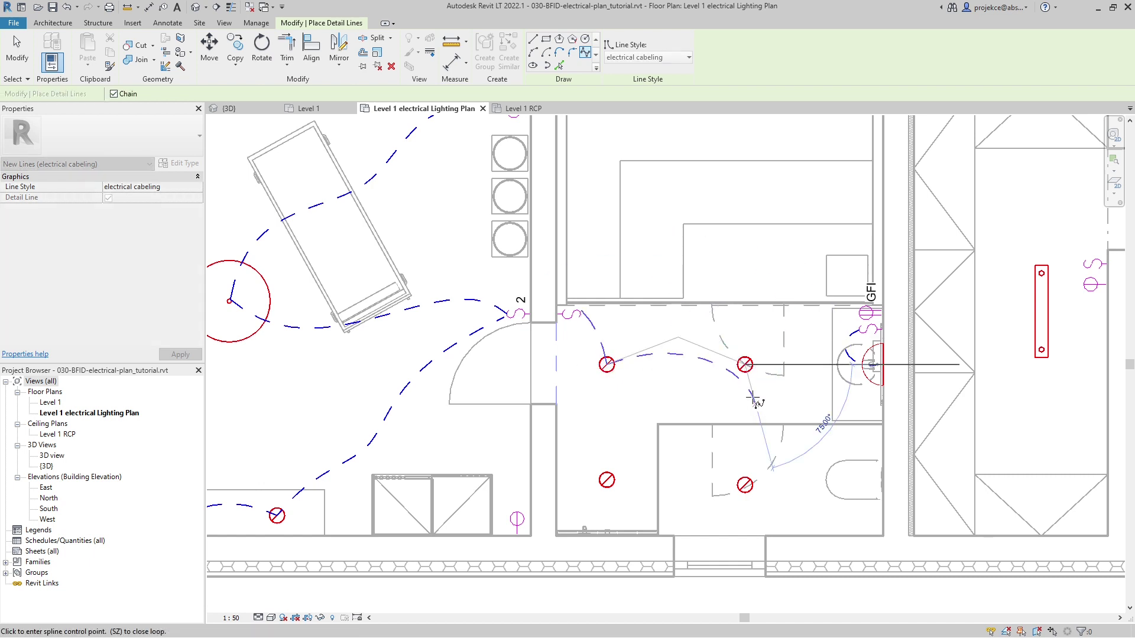
pyautogui.press('Escape')
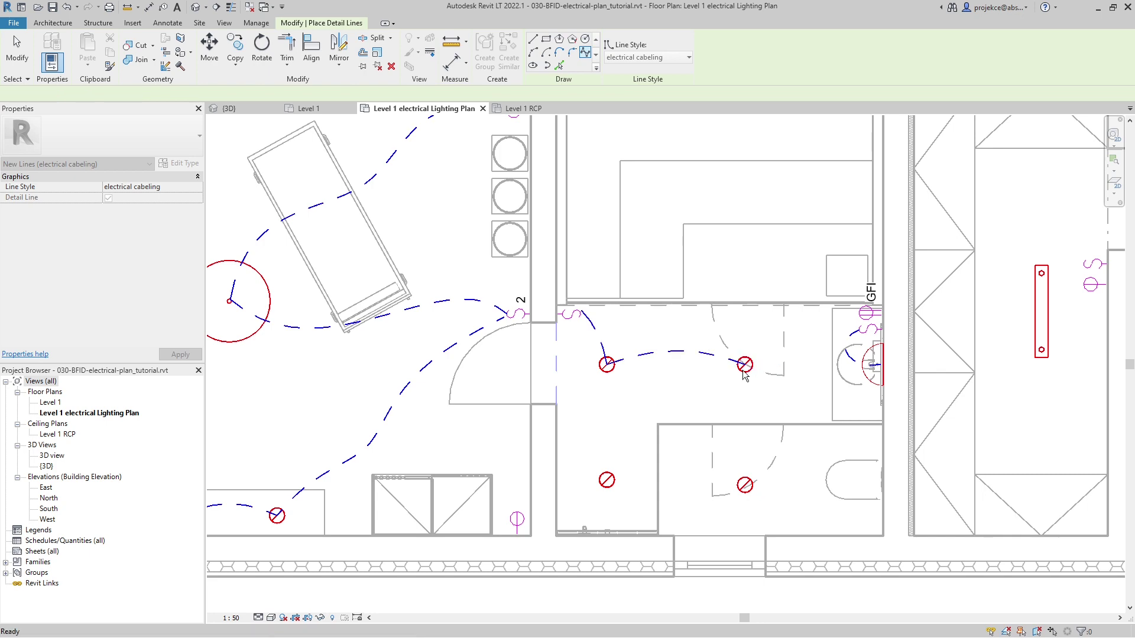
pyautogui.press('Escape')
# - Fit the whole plan in view, then open the view's Visibility/Graphics overrides and close them again
pyautogui.press('z')
pyautogui.press('f')
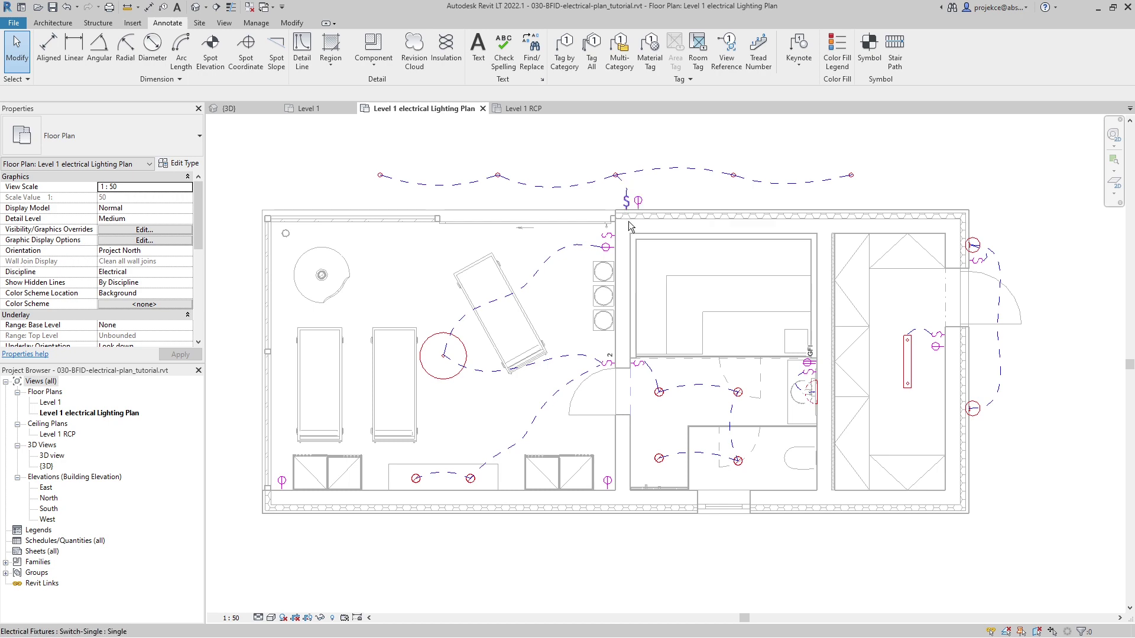
pyautogui.press('v')
pyautogui.press('g')
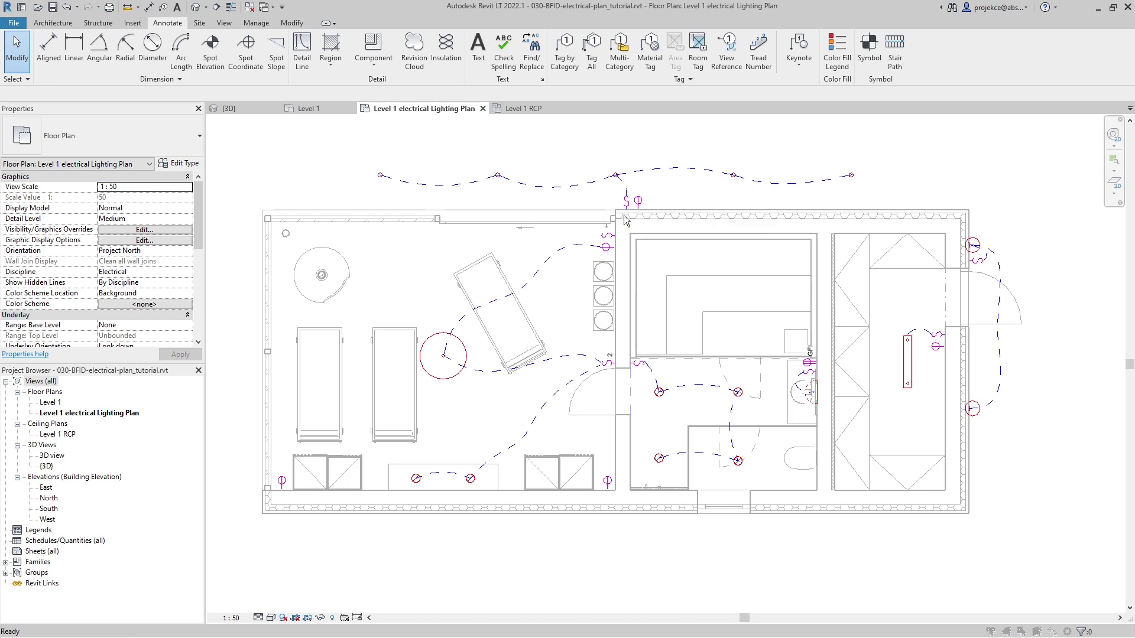
pyautogui.click(916, 61)
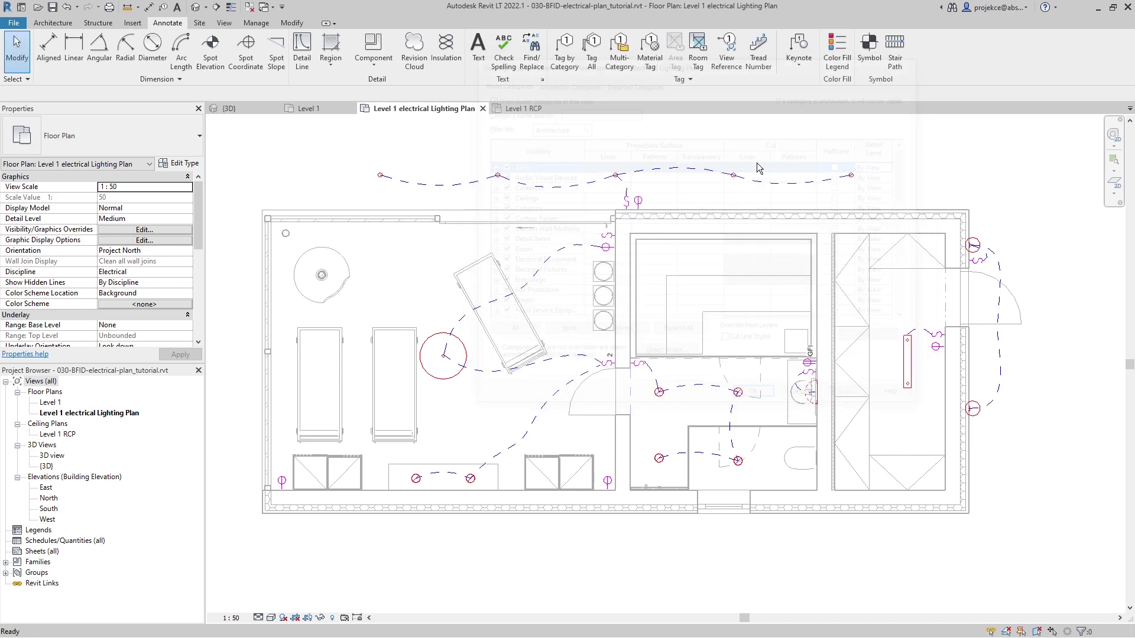